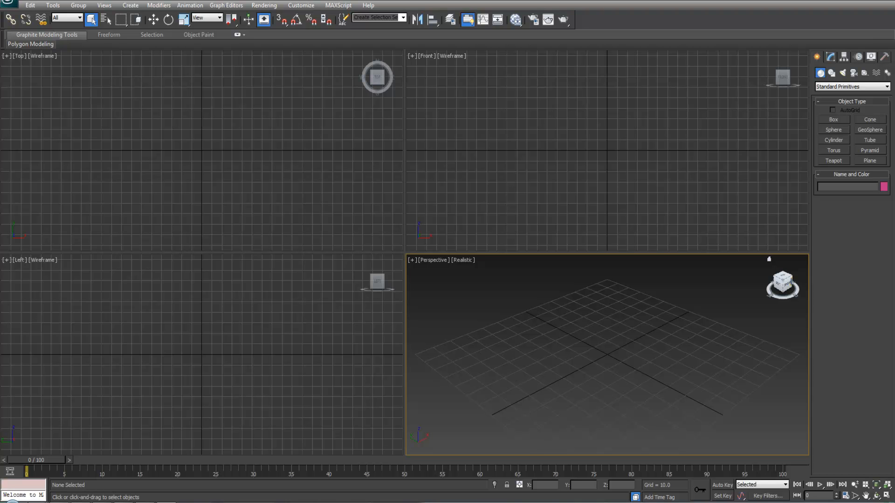
Examine the light fixture reference photos IMAG0532, IMAG0533 and IMAG0534 in Windows Photo Viewer
drag(894, 106, 342, 107)
key(Right)
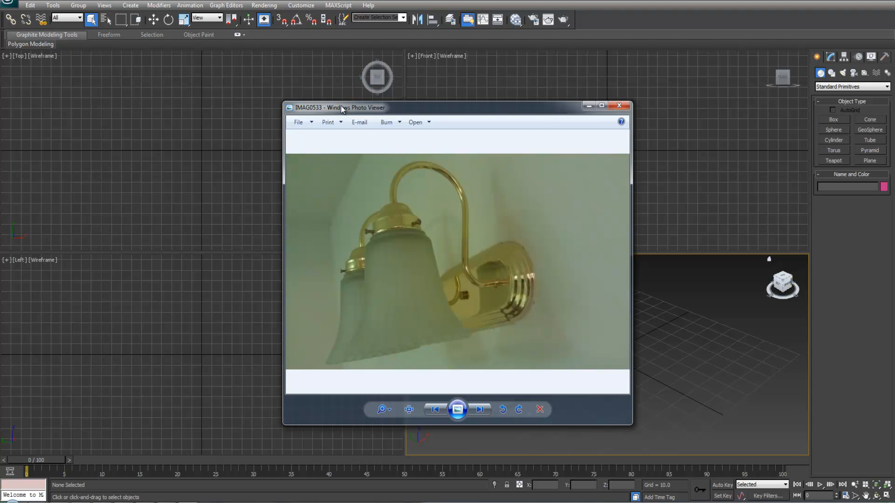
key(Right)
key(Right)
key(Left)
key(Left)
key(Right)
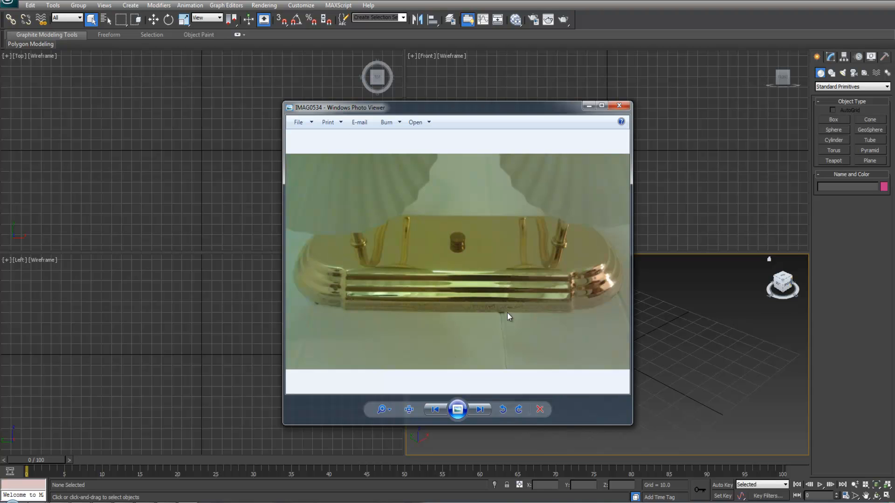
key(Left)
key(Left)
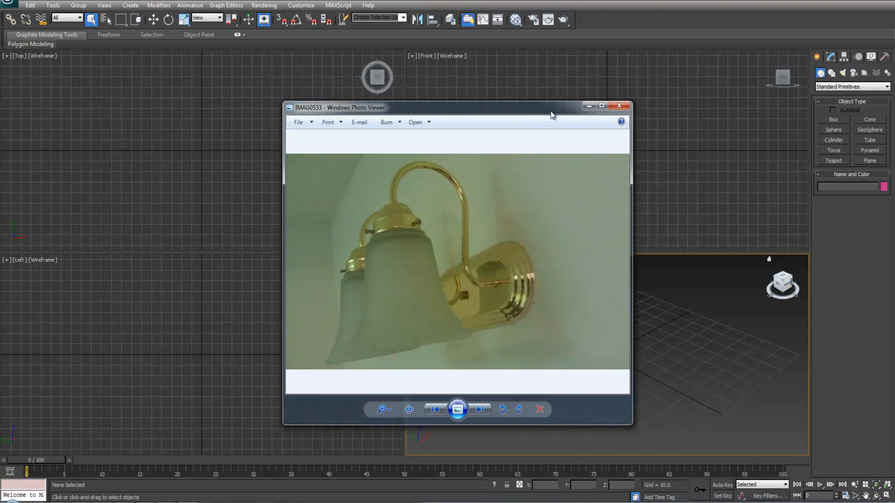
key(Left)
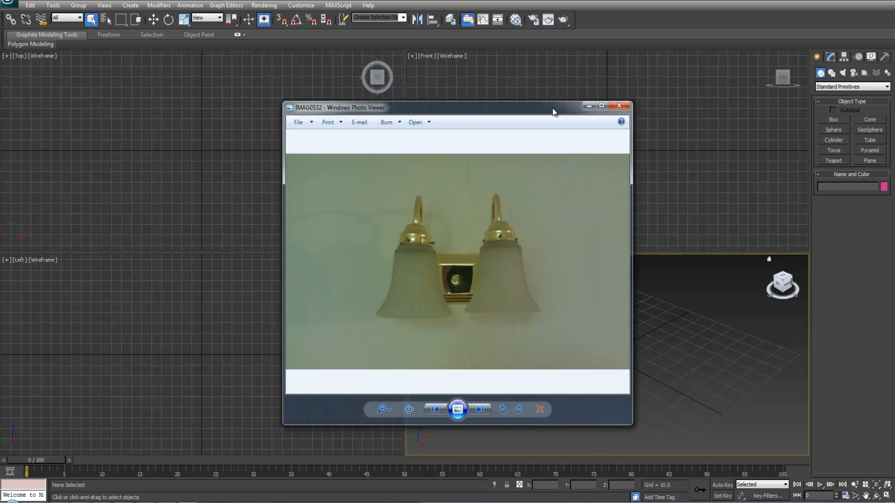
drag(547, 109, 894, 134)
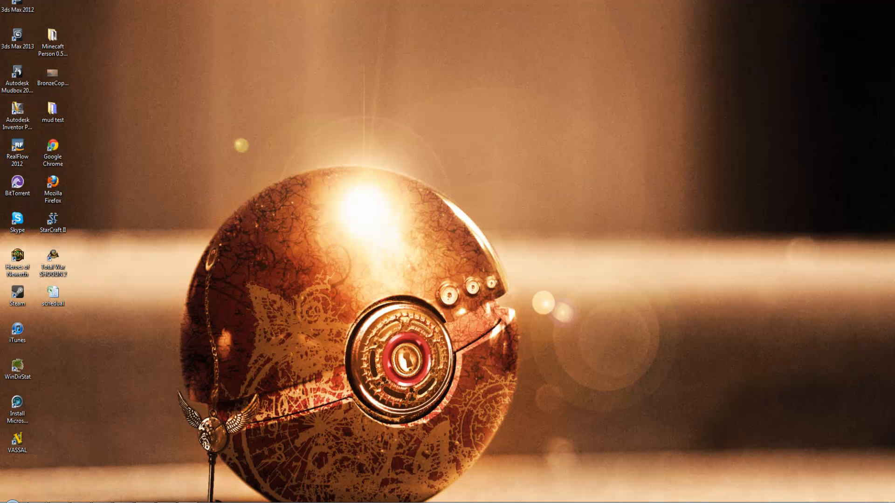
Switch back to 3ds Max and make the Front viewport active
click(177, 502)
middle_drag(259, 293, 261, 294)
click(537, 106)
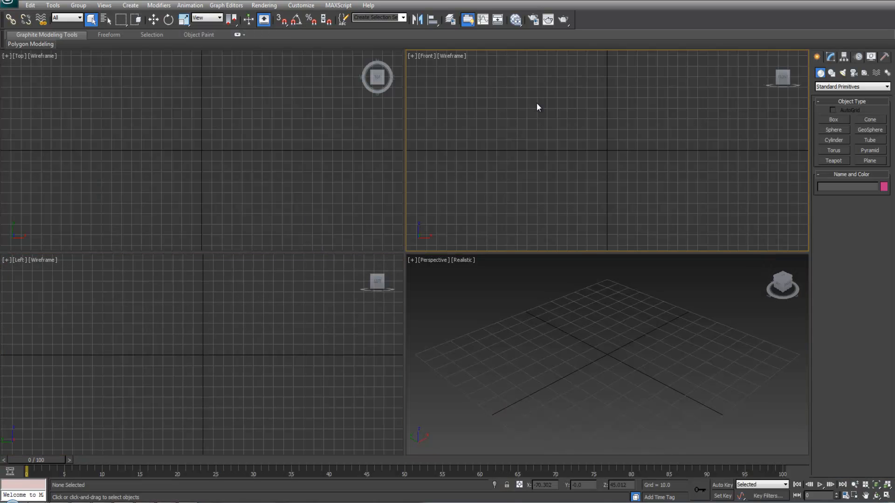
key(alt+b)
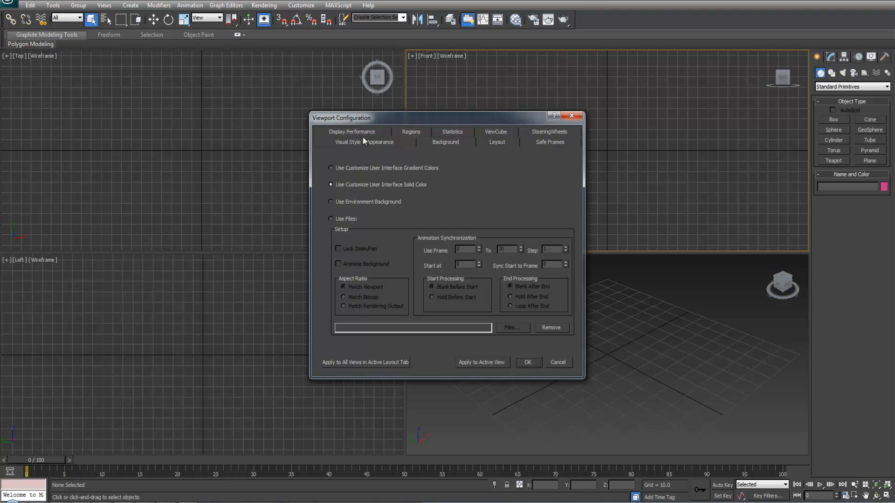
click(571, 116)
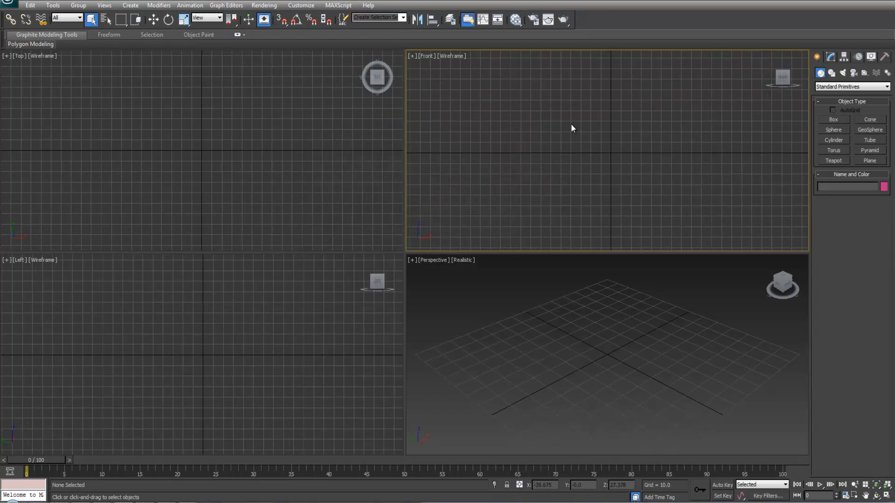
key(alt+b)
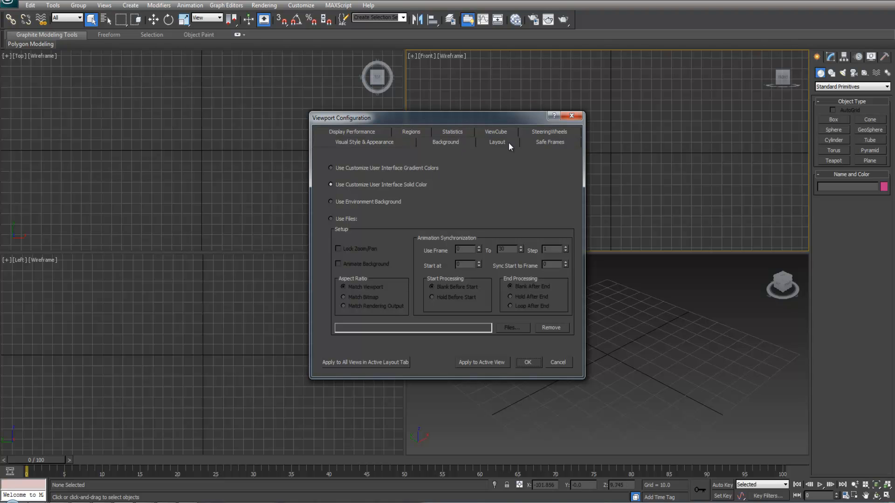
click(572, 115)
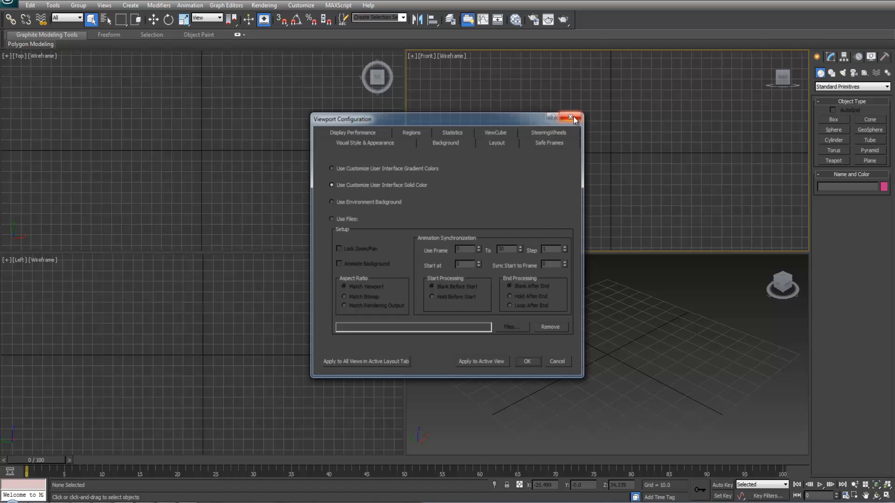
click(411, 56)
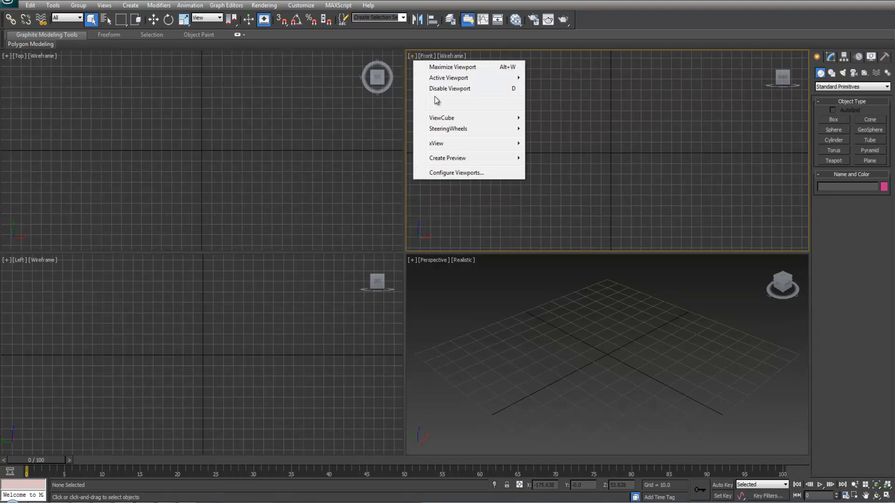
click(431, 56)
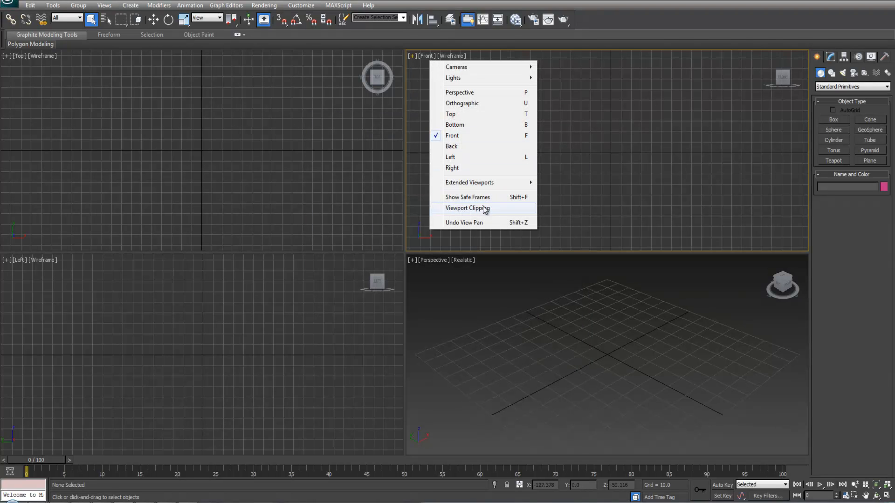
Set the Front viewport's background to Environment Background
click(444, 57)
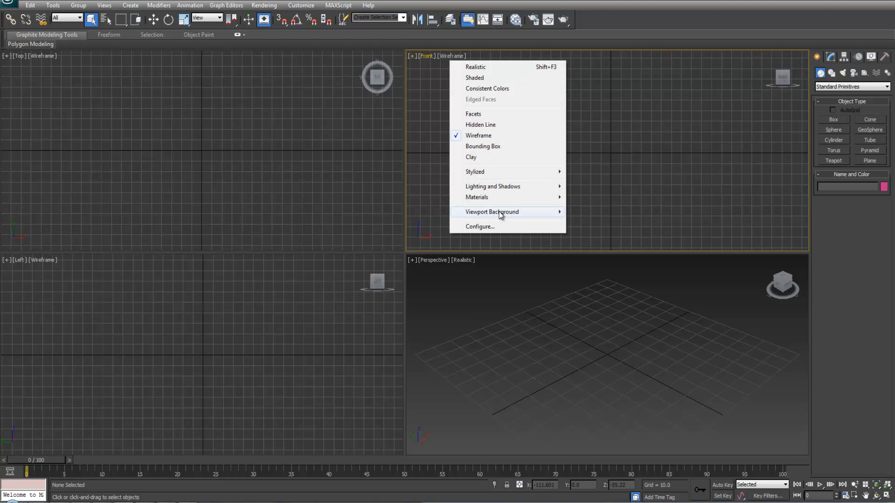
mouse_move(532, 215)
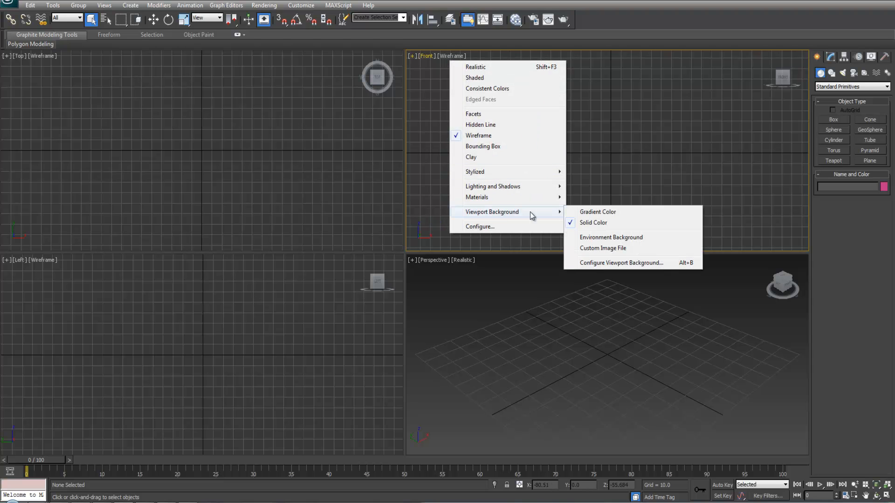
click(616, 237)
Open the Front viewport's background configuration and choose Use Files as the background source
click(450, 55)
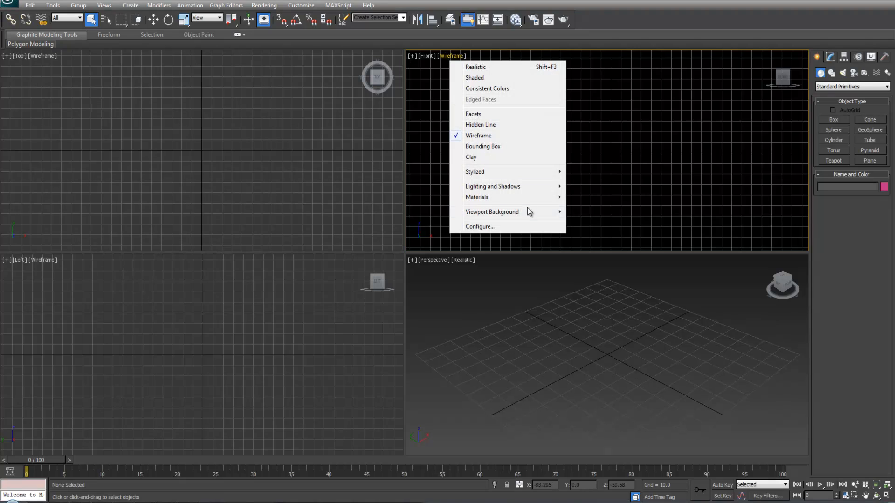
mouse_move(553, 212)
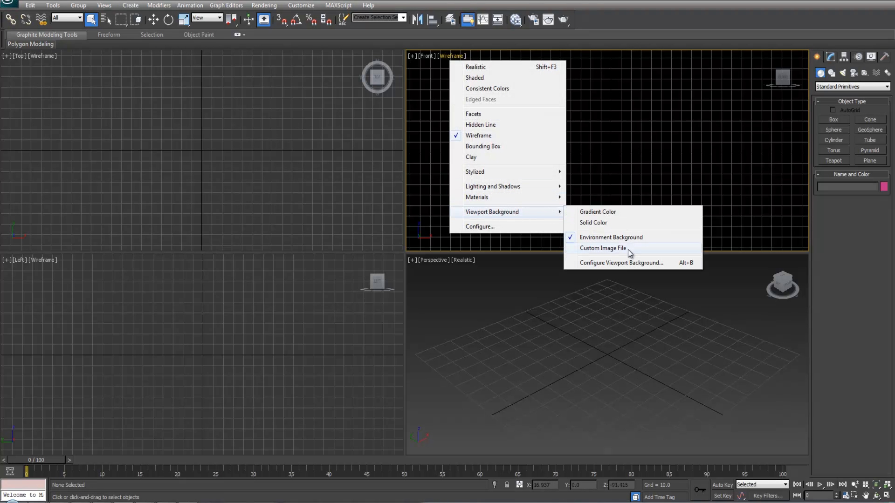
click(620, 264)
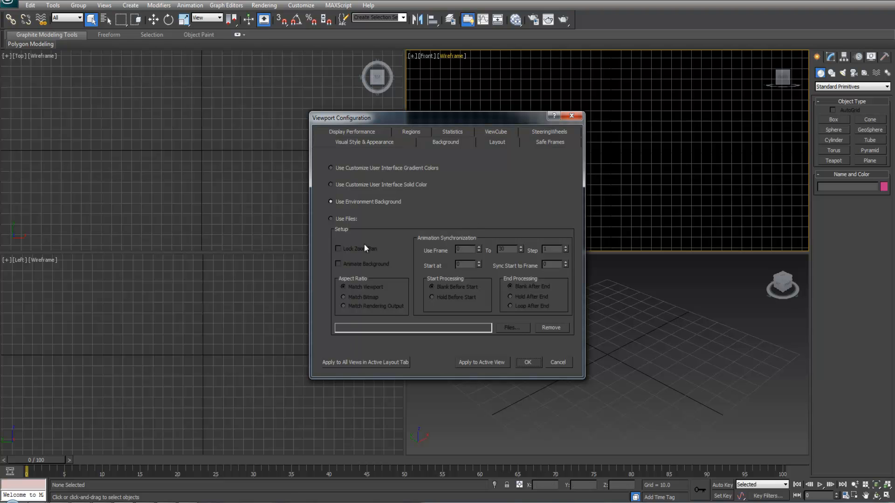
click(331, 219)
Load IMAG0532 from F:\Projects\Weekly Model Series\Light Fixture\References as the background image, accepting the default image list options
click(509, 328)
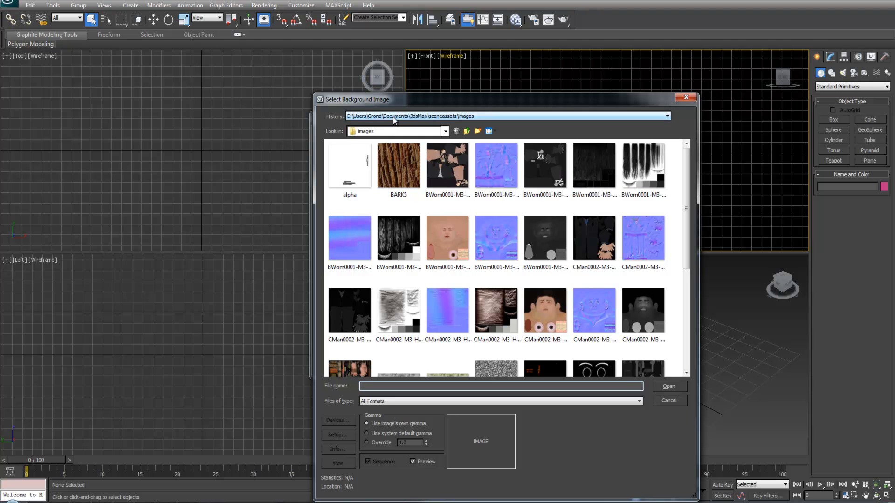
click(394, 132)
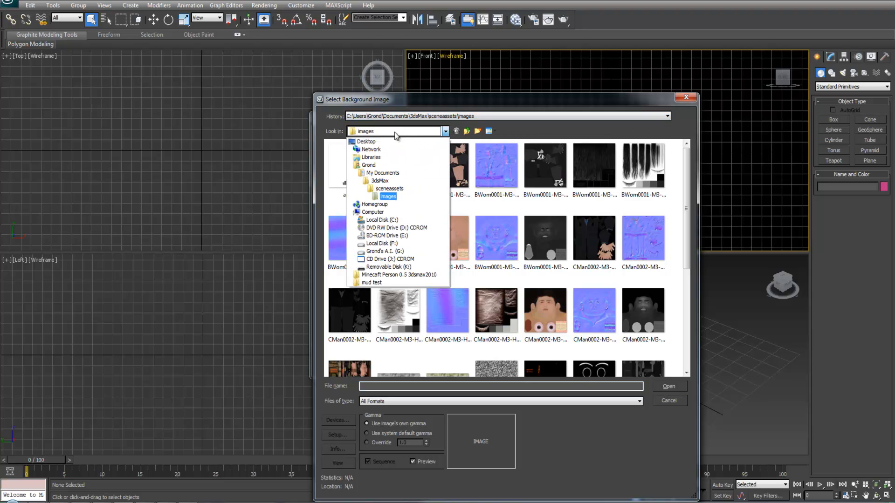
click(380, 243)
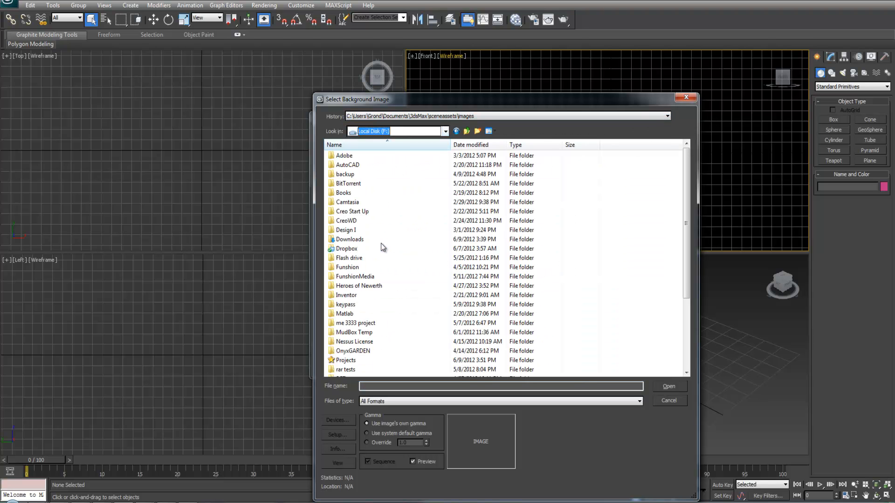
double_click(353, 361)
double_click(358, 314)
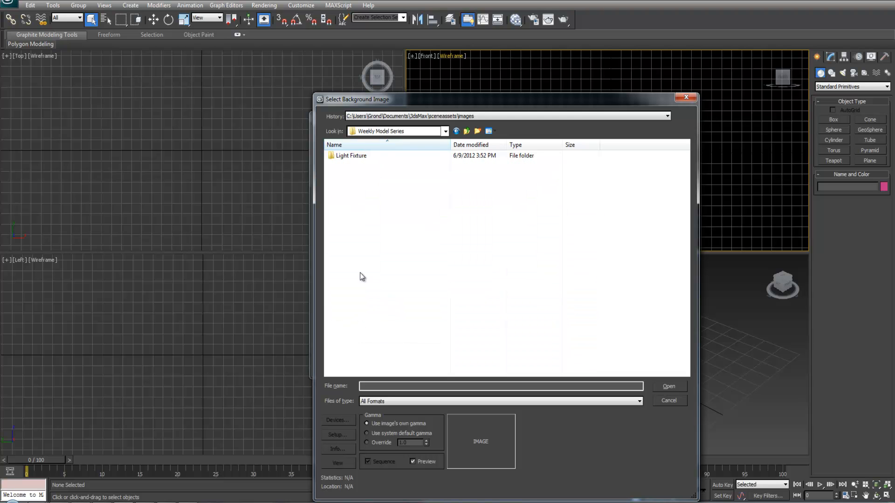
double_click(364, 158)
double_click(365, 158)
click(356, 168)
click(658, 385)
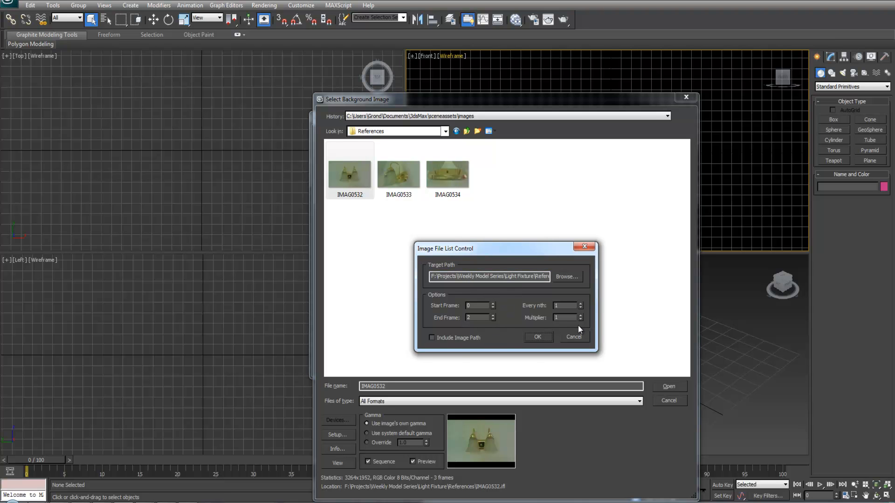
click(540, 338)
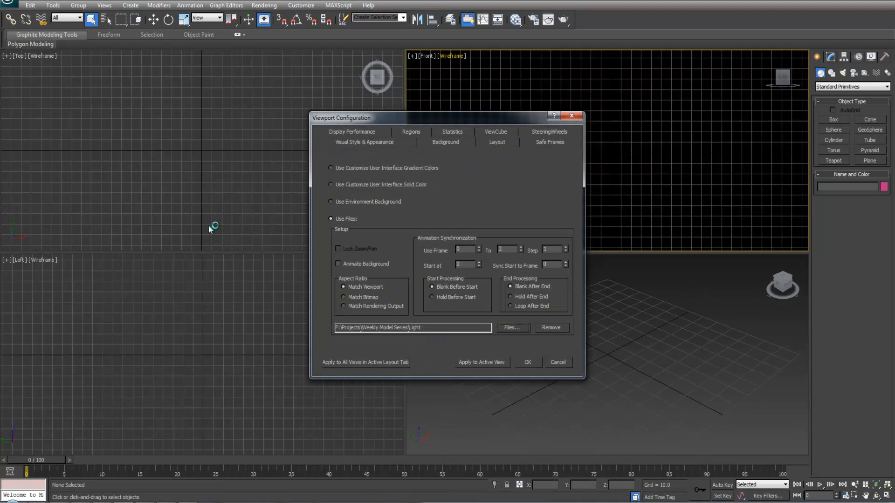
Apply the photo to the Front view with Match Bitmap and Lock Zoom/Pan enabled, and hide that view's grid
click(359, 298)
click(500, 362)
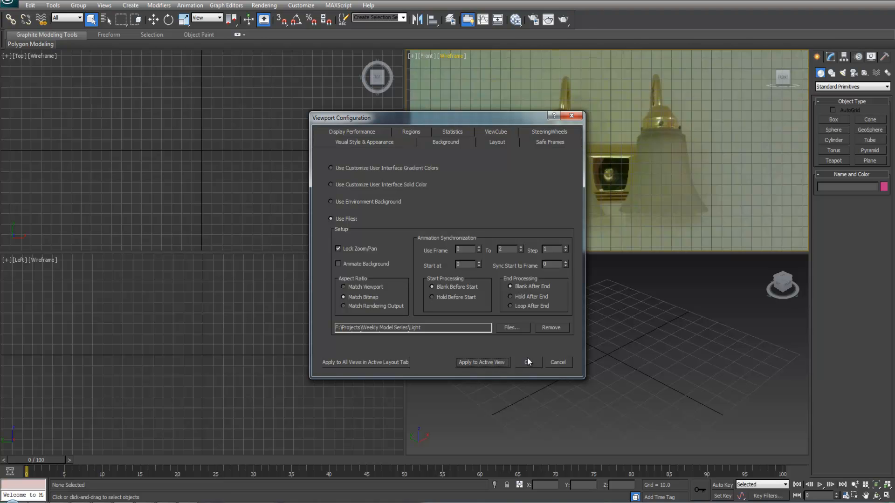
click(528, 362)
middle_drag(603, 150, 575, 156)
scroll(575, 139, up, 2)
scroll(585, 158, down, 3)
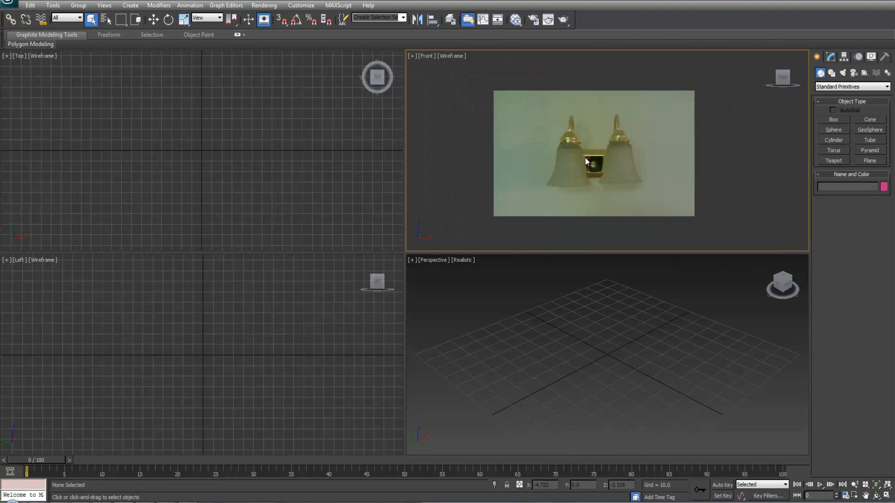
scroll(583, 160, up, 2)
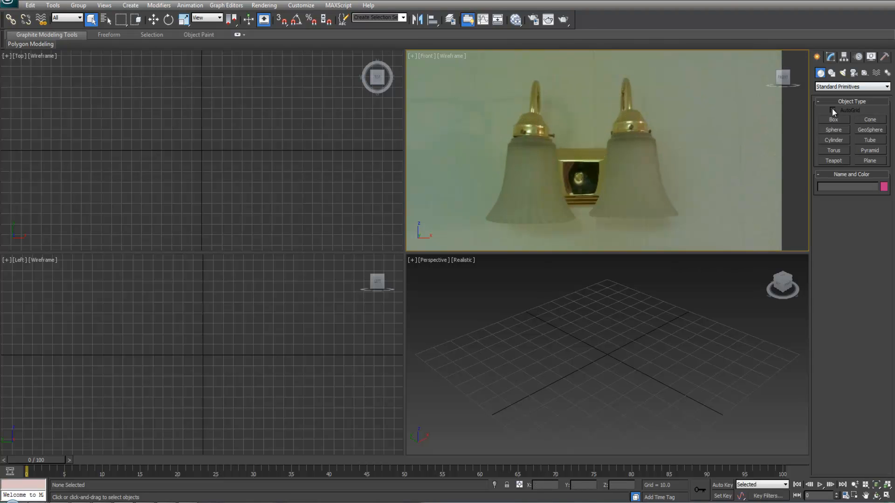
Create a cylinder of about 17.2 radius and 8.5 height centred on the left lamp's brass collar in the Front view
click(833, 140)
scroll(661, 144, up, 5)
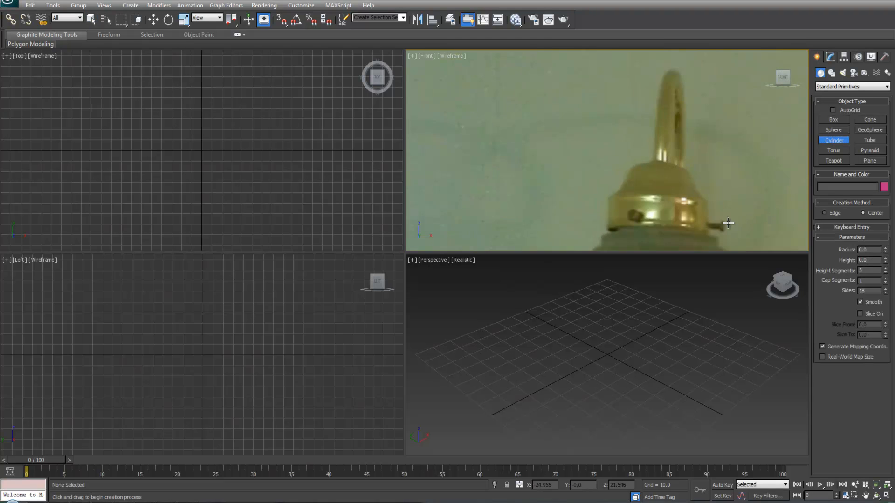
middle_drag(691, 176, 666, 152)
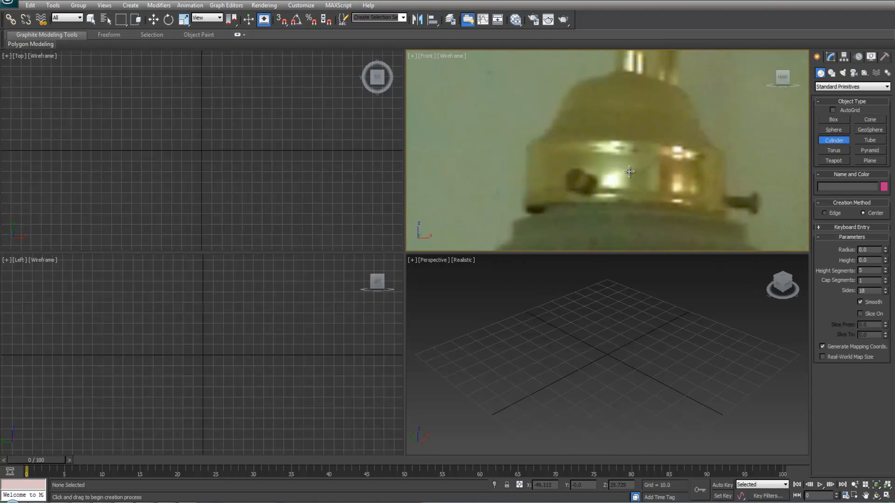
drag(627, 171, 677, 259)
click(669, 209)
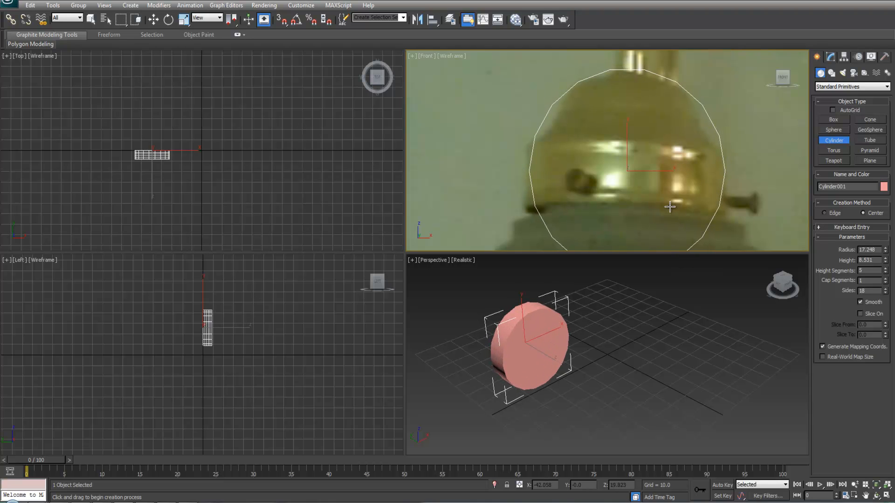
Set the cylinder's number of sides to 60
middle_drag(691, 166, 684, 162)
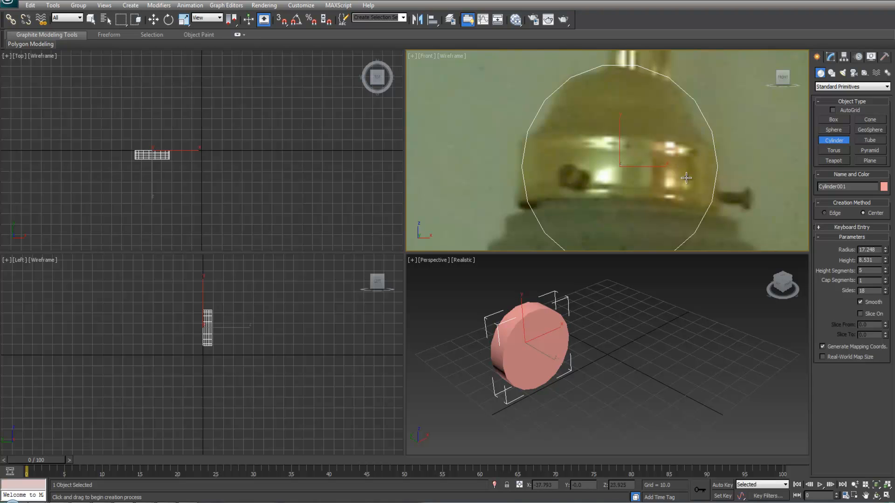
middle_drag(685, 174, 680, 152)
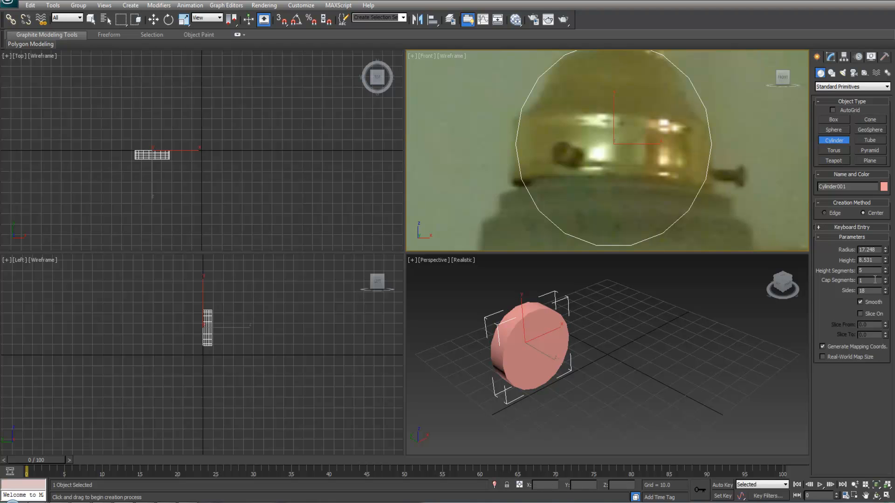
scroll(659, 135, down, 10)
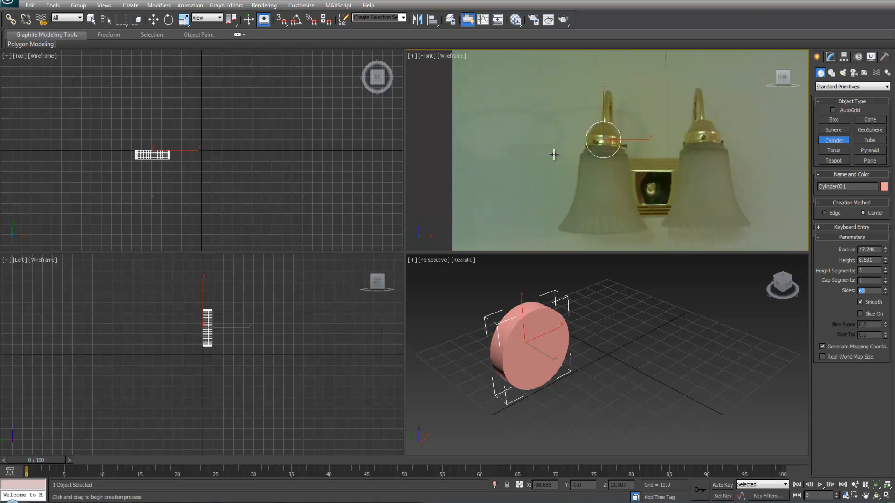
Turn on angle snap and rotate the cylinder 90 degrees about X so that its axis stands vertical
scroll(606, 149, up, 10)
key(e)
middle_drag(624, 134, 631, 180)
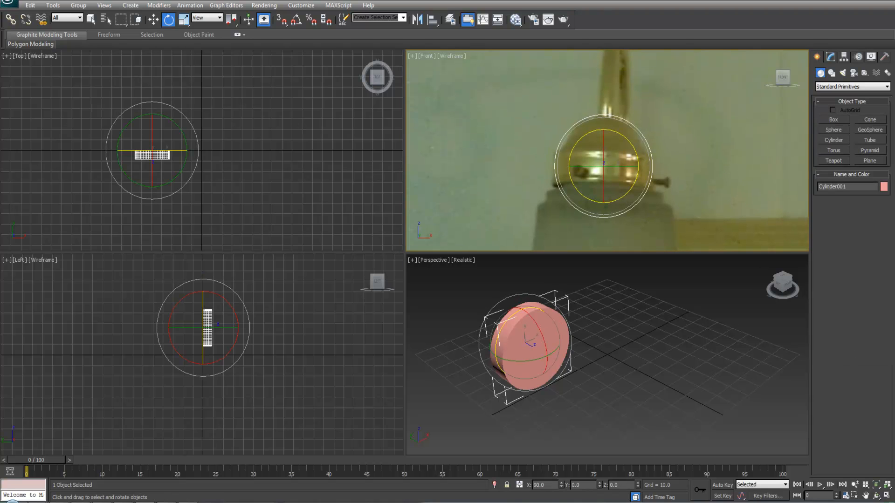
scroll(603, 156, up, 3)
key(a)
drag(603, 156, 596, 112)
Move the cylinder down to the bottom of the left glass shade and increase its height to about 75.8
click(832, 55)
scroll(690, 110, down, 5)
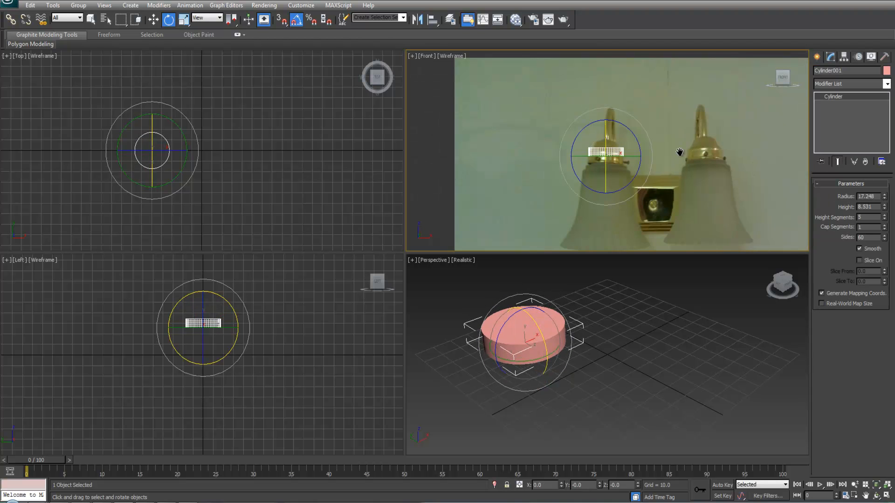
middle_drag(677, 152, 678, 102)
key(w)
drag(602, 77, 599, 169)
drag(884, 206, 819, 347)
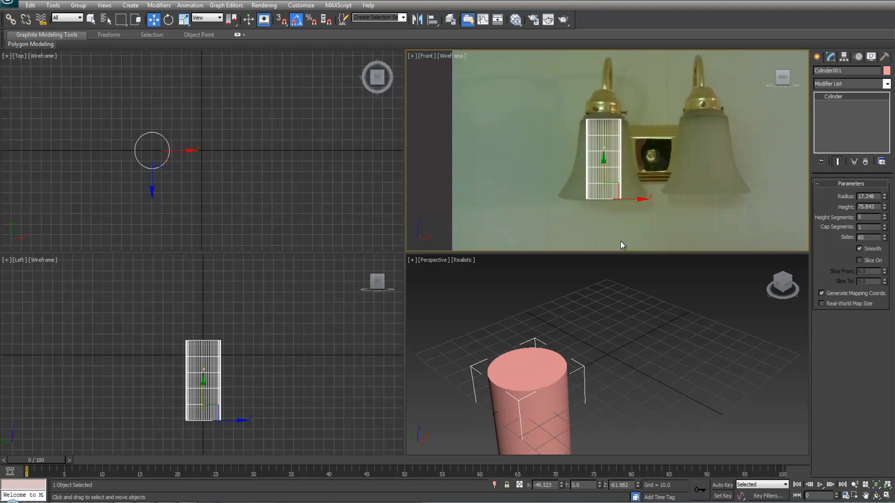
Add an Edit Poly modifier to the shade cylinder
scroll(656, 158, up, 4)
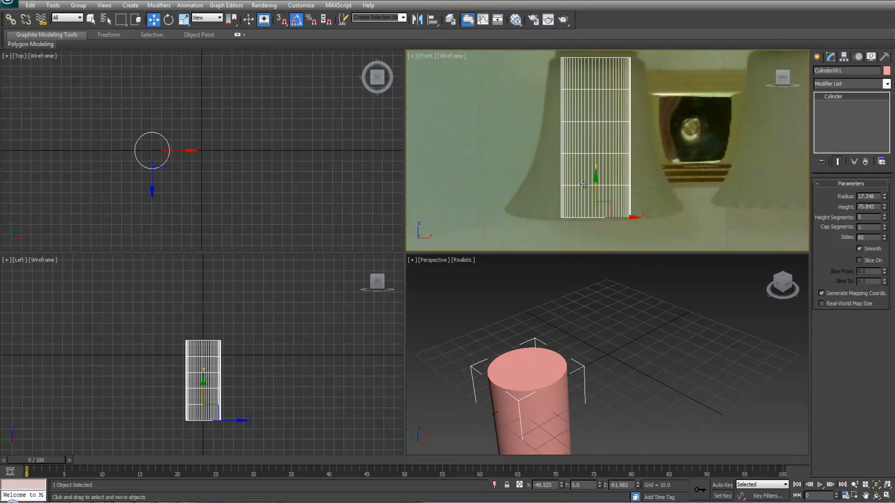
scroll(648, 196, down, 2)
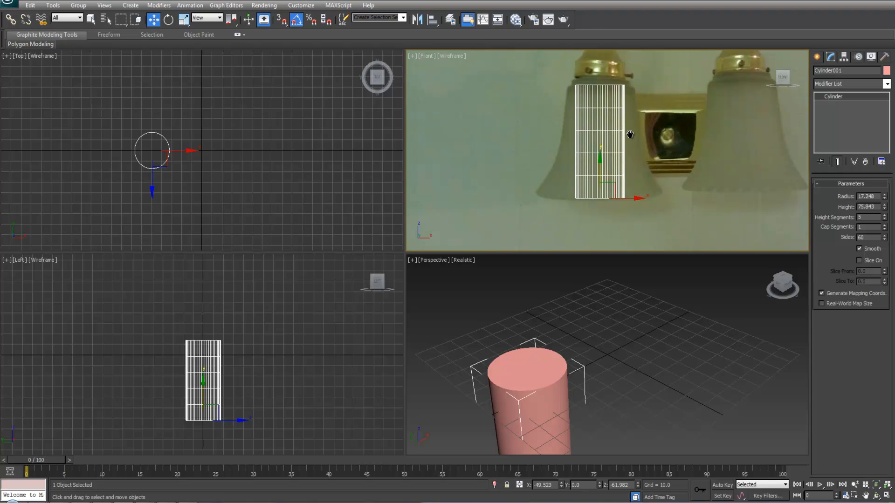
middle_drag(626, 131, 629, 149)
click(886, 84)
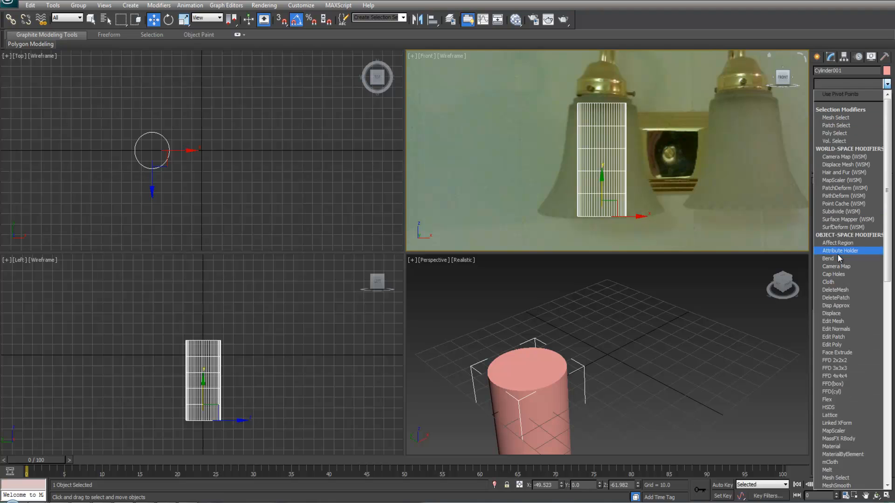
click(831, 344)
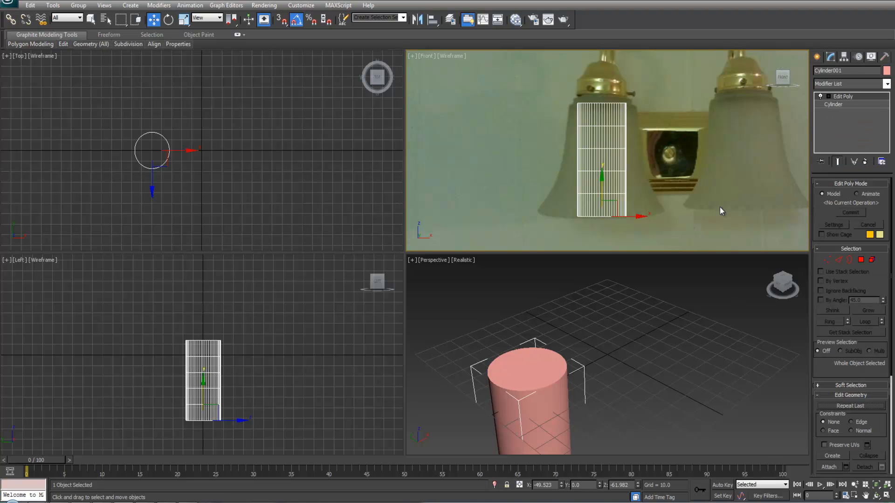
Lower the cylinder's top vertex ring slightly and scale it out to the width of the reference shade's upper shoulder
key(1)
key(q)
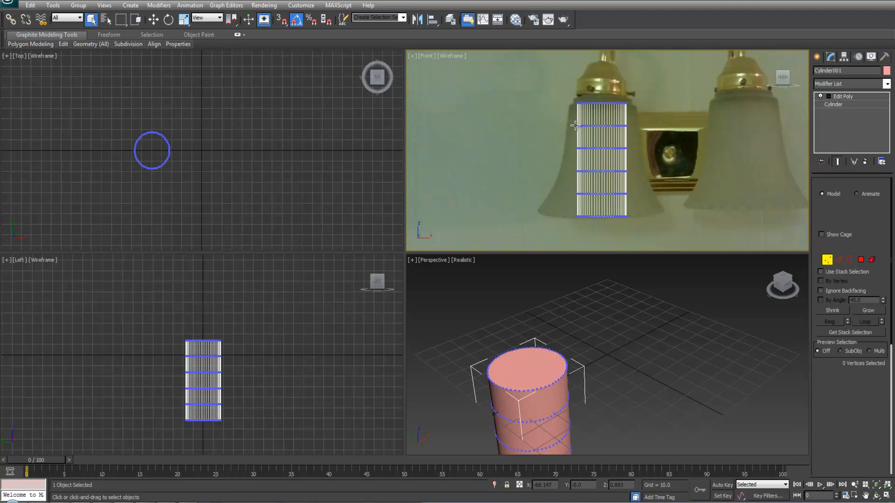
drag(529, 75, 666, 111)
scroll(605, 142, up, 3)
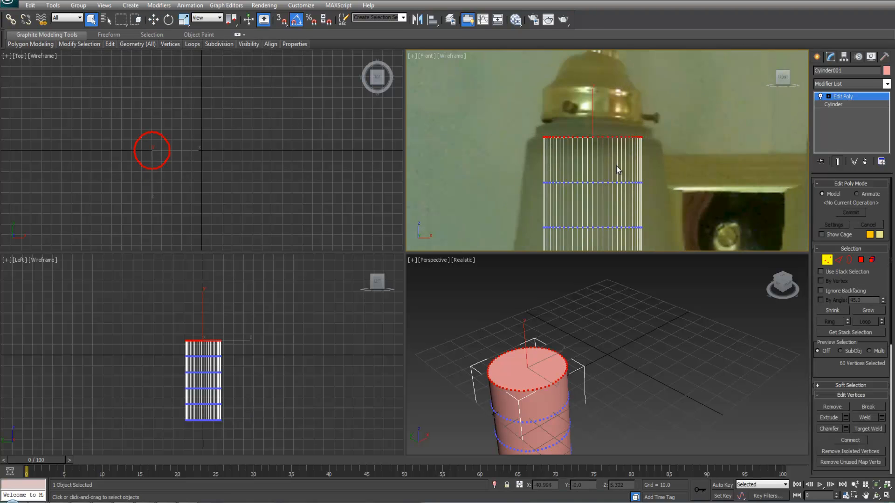
scroll(601, 158, down, 2)
middle_drag(597, 158, 596, 149)
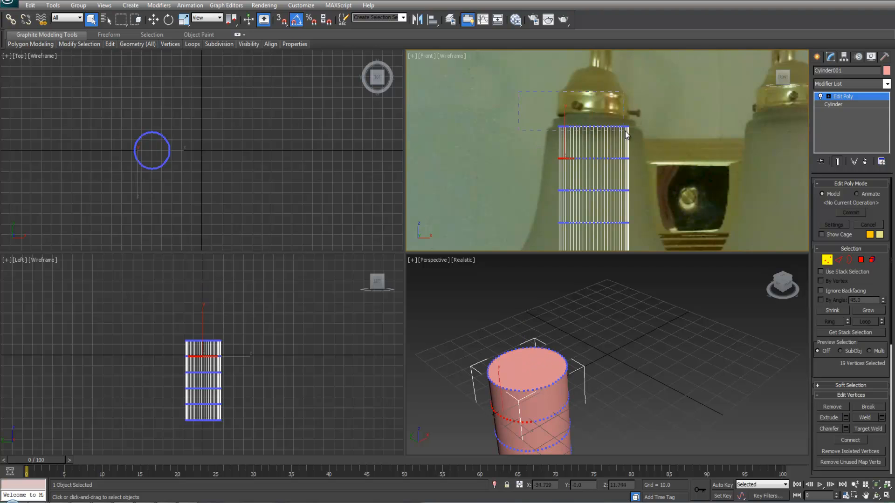
scroll(642, 142, up, 2)
key(w)
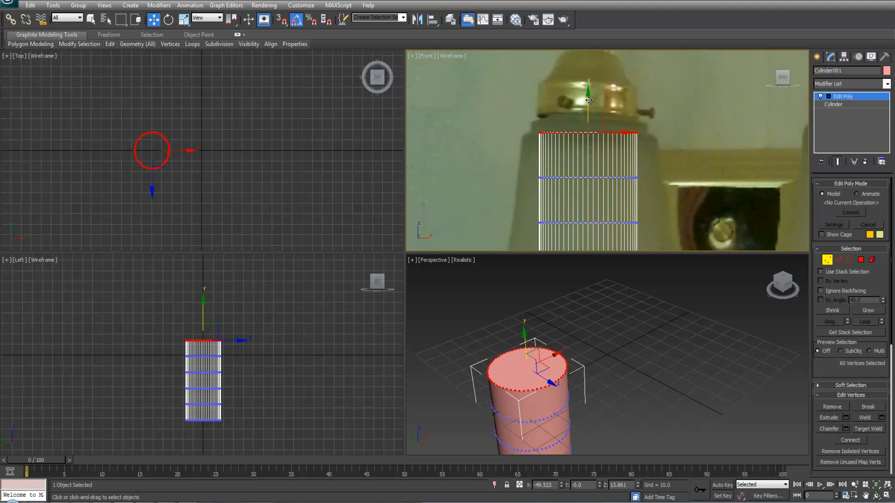
key(r)
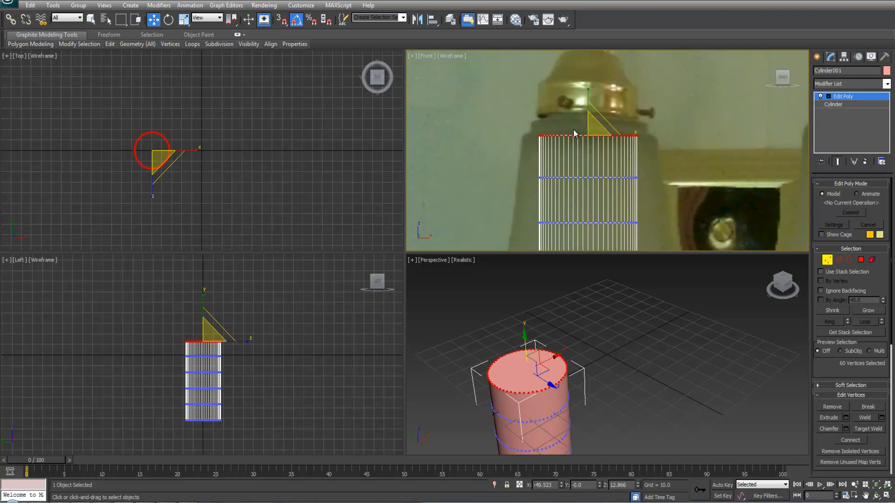
drag(593, 128, 501, 175)
Scale the second, third and fourth vertex rings from the top outward to follow the reference shade's outline
drag(632, 200, 633, 201)
drag(594, 173, 617, 151)
middle_drag(601, 217, 584, 138)
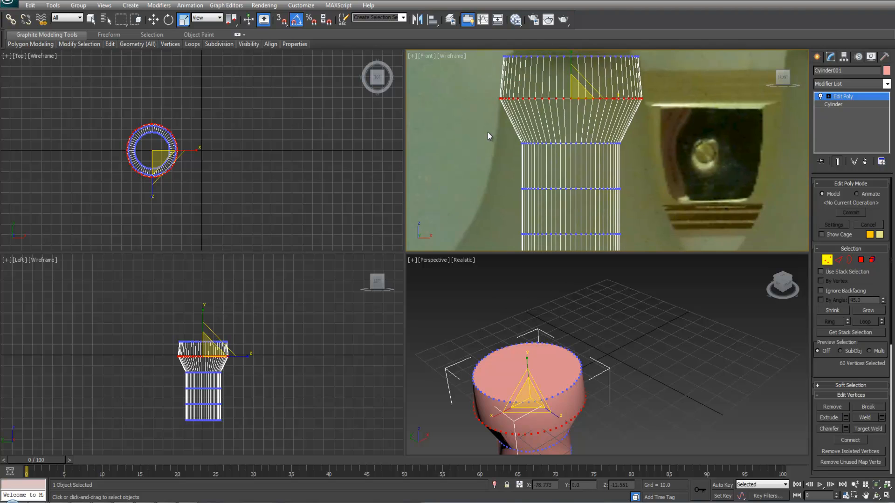
drag(487, 135, 641, 157)
drag(574, 140, 638, 204)
drag(578, 183, 598, 150)
middle_drag(574, 180, 578, 136)
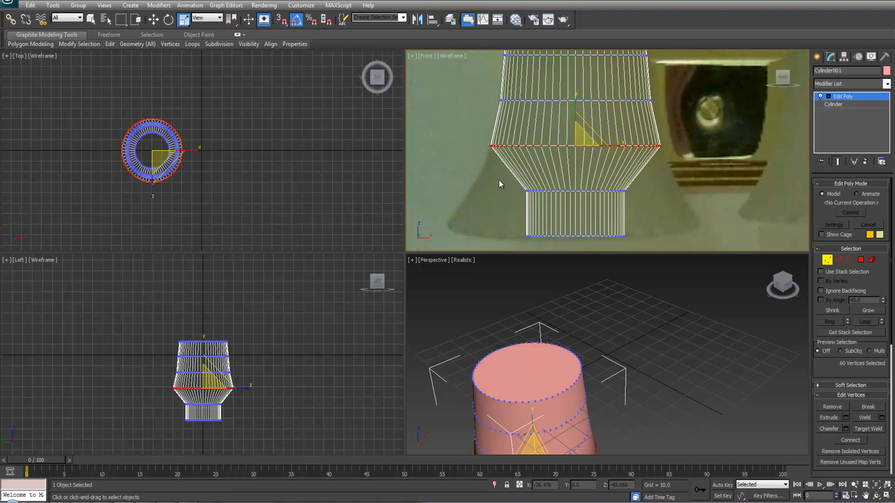
Scale the fifth and bottom vertex rings outward to match the reference shade's flared rim
drag(501, 180, 643, 217)
drag(581, 189, 588, 178)
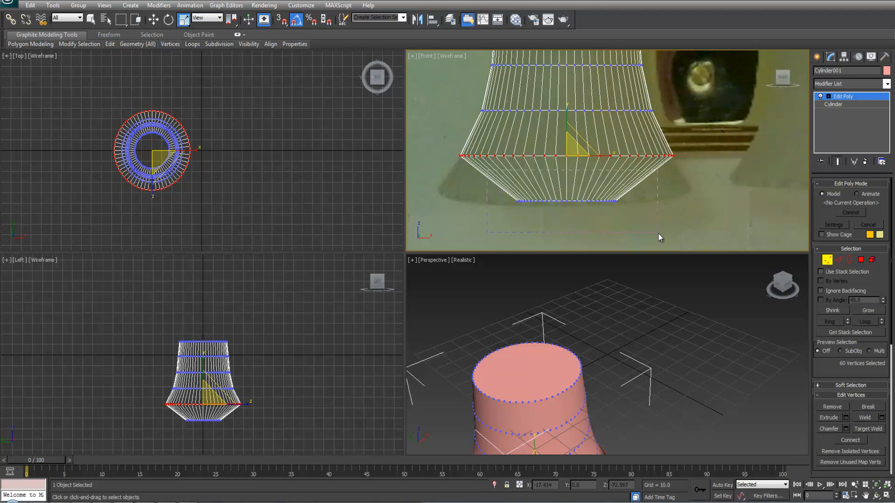
drag(655, 233, 653, 232)
drag(605, 200, 638, 109)
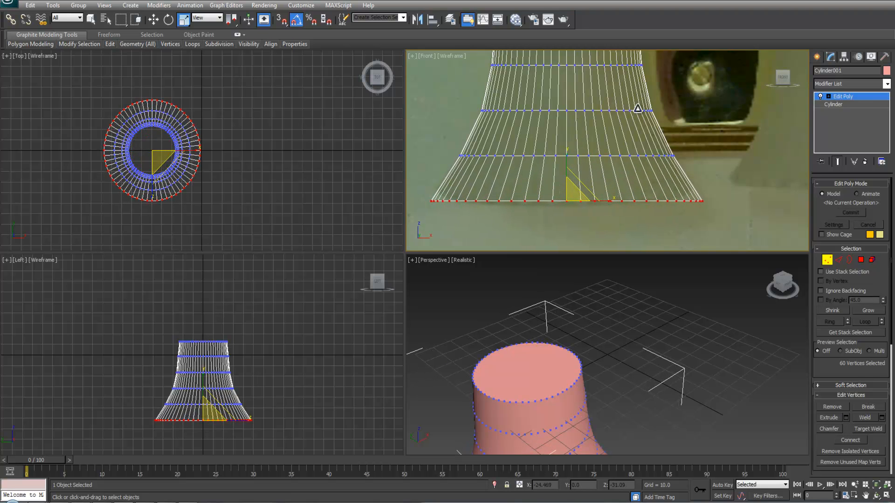
Examine the shade's shape in perspective and compare its profile with the reference photo from rim to shoulder
scroll(655, 337, down, 5)
alt+middle_drag(645, 388, 626, 350)
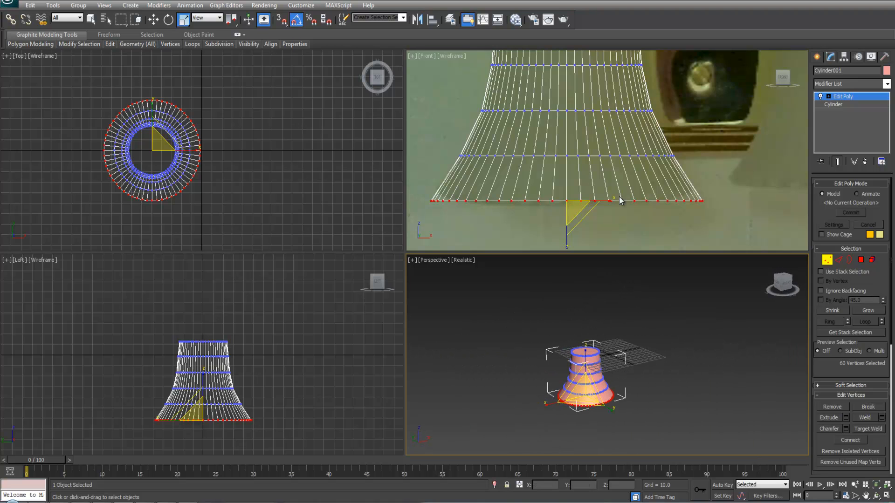
scroll(610, 168, down, 4)
middle_drag(606, 125, 611, 173)
scroll(604, 187, up, 4)
scroll(605, 204, down, 2)
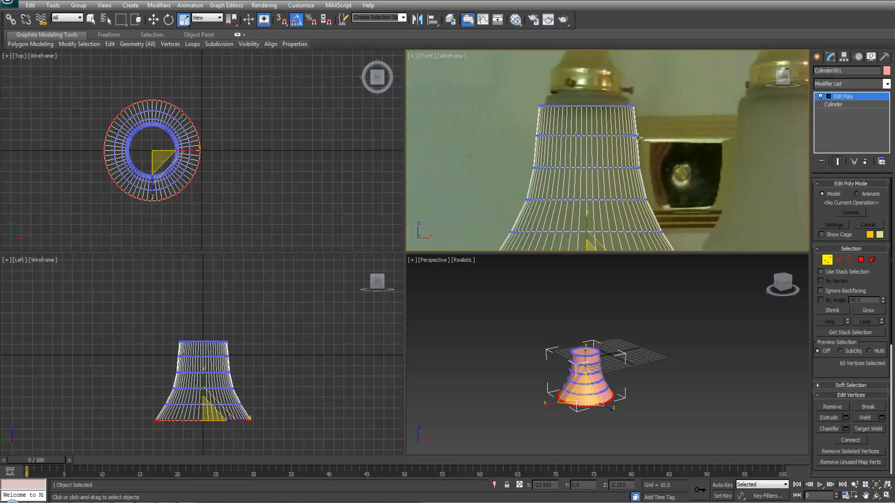
middle_drag(645, 138, 635, 72)
scroll(629, 74, down, 3)
scroll(635, 102, up, 3)
middle_drag(637, 104, 654, 194)
scroll(654, 194, up, 2)
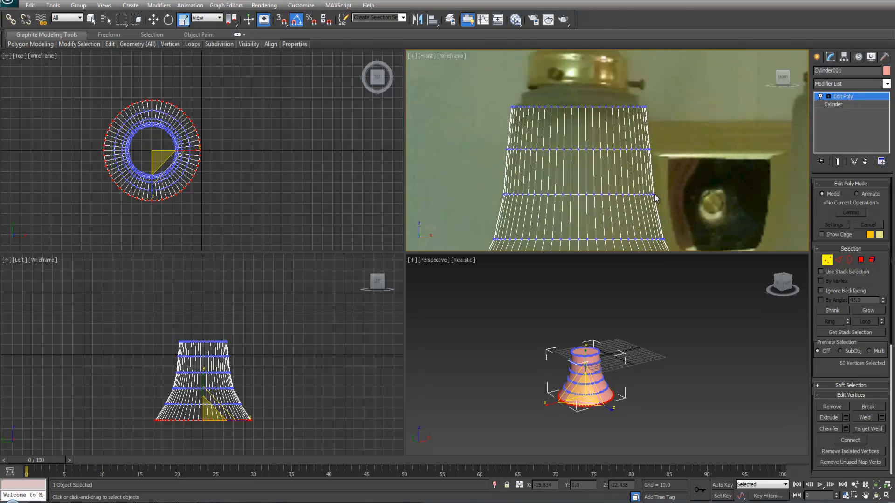
Show edged faces in the Perspective view and select the polygon capping the top of the shade
click(861, 260)
scroll(637, 359, up, 1)
middle_drag(610, 357, 614, 361)
scroll(615, 357, up, 2)
key(F4)
scroll(615, 357, up, 3)
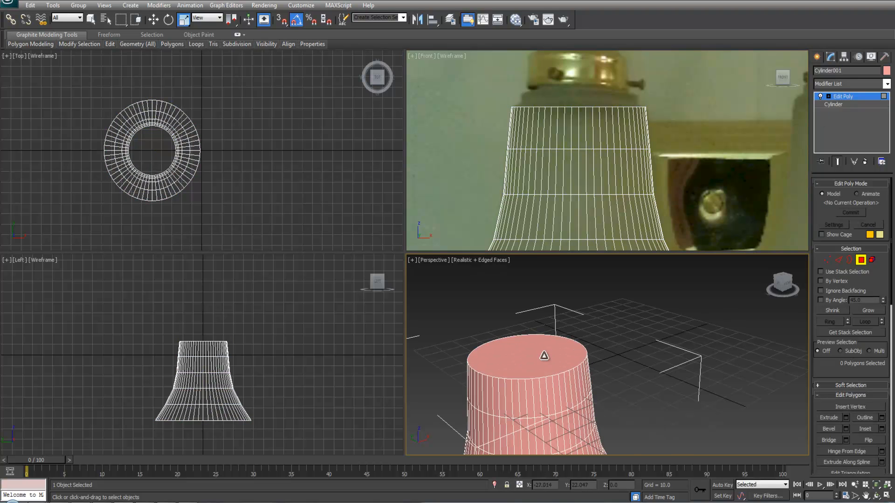
click(544, 356)
scroll(641, 148, up, 2)
middle_drag(622, 116, 658, 130)
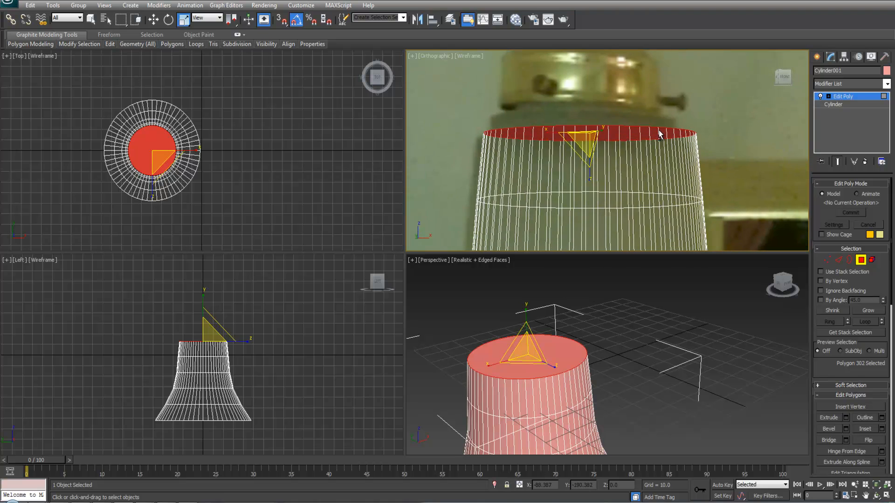
scroll(609, 149, up, 2)
scroll(610, 150, down, 3)
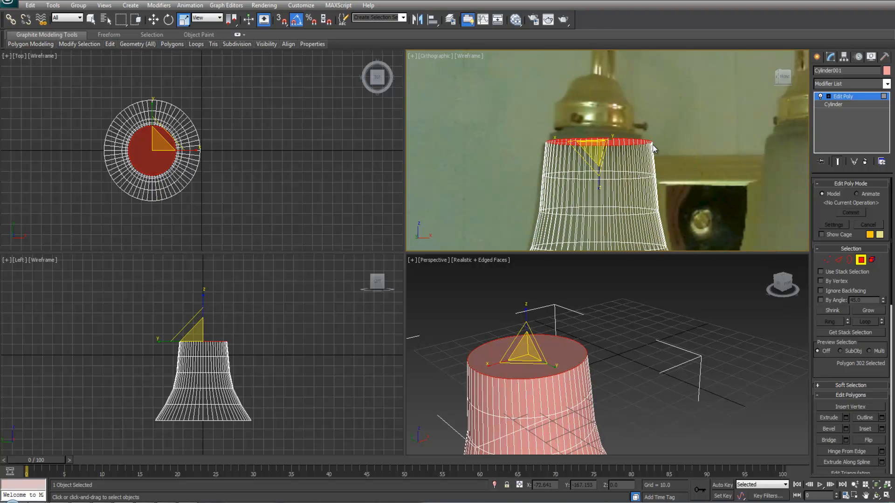
click(852, 96)
click(670, 122)
key(f)
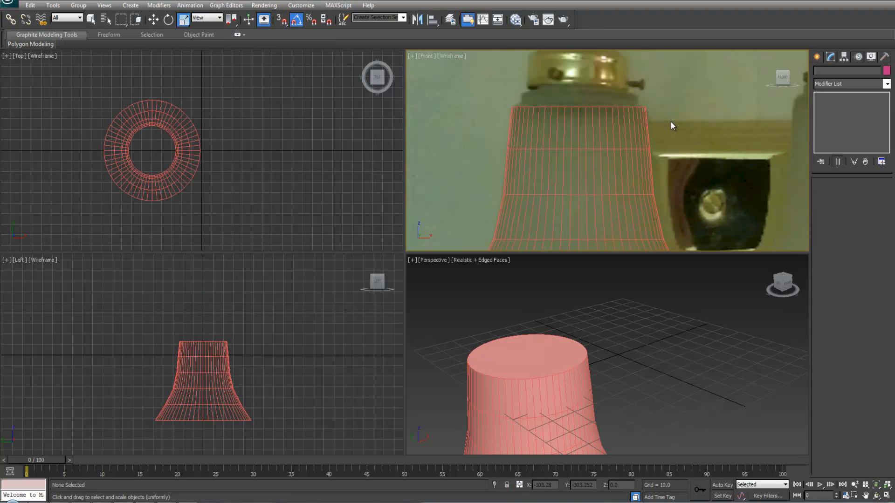
Reselect the shade's top cap polygon and bevel it slightly upward and inward
click(579, 154)
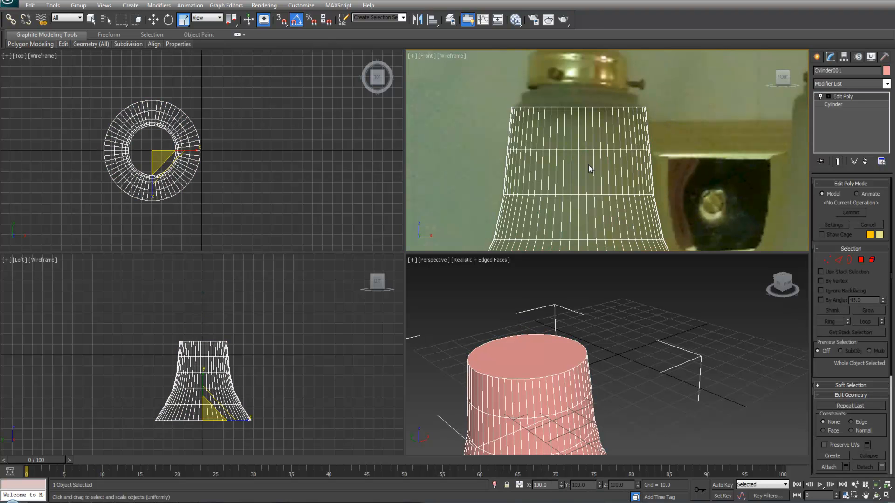
click(860, 260)
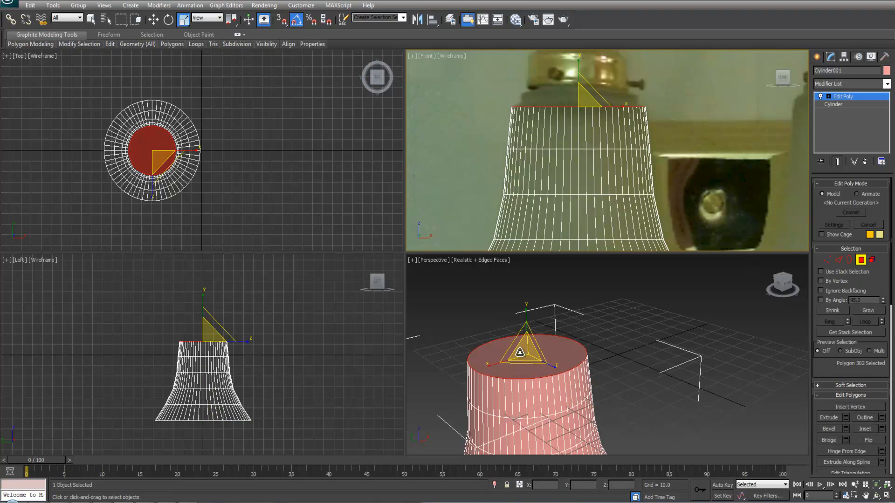
middle_drag(549, 316, 596, 321)
scroll(596, 321, up, 3)
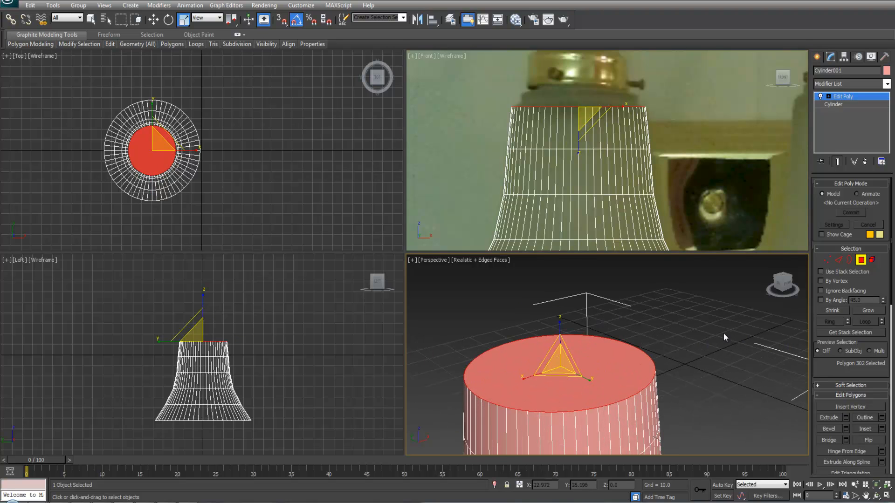
click(829, 428)
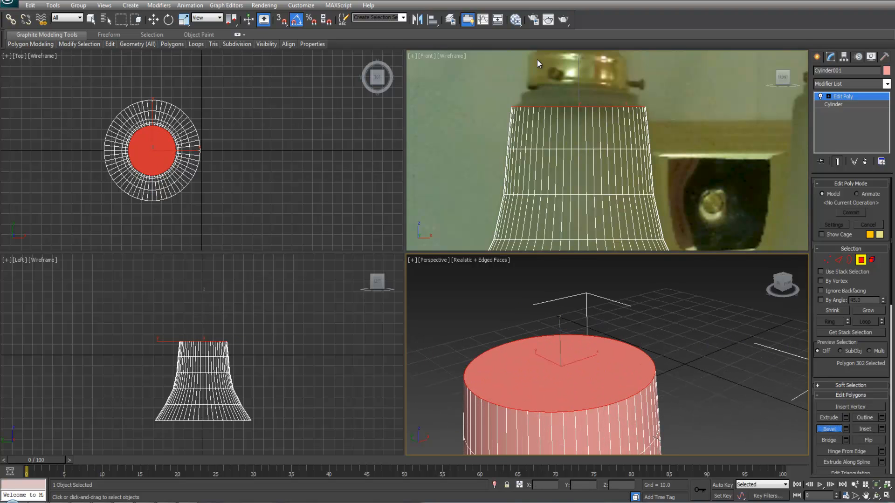
scroll(585, 122, up, 3)
right_click(598, 305)
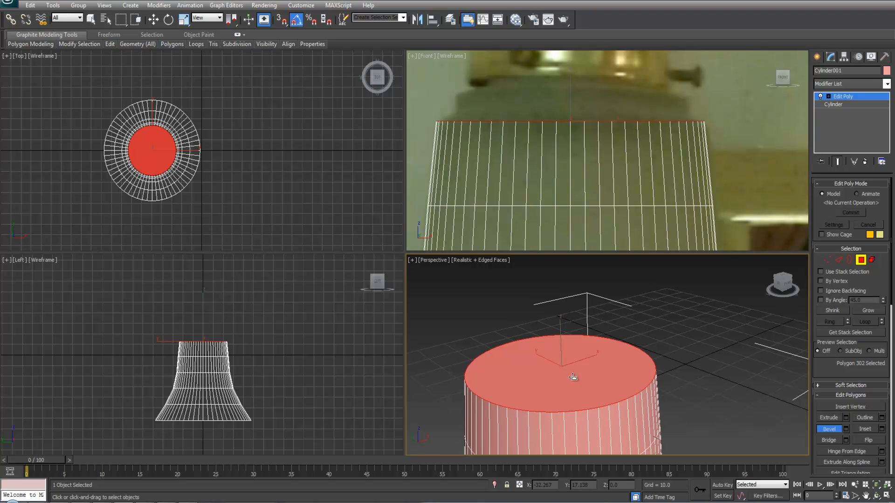
key(w)
drag(564, 335, 565, 340)
click(832, 429)
drag(555, 372, 560, 373)
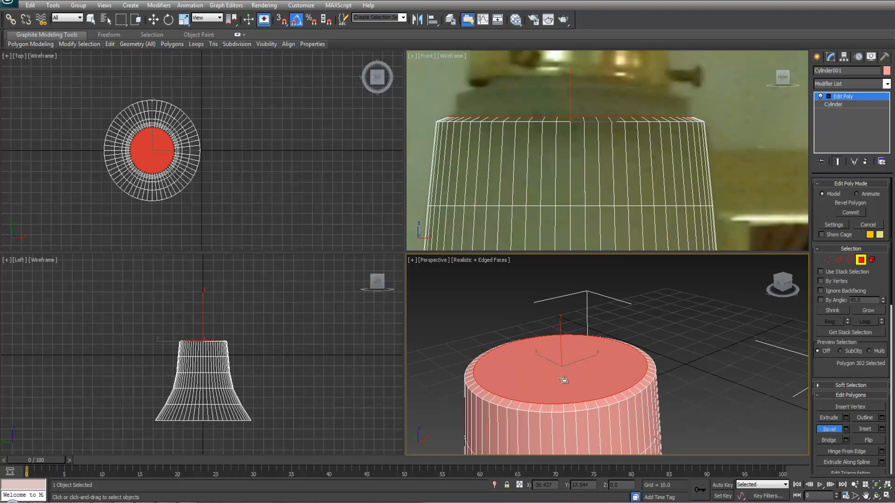
click(562, 378)
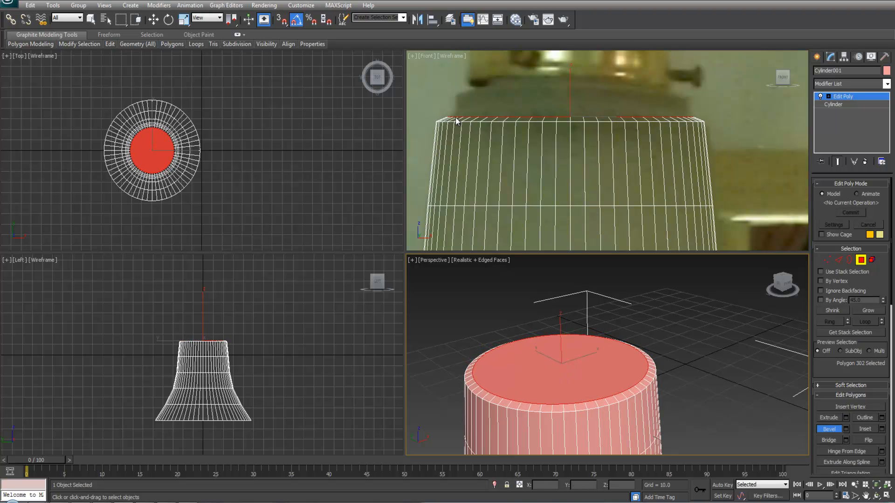
Bevel the top cap repeatedly upward and inward to form the stepped neck reaching into the brass collar
drag(547, 375, 551, 342)
right_click(548, 369)
click(544, 377)
click(552, 371)
click(555, 371)
click(555, 373)
click(555, 362)
click(555, 368)
click(555, 353)
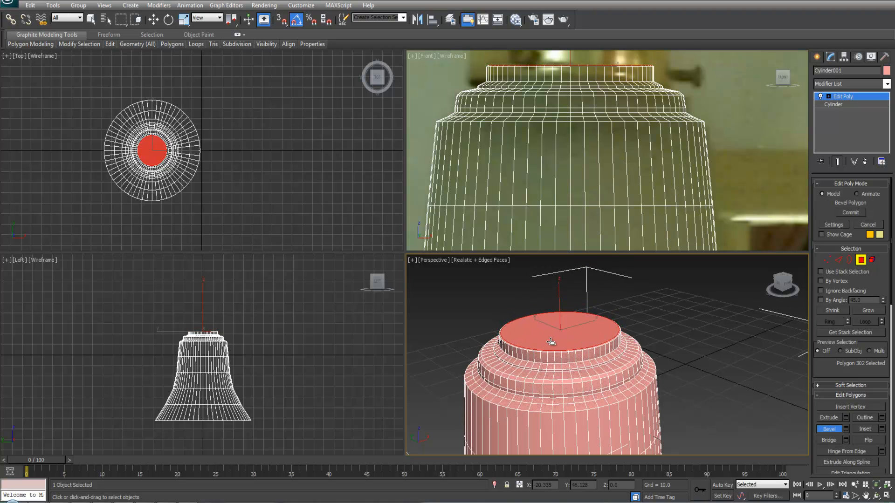
click(552, 342)
key(w)
Select the polygon that closes the bottom opening of the shade
scroll(598, 231, down, 5)
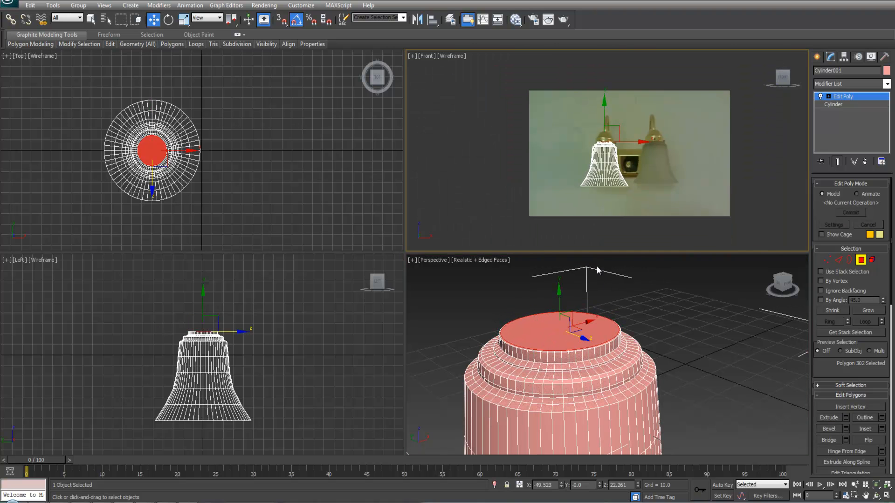
scroll(645, 319, up, 3)
scroll(636, 345, down, 8)
alt+middle_drag(636, 345, 614, 324)
scroll(608, 362, up, 3)
click(607, 362)
scroll(603, 222, up, 8)
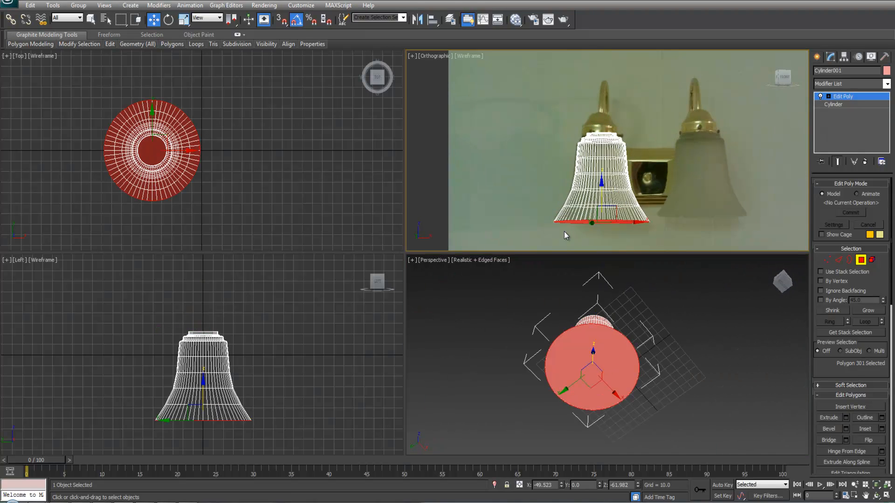
middle_drag(617, 212, 615, 169)
scroll(615, 169, up, 5)
scroll(615, 169, down, 5)
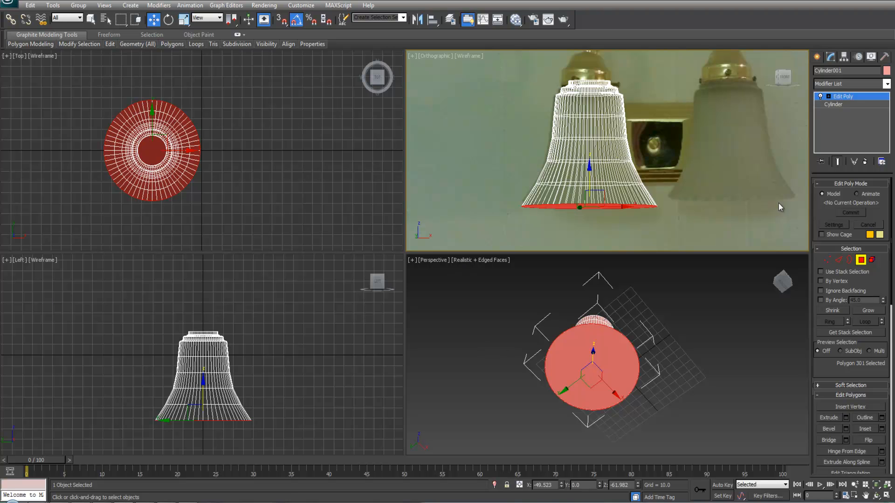
Change to vertex level and maximize the Perspective view, looking at the shade from above
click(827, 260)
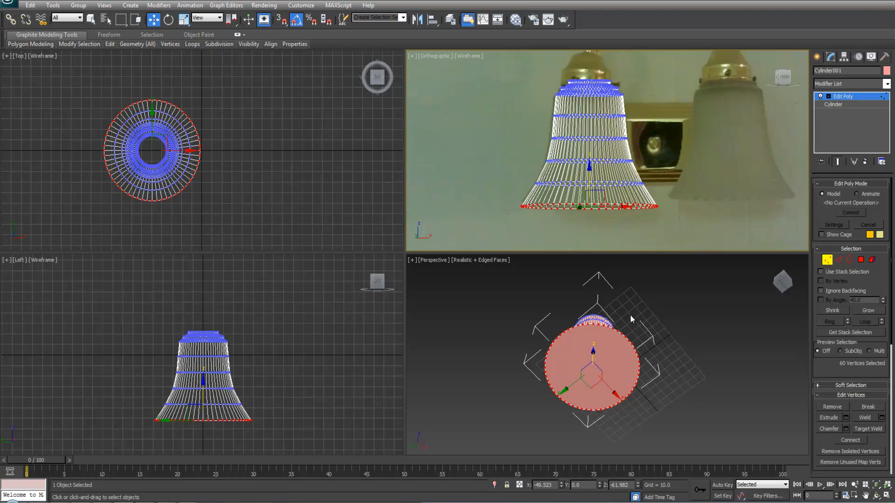
key(alt+w)
middle_drag(537, 277, 580, 322)
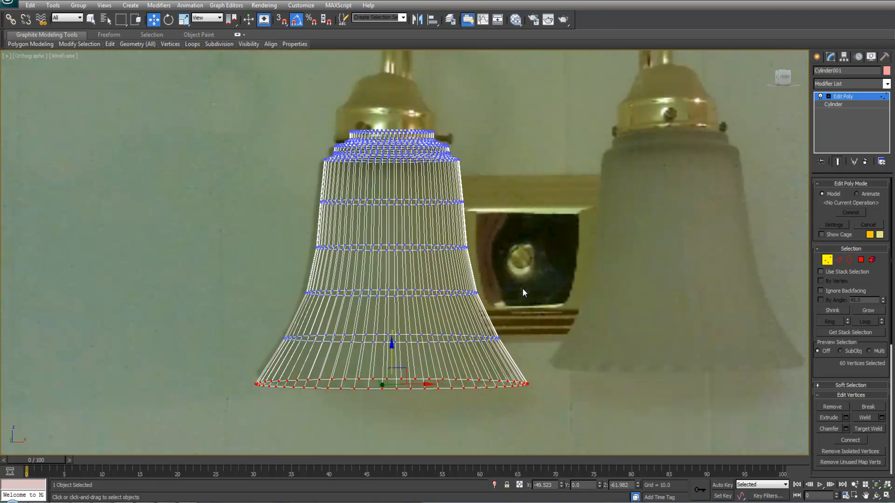
key(alt+w)
middle_click(546, 348)
key(alt+w)
alt+middle_drag(362, 205, 420, 269)
Switch to edge level and select one vertical edge in the band around the middle of the shade
key(2)
scroll(421, 261, up, 4)
click(417, 179)
alt+middle_drag(442, 151, 497, 213)
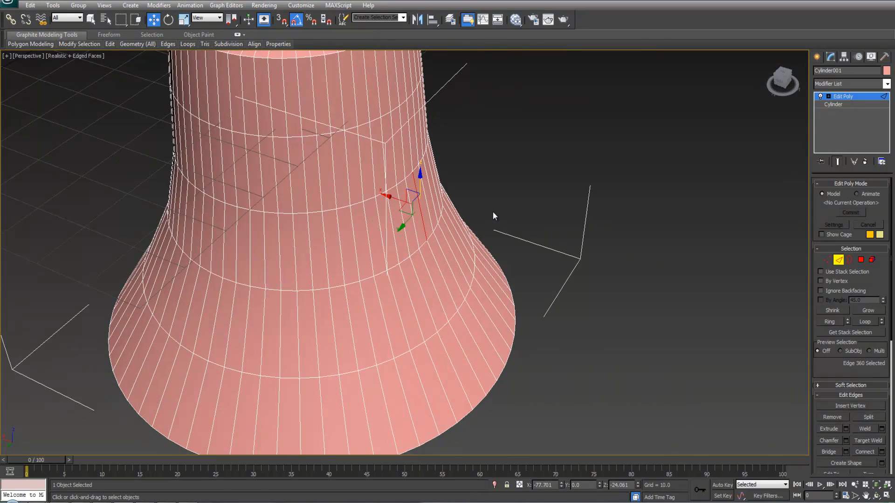
scroll(459, 242, down, 8)
alt+middle_drag(475, 295, 471, 263)
scroll(471, 264, up, 6)
alt+middle_drag(410, 272, 428, 275)
alt+middle_drag(585, 334, 534, 284)
key(q)
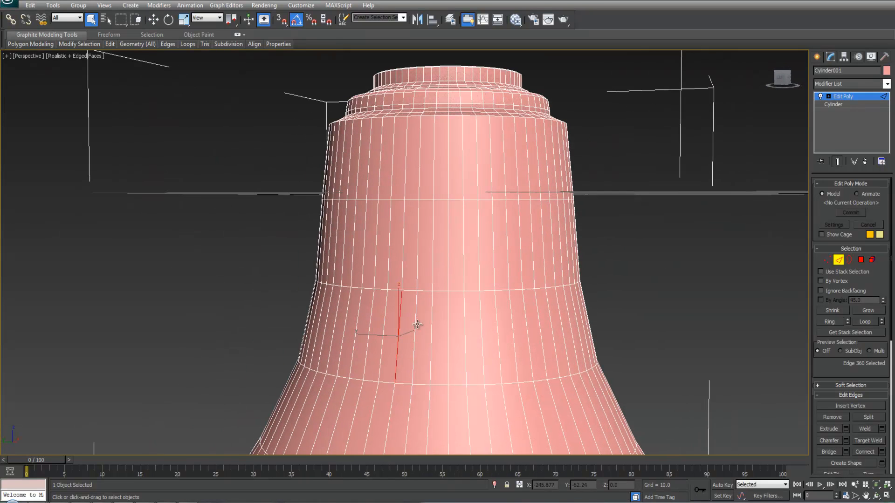
Add every second vertical edge of that middle band to the selection, working all the way around the shade
ctrl+click(431, 327)
ctrl+click(465, 321)
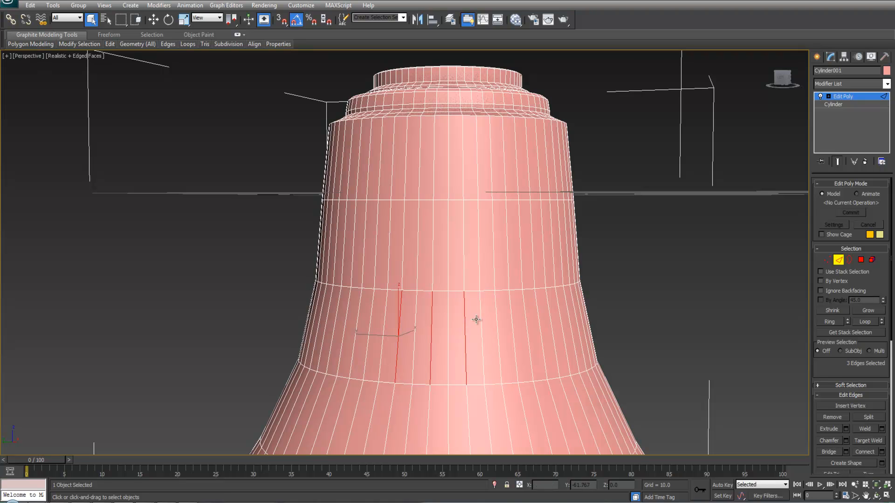
alt+middle_drag(497, 319, 534, 315)
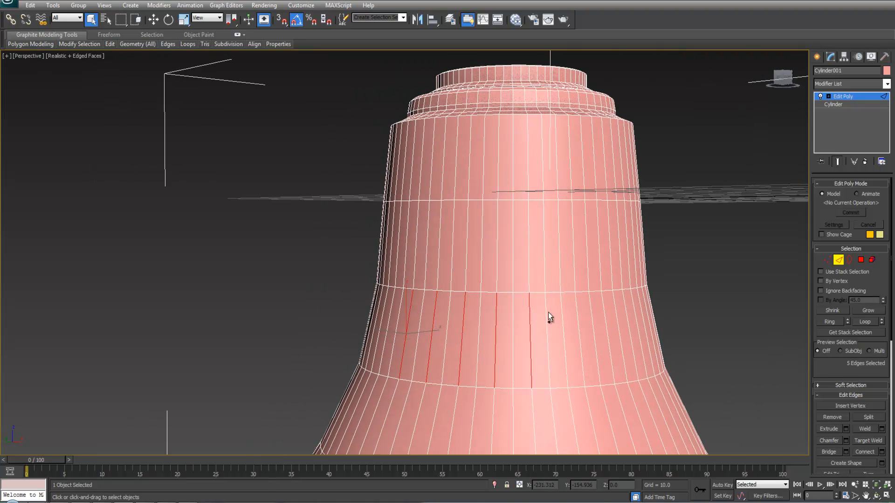
ctrl+click(562, 314)
ctrl+click(591, 314)
alt+middle_drag(638, 309, 573, 302)
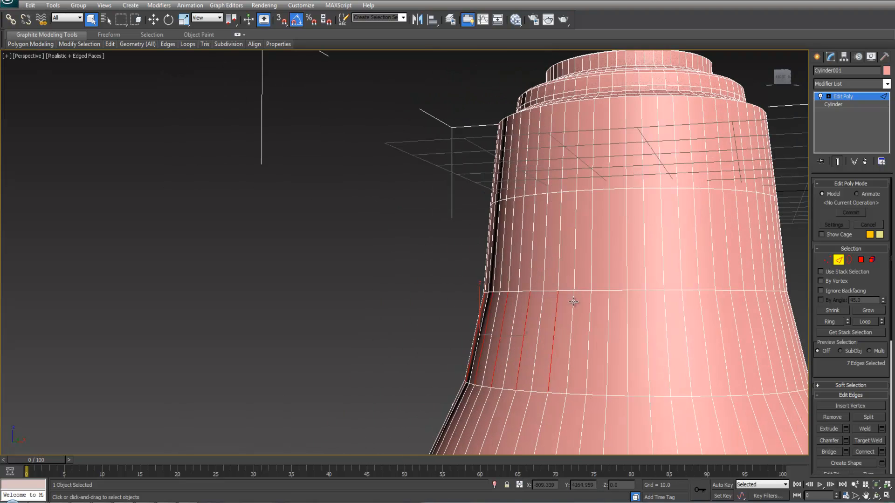
ctrl+click(627, 313)
ctrl+click(665, 313)
middle_drag(707, 309, 664, 320)
key(ctrl+z)
ctrl+click(605, 326)
ctrl+click(645, 328)
ctrl+click(683, 327)
ctrl+click(708, 324)
middle_drag(708, 324, 652, 319)
ctrl+click(584, 322)
ctrl+click(630, 316)
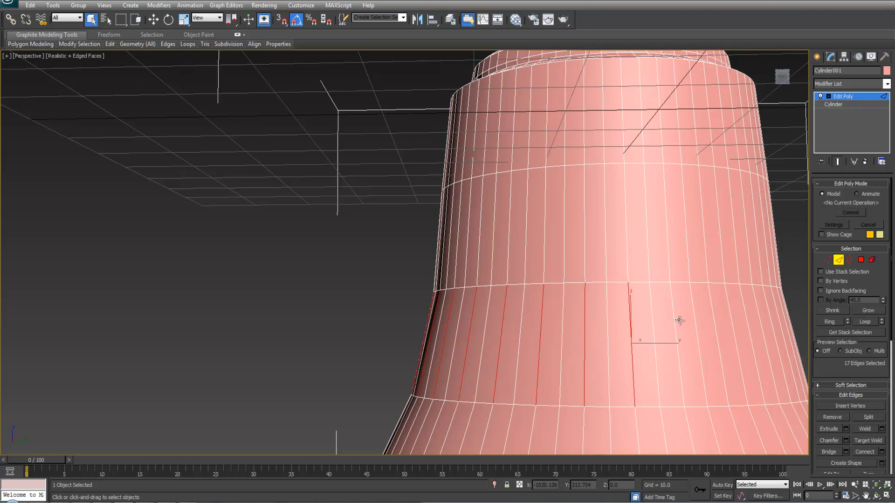
ctrl+click(680, 326)
ctrl+click(723, 321)
alt+middle_drag(723, 320, 647, 325)
ctrl+click(555, 322)
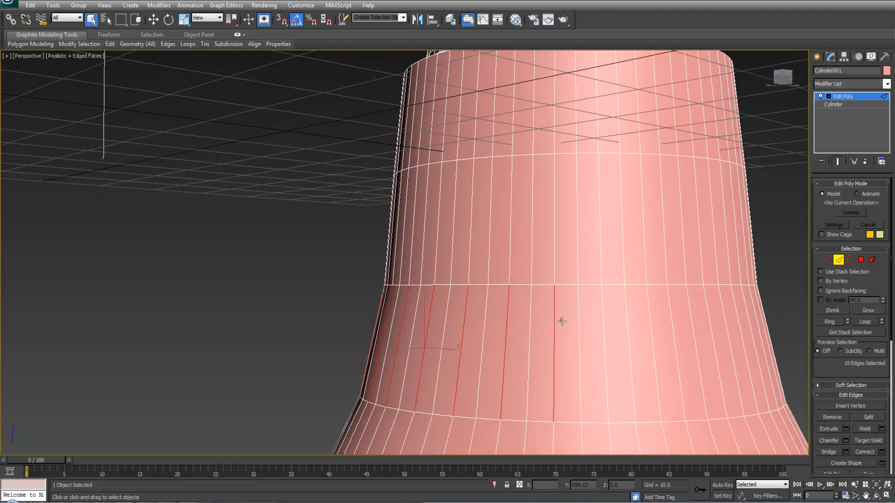
ctrl+click(602, 317)
ctrl+click(648, 317)
ctrl+click(693, 316)
scroll(697, 315, down, 5)
alt+middle_drag(604, 322, 586, 323)
ctrl+click(340, 309)
ctrl+click(354, 310)
ctrl+click(375, 310)
ctrl+click(397, 311)
ctrl+click(452, 309)
ctrl+click(480, 309)
ctrl+click(505, 309)
scroll(535, 321, down, 6)
alt+middle_drag(444, 323, 287, 324)
scroll(320, 309, up, 6)
key(semicolon)
alt+middle_drag(489, 313, 486, 299)
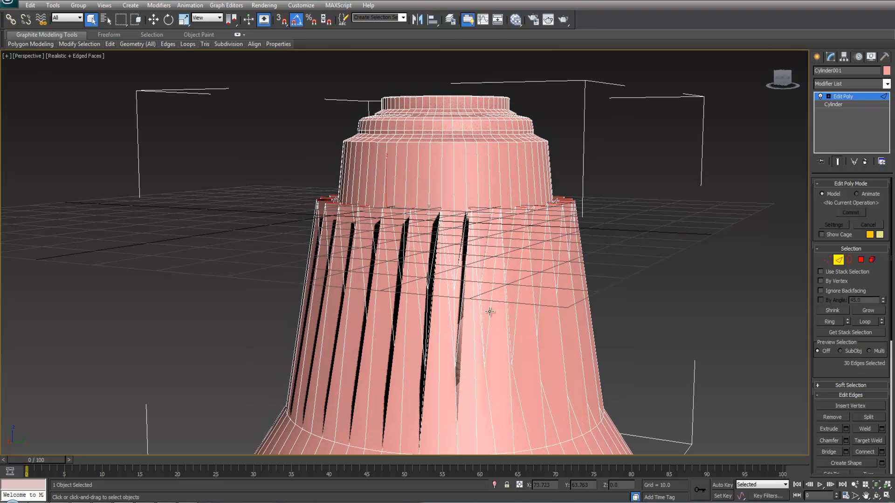
key(ctrl+z)
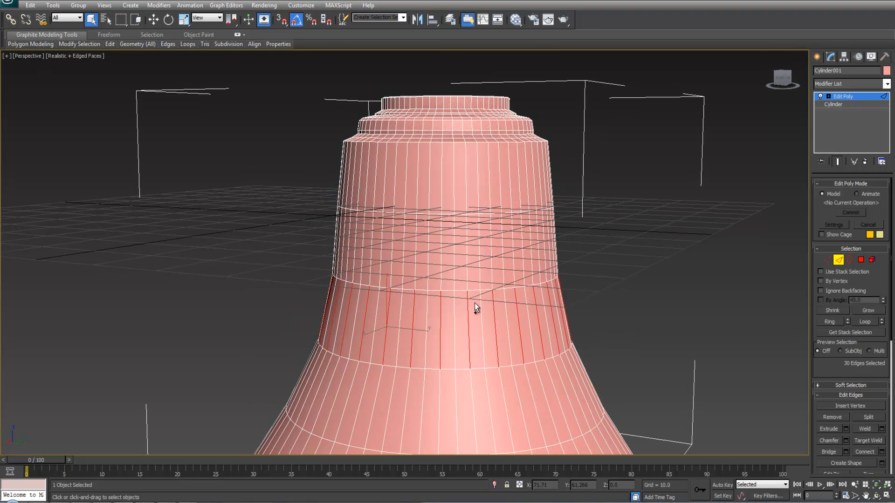
key(ctrl+y)
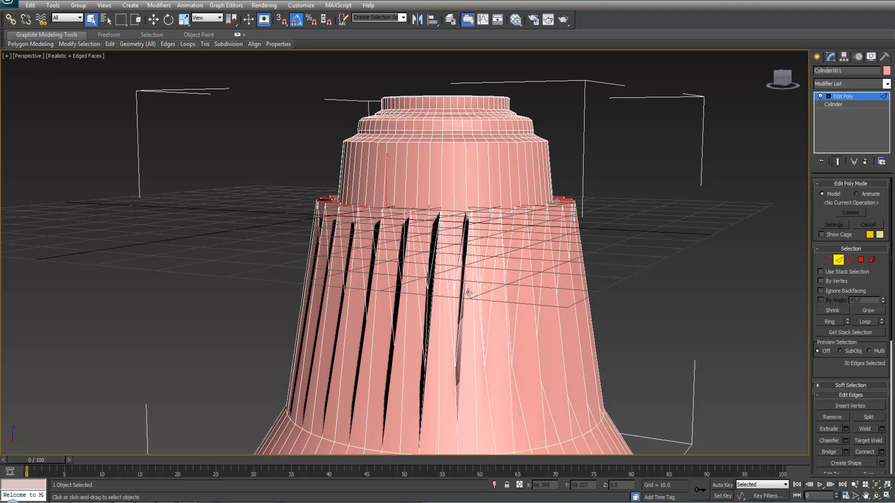
key(ctrl+z)
Widen the command panel to two columns and extend the selected alternate edges into full vertical loops
scroll(463, 297, down, 5)
mouse_move(463, 297)
alt+middle_down()
mouse_move(535, 278)
mouse_move(440, 304)
mouse_move(315, 311)
mouse_move(404, 287)
mouse_move(475, 285)
alt+middle_up()
scroll(406, 295, up, 5)
scroll(407, 295, up, 2)
scroll(477, 285, down, 2)
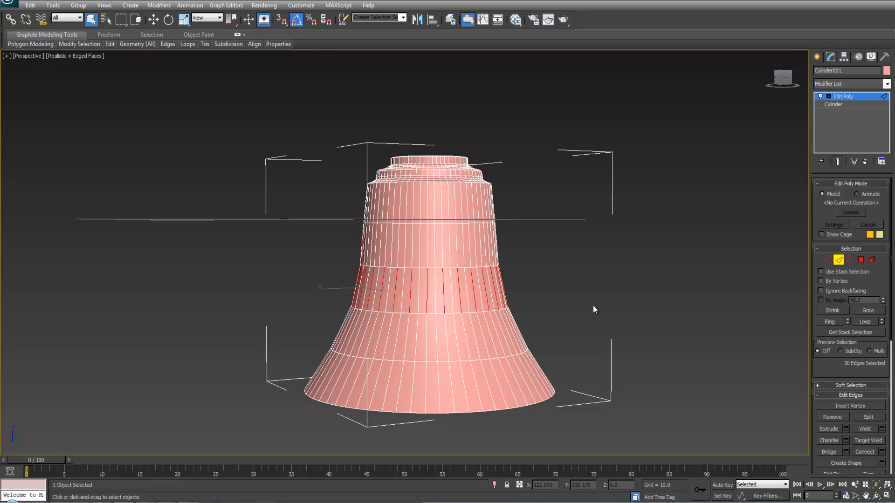
alt+middle_drag(572, 303, 572, 307)
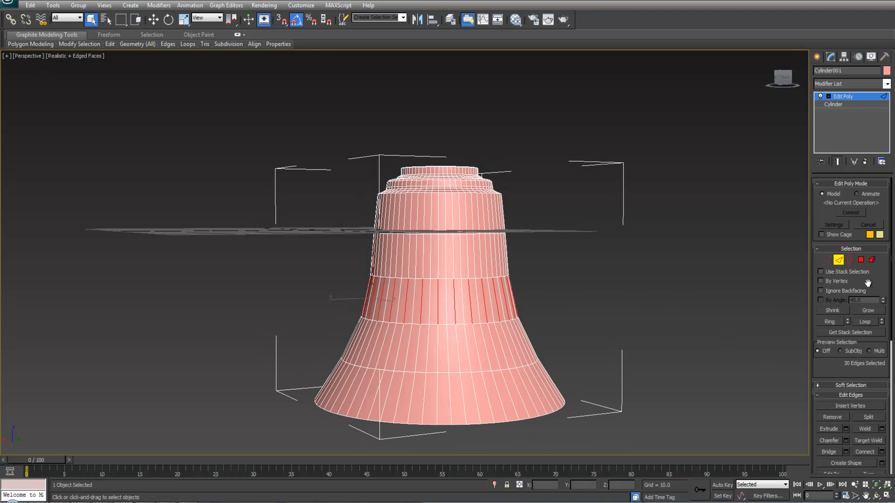
drag(868, 285, 863, 209)
scroll(859, 419, down, 3)
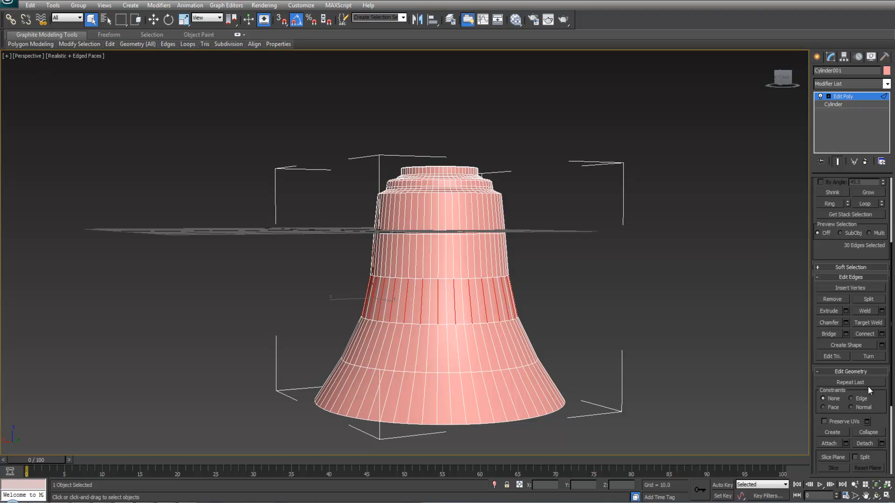
scroll(837, 368, up, 1)
drag(811, 324, 725, 322)
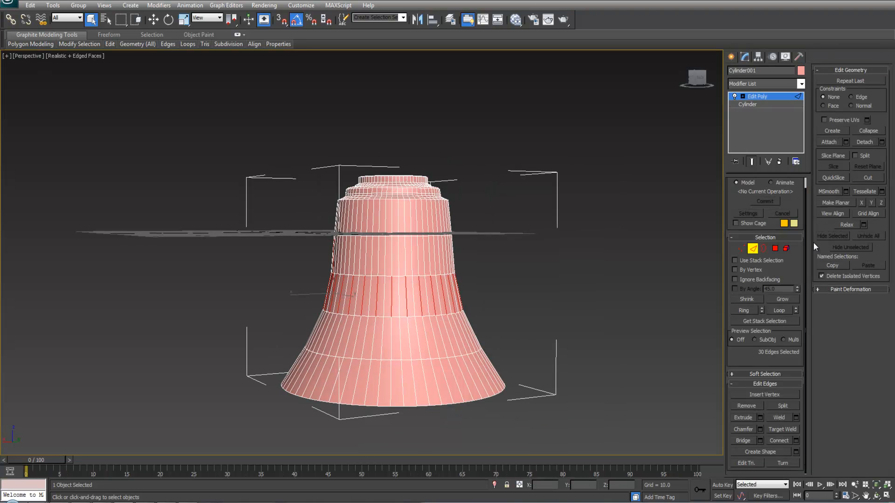
click(782, 311)
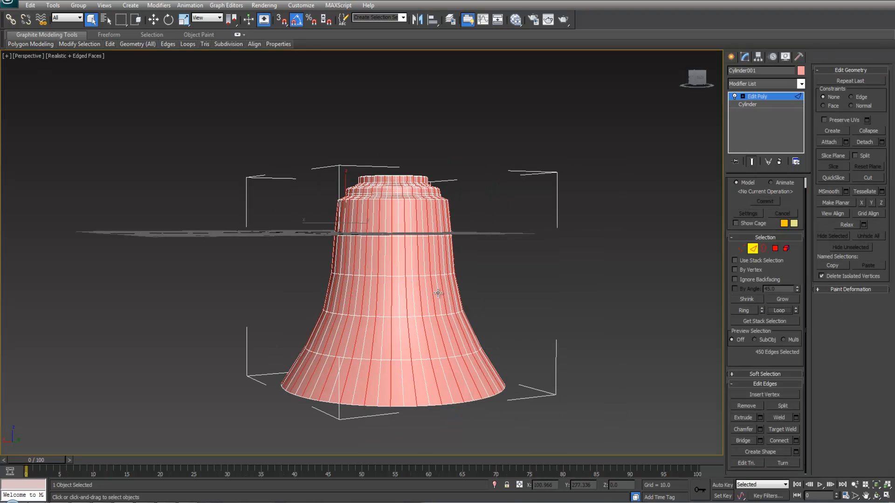
alt+middle_drag(513, 292, 469, 325)
scroll(469, 325, up, 3)
alt+middle_drag(530, 273, 452, 281)
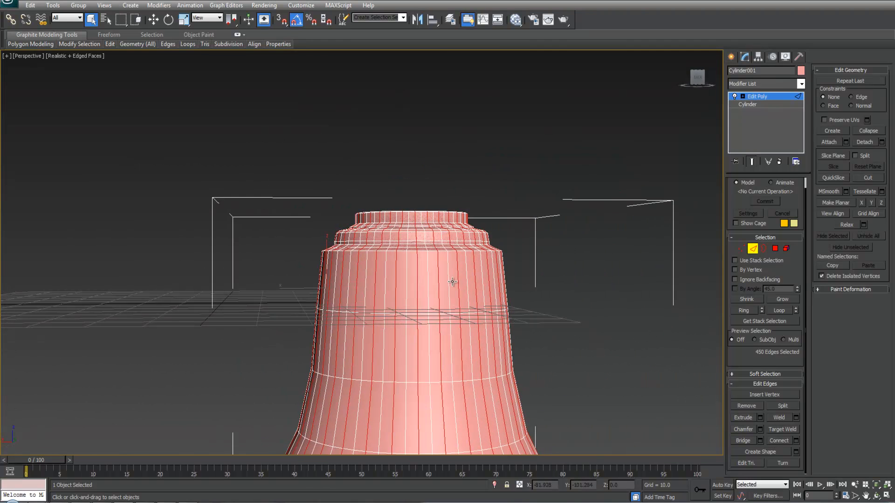
middle_drag(384, 238, 387, 238)
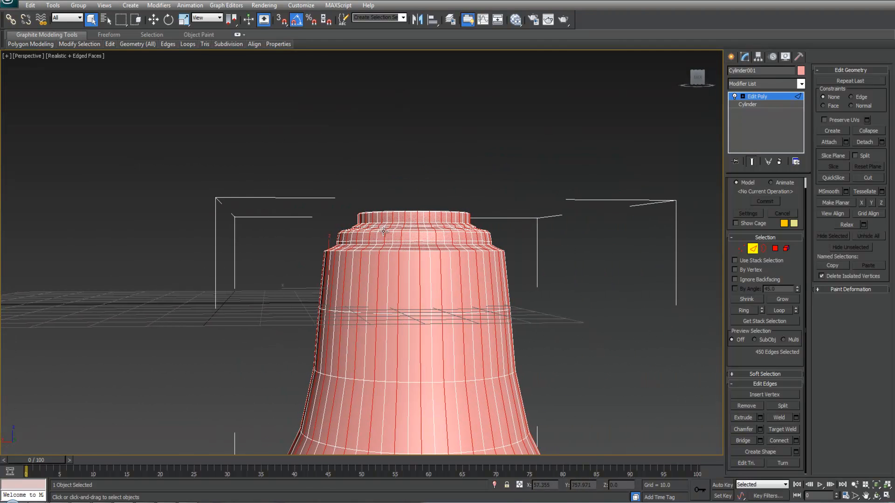
key(ctrl+z)
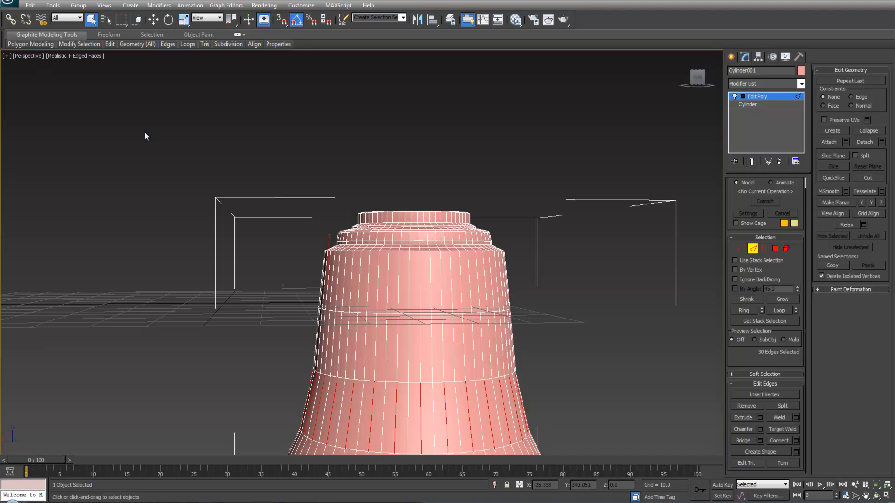
key(ctrl+y)
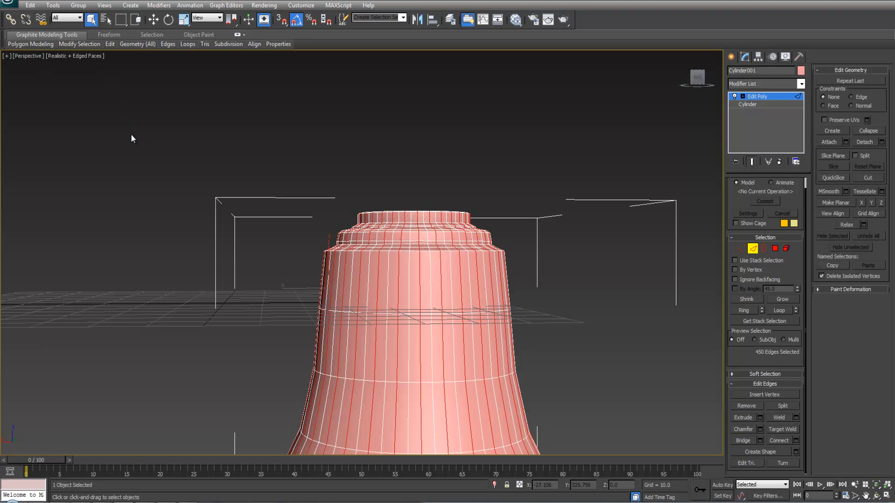
Change the maximized orthographic viewport to Front view and remove the stepped neck's edges above the shoulder from the selection
middle_drag(309, 145, 323, 159)
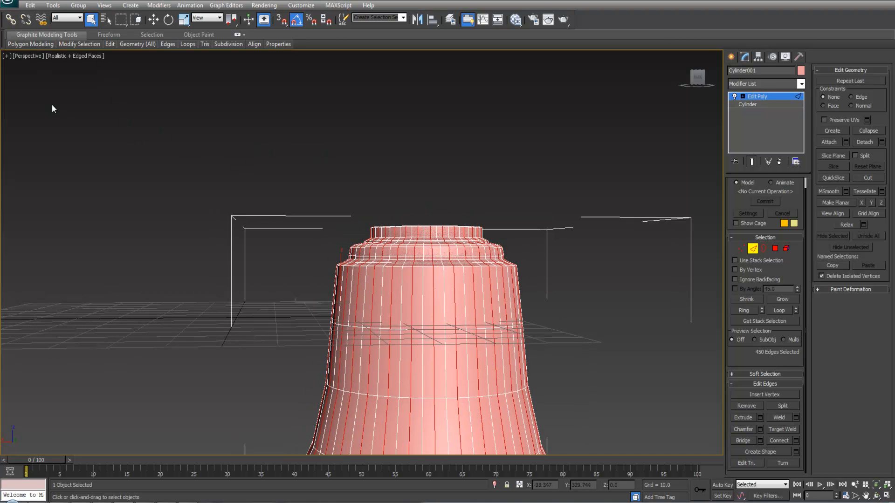
key(alt+w)
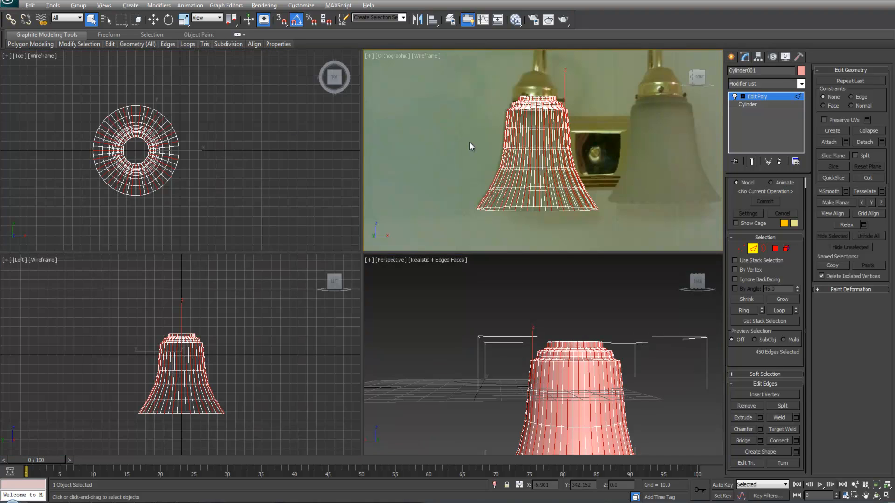
key(alt+w)
scroll(346, 227, up, 5)
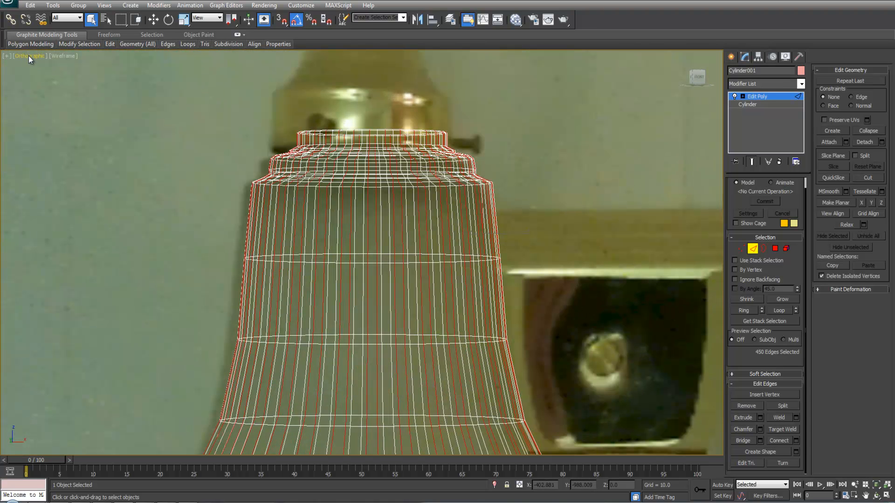
click(29, 56)
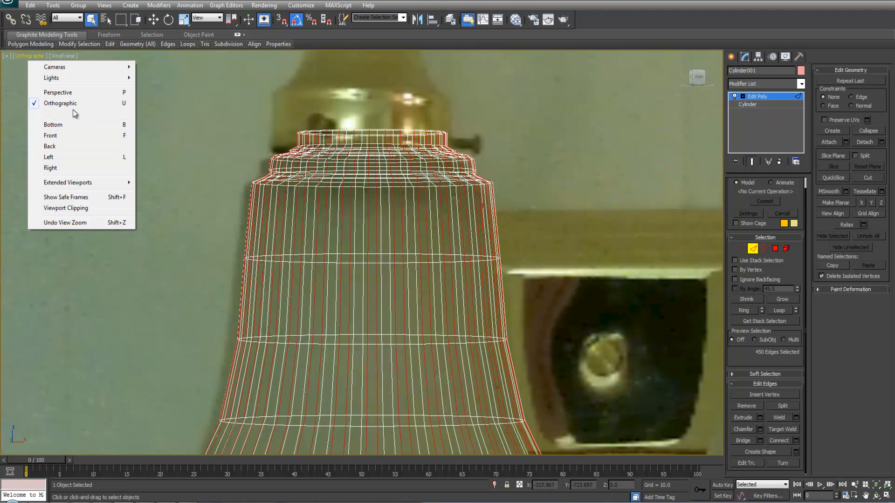
click(50, 135)
scroll(323, 191, up, 8)
middle_drag(335, 204, 364, 252)
alt+drag(141, 133, 437, 219)
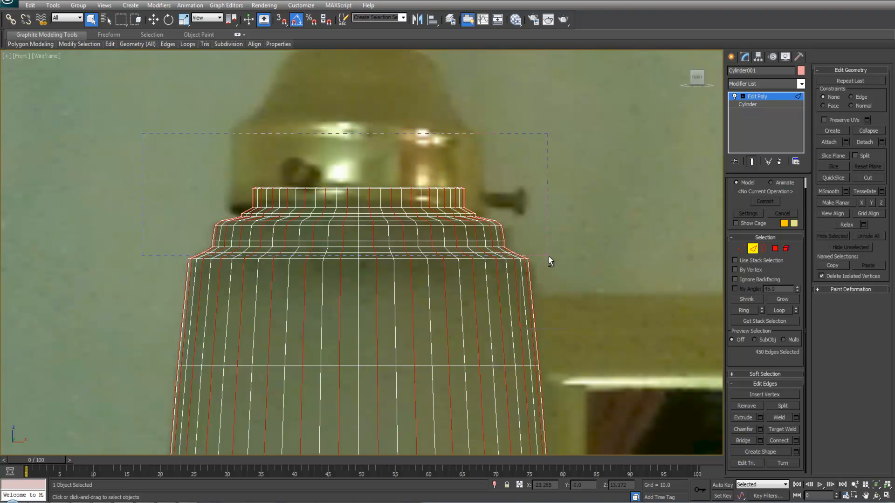
alt+drag(549, 256, 549, 256)
scroll(527, 216, down, 6)
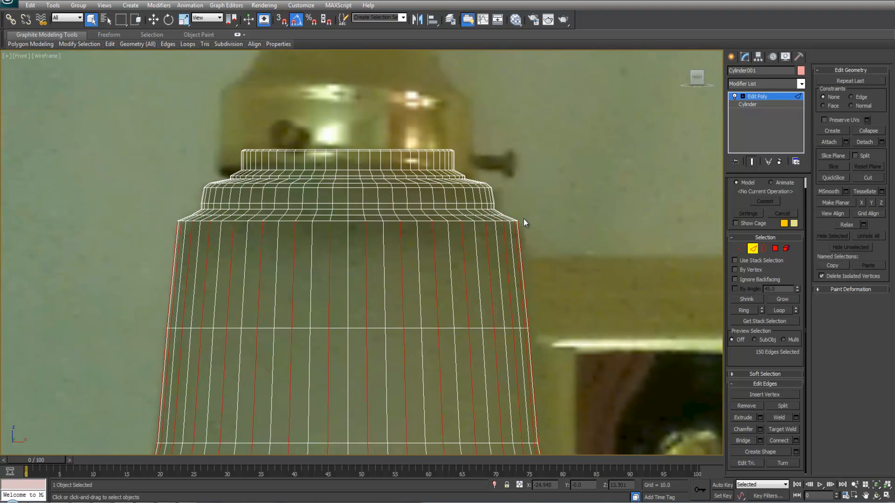
Scale the selected alternate edges in the Perspective view to form vertical flutes around the shade's body
key(alt+w)
right_click(522, 347)
key(alt+w)
alt+middle_drag(522, 347, 465, 255)
key(r)
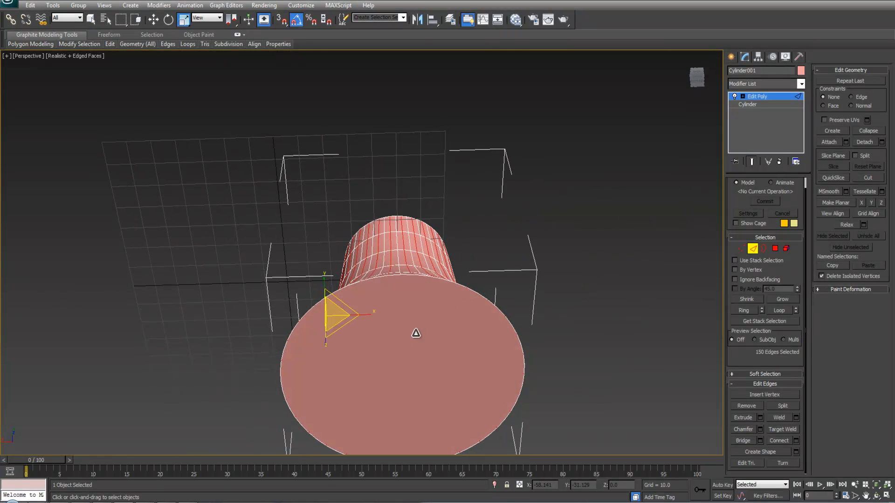
drag(347, 294, 309, 292)
alt+middle_drag(310, 291, 498, 322)
alt+middle_drag(428, 289, 366, 299)
scroll(365, 300, up, 3)
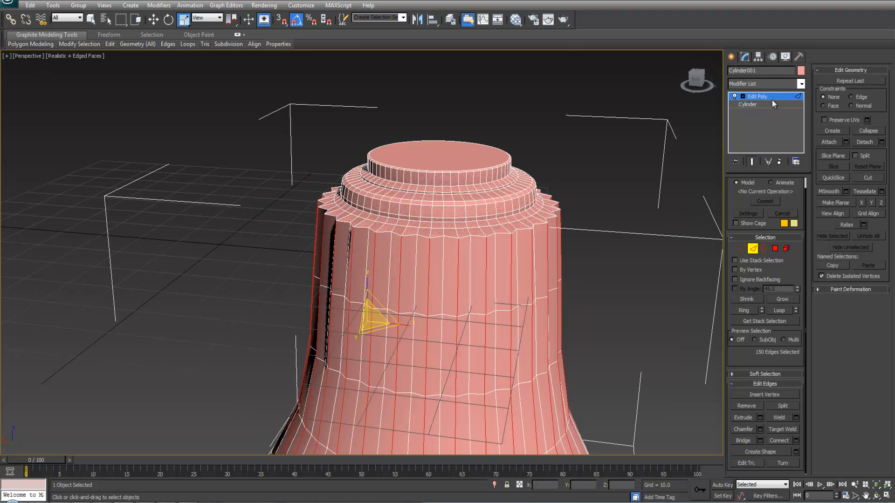
Leave edge level, add a MeshSmooth modifier to the fluted shade and hide the edged-faces display
click(787, 97)
click(797, 83)
scroll(751, 381, down, 3)
click(756, 368)
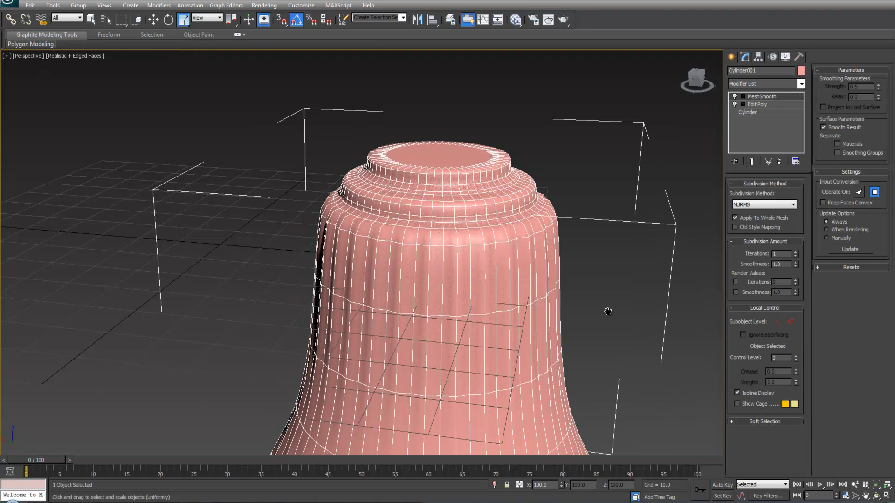
scroll(601, 294, up, 2)
key(F4)
scroll(580, 234, down, 4)
alt+middle_drag(576, 235, 514, 228)
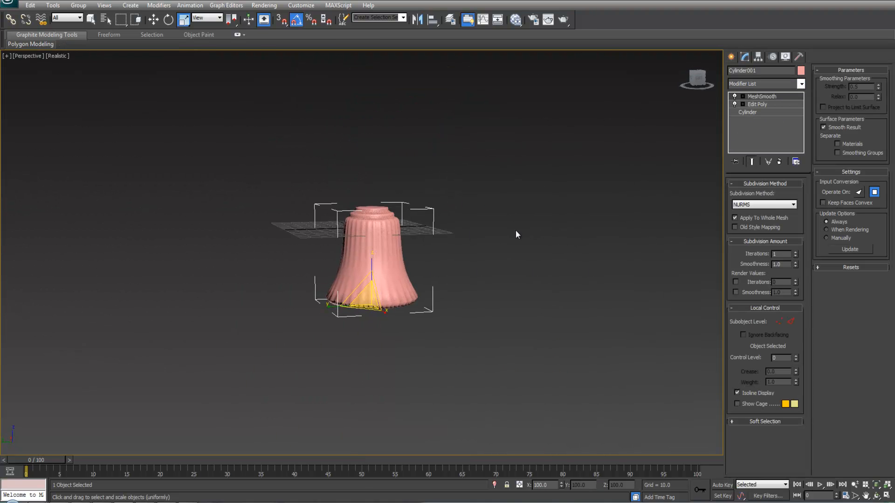
Set the MeshSmooth iterations to 2 and check the smoothed shade from below
scroll(513, 228, up, 3)
click(795, 252)
alt+middle_drag(582, 219, 524, 179)
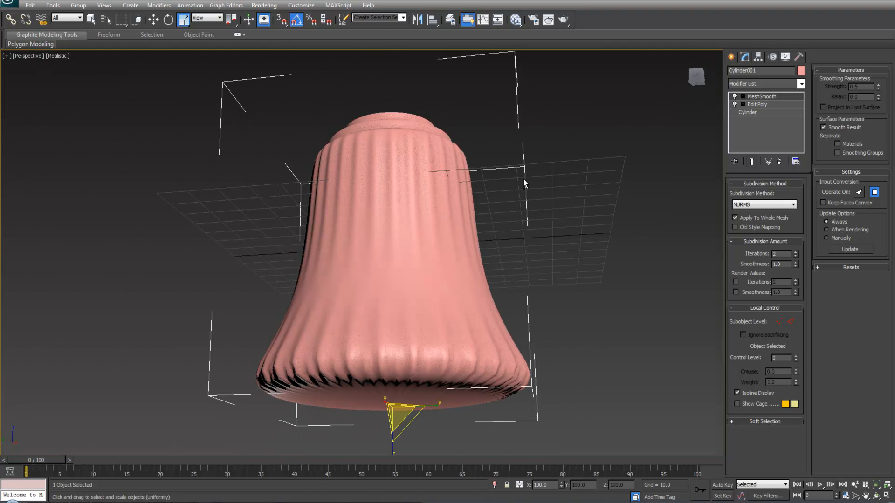
Hide the MeshSmooth effect and, in Edit Poly's polygon level, inset the shade's flat bottom face slightly to form a thin rim
click(756, 104)
alt+middle_drag(652, 157, 642, 186)
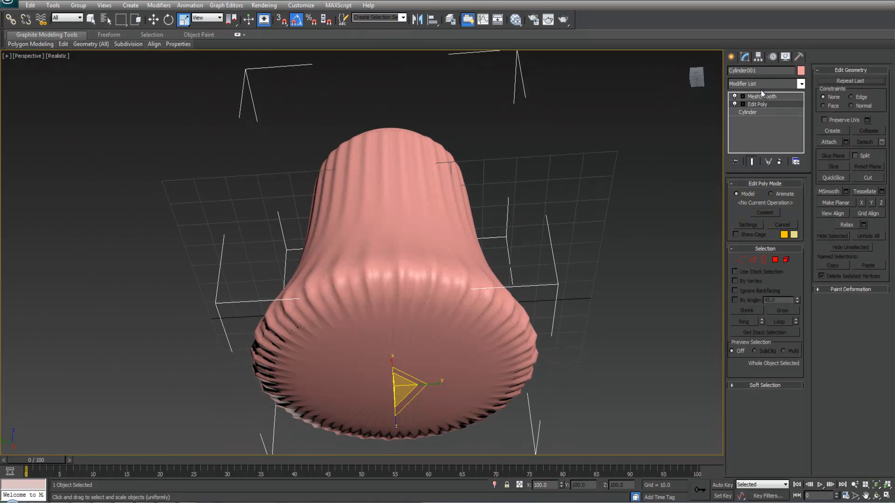
click(774, 260)
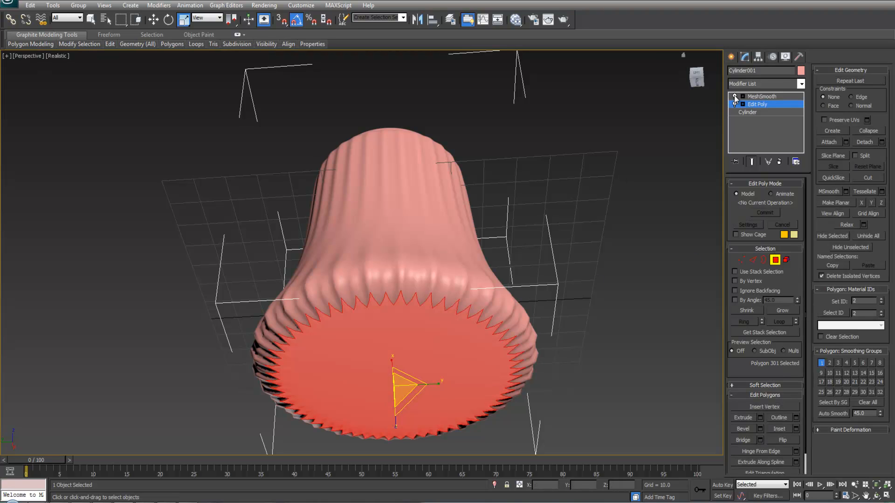
click(735, 97)
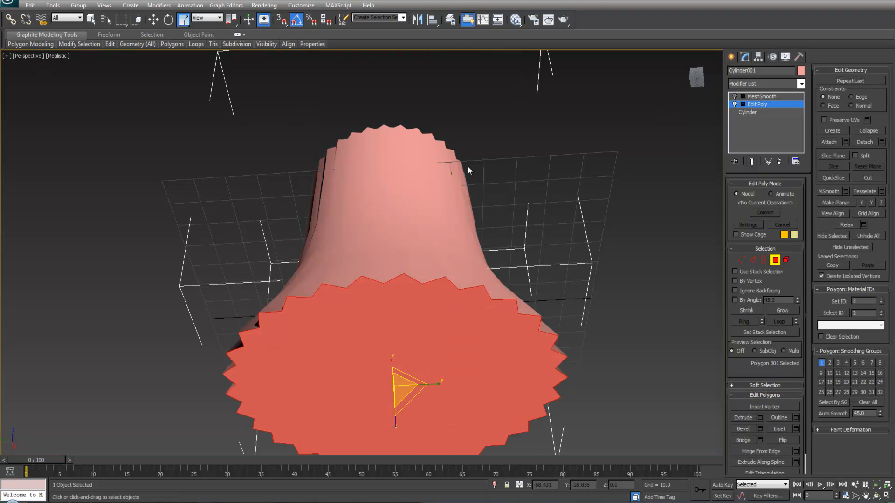
alt+middle_drag(575, 285, 551, 240)
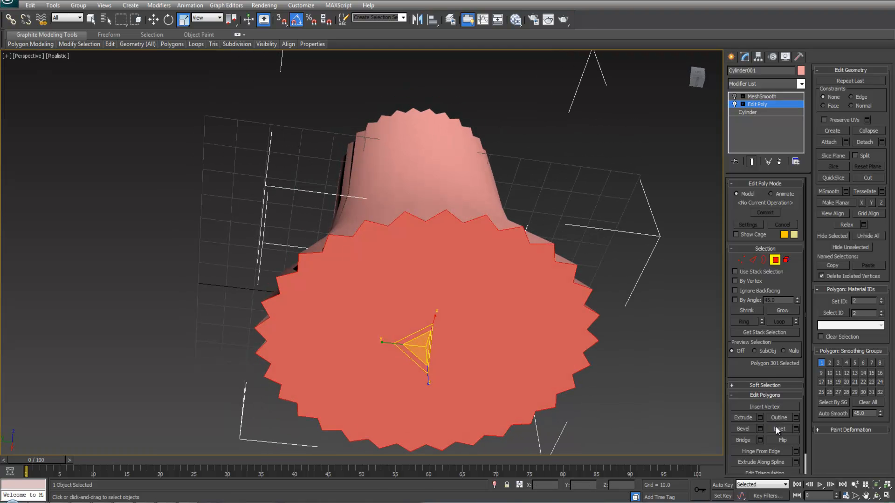
key(F4)
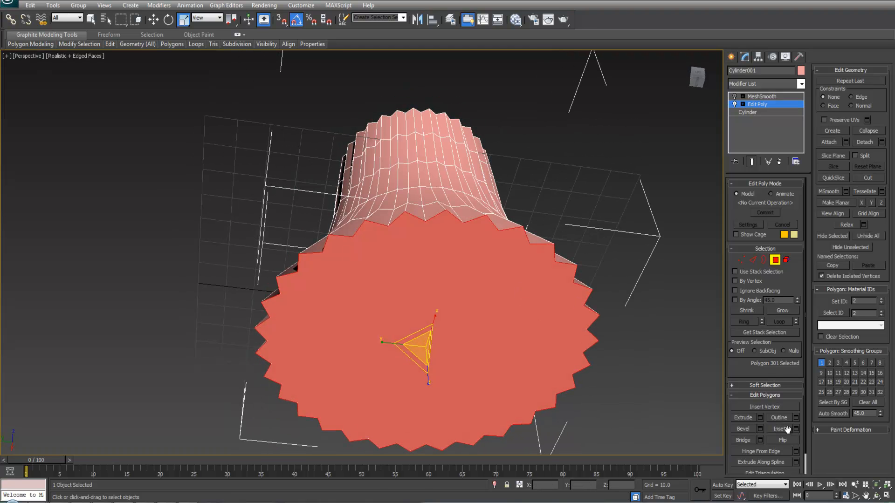
click(778, 430)
mouse_move(442, 325)
mouse_down()
mouse_move(438, 339)
mouse_move(456, 317)
mouse_up()
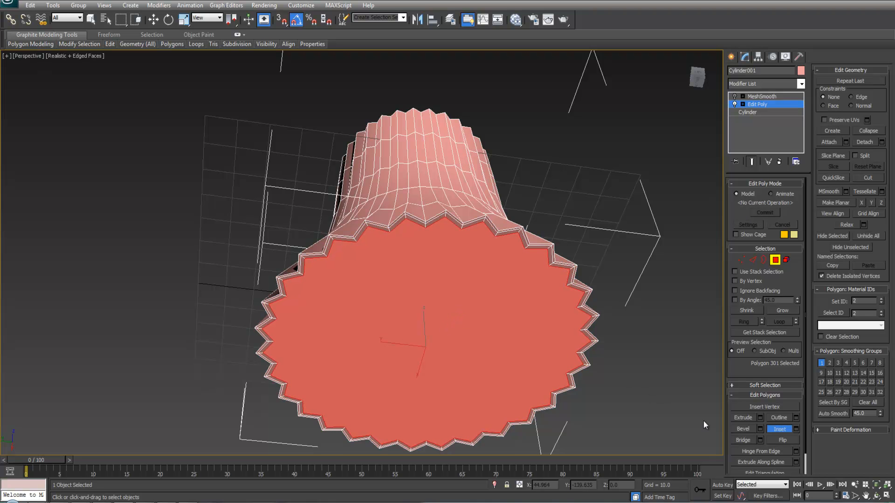
Bevel the inset bottom face upward inside the shade in successive stages, following the outer profile in the Front view
click(742, 429)
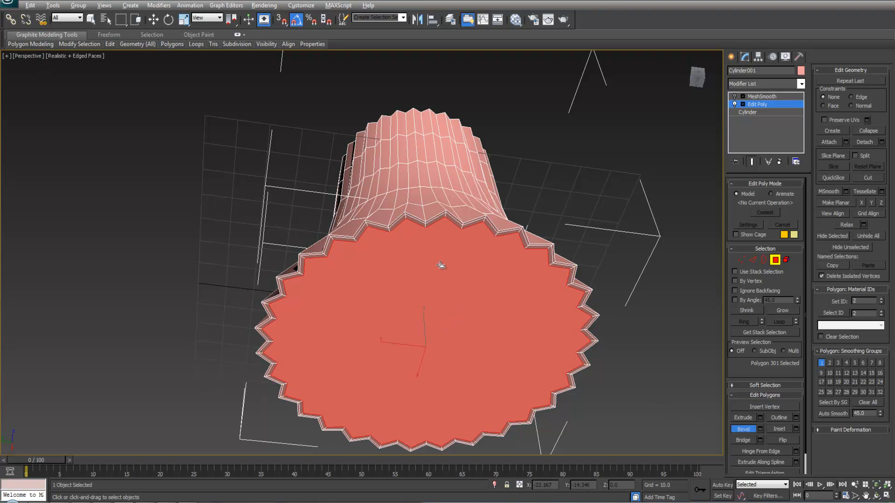
key(alt+w)
scroll(513, 210, up, 5)
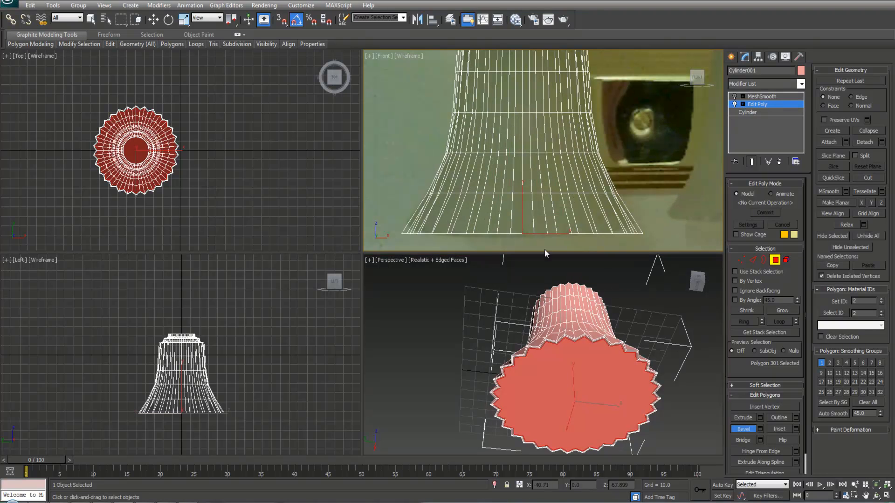
scroll(573, 317, up, 5)
scroll(563, 356, down, 5)
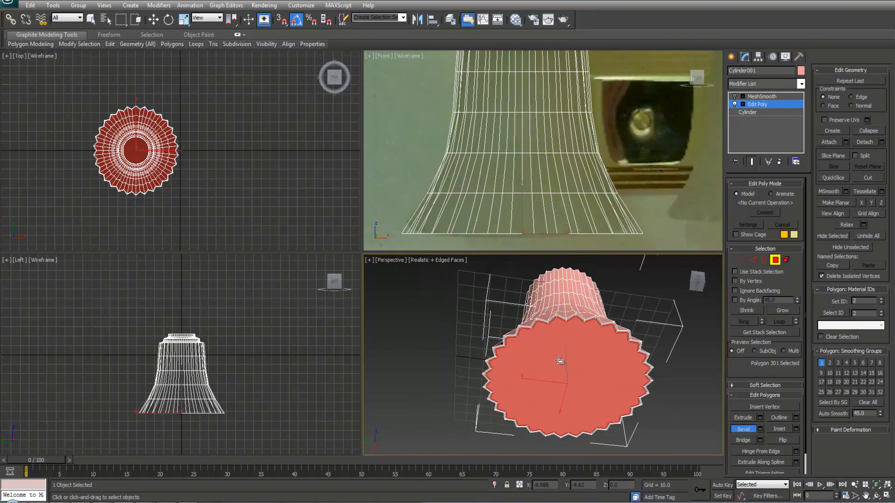
drag(556, 363, 534, 420)
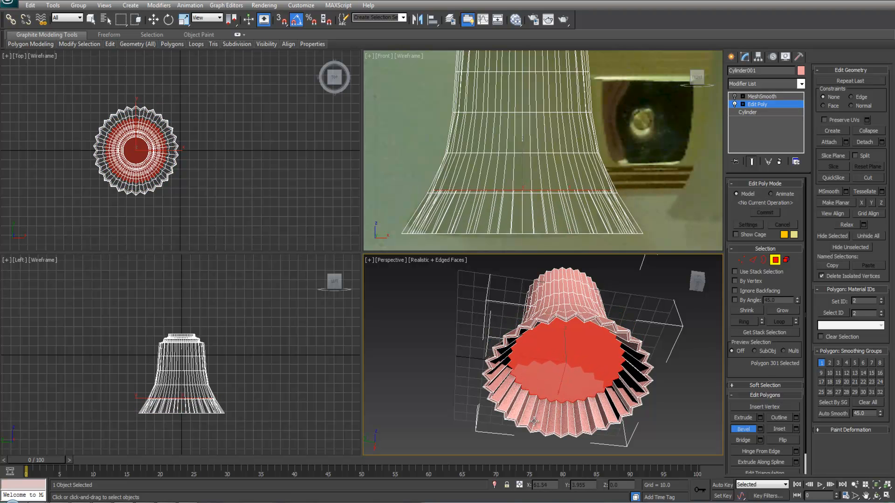
drag(568, 376, 544, 416)
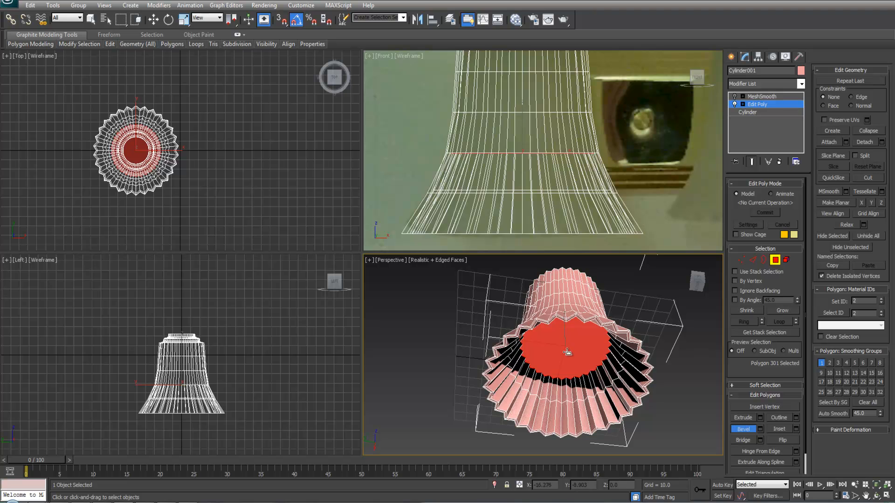
drag(567, 352, 567, 376)
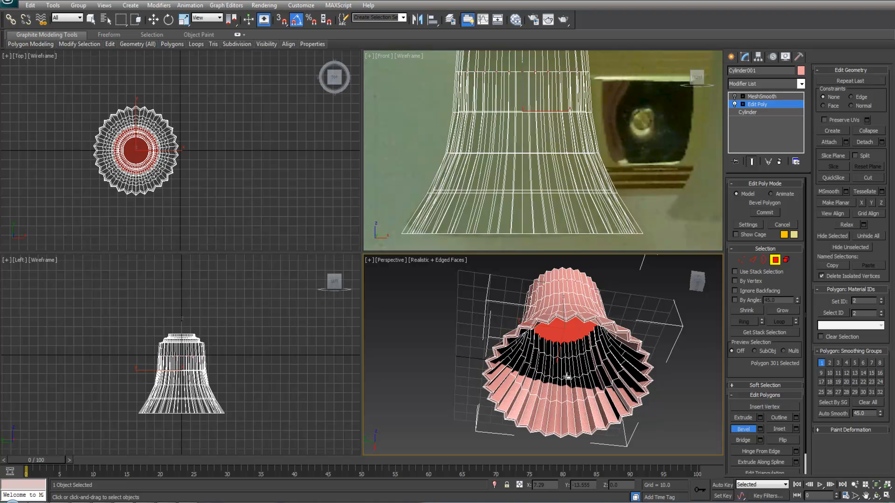
Continue beveling the inner face up to the shade's neck and delete the remaining cap polygon to leave an opening
click(566, 378)
middle_drag(561, 171, 561, 264)
middle_drag(552, 334, 556, 348)
drag(558, 347, 546, 373)
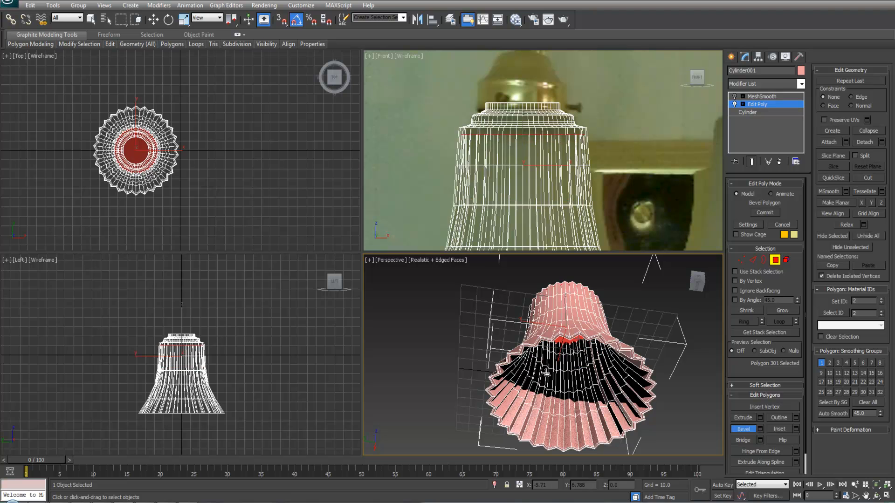
click(545, 366)
alt+middle_drag(540, 345, 547, 310)
drag(578, 311, 569, 332)
click(568, 343)
right_click(439, 325)
key(Delete)
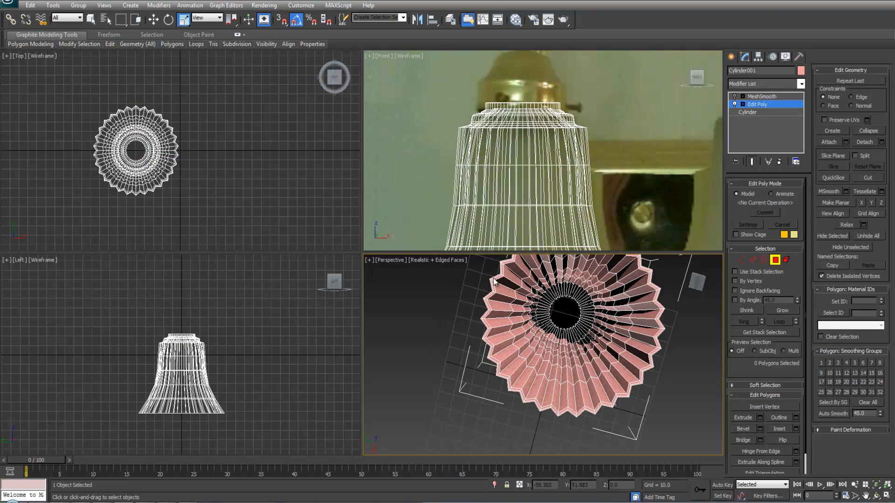
Re-enable MeshSmooth on the hollowed shade, hide the selection brackets and edged faces, and inspect it from above and below
click(735, 96)
click(758, 107)
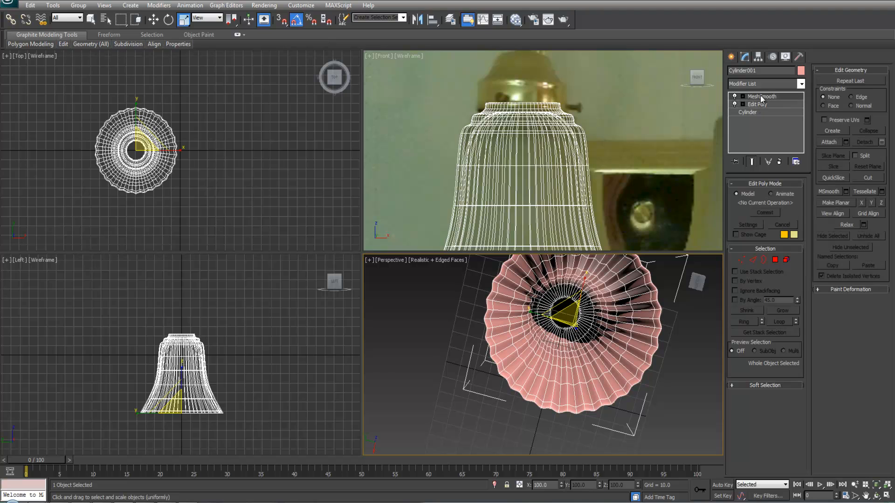
click(761, 97)
scroll(573, 321, down, 4)
key(alt+w)
alt+middle_drag(504, 287, 467, 337)
key(j)
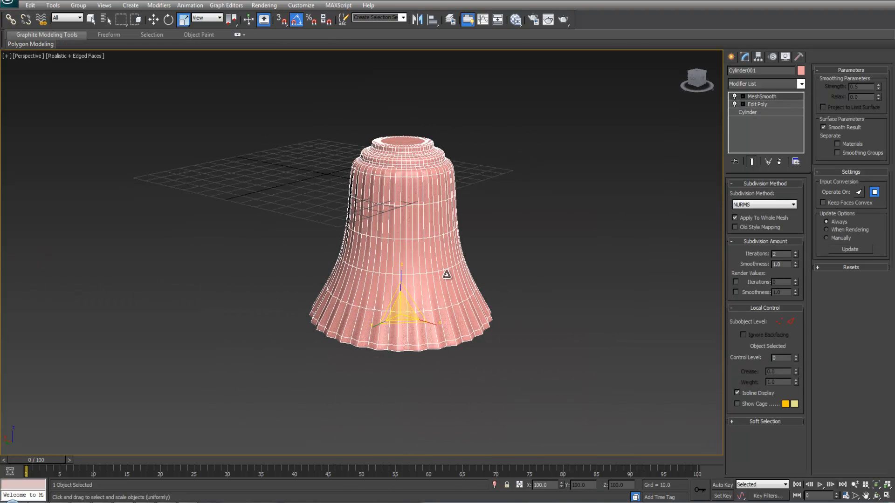
key(F4)
mouse_move(482, 252)
alt+middle_down()
mouse_move(511, 291)
mouse_move(455, 207)
mouse_move(515, 210)
mouse_move(551, 296)
mouse_move(477, 284)
mouse_move(435, 250)
mouse_move(413, 270)
alt+middle_up()
Draw a cylinder of about 16.4 radius and 20.6 height over the brass lamp holder in the Front view
key(alt+w)
scroll(581, 155, down, 3)
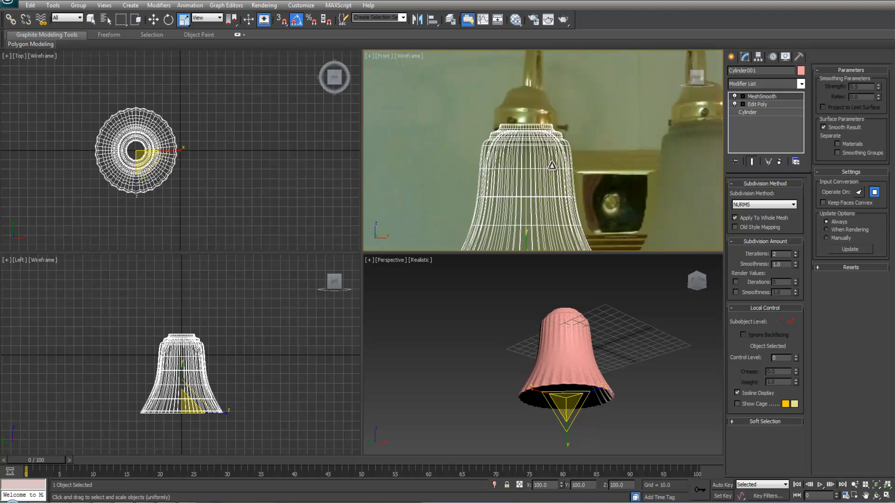
scroll(580, 155, up, 5)
click(731, 56)
scroll(605, 176, down, 4)
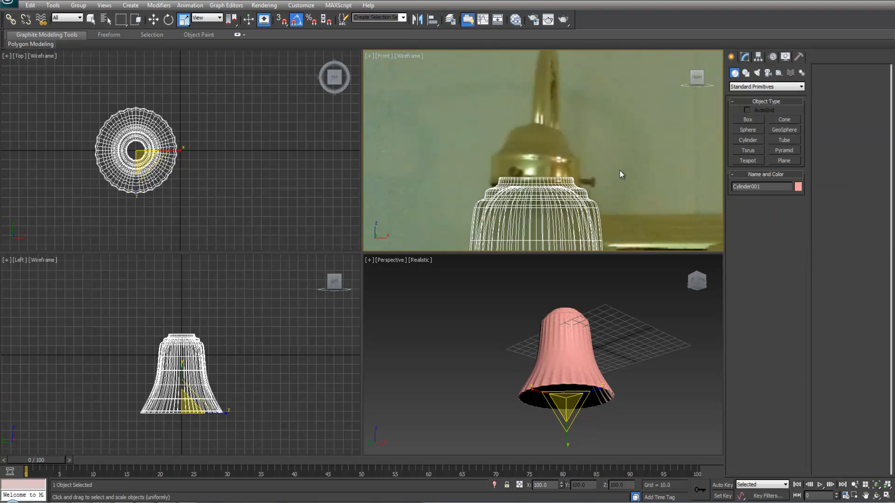
click(747, 140)
scroll(558, 151, up, 2)
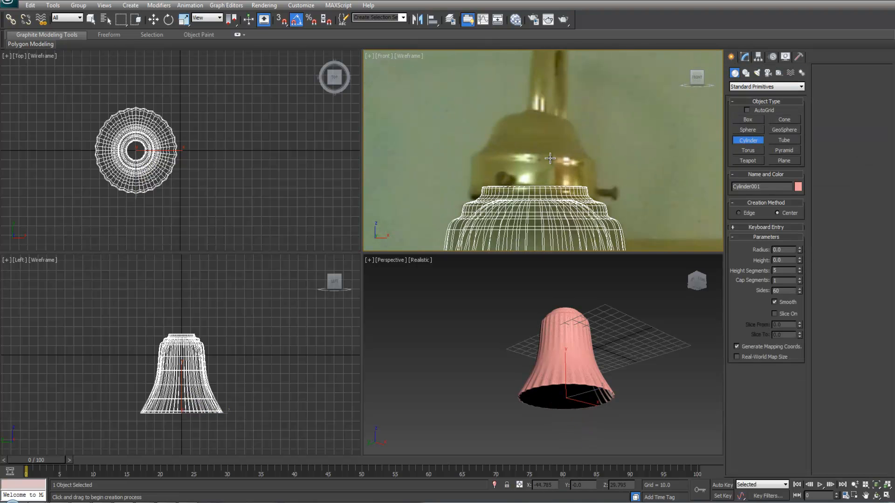
drag(531, 174, 537, 234)
click(571, 157)
middle_drag(634, 130, 633, 133)
Rotate the new cylinder upright and align it to the shade pivot to pivot, on the X position only
key(e)
drag(531, 157, 527, 114)
middle_drag(604, 140, 605, 144)
click(431, 19)
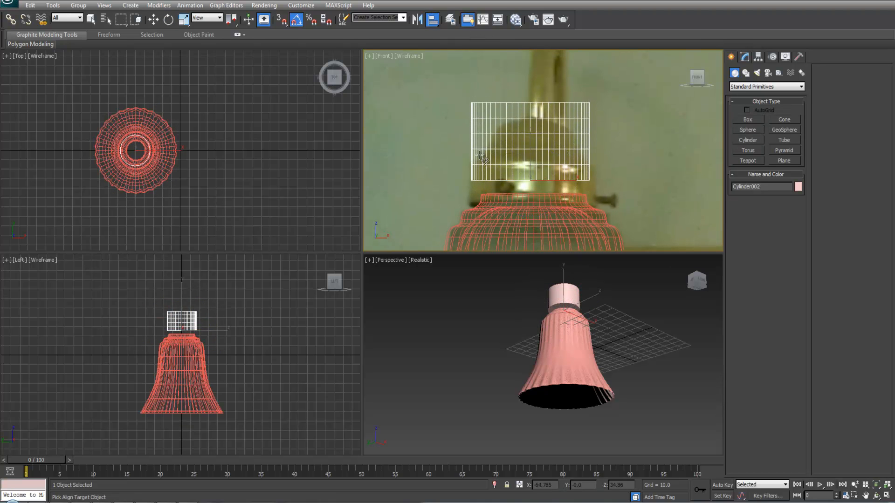
scroll(487, 170, up, 2)
click(487, 170)
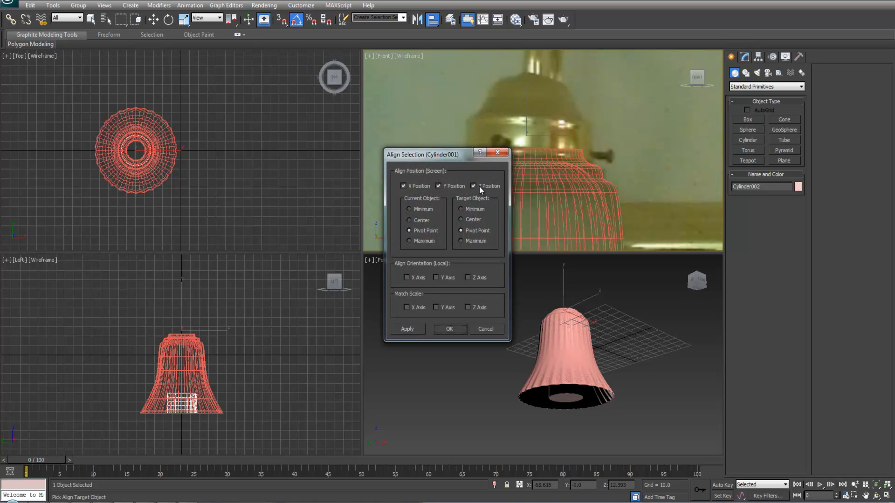
click(474, 185)
click(438, 186)
click(444, 328)
Reduce the cylinder's height segments to 1 and lower it over the shade's neck to match the brass holder's base
scroll(543, 144, up, 2)
mouse_move(522, 99)
mouse_down()
mouse_move(523, 149)
mouse_move(523, 114)
mouse_up()
click(744, 56)
scroll(649, 146, up, 3)
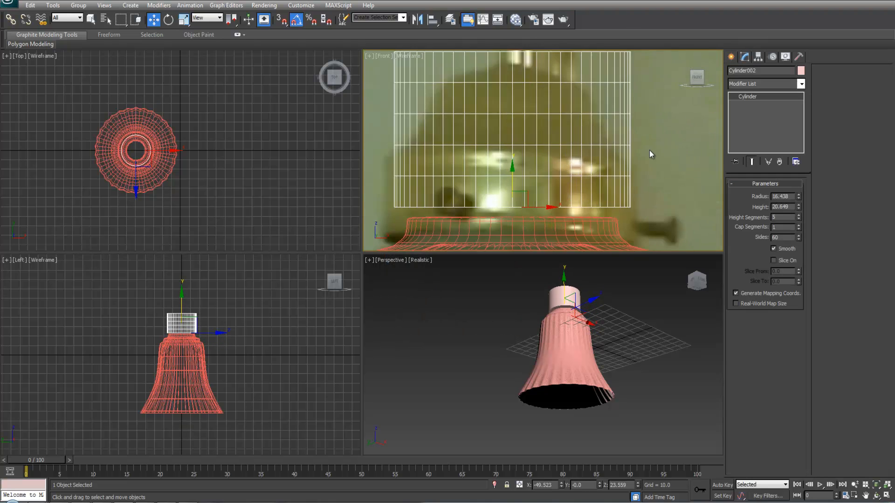
scroll(791, 237, down, 2)
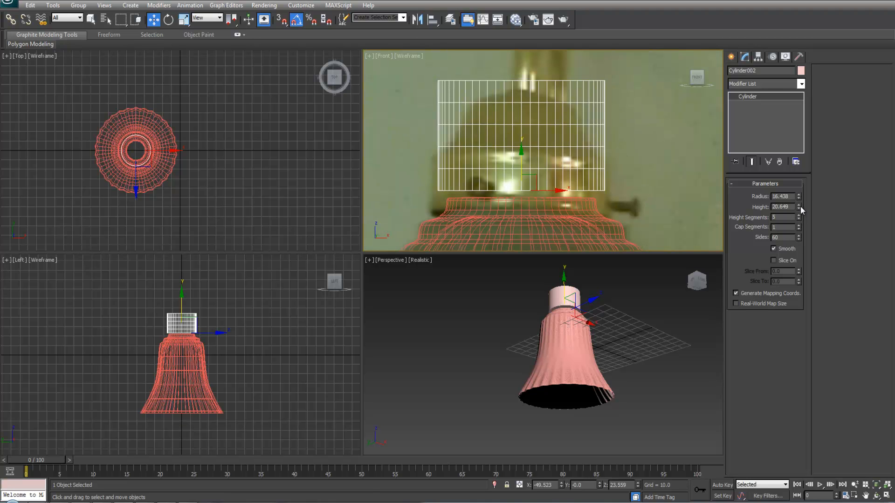
drag(799, 217, 798, 230)
drag(521, 164, 525, 181)
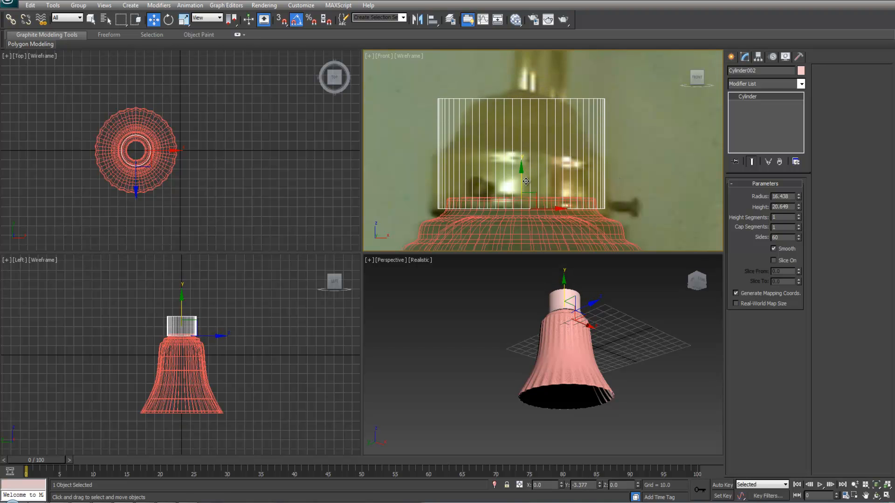
drag(521, 180, 522, 186)
scroll(498, 371, up, 8)
scroll(540, 140, down, 3)
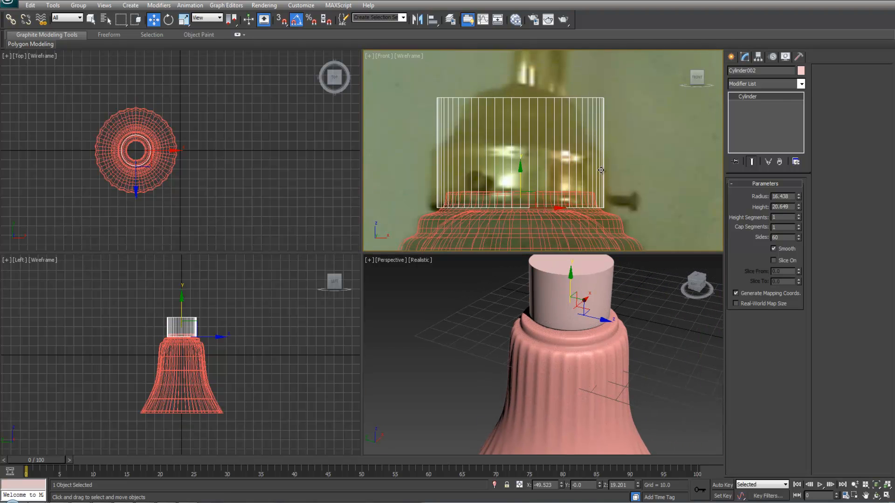
Add an Edit Poly modifier to the cylinder and lower its top vertices to the upper edge of the brass band
click(800, 84)
click(761, 346)
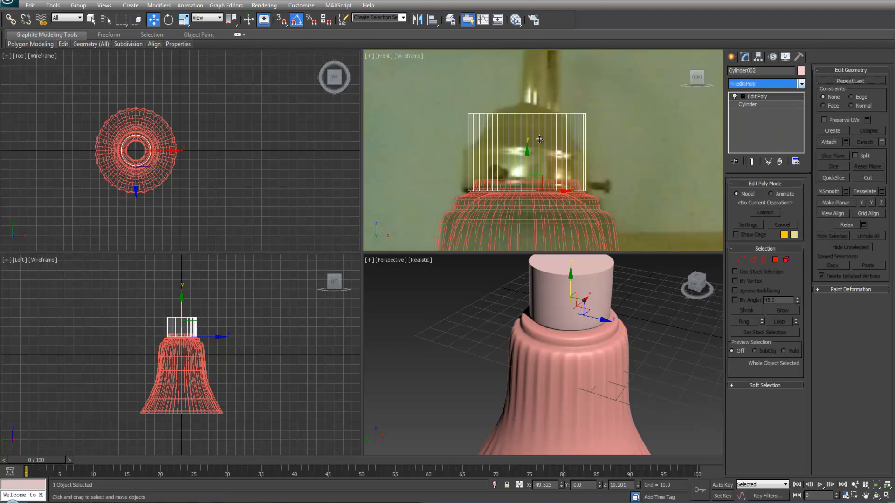
key(1)
drag(420, 166, 594, 214)
scroll(592, 214, up, 4)
scroll(587, 213, down, 2)
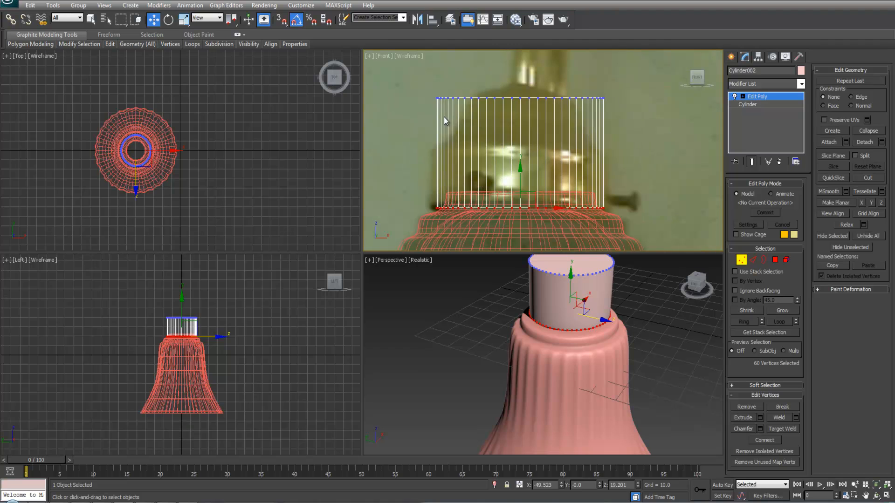
drag(437, 86, 614, 113)
drag(520, 72, 527, 117)
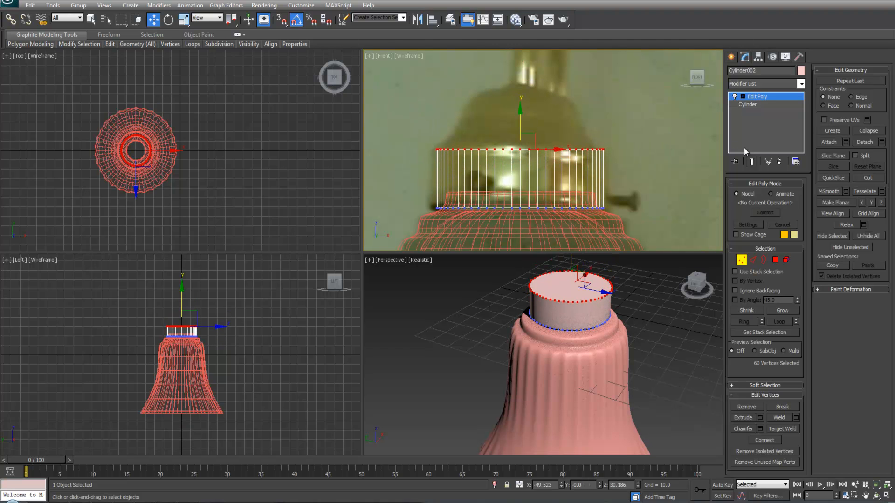
Select the cylinder's top polygon and bevel it upward in successive tiers to follow the brass holder's domed profile
click(774, 259)
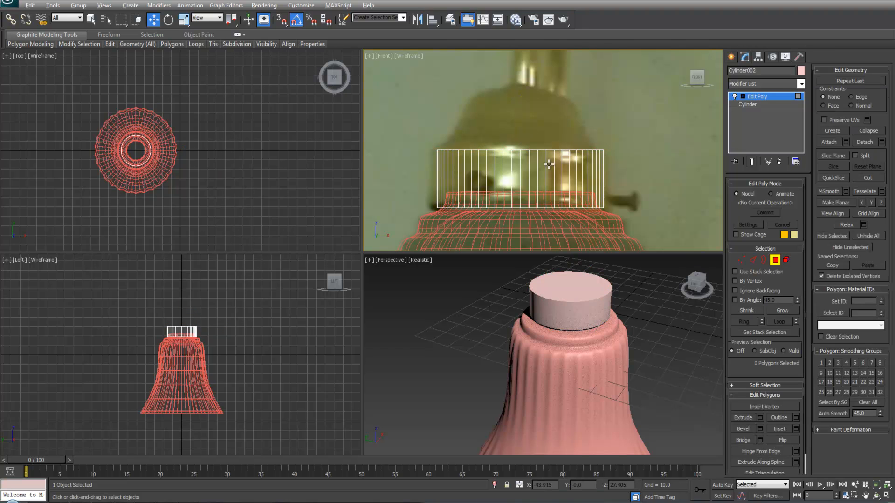
click(572, 288)
key(F4)
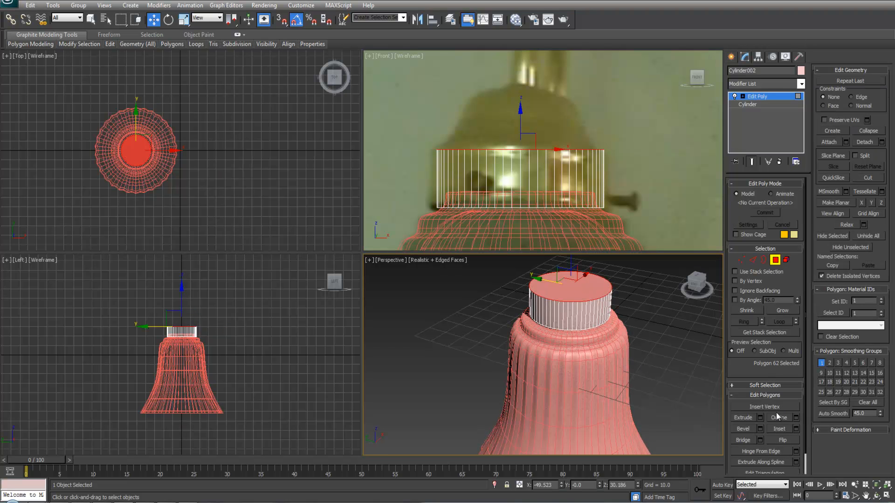
click(742, 430)
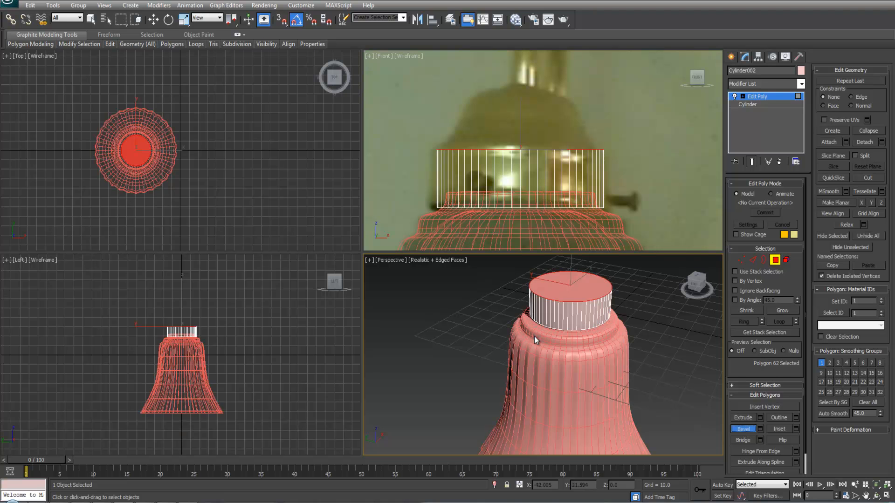
scroll(534, 336, up, 5)
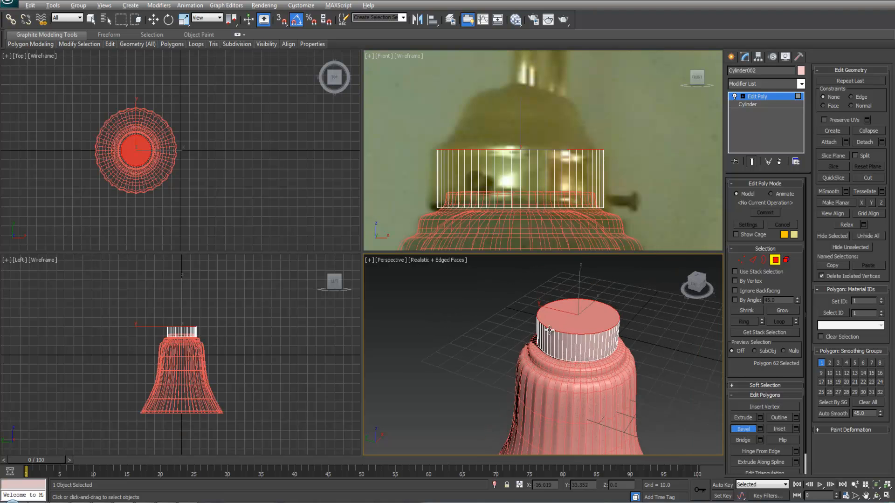
drag(579, 330, 588, 274)
click(584, 323)
click(584, 317)
click(587, 313)
click(590, 300)
click(602, 280)
Bevel the small top polygon down into the dome to form a round, flat-bottomed recess at its centre
scroll(602, 280, up, 4)
middle_drag(602, 279, 593, 346)
scroll(585, 337, down, 2)
mouse_move(564, 344)
mouse_down()
mouse_move(573, 343)
mouse_move(562, 354)
mouse_up()
right_click(561, 361)
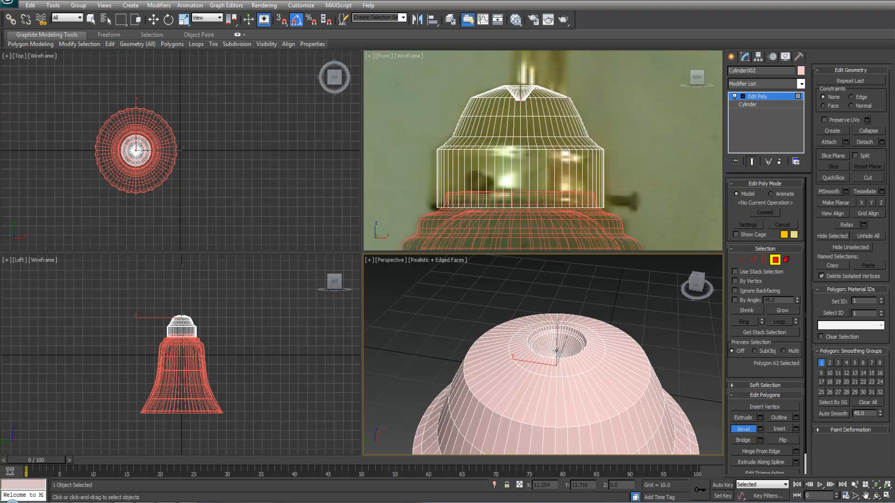
right_click(561, 361)
alt+middle_drag(581, 354, 581, 362)
drag(555, 348, 558, 357)
right_click(557, 350)
click(743, 429)
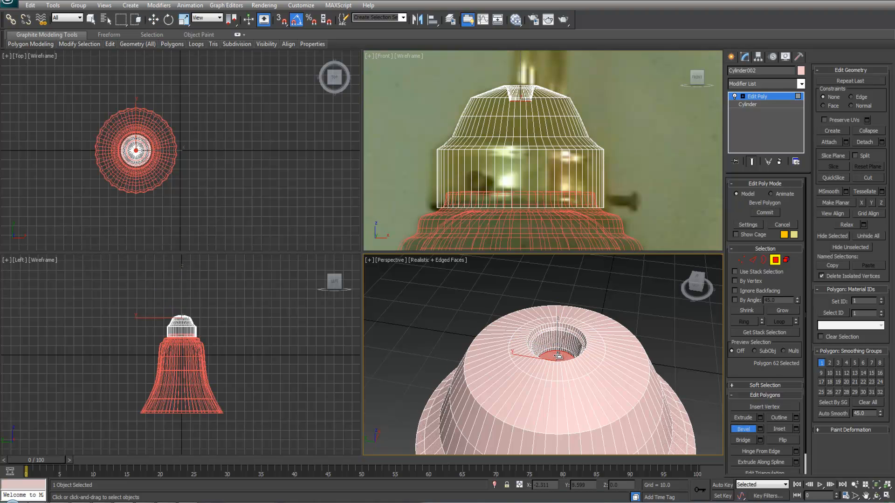
click(559, 355)
right_click(608, 278)
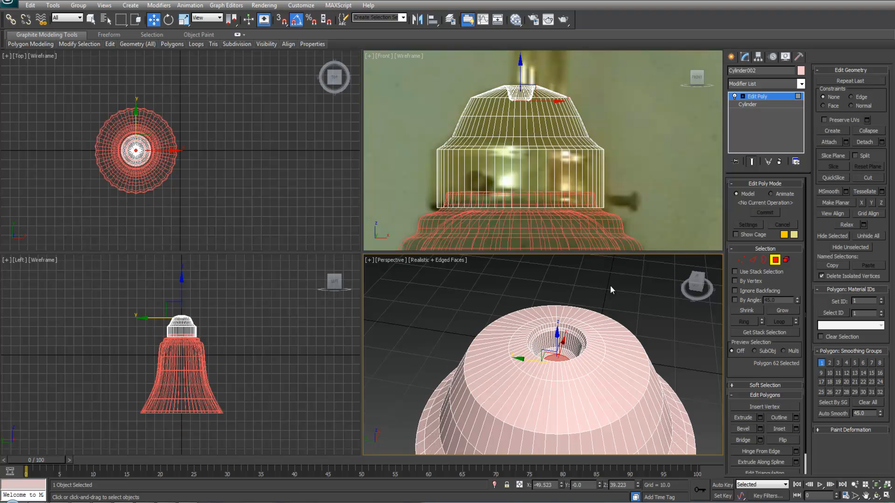
Select the brass holder's bottom cap polygon and bevel it slightly downward and inward to form a small chamfered edge
scroll(591, 354, down, 5)
middle_drag(592, 354, 581, 305)
alt+middle_drag(565, 359, 572, 318)
scroll(576, 325, up, 5)
scroll(577, 363, down, 4)
key(F3)
scroll(575, 386, up, 3)
click(572, 386)
scroll(569, 386, up, 5)
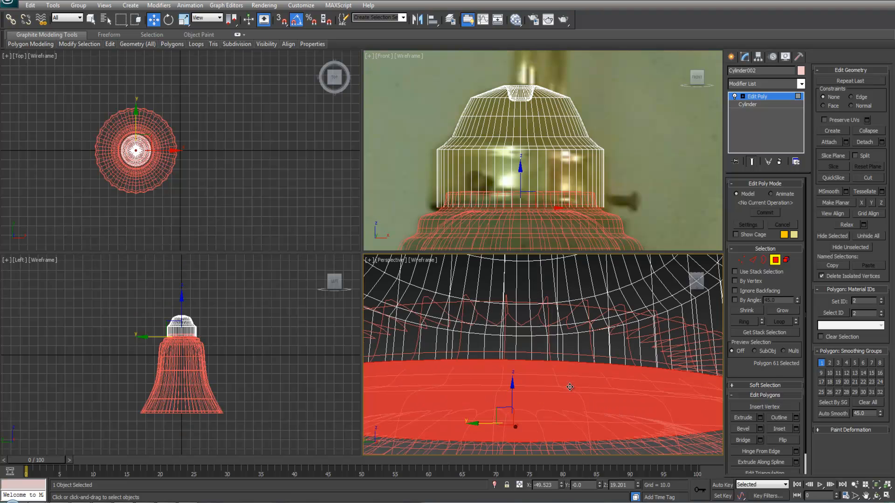
scroll(562, 388, down, 4)
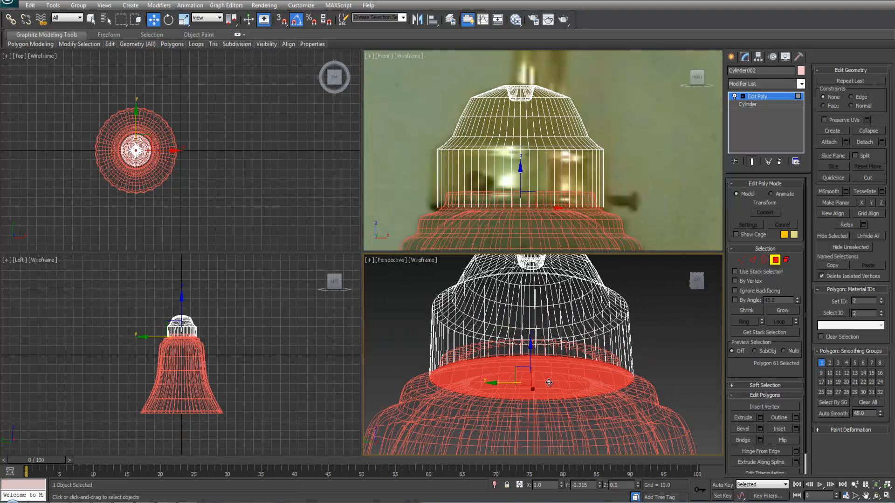
click(743, 429)
drag(564, 377, 558, 369)
click(560, 382)
key(w)
key(F3)
scroll(633, 335, down, 3)
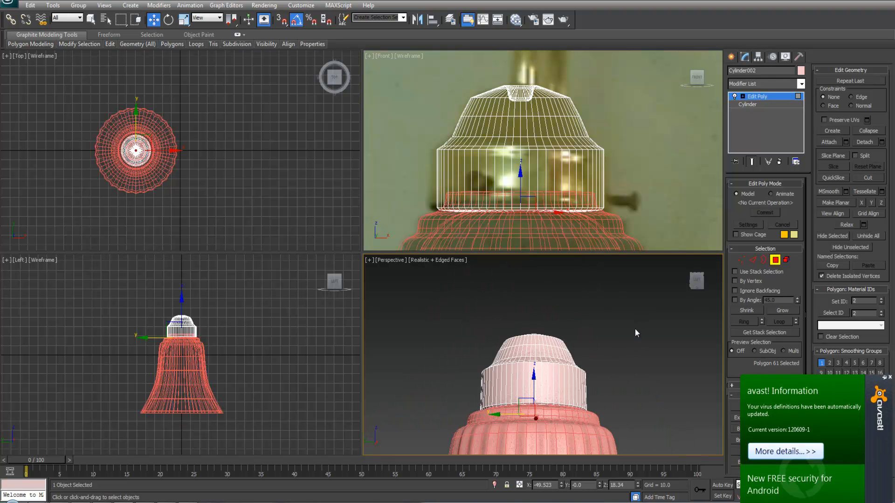
click(890, 305)
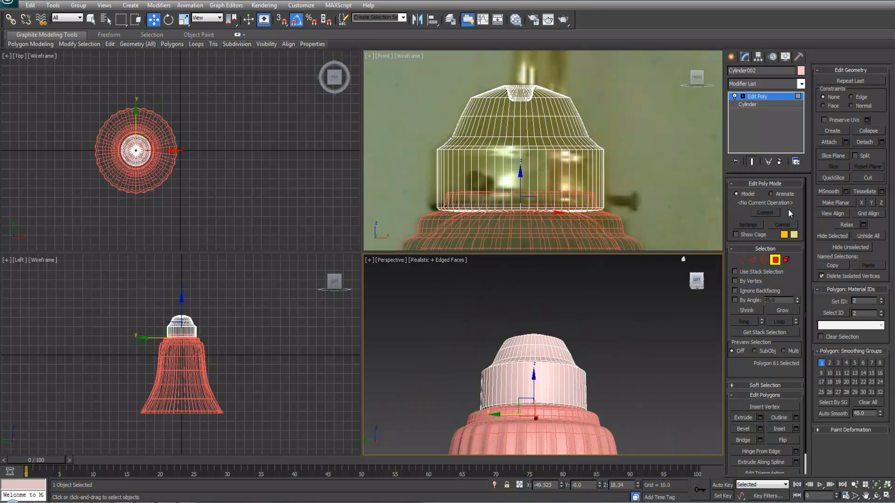
Leave polygon editing and add a MeshSmooth modifier to the brass holder to round its profile
click(773, 98)
click(800, 83)
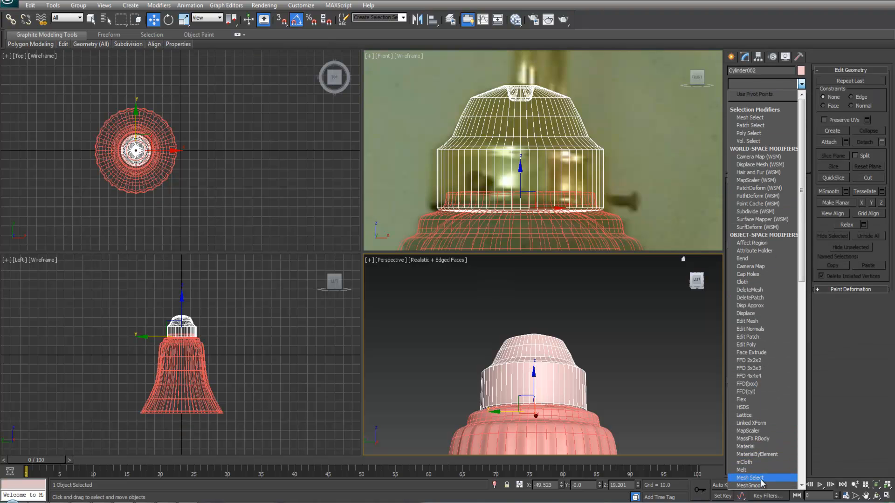
click(763, 485)
key(F4)
scroll(593, 342, down, 5)
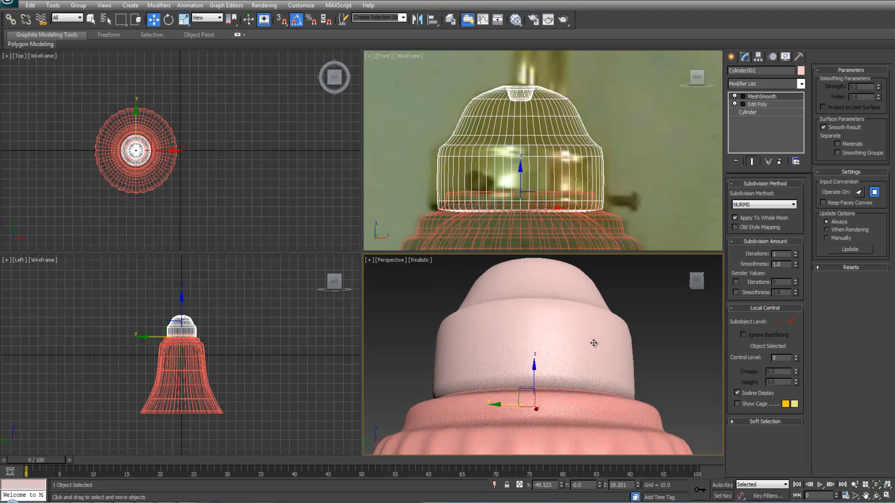
alt+middle_drag(580, 353, 567, 373)
scroll(570, 110, down, 5)
scroll(583, 181, up, 3)
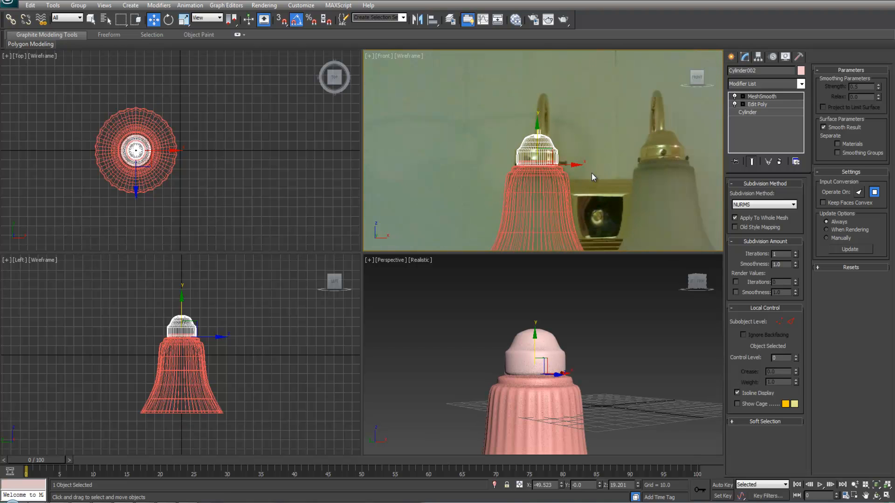
Switch to Windows Photo Viewer and examine the reference photos for the shape of the curved arm and wall plate
scroll(592, 175, down, 2)
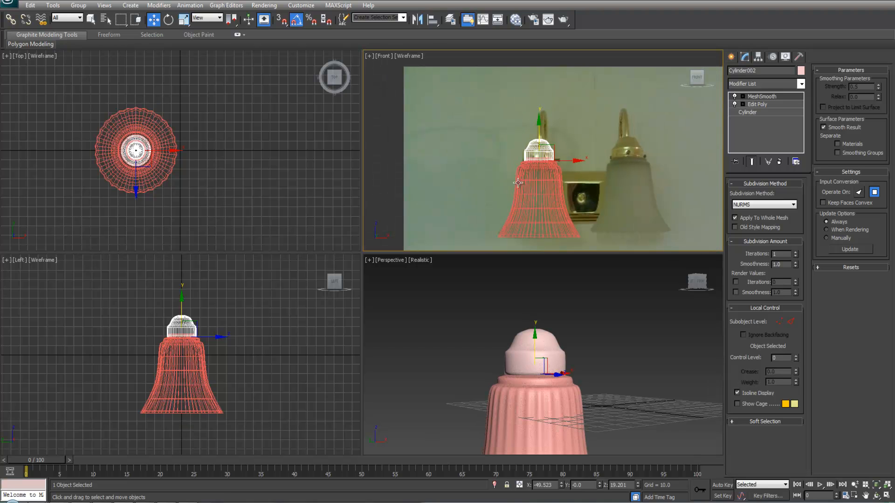
key(alt+Tab)
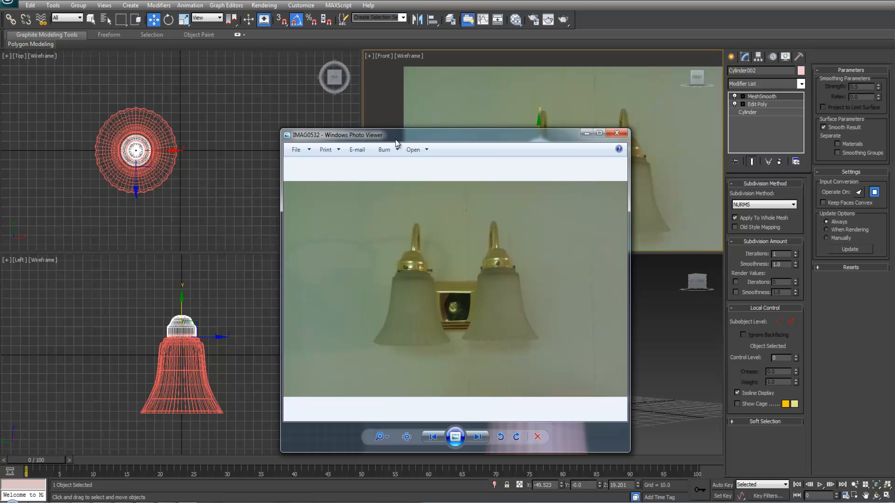
click(478, 436)
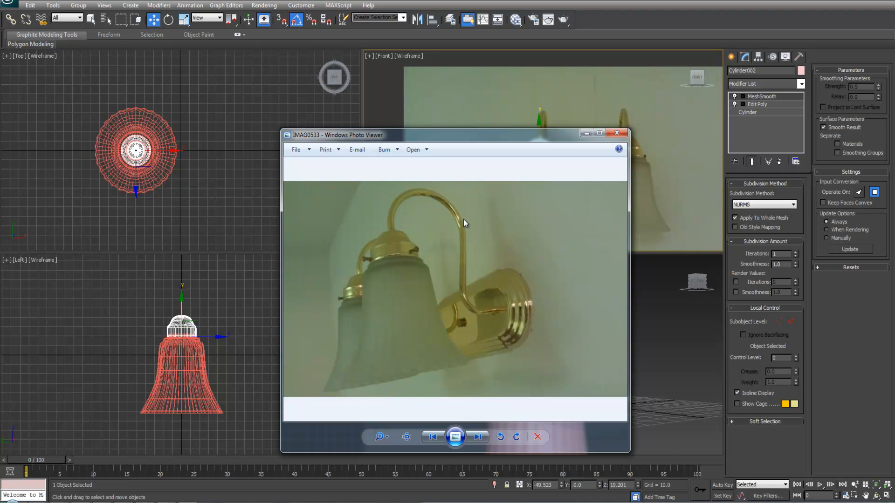
click(480, 438)
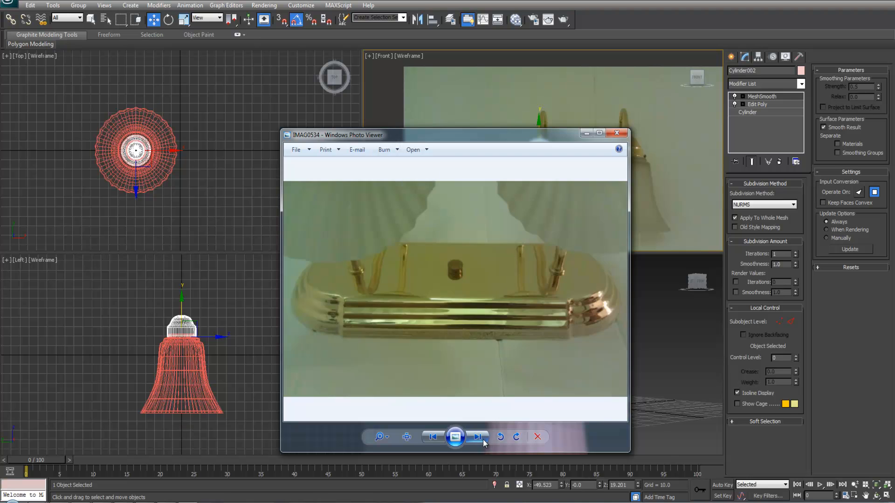
click(432, 437)
drag(499, 138, 473, 118)
key(alt+Tab)
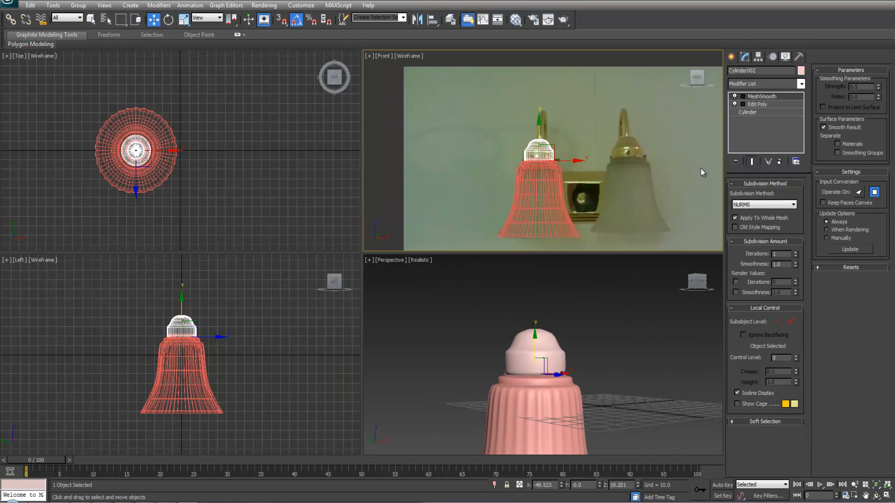
Start a spline line in the Left view from the holder's recess, going straight up and arching over toward the wall side
click(730, 57)
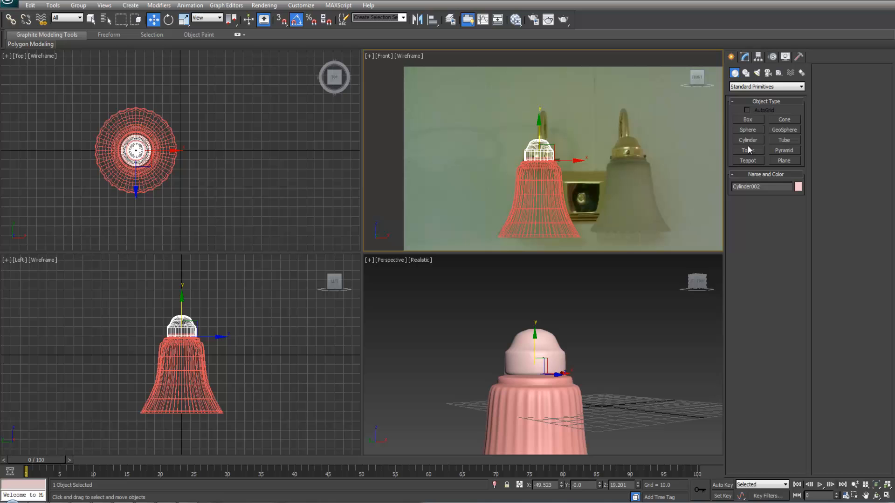
click(745, 74)
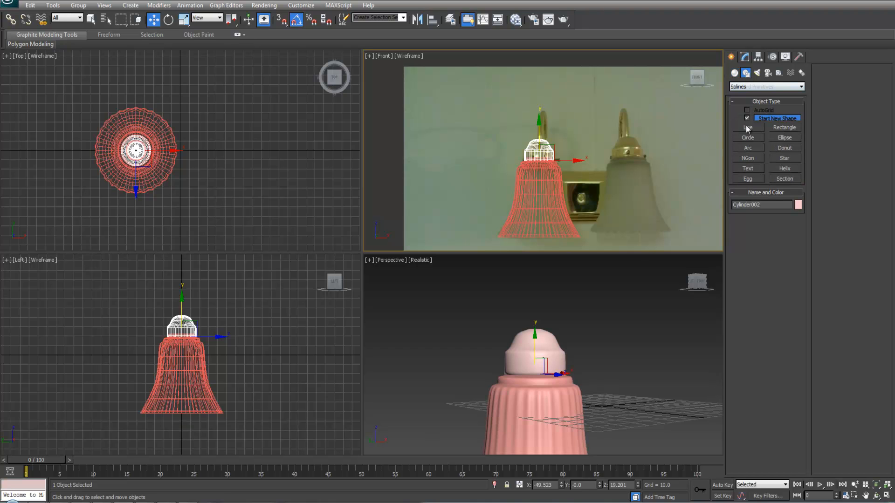
click(747, 127)
middle_drag(215, 338, 254, 347)
scroll(258, 351, up, 2)
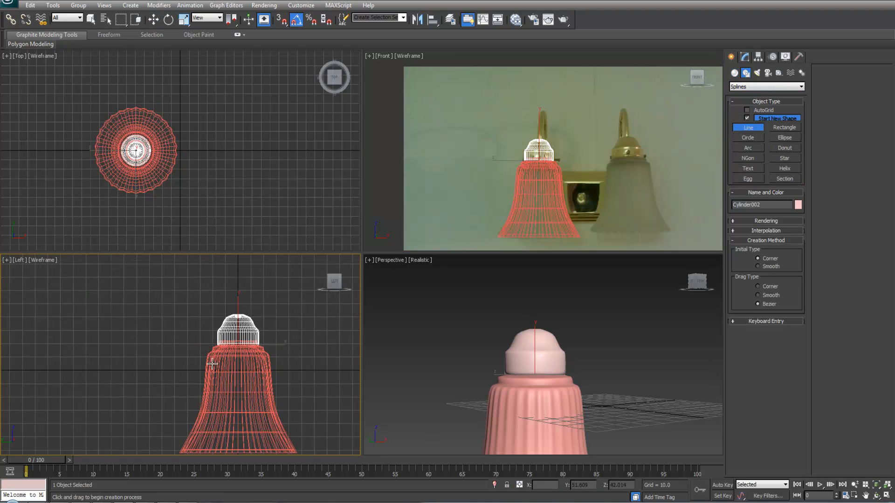
middle_drag(252, 315, 283, 323)
scroll(259, 318, up, 2)
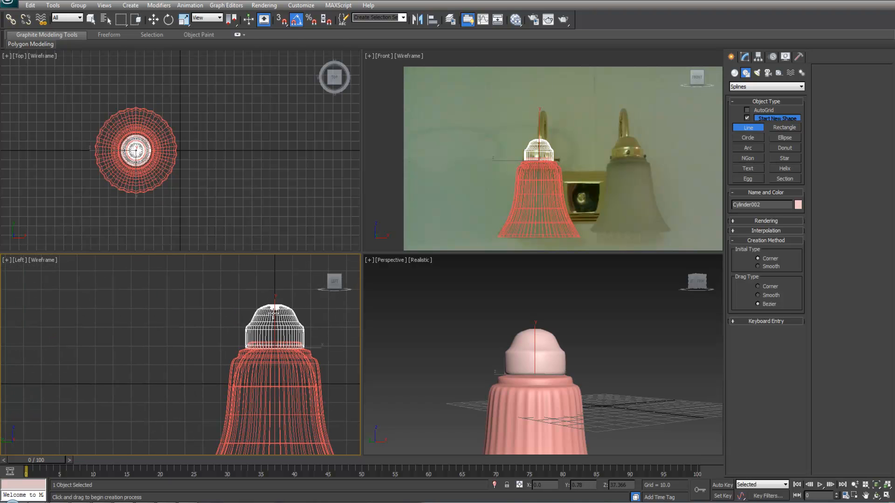
click(274, 313)
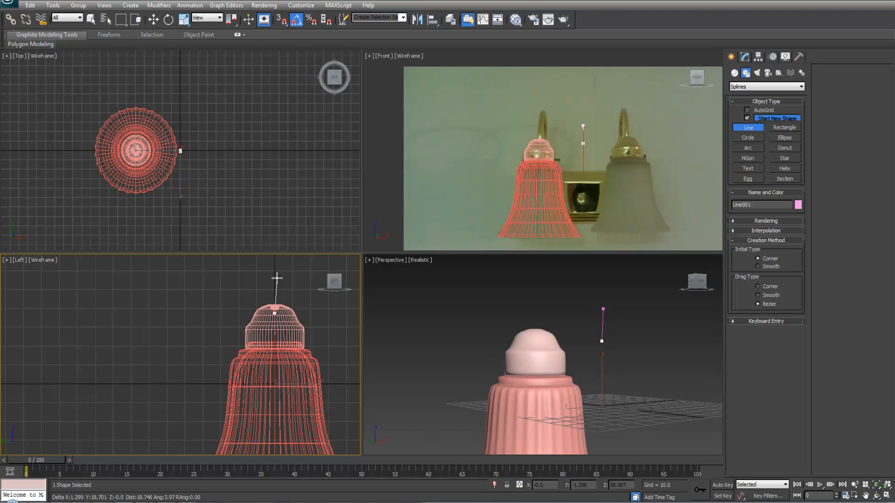
click(275, 293)
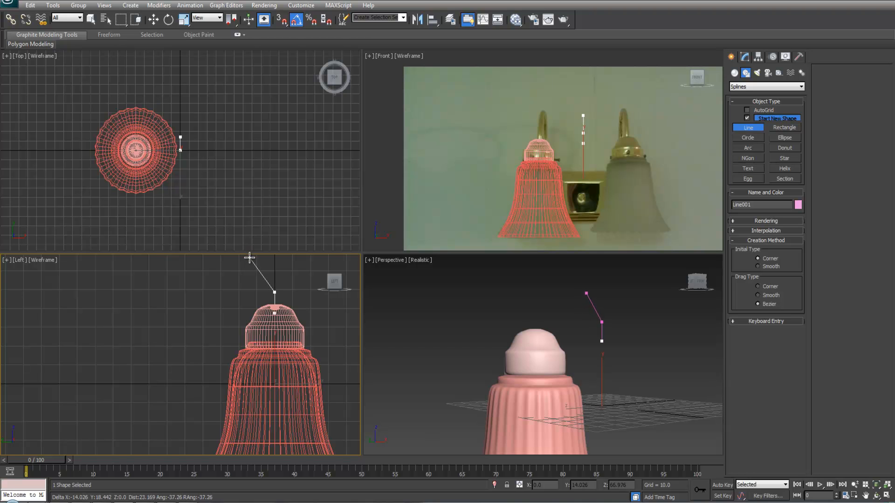
scroll(234, 257, down, 3)
middle_drag(233, 259, 251, 301)
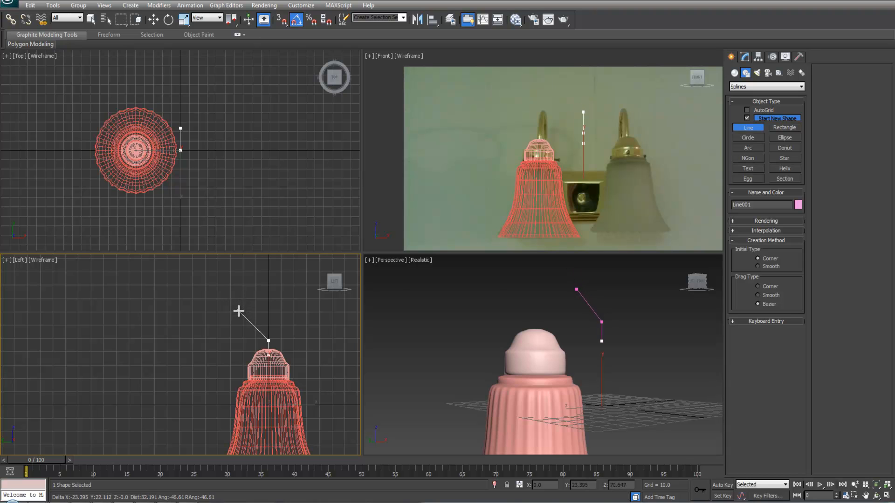
click(239, 311)
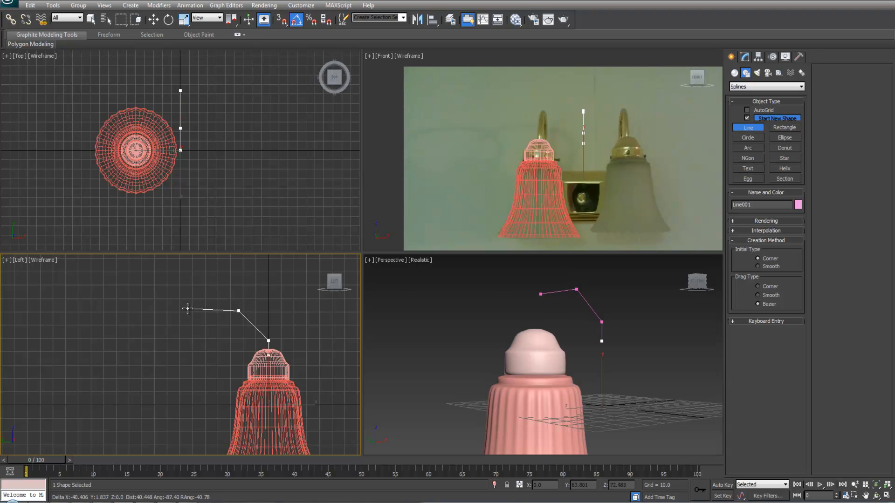
click(180, 311)
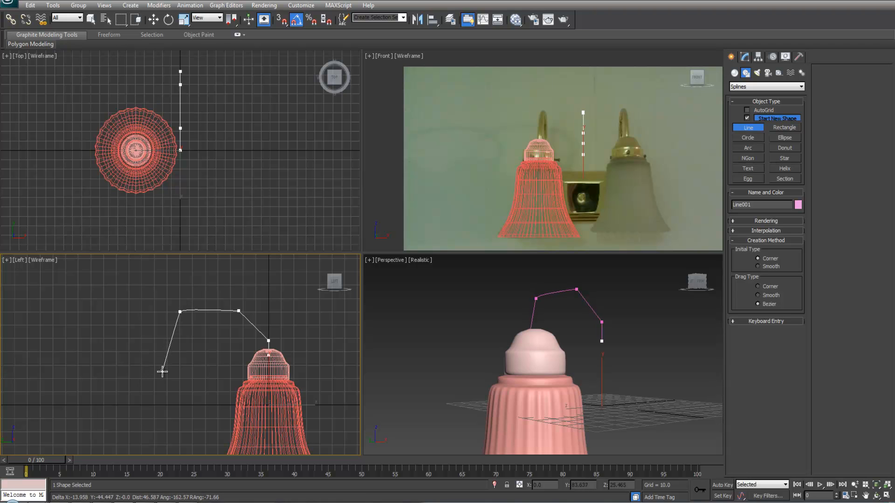
Continue the arm line down behind the shade with a slight bend, and end it in a horizontal segment toward the wall
click(165, 375)
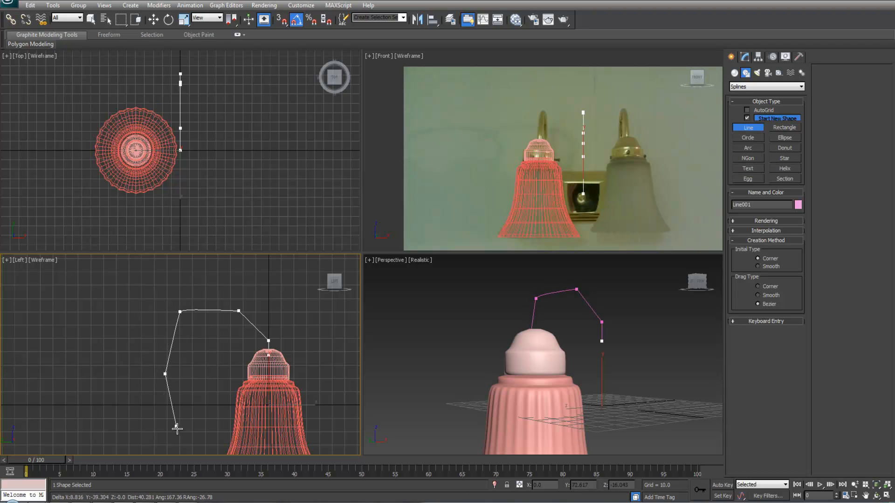
click(179, 433)
middle_drag(199, 407, 230, 309)
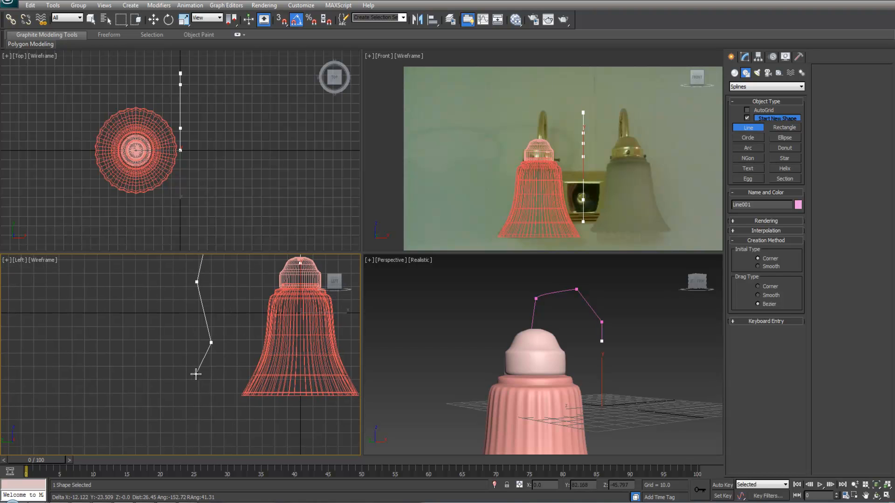
click(199, 358)
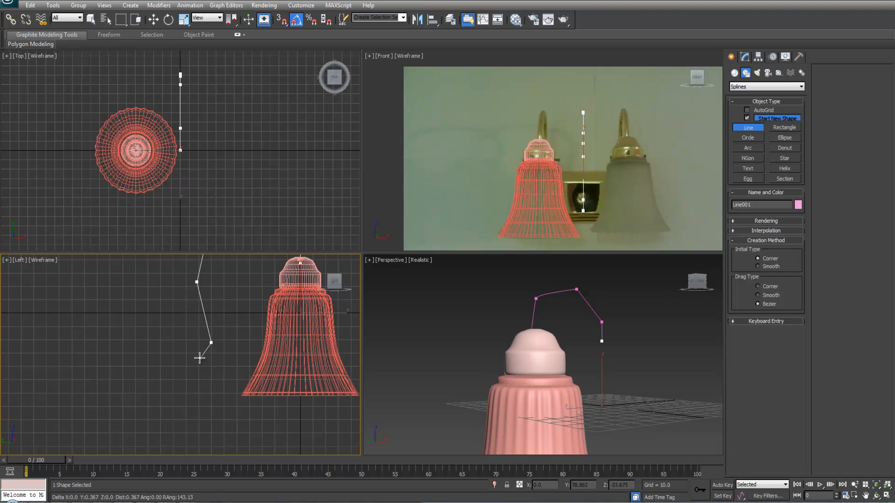
click(155, 358)
right_click(233, 302)
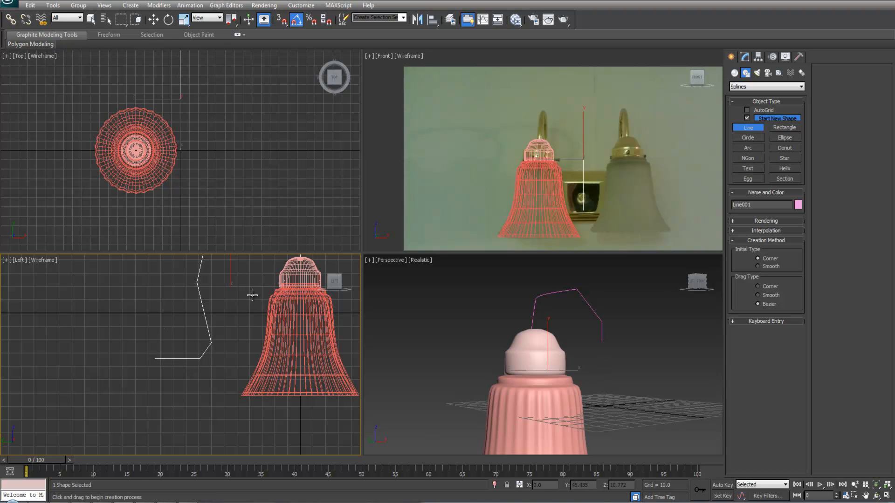
Enable the arm line in the renderer and viewport as a radial tube with a thickness of 5.27
scroll(238, 313, down, 4)
click(744, 56)
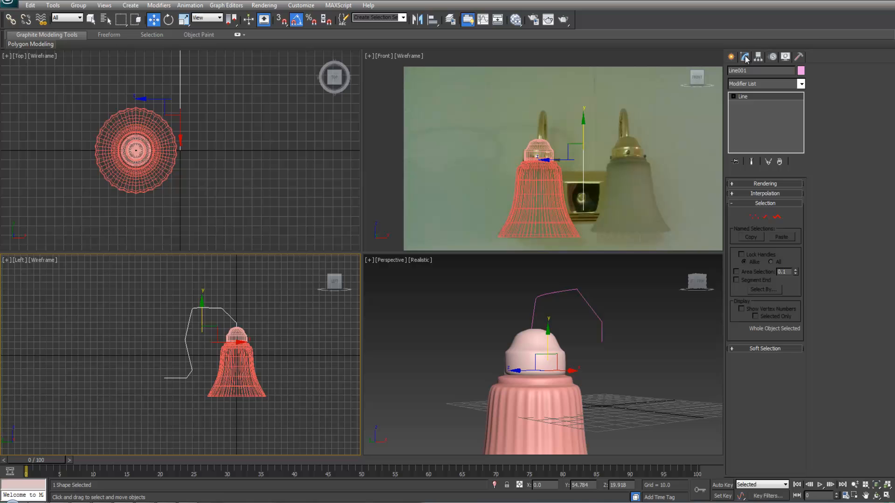
click(733, 184)
click(733, 200)
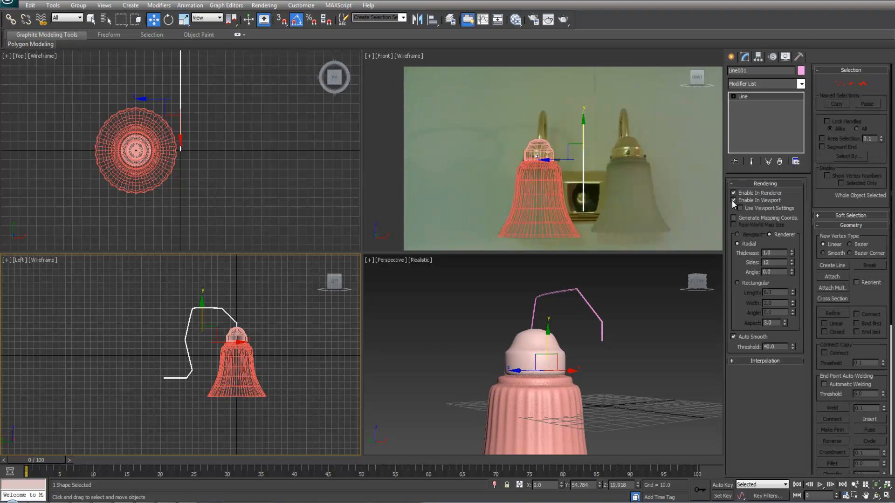
scroll(620, 286, up, 3)
drag(791, 252, 791, 191)
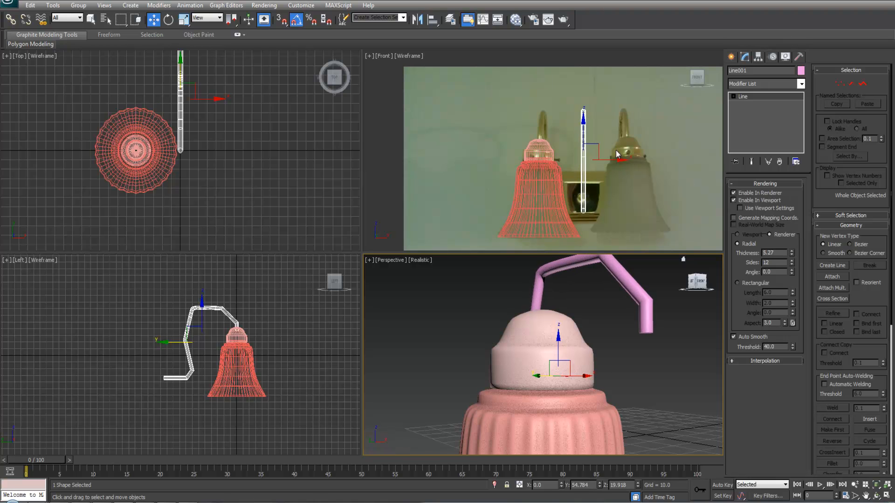
Move the arm sideways in the Front and Top views to centre it over the brass holder's recess
drag(613, 160, 573, 160)
scroll(601, 164, up, 5)
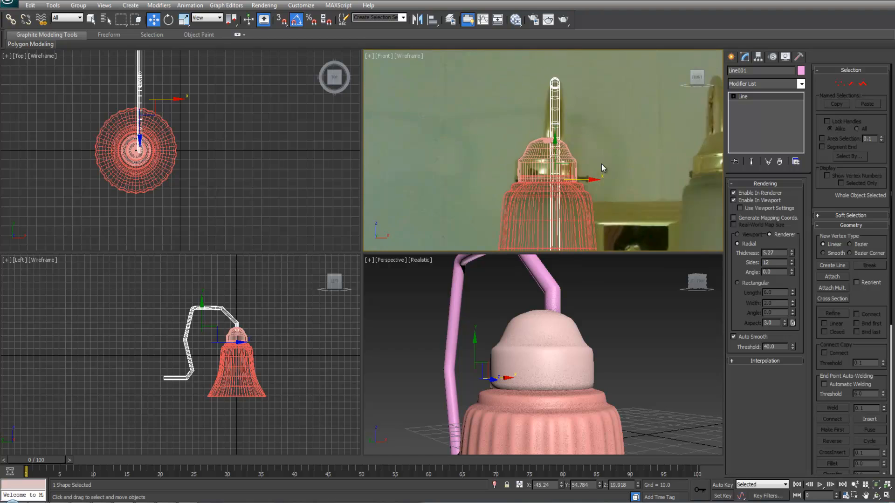
alt+middle_drag(527, 305, 510, 371)
middle_click(316, 198)
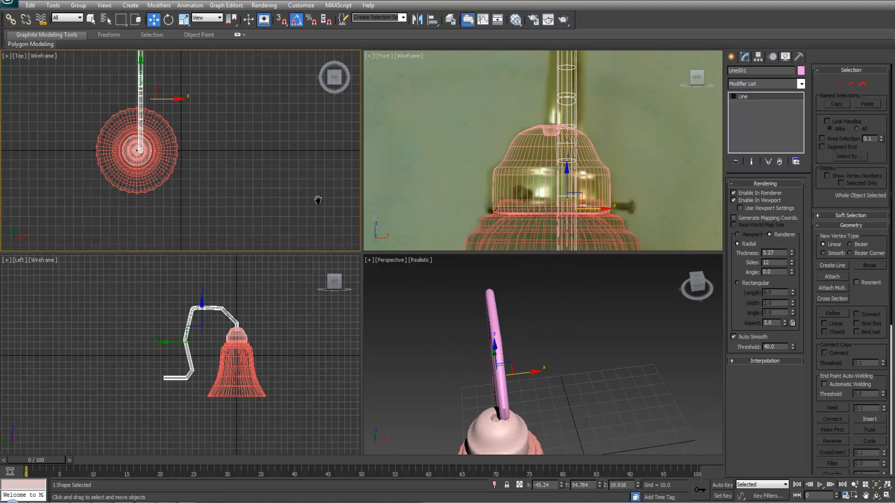
scroll(280, 177, up, 4)
middle_drag(181, 131, 246, 158)
scroll(245, 158, up, 2)
middle_drag(211, 109, 228, 116)
drag(204, 53, 192, 58)
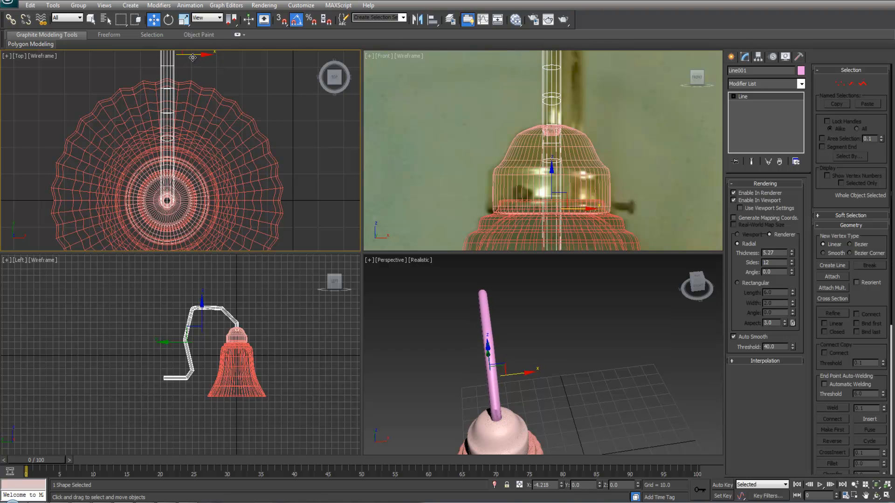
Reduce the arm's radial thickness to 5.112 so it fits the holder's recess
scroll(528, 374, up, 2)
scroll(523, 373, up, 3)
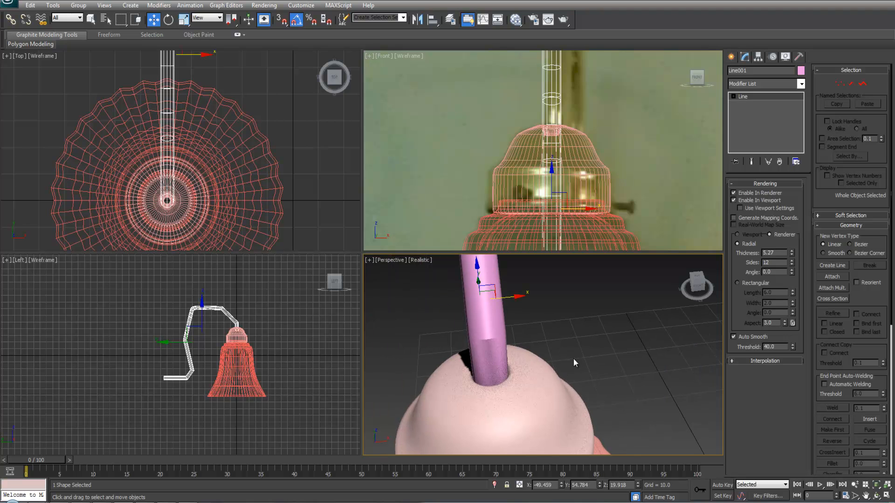
drag(789, 253, 784, 254)
scroll(626, 179, down, 3)
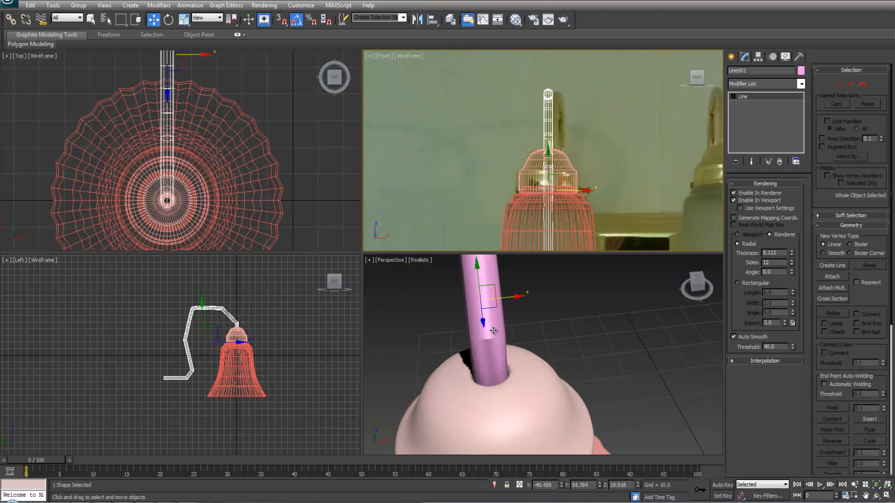
Convert the bend vertices of the arm line to Bezier vertices
click(734, 98)
click(750, 104)
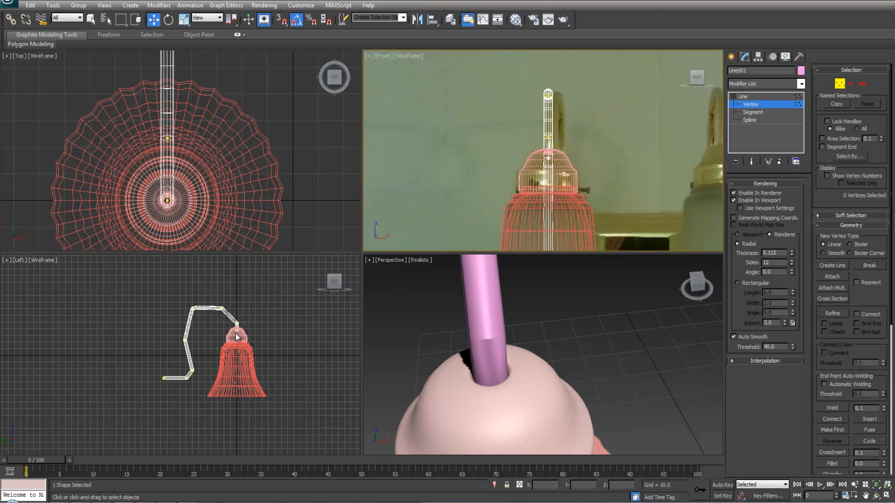
scroll(205, 332, up, 3)
drag(177, 279, 253, 406)
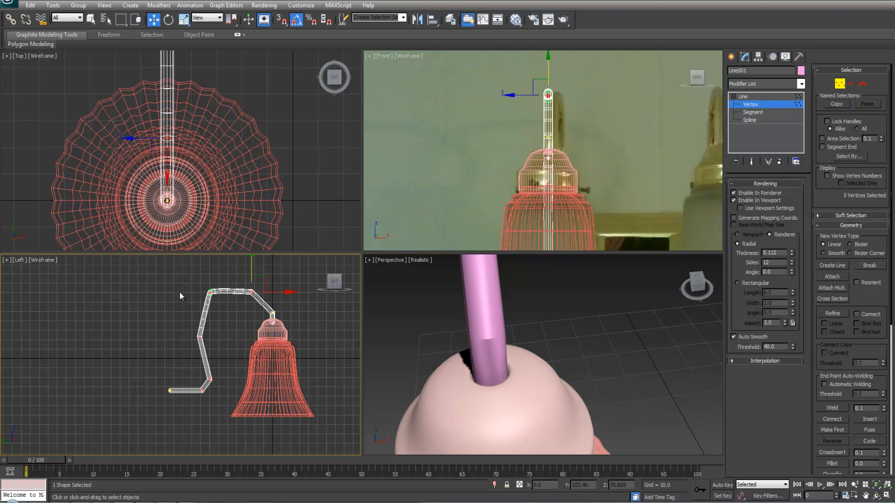
ctrl+drag(263, 321, 264, 322)
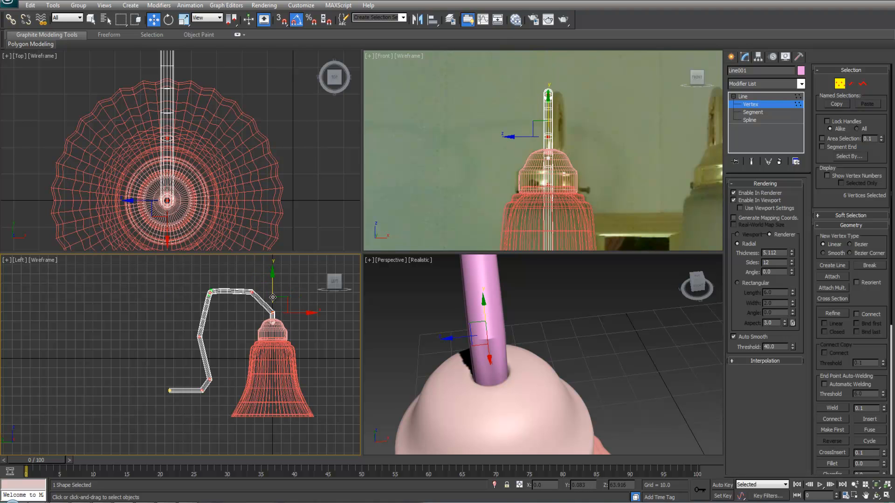
right_click(247, 286)
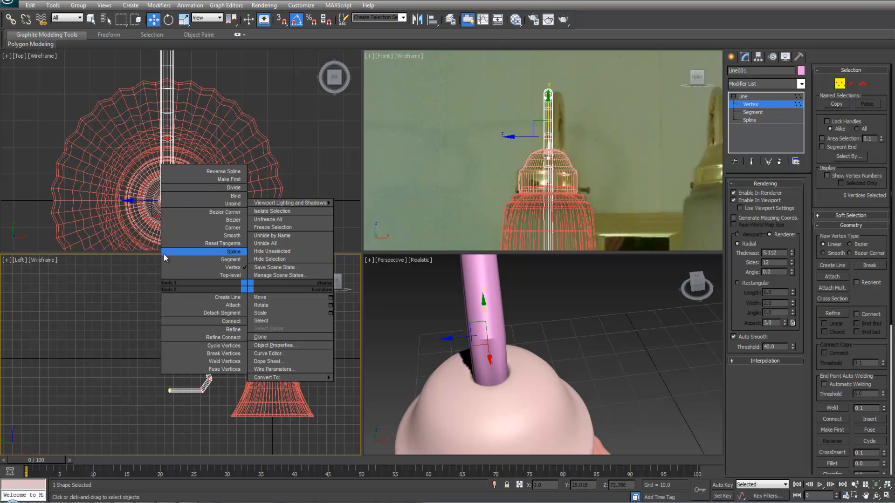
click(217, 219)
click(272, 313)
click(294, 286)
Round the arm's top arch by adjusting the Bezier handles of its two upper vertices and raising the one nearer the shade
scroll(270, 290, up, 3)
middle_drag(256, 296, 218, 339)
key(alt+w)
scroll(407, 256, down, 5)
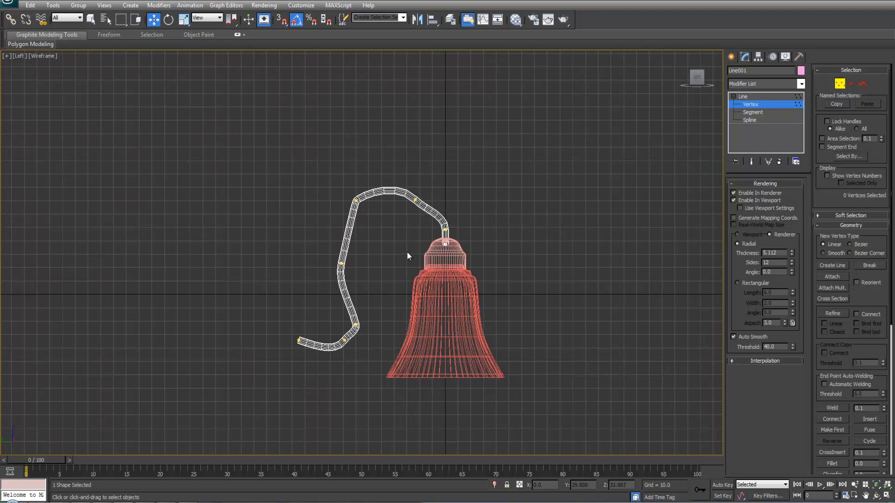
click(416, 201)
scroll(424, 213, up, 2)
drag(453, 163, 401, 156)
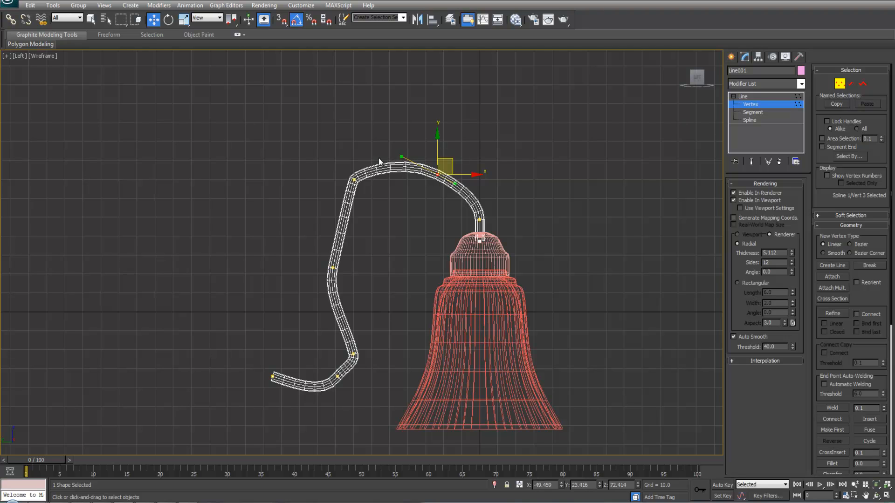
click(353, 180)
drag(350, 184, 323, 210)
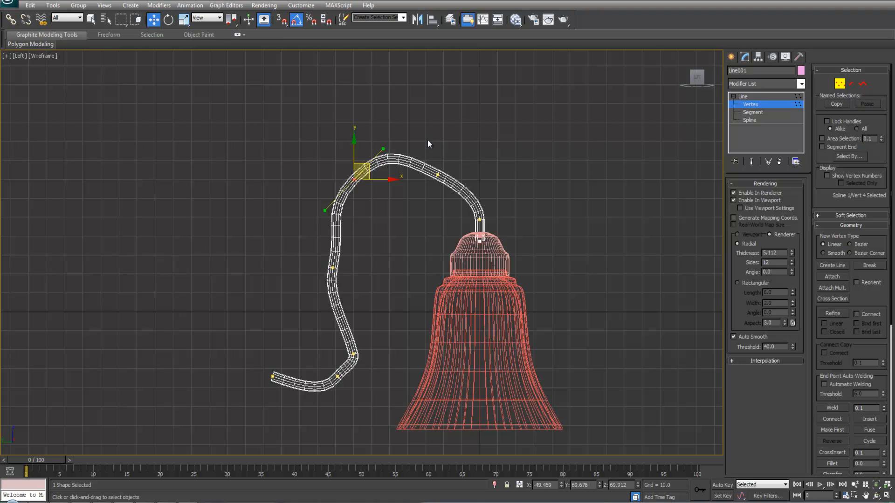
click(439, 174)
drag(446, 160, 461, 144)
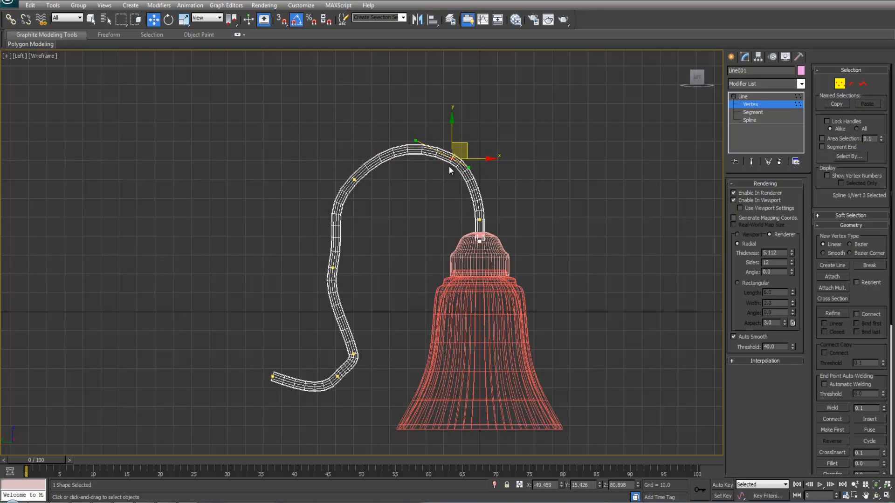
Smooth the arm's lower S-bend by adjusting the Bezier handles of the middle vertex and the vertices near the wall end
drag(359, 292, 359, 291)
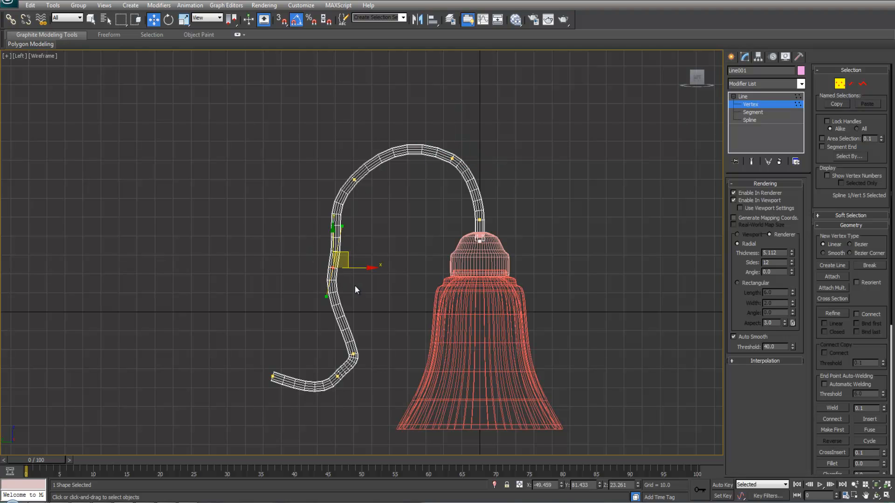
drag(343, 224, 329, 237)
drag(327, 321, 363, 369)
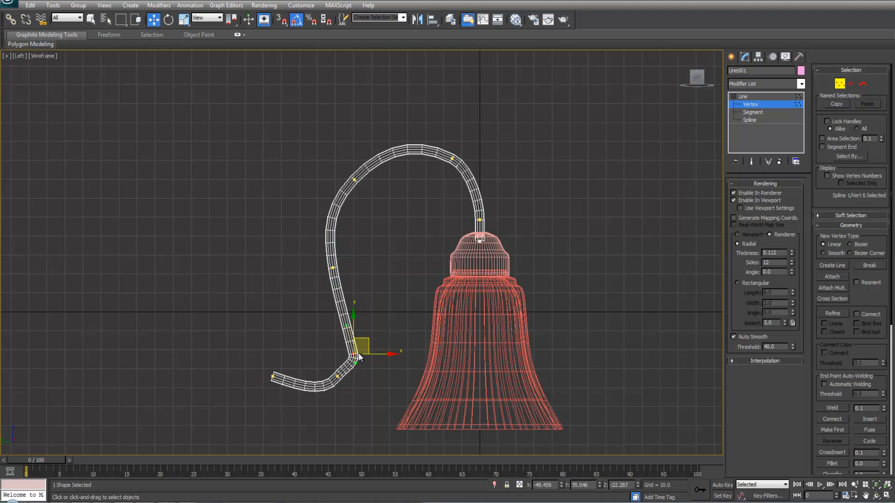
drag(346, 325, 370, 311)
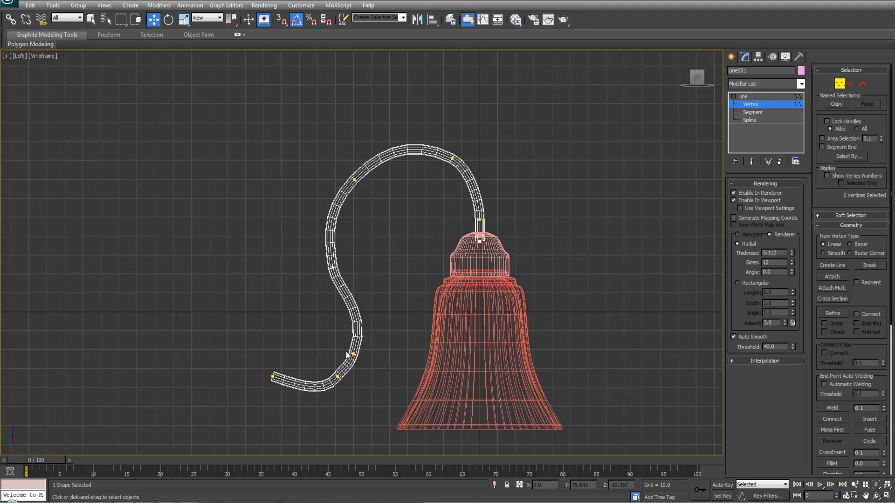
drag(368, 341, 370, 332)
drag(329, 358, 271, 368)
Refine the Bezier handles of the arm's middle vertex and of the upper vertex farther from the shade
drag(326, 258, 359, 298)
drag(347, 256, 350, 254)
drag(337, 285, 343, 293)
middle_drag(437, 247, 444, 258)
click(358, 187)
drag(369, 173, 384, 154)
Set the number of sides of the arm's radial tube to 20
scroll(412, 259, down, 5)
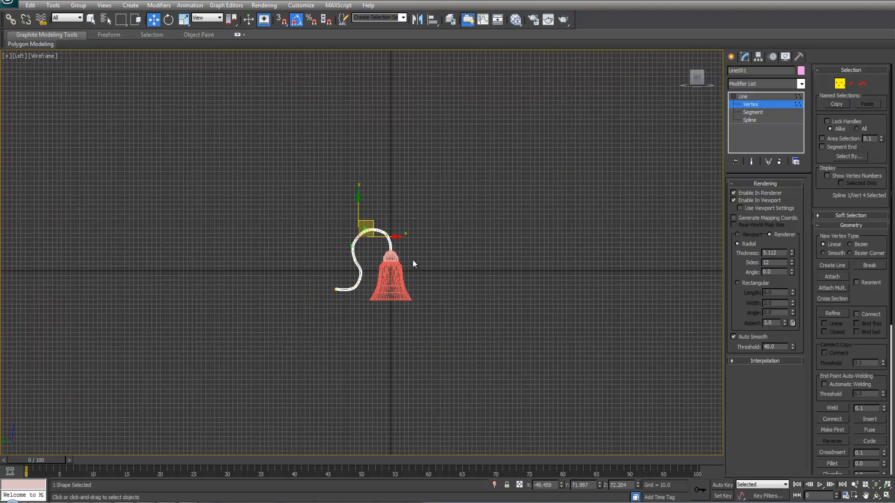
scroll(412, 259, up, 4)
key(alt+w)
alt+middle_drag(485, 316, 512, 355)
scroll(536, 379, down, 5)
scroll(541, 387, up, 3)
alt+middle_drag(541, 387, 630, 339)
scroll(630, 340, up, 1)
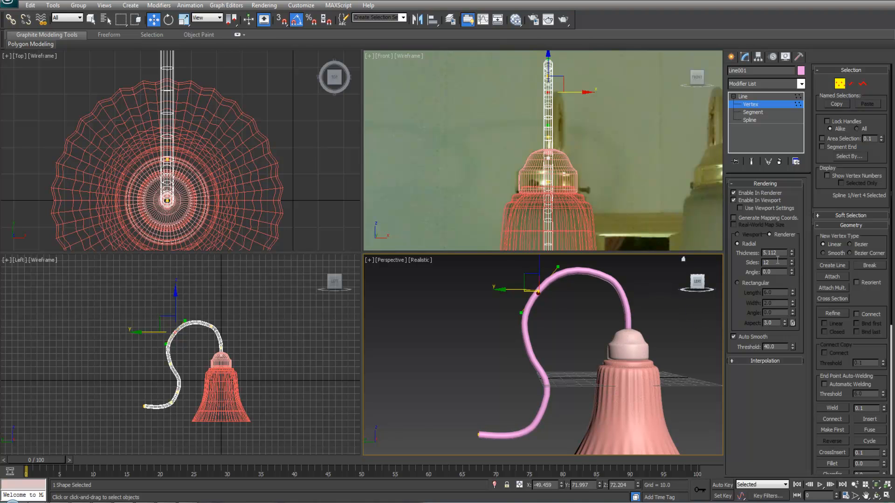
text(20)
key(Return)
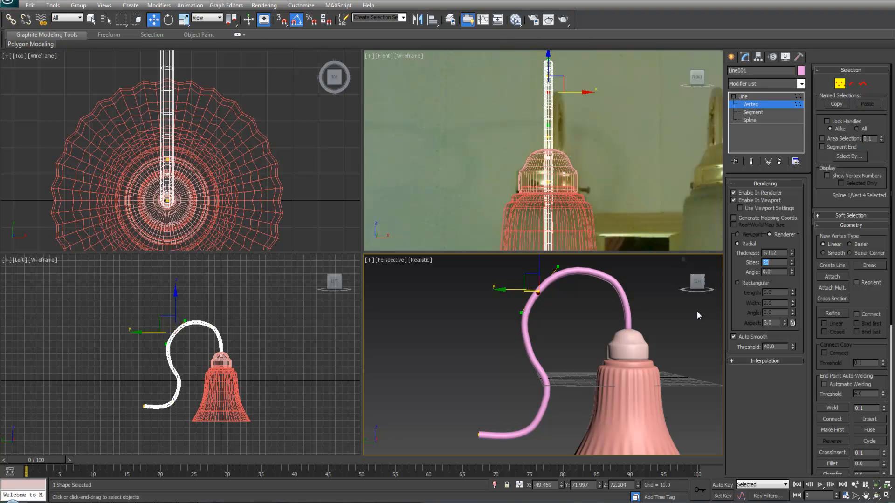
Turn on Adaptive interpolation for the arm line
middle_drag(675, 317, 654, 318)
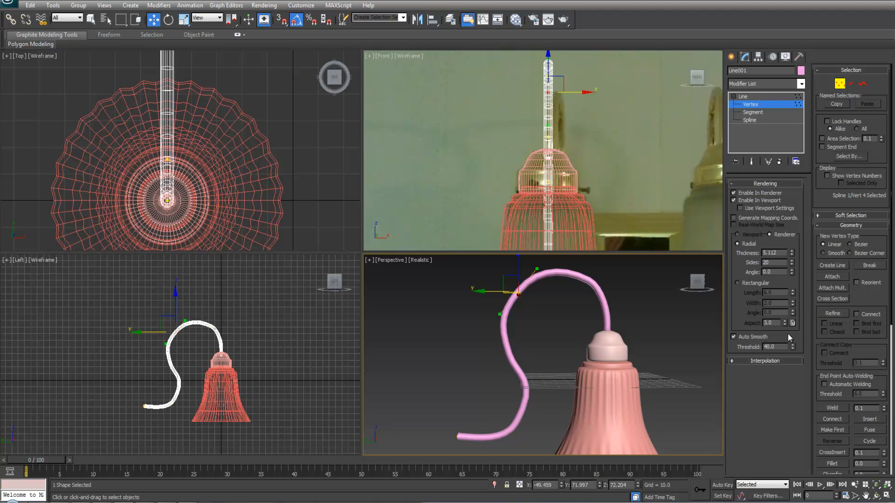
scroll(573, 326, up, 5)
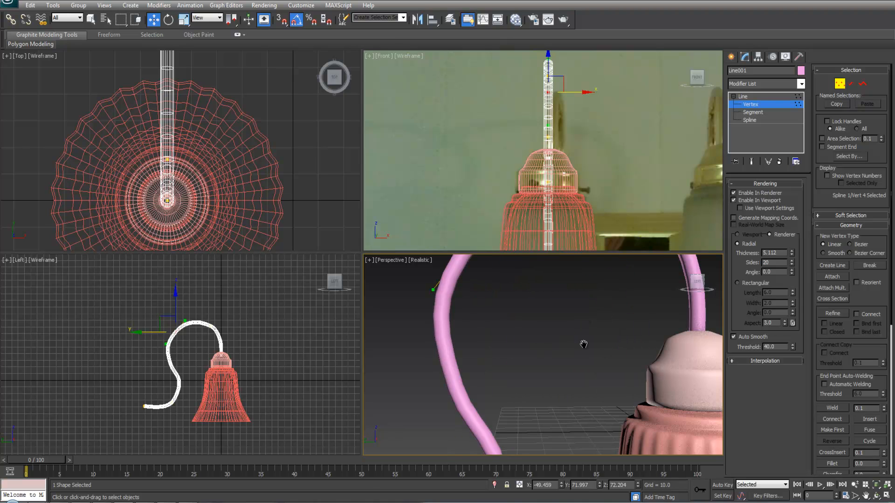
click(731, 361)
scroll(573, 315, down, 3)
click(754, 389)
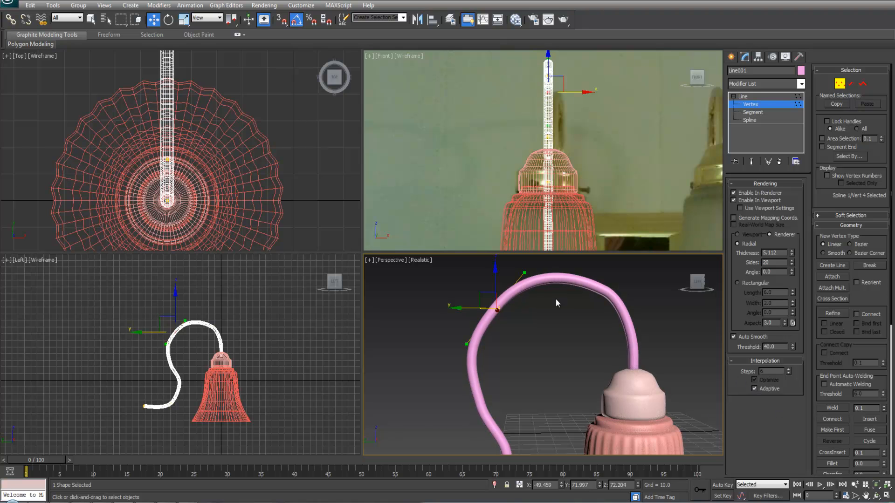
Adjust the Bezier handles of the upper vertex nearer the shade to even out the top arch in the Left view
scroll(577, 337, up, 3)
scroll(480, 325, down, 3)
scroll(303, 338, up, 10)
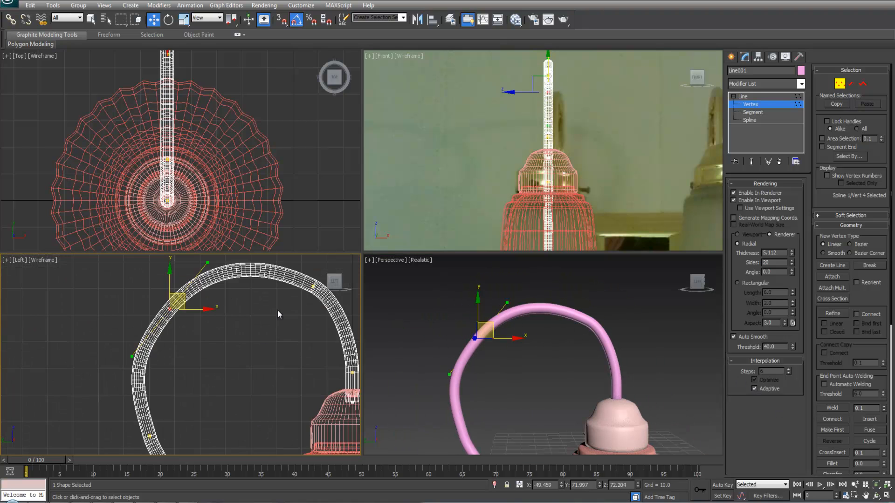
click(304, 314)
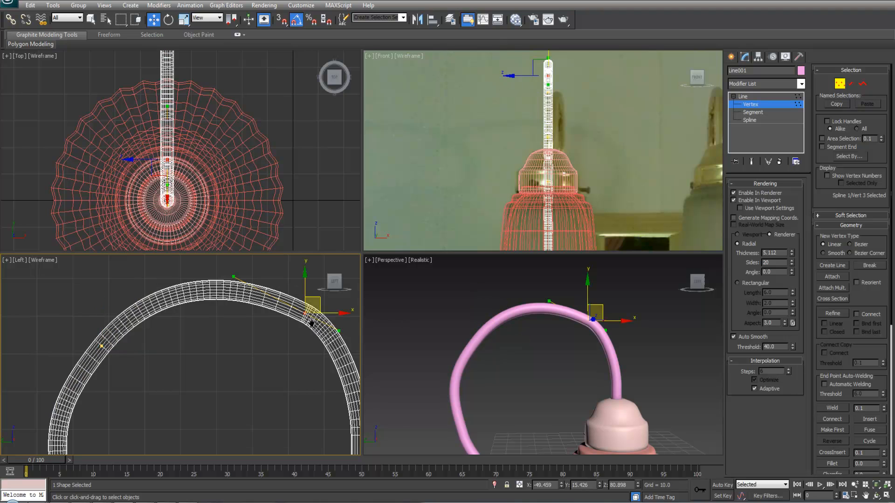
scroll(299, 315, down, 5)
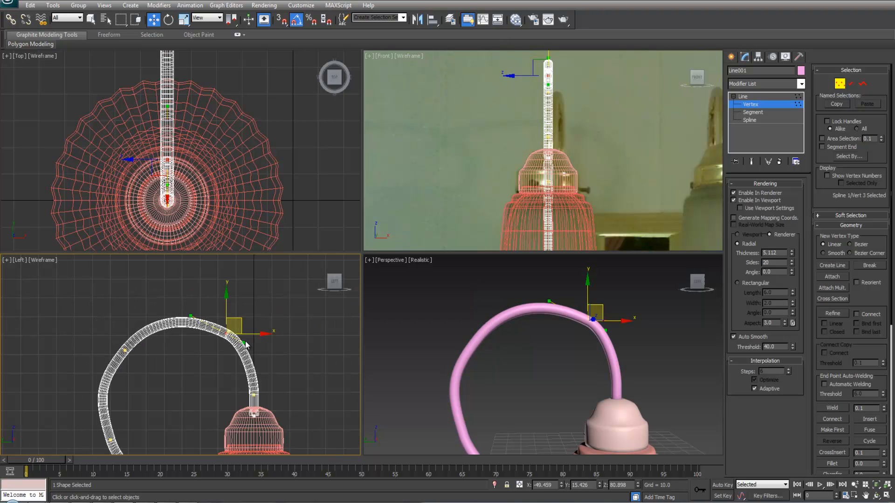
drag(243, 342, 194, 312)
scroll(534, 361, down, 5)
mouse_move(535, 361)
alt+middle_down()
mouse_move(549, 354)
mouse_move(534, 348)
alt+middle_up()
Reshape the back of the arch by adjusting the handles of the middle vertex and of the upper vertex farther from the shade
middle_drag(155, 367, 184, 337)
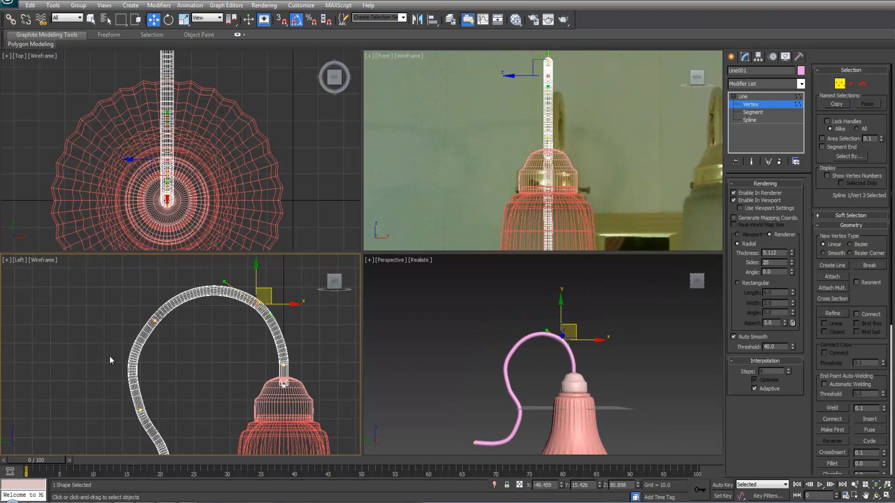
drag(147, 419, 146, 418)
drag(129, 372, 119, 375)
drag(138, 311, 180, 328)
drag(127, 357, 132, 344)
alt+middle_drag(509, 368, 571, 308)
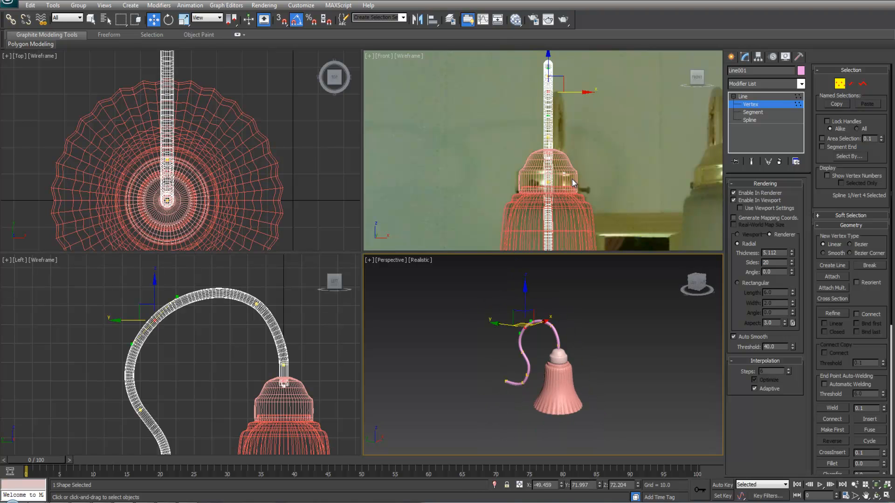
Lower the whole arm line in the Front view so its end sits deeper in the brass holder
scroll(572, 179, up, 2)
scroll(571, 180, down, 4)
scroll(550, 170, up, 2)
drag(147, 270, 266, 327)
drag(223, 282, 224, 281)
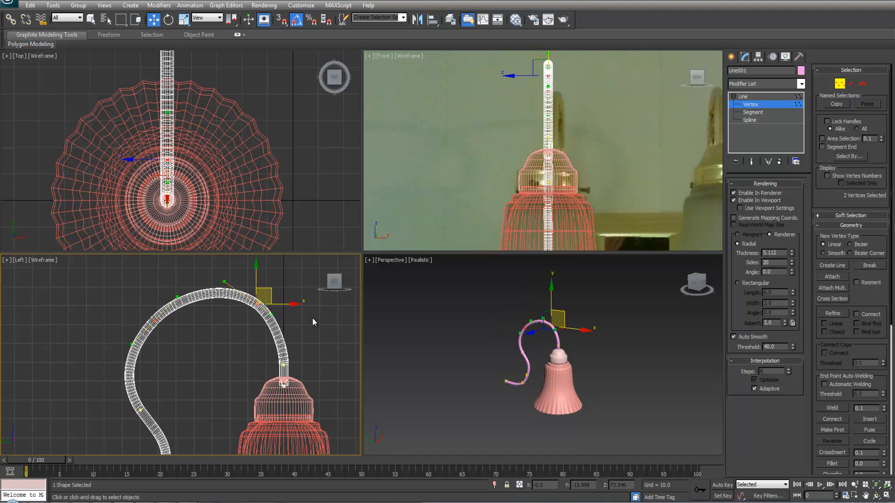
middle_drag(638, 103, 631, 131)
scroll(633, 129, down, 3)
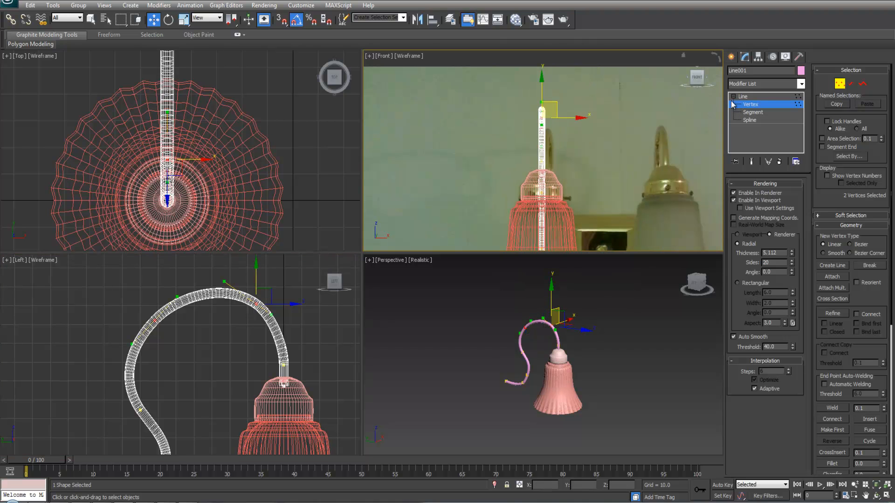
click(745, 96)
drag(543, 174, 547, 193)
alt+middle_drag(515, 408, 544, 382)
middle_drag(112, 393, 169, 322)
scroll(169, 323, down, 4)
scroll(341, 313, up, 3)
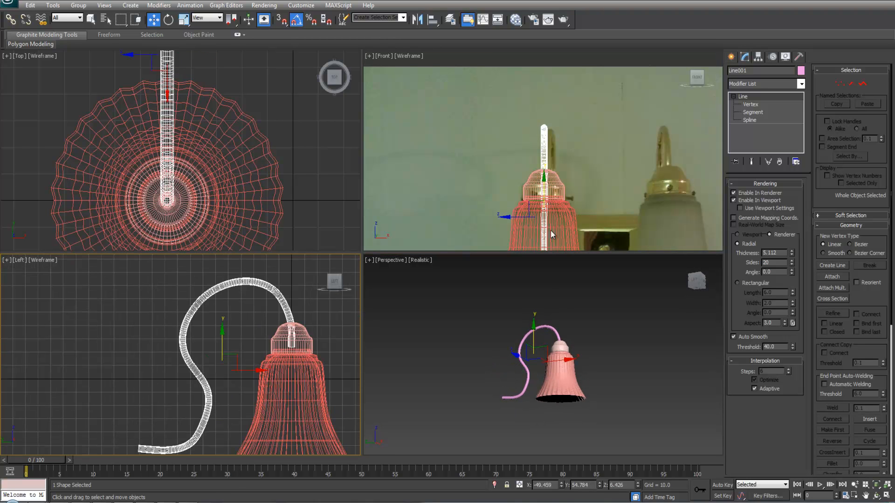
Raise the arm's three lowest vertices slightly in the Left view
click(750, 105)
middle_drag(98, 385, 118, 353)
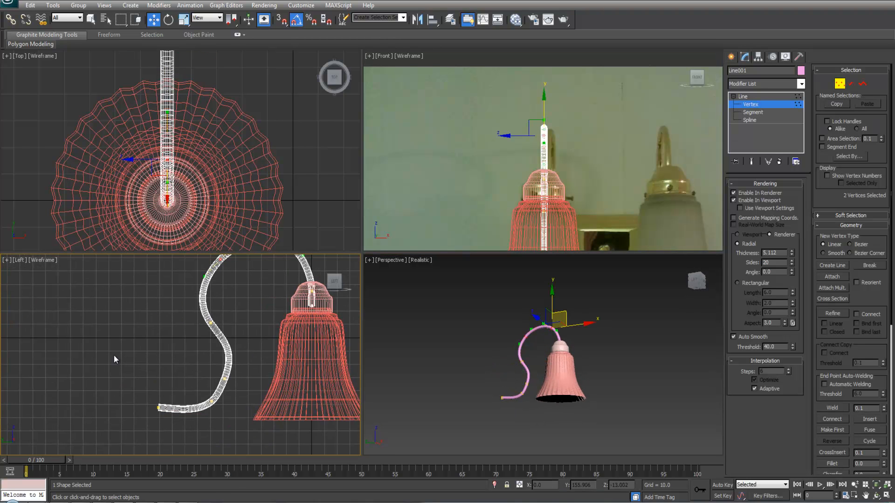
drag(214, 428, 215, 429)
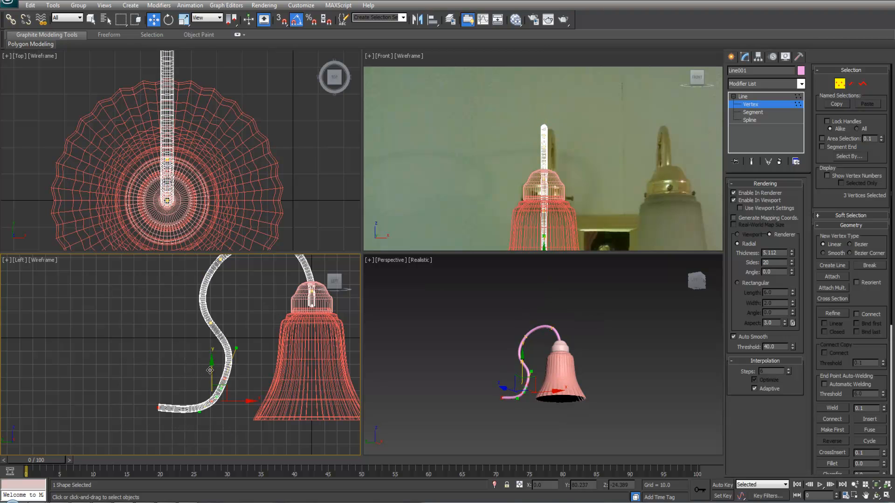
drag(212, 369, 212, 358)
Adjust the Bezier handles around the middle vertex and the lower bend to restore a smooth S-curve
scroll(219, 330, up, 4)
click(219, 330)
click(240, 291)
drag(261, 323, 262, 307)
click(268, 379)
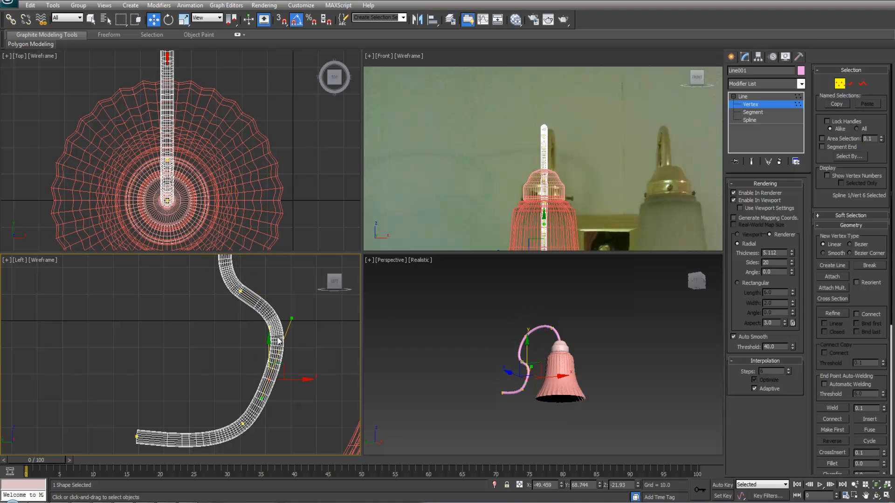
click(286, 320)
drag(323, 437, 322, 437)
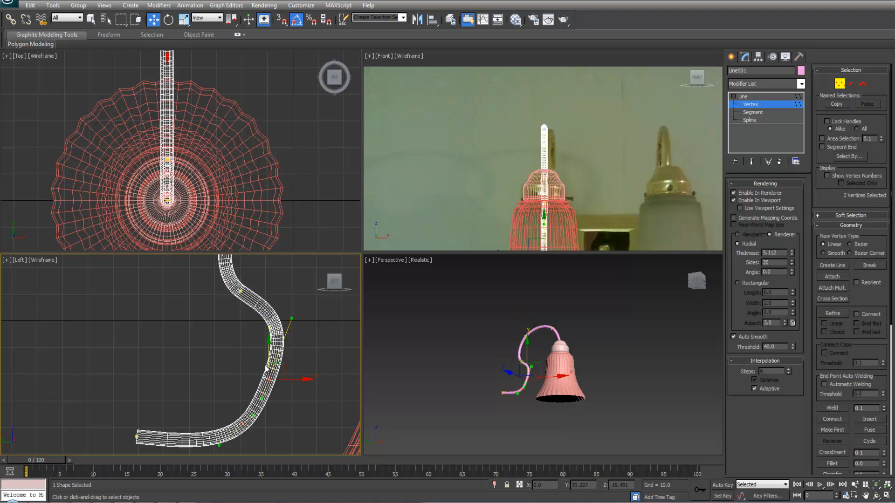
drag(292, 320, 292, 330)
drag(279, 364, 282, 362)
drag(292, 329, 284, 329)
scroll(277, 322, down, 5)
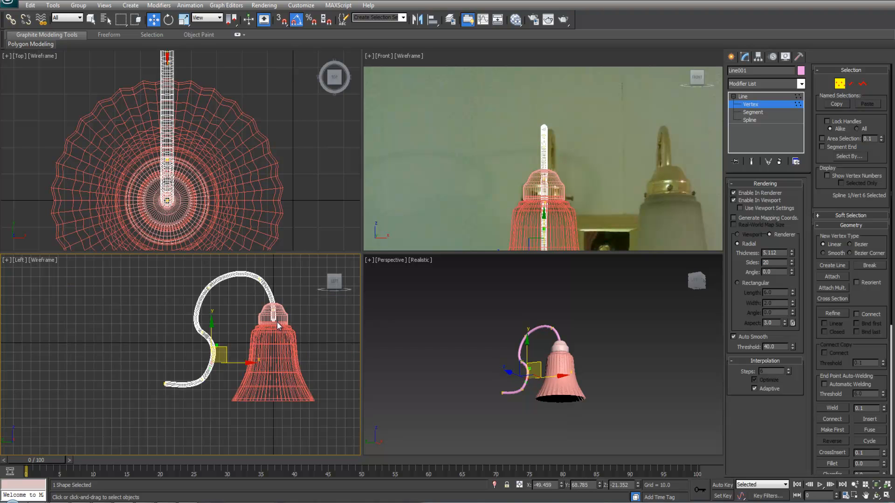
Leave vertex editing and add an Edit Poly modifier to the arm line
click(335, 318)
click(758, 95)
click(764, 83)
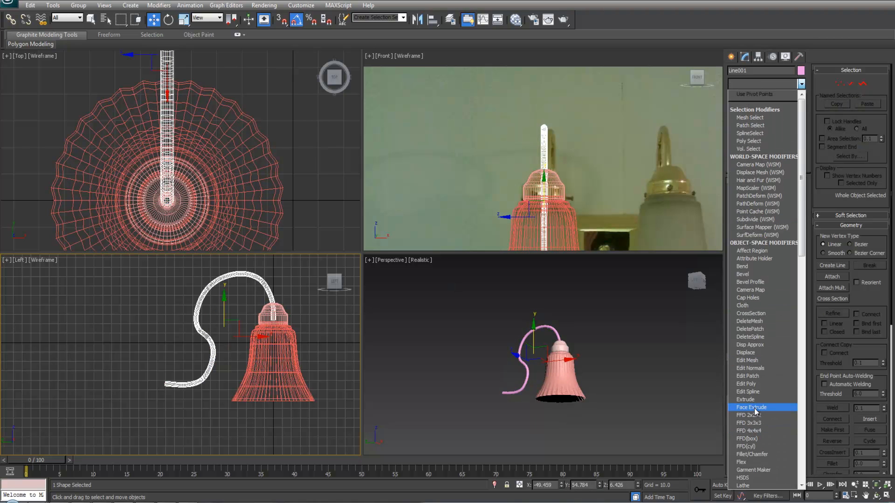
click(748, 383)
Return to the arm line's Vertex level beneath Edit Poly and show the perspective view in wireframe near the holder
key(alt+w)
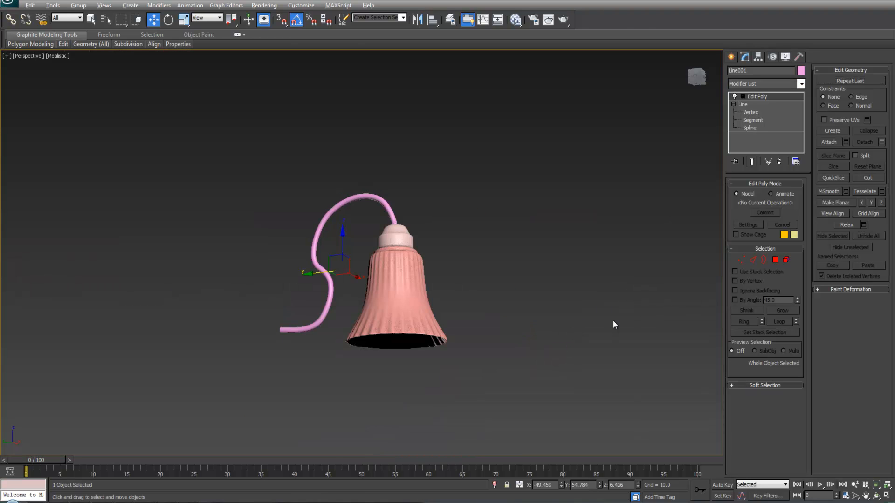
scroll(395, 322, up, 5)
scroll(375, 333, up, 3)
scroll(481, 277, down, 3)
alt+middle_drag(479, 293, 437, 316)
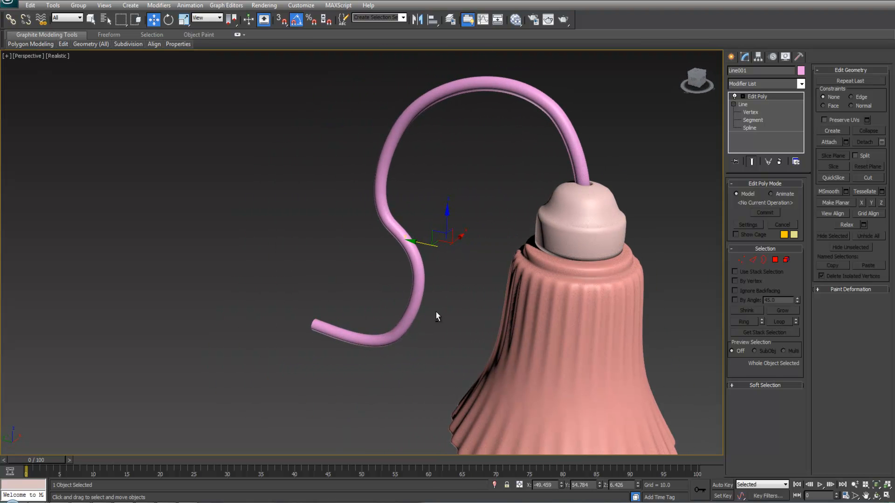
middle_drag(623, 231, 549, 294)
scroll(549, 289, up, 3)
click(745, 105)
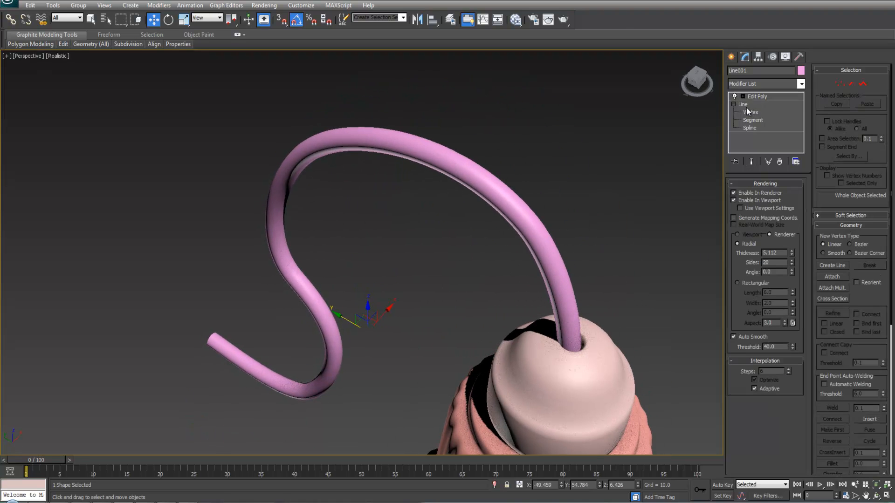
click(743, 113)
alt+middle_drag(568, 367, 577, 325)
key(F3)
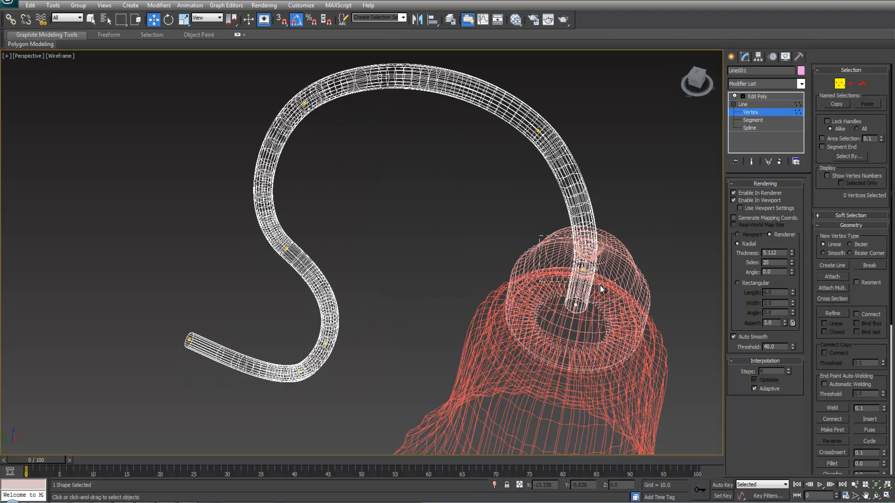
Move the vertex on the arm's upper bend outward along Y, toward the holder side
drag(576, 265, 599, 287)
drag(521, 125, 563, 148)
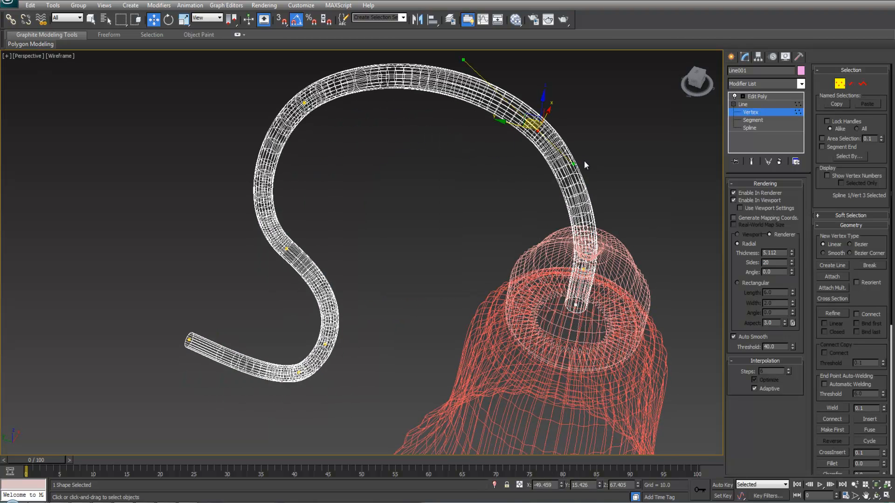
key(F3)
drag(507, 122, 550, 133)
Select the arm's two end vertices inside the holder and nudge them to centre the tube in the holder's opening
drag(547, 216, 654, 349)
key(F3)
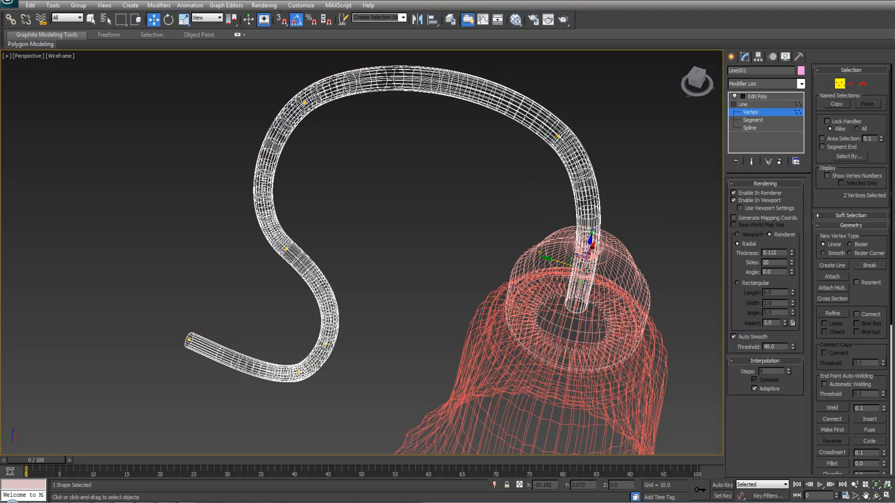
key(F3)
drag(605, 237, 611, 250)
drag(558, 261, 556, 260)
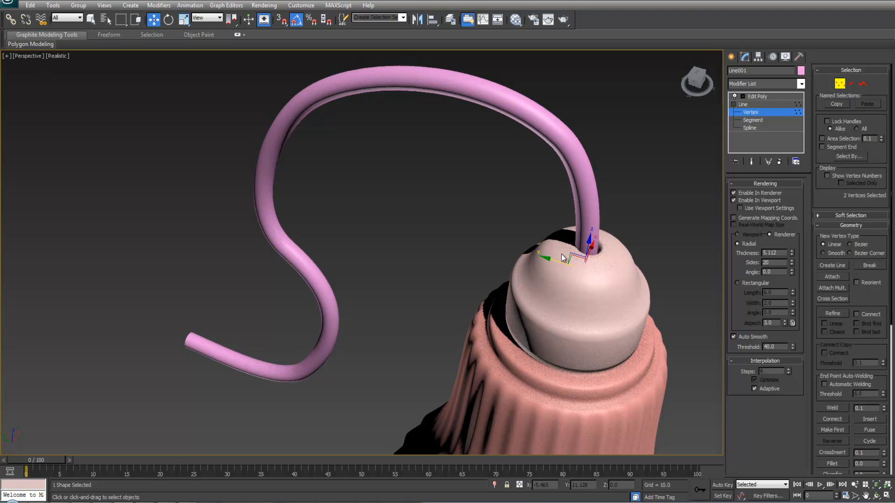
key(F3)
Try adjusting the Bezier handle of the second arm vertex inside the holder, and undo the change
click(590, 236)
click(583, 269)
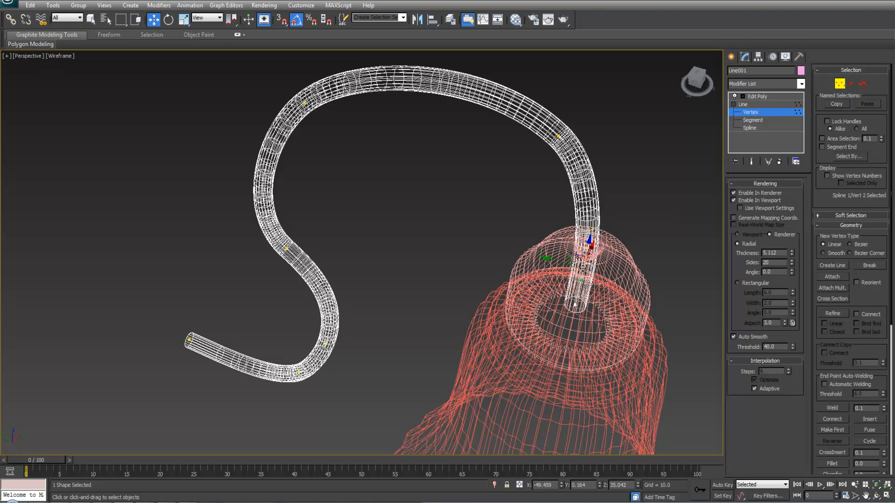
click(591, 241)
click(584, 272)
drag(578, 279, 584, 270)
key(ctrl+z)
Examine how the arm enters the holder's opening in the shaded perspective view
mouse_move(612, 246)
middle_down()
mouse_move(597, 275)
mouse_move(491, 278)
mouse_move(505, 299)
mouse_move(471, 278)
mouse_move(518, 268)
middle_up()
scroll(597, 275, up, 3)
key(F3)
key(F4)
key(F4)
scroll(515, 294, down, 3)
click(575, 262)
scroll(504, 267, up, 3)
scroll(518, 267, down, 4)
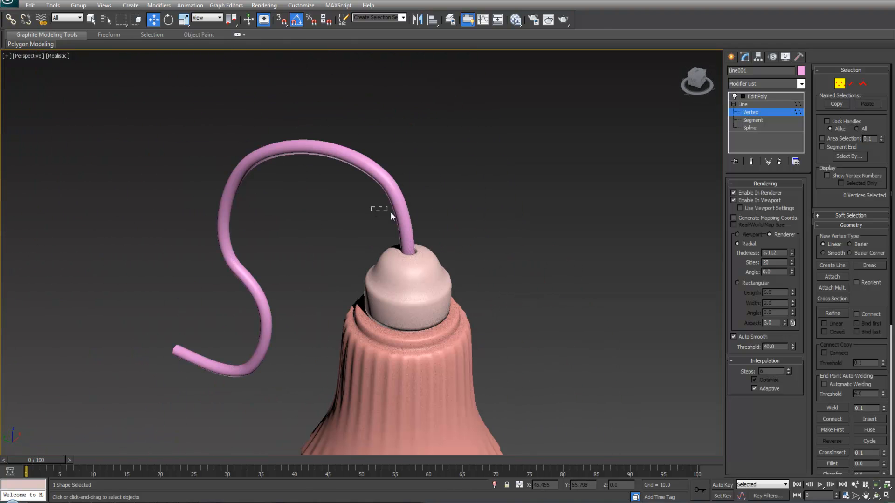
Adjust the upper Bezier handle of the second arm vertex in the Left view so the tube runs smoothly through the holder's opening
key(alt+w)
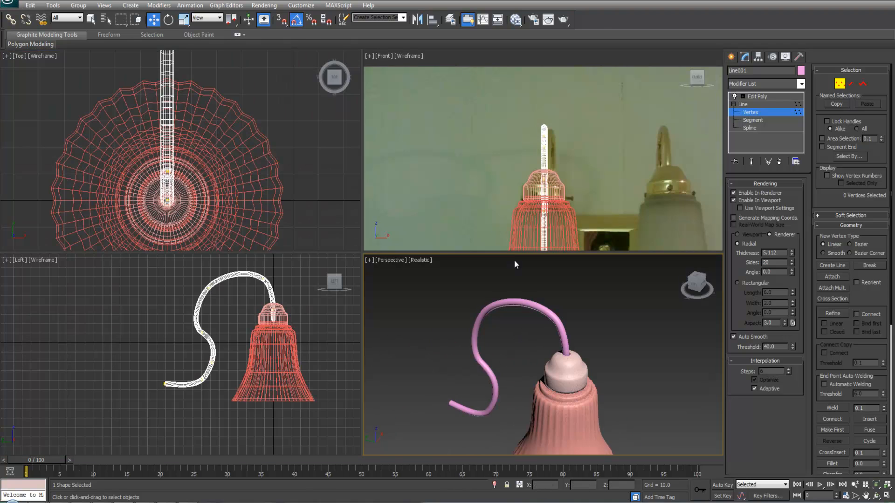
click(555, 317)
scroll(251, 304, up, 3)
middle_drag(251, 304, 141, 341)
scroll(141, 341, up, 3)
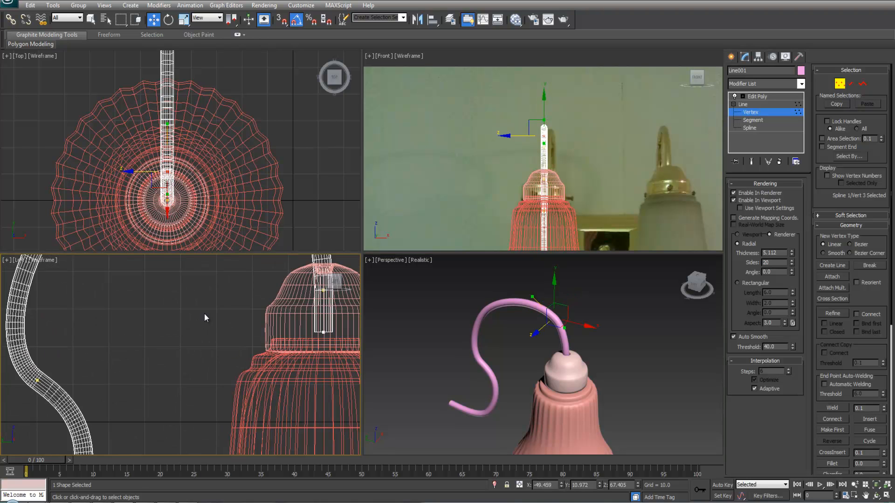
middle_drag(224, 298, 113, 371)
drag(256, 455, 255, 455)
scroll(219, 347, up, 3)
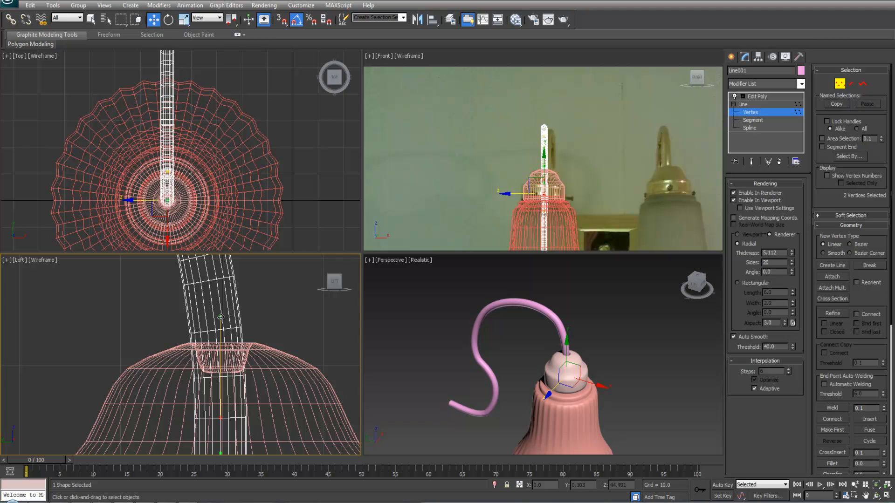
click(222, 319)
scroll(252, 410, down, 3)
click(200, 385)
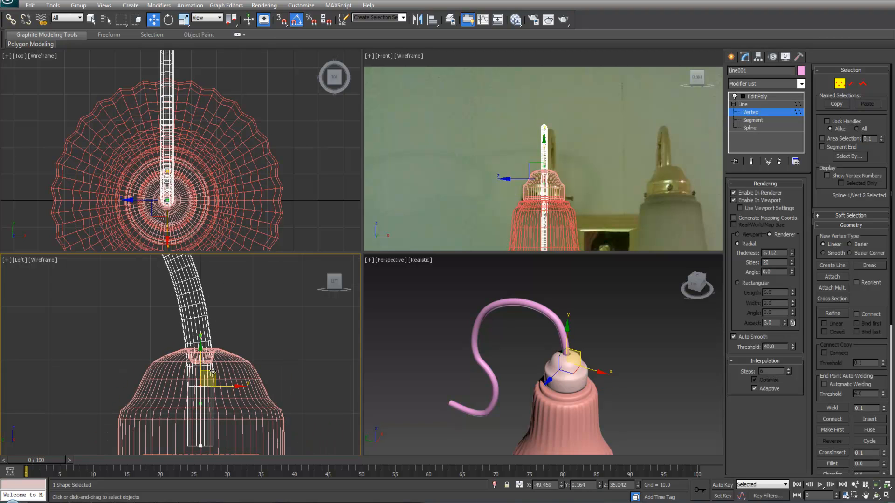
drag(202, 338, 206, 331)
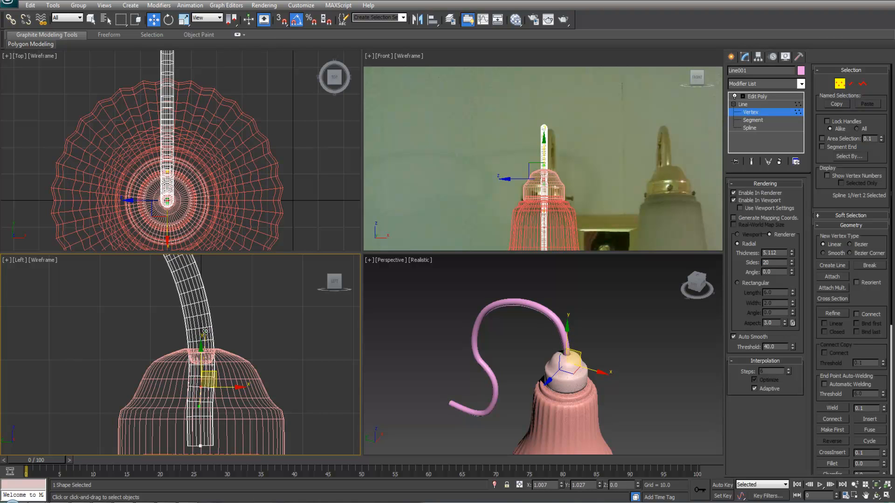
click(497, 327)
key(alt+w)
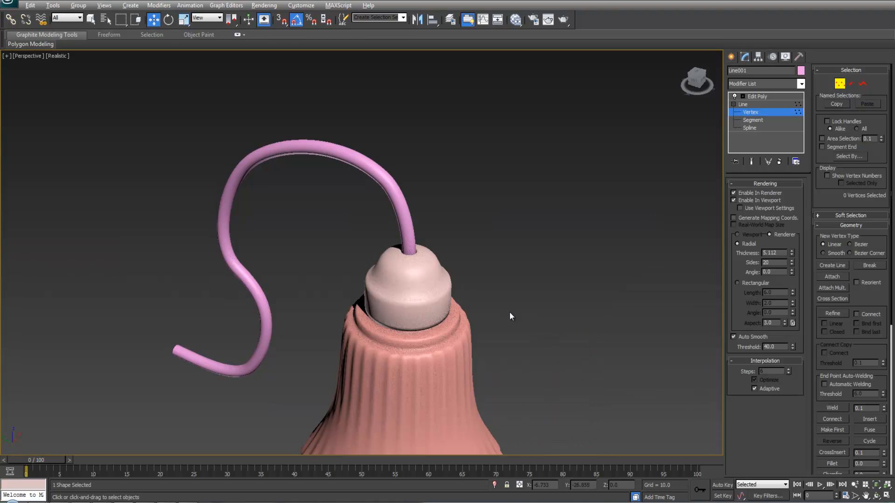
alt+middle_drag(496, 326, 459, 294)
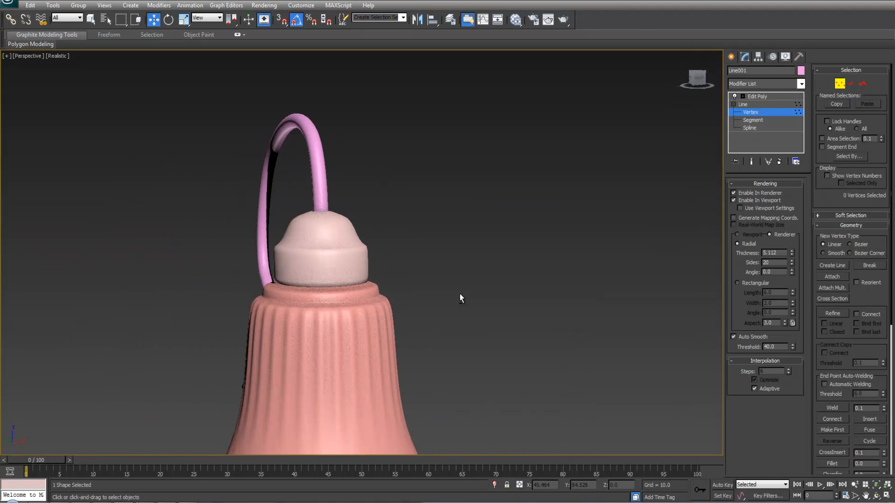
Leave vertex editing and start a standard Box primitive in the Front view for the brass wall plate between the lamps
key(alt+w)
scroll(527, 209, down, 3)
scroll(597, 164, up, 3)
scroll(597, 164, up, 1)
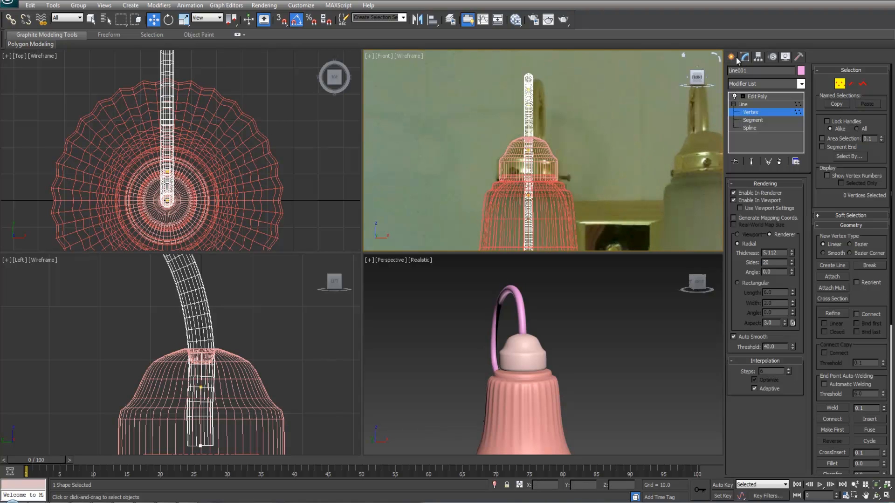
click(733, 58)
click(606, 107)
scroll(590, 108, down, 2)
click(734, 73)
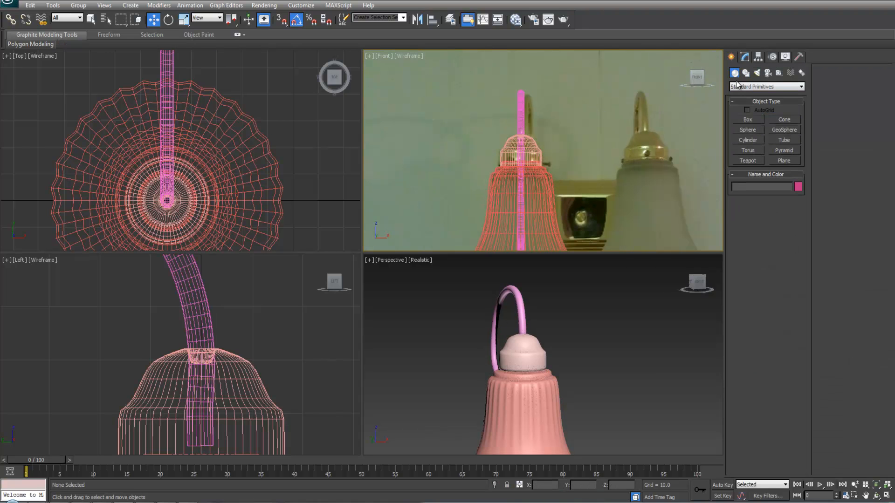
click(748, 120)
scroll(529, 144, down, 2)
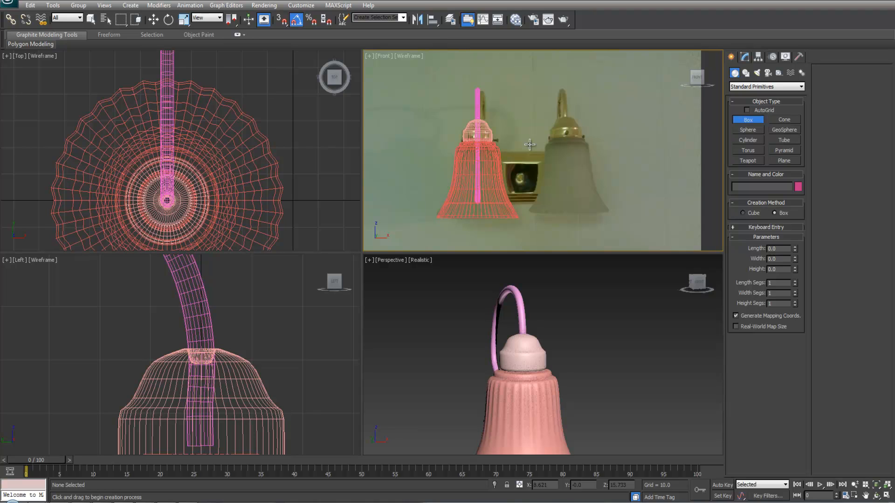
Create a box about 131.5 wide, 53.3 long and 7.3 high over the photo's wall plate in the Front view and centre it there
scroll(529, 144, up, 2)
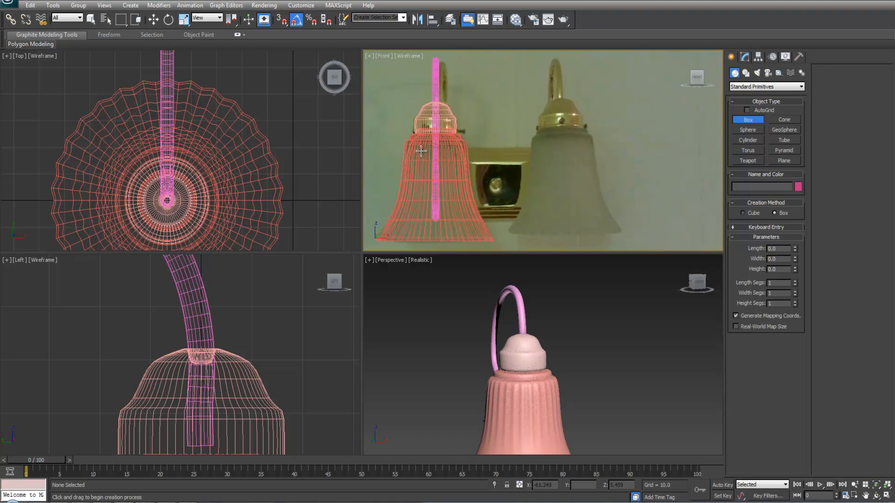
drag(419, 149, 585, 220)
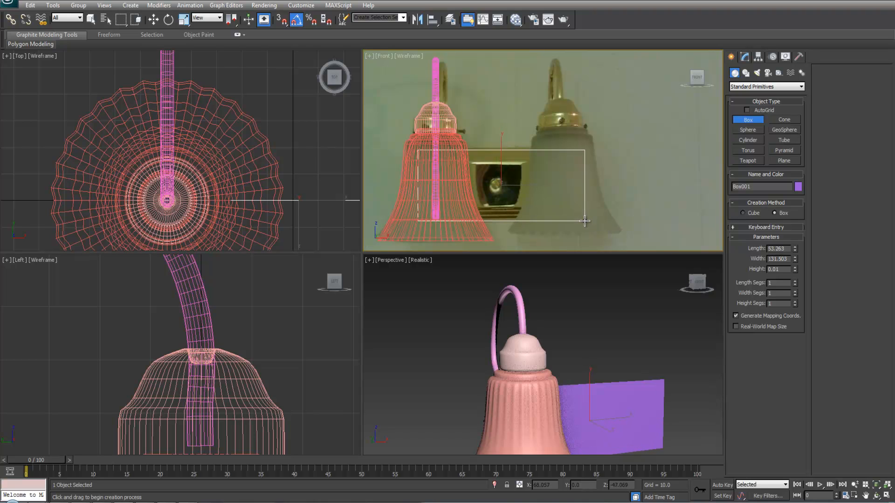
click(585, 211)
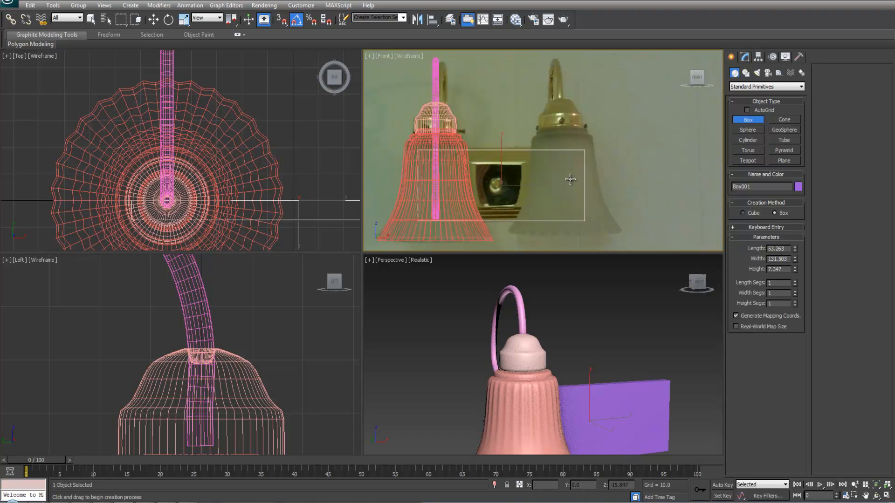
key(w)
drag(526, 185, 520, 185)
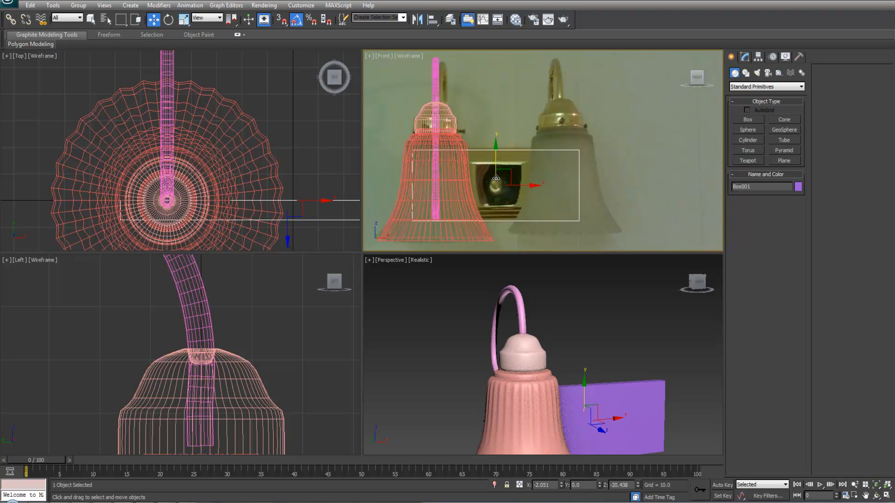
Move the box back to the wall end of the curved arm, at about Y 112.8, and lower it to about Z -30.3
alt+middle_drag(516, 339, 575, 336)
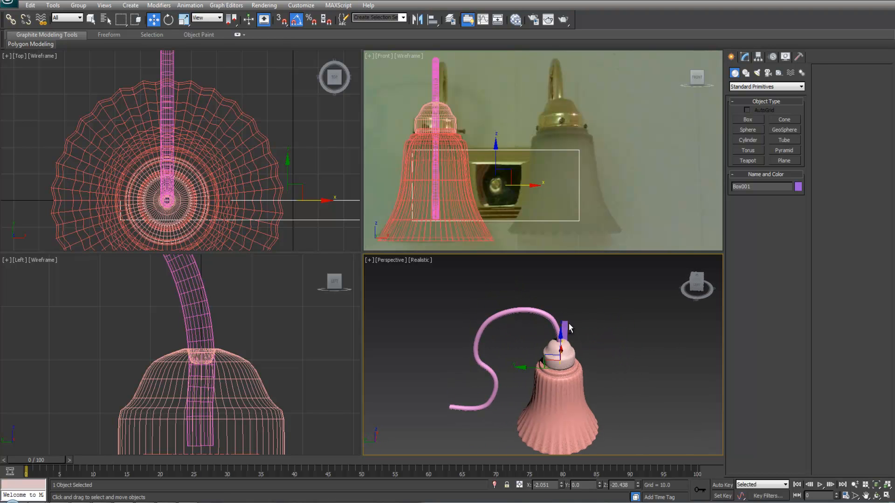
scroll(188, 150, down, 5)
drag(223, 143, 227, 36)
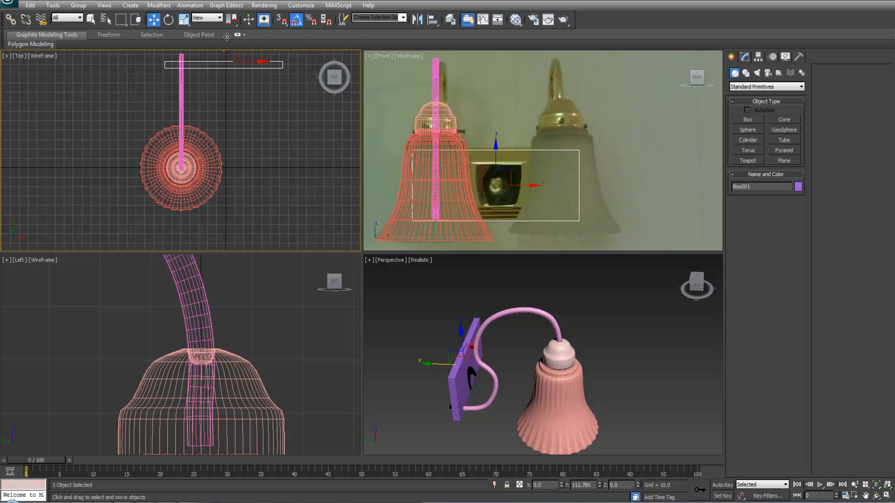
scroll(405, 211, down, 2)
middle_drag(449, 196, 451, 180)
scroll(454, 209, down, 2)
scroll(453, 210, up, 2)
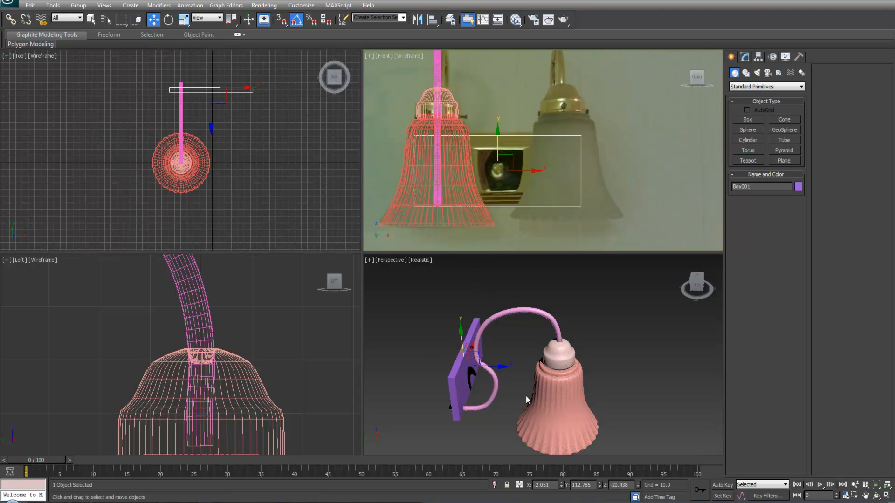
alt+middle_drag(522, 387, 523, 360)
scroll(526, 357, up, 3)
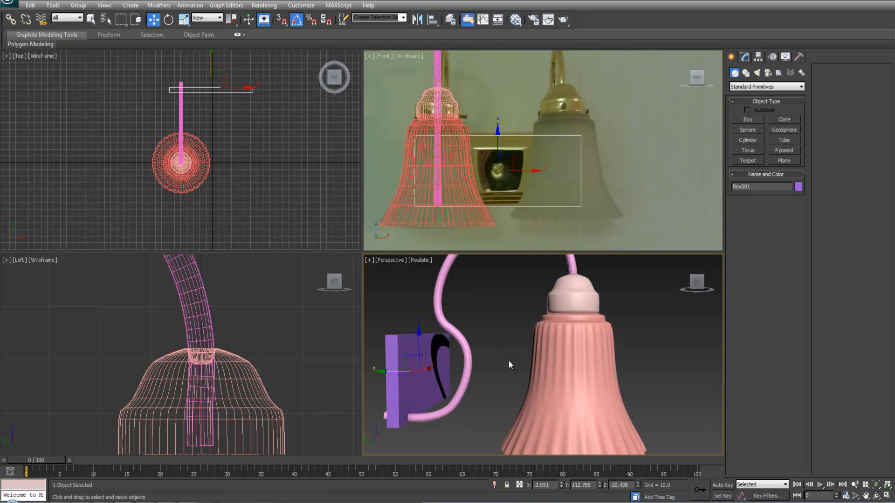
middle_drag(499, 175, 504, 159)
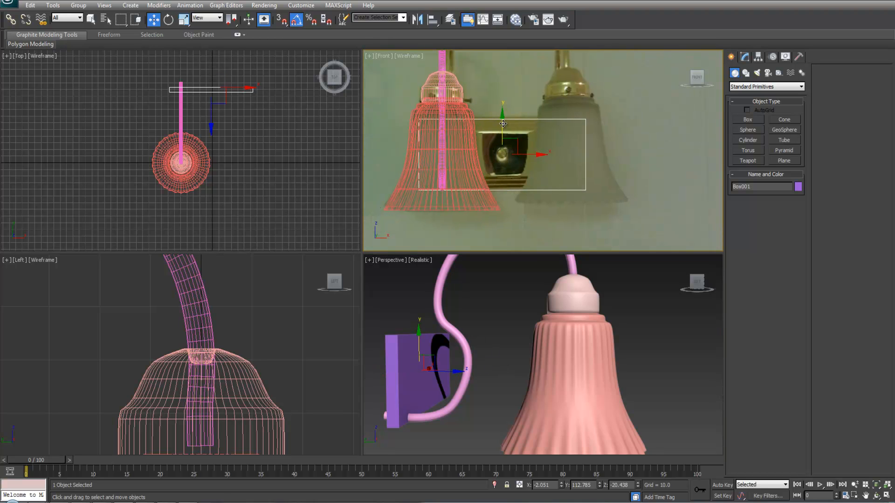
drag(502, 124, 507, 137)
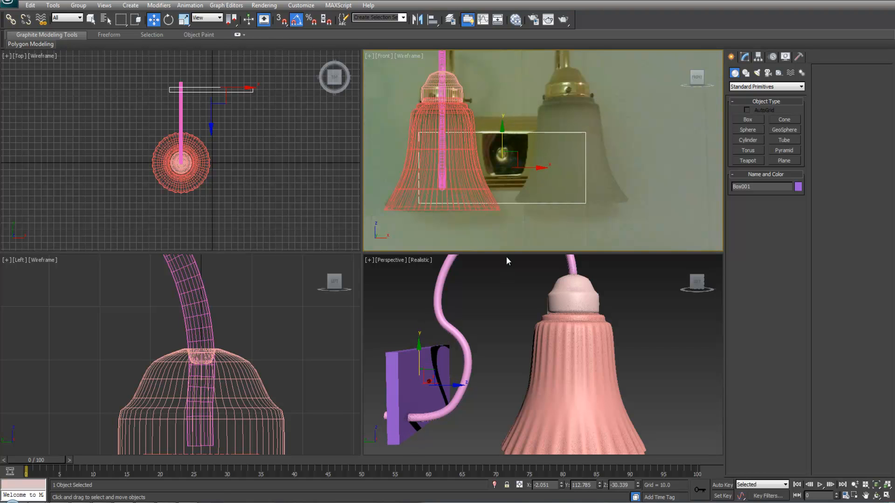
alt+middle_drag(590, 346, 552, 368)
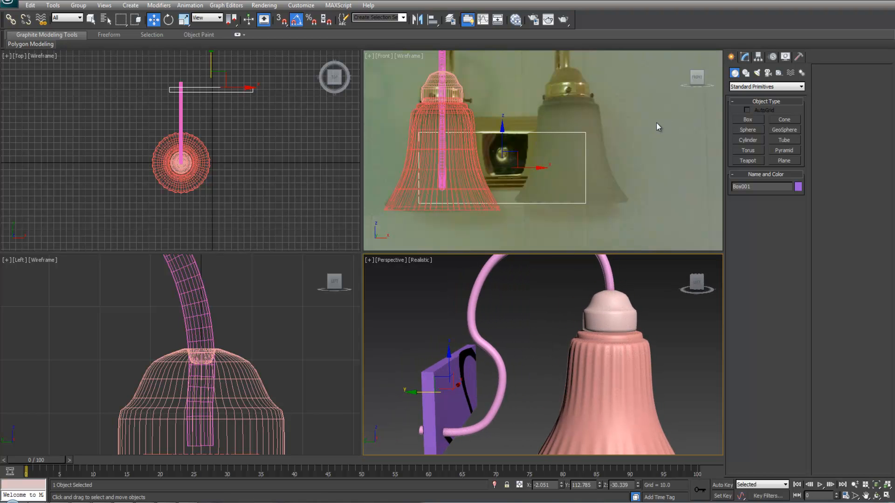
Copy the lamp's shade, cap and curved arm sideways onto the second lamp in the Front view photo
middle_drag(493, 98, 504, 135)
click(506, 108)
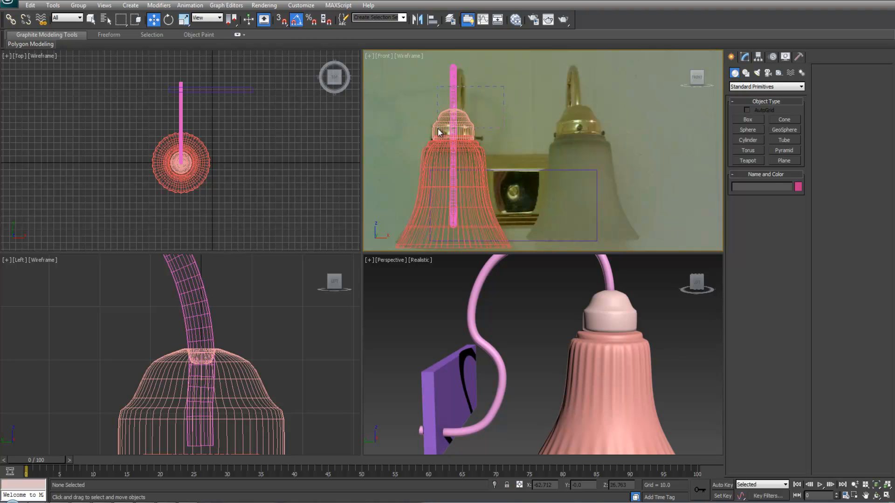
drag(428, 149, 426, 150)
middle_drag(519, 149, 510, 141)
mouse_move(475, 149)
shift+mouse_down()
mouse_move(599, 150)
mouse_move(607, 141)
shift+mouse_up()
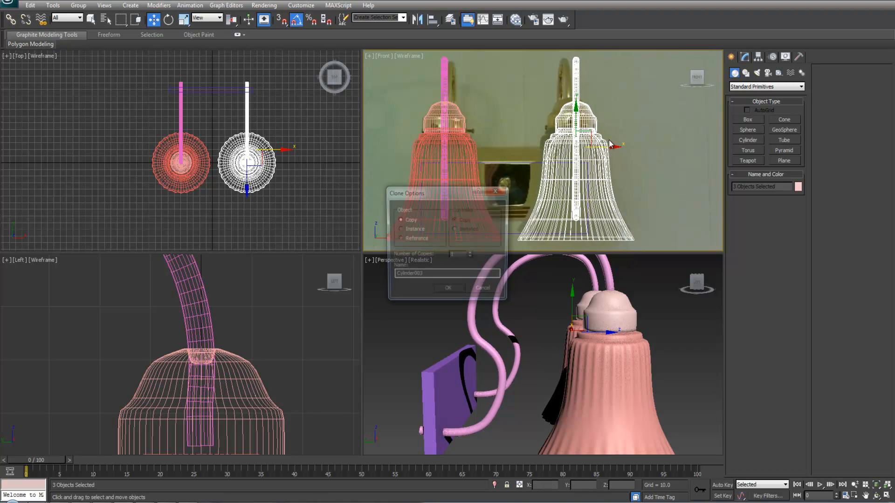
click(445, 290)
click(650, 187)
Select the backplate box and examine the wall plate's shape in the reference photo IMAG0533
middle_drag(609, 198, 614, 146)
click(517, 130)
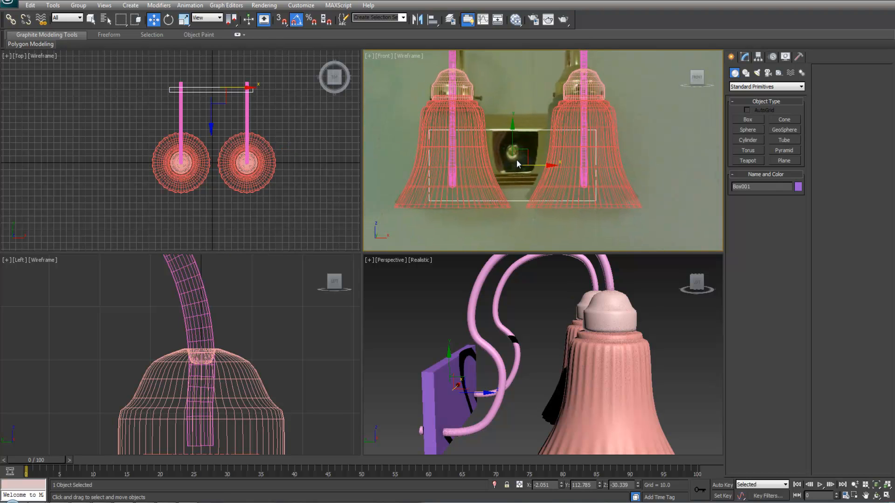
scroll(516, 162, up, 2)
scroll(517, 163, down, 2)
scroll(526, 166, up, 2)
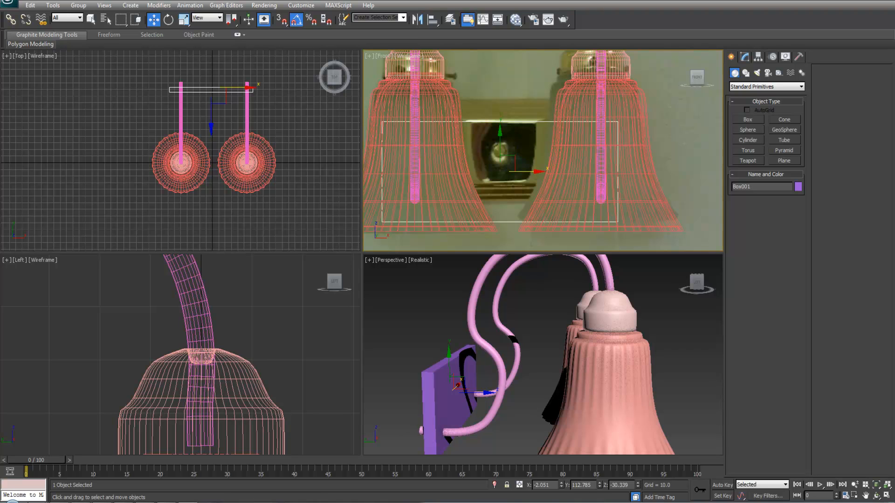
drag(894, 122, 479, 138)
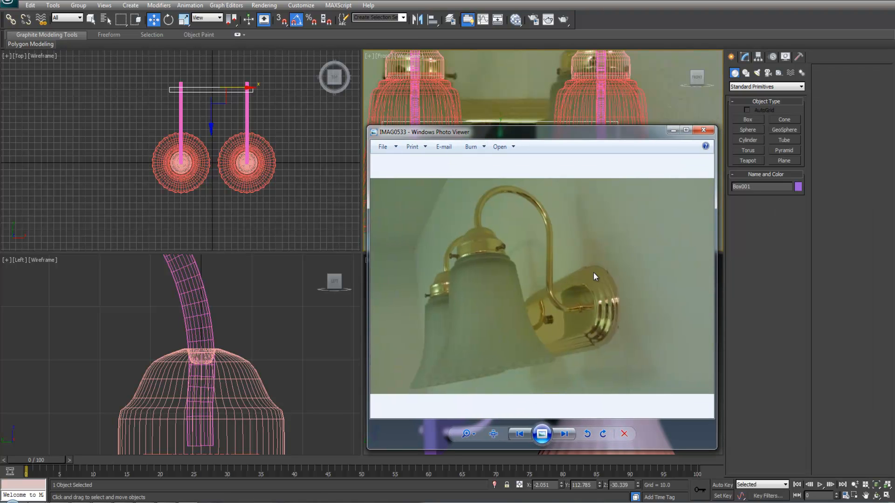
drag(574, 139, 894, 136)
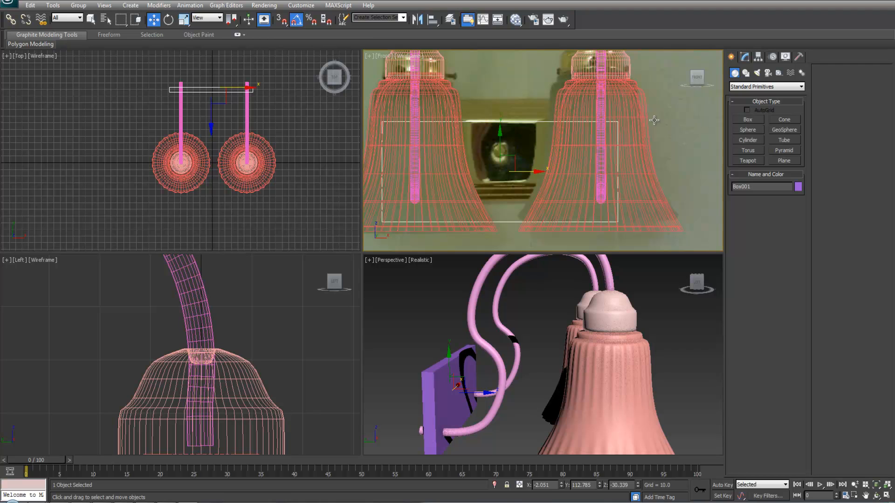
Add an Edit Poly modifier to the backplate box and chamfer its four corner edges into an octagonal outline
click(744, 56)
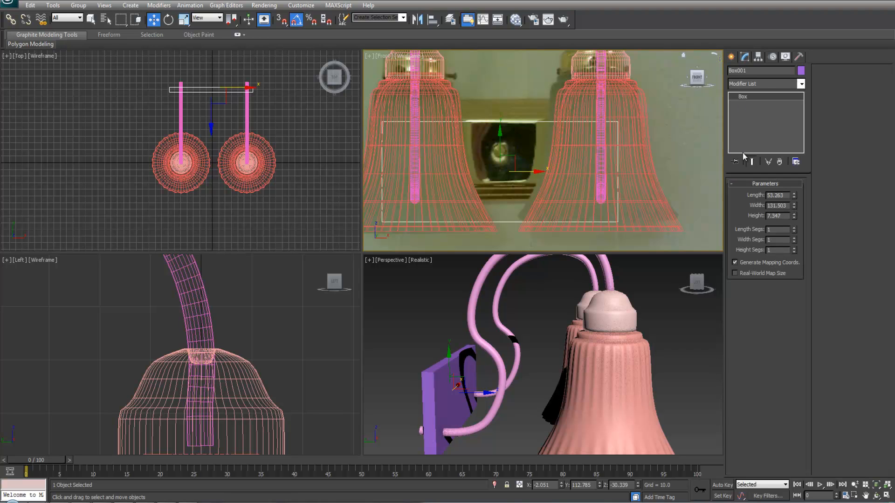
click(766, 84)
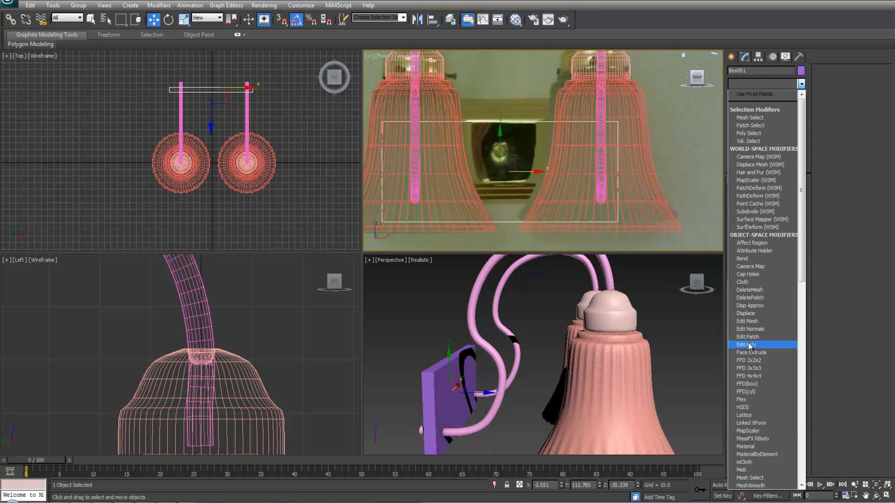
click(758, 345)
click(750, 261)
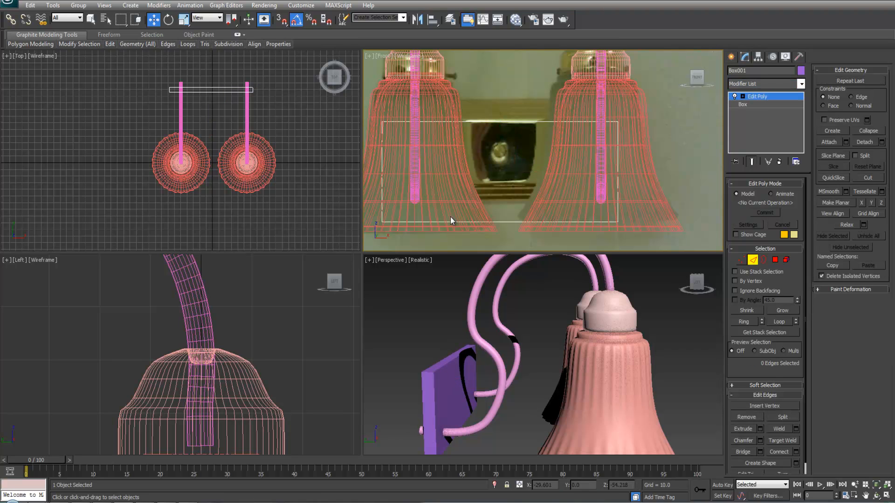
scroll(216, 194, up, 6)
drag(126, 161, 326, 161)
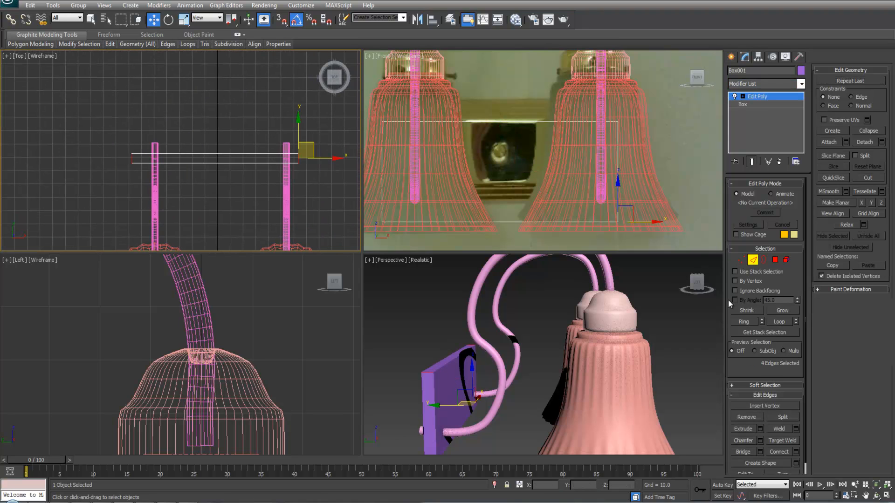
click(760, 440)
drag(189, 156, 207, 168)
click(185, 198)
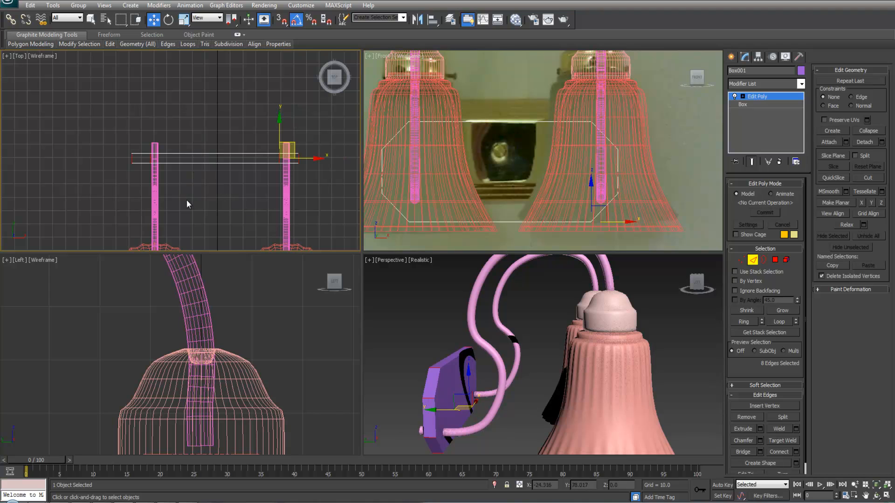
Add a MeshSmooth modifier to the backplate with 2 iterations and turn off Isoline Display
click(782, 96)
click(800, 83)
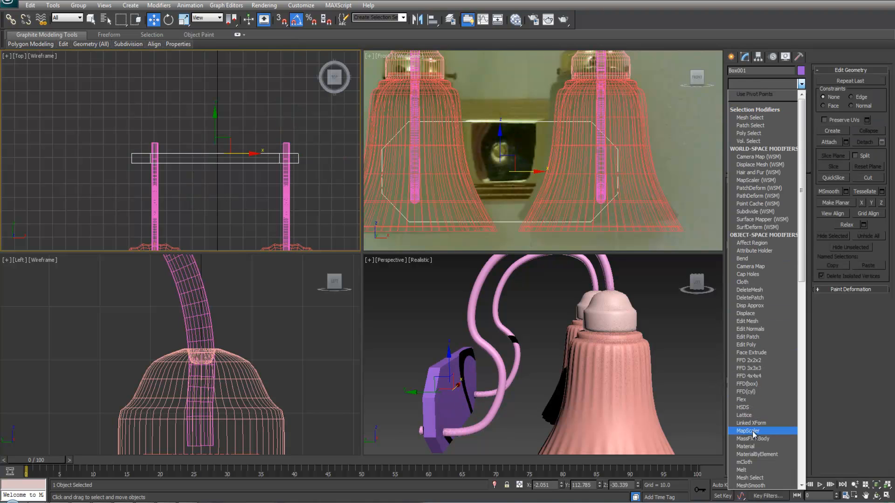
click(750, 485)
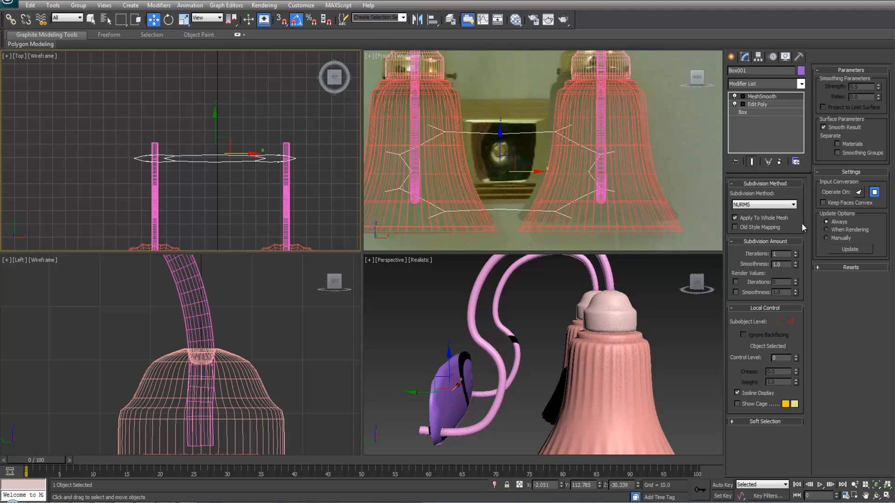
click(795, 252)
alt+middle_drag(537, 328, 637, 343)
scroll(625, 333, up, 5)
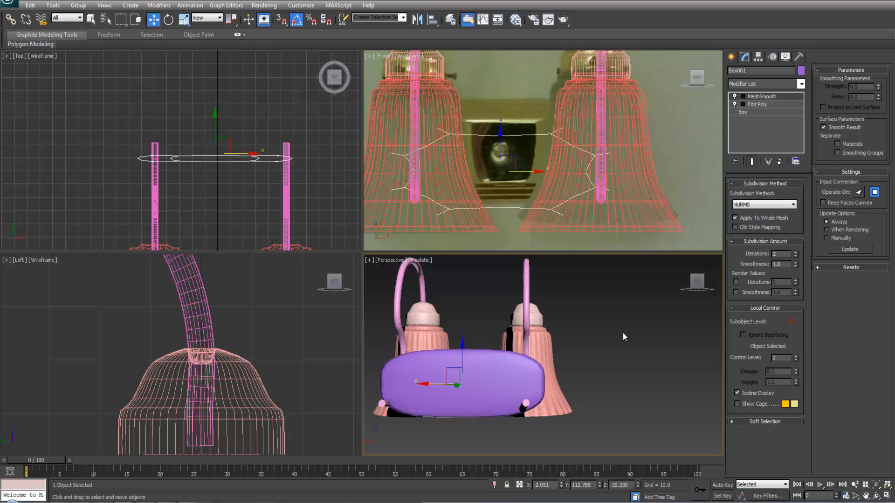
click(735, 392)
Return to the Edit Poly level and compare the plate with and without MeshSmooth, leaving the smoothing switched off
middle_drag(580, 181, 602, 173)
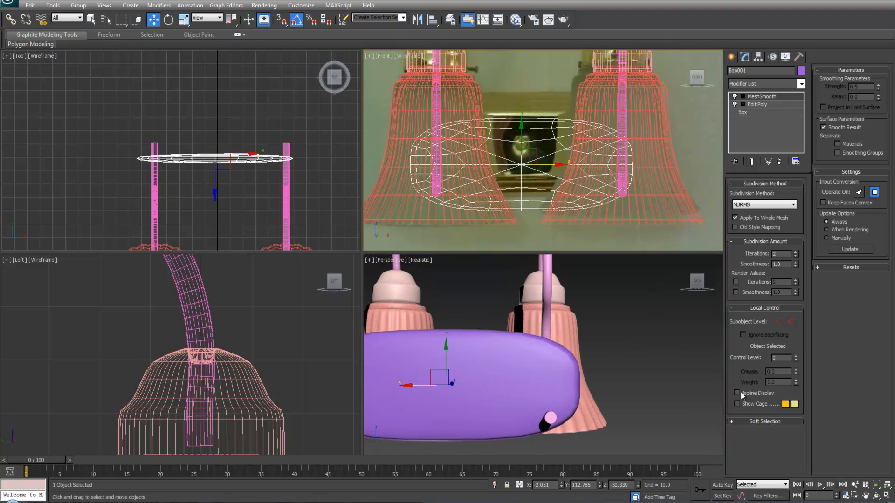
middle_drag(504, 147, 501, 148)
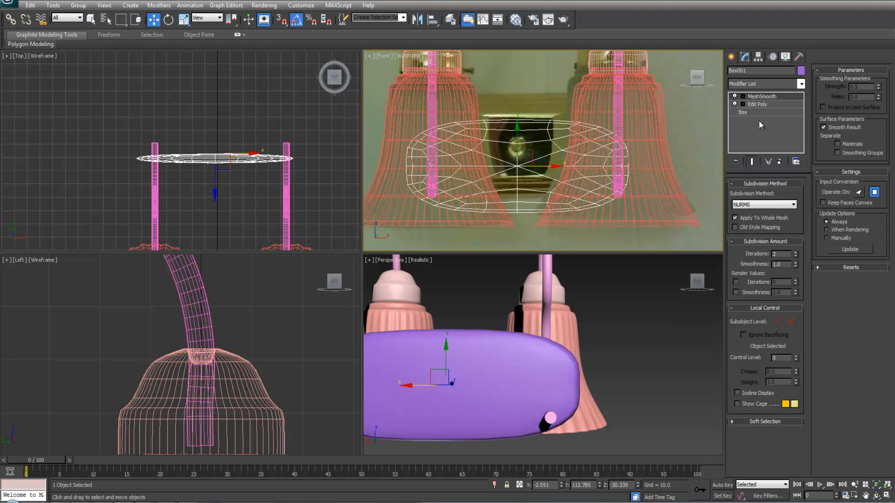
click(752, 104)
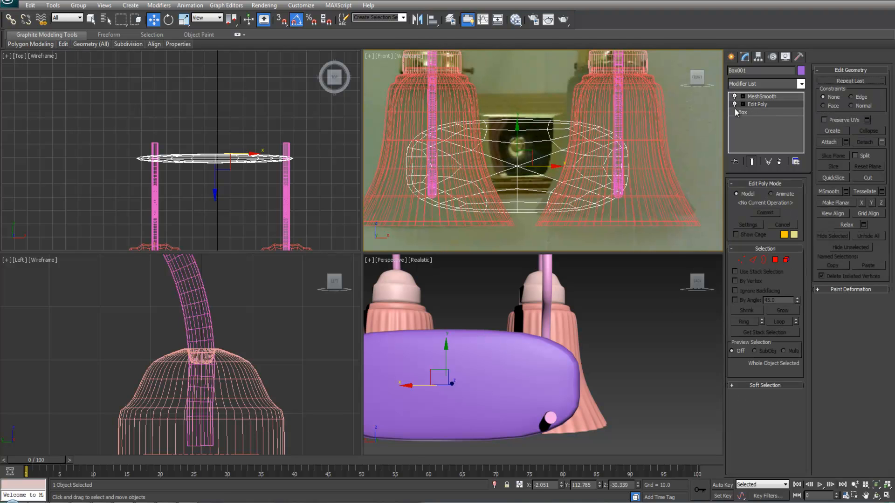
click(735, 97)
middle_drag(648, 120, 633, 134)
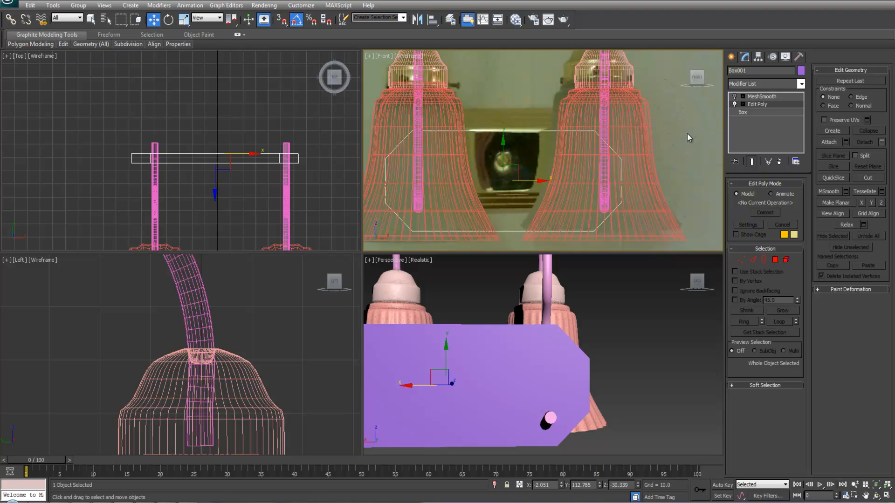
click(760, 96)
click(760, 105)
click(735, 96)
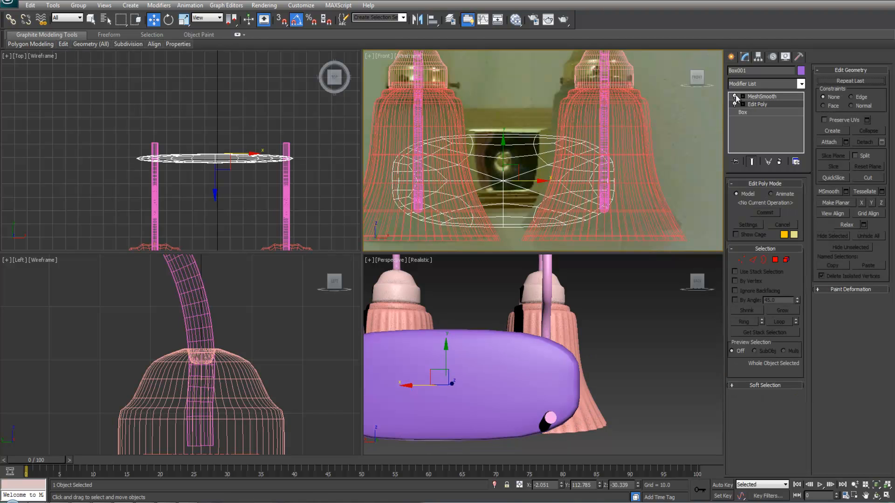
click(735, 96)
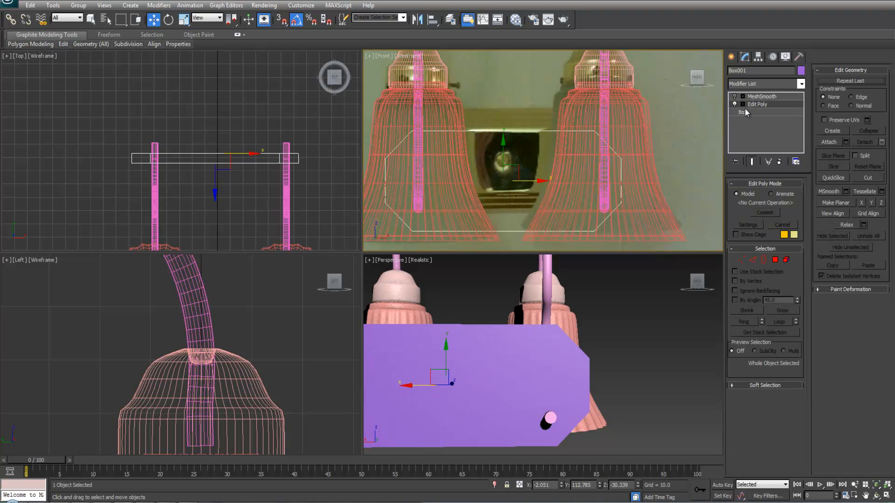
Scale the eight vertices at the plate's two ends vertically outward and check the shape with MeshSmooth briefly enabled
key(1)
key(ctrl+a)
middle_drag(555, 175, 564, 182)
key(r)
drag(512, 143, 512, 124)
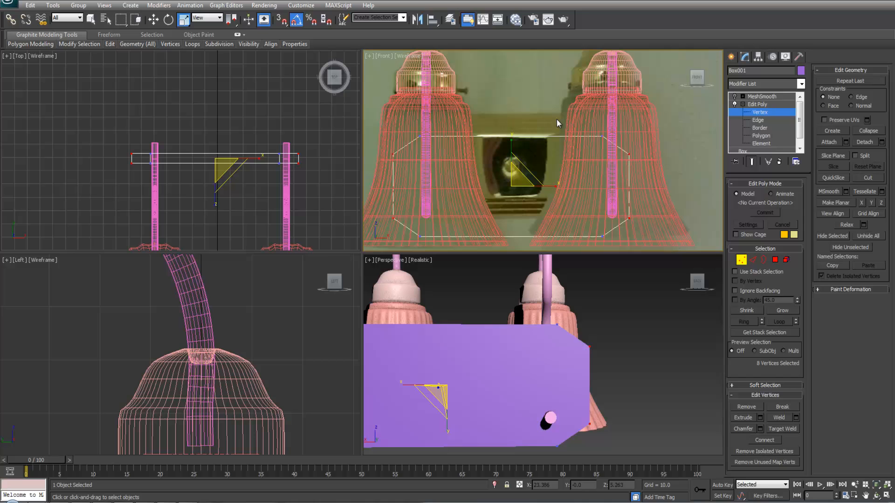
click(750, 103)
click(735, 97)
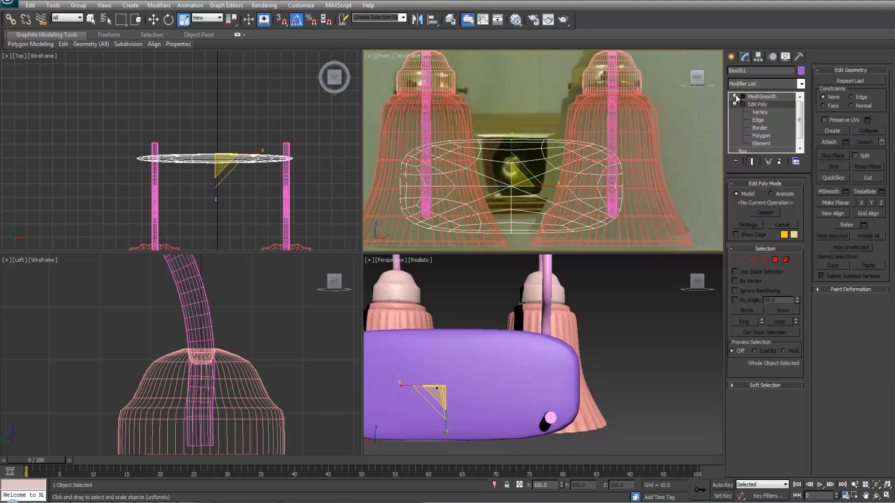
click(735, 97)
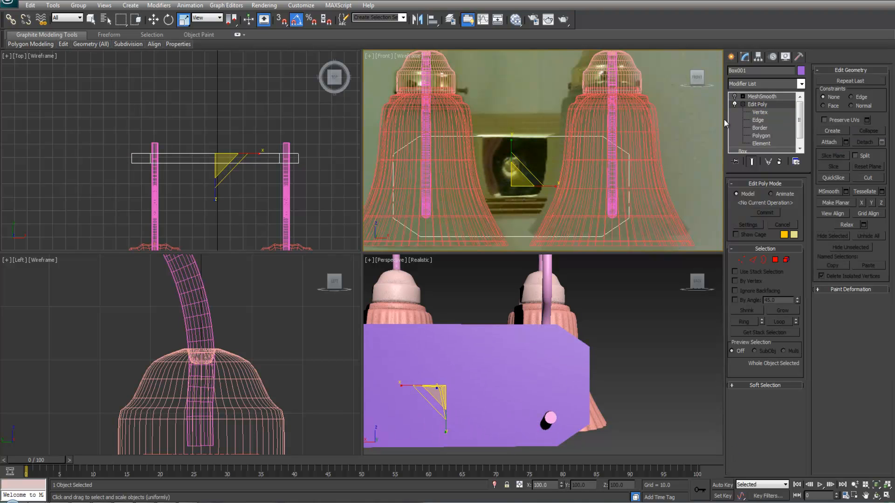
Select the backplate's front polygon and bevel it slightly inward, with edged faces shown in the Perspective view
alt+middle_drag(605, 292, 717, 279)
click(775, 260)
click(476, 359)
click(751, 432)
mouse_move(598, 334)
alt+middle_down()
mouse_move(606, 329)
mouse_move(586, 342)
alt+middle_up()
scroll(583, 342, up, 3)
scroll(567, 353, up, 2)
scroll(487, 349, down, 3)
key(alt+w)
scroll(465, 271, down, 3)
mouse_move(512, 294)
alt+middle_down()
mouse_move(531, 299)
mouse_move(496, 288)
alt+middle_up()
drag(389, 276, 404, 275)
key(F4)
click(402, 282)
key(alt+w)
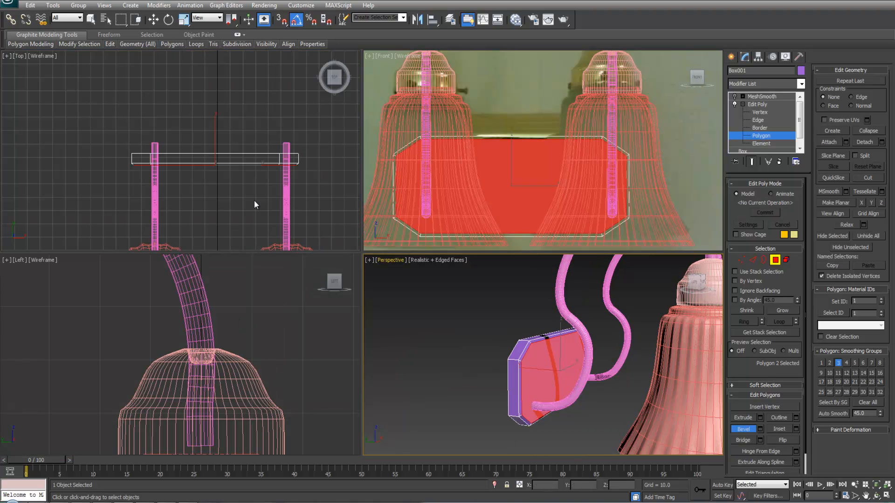
Bevel the backplate's front polygon inward several more times to build a stepped rim around the plate's front
middle_drag(253, 205, 258, 173)
scroll(268, 306, down, 6)
middle_drag(221, 391, 231, 370)
scroll(163, 354, up, 2)
middle_drag(118, 385, 162, 344)
scroll(162, 343, up, 8)
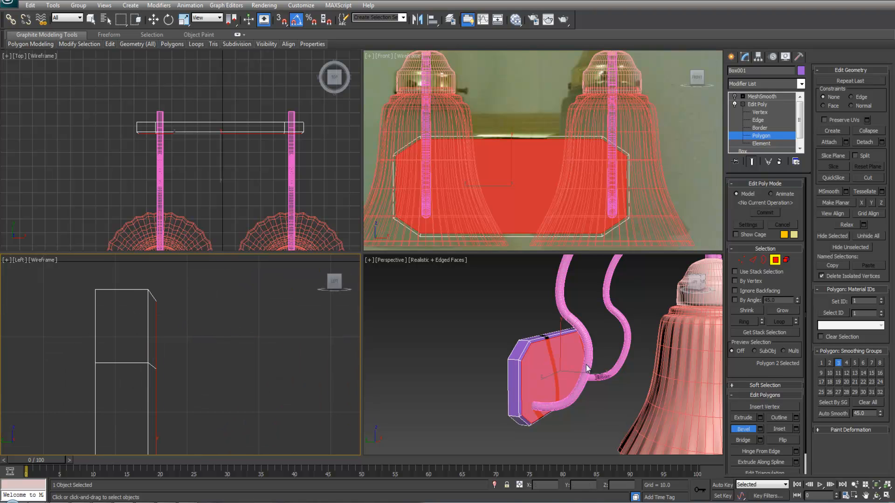
alt+middle_drag(542, 364, 536, 367)
drag(537, 371, 534, 372)
click(539, 366)
click(535, 380)
drag(534, 380, 539, 380)
click(532, 382)
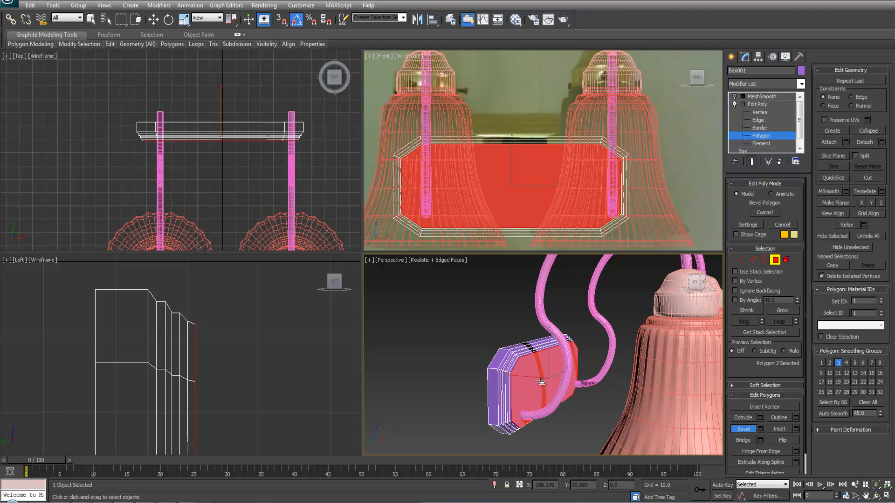
right_click(538, 380)
drag(533, 382, 527, 383)
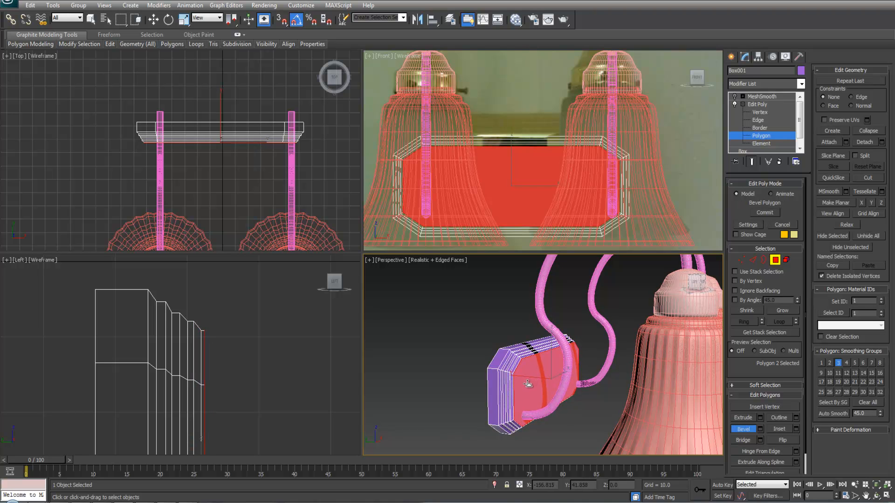
click(527, 383)
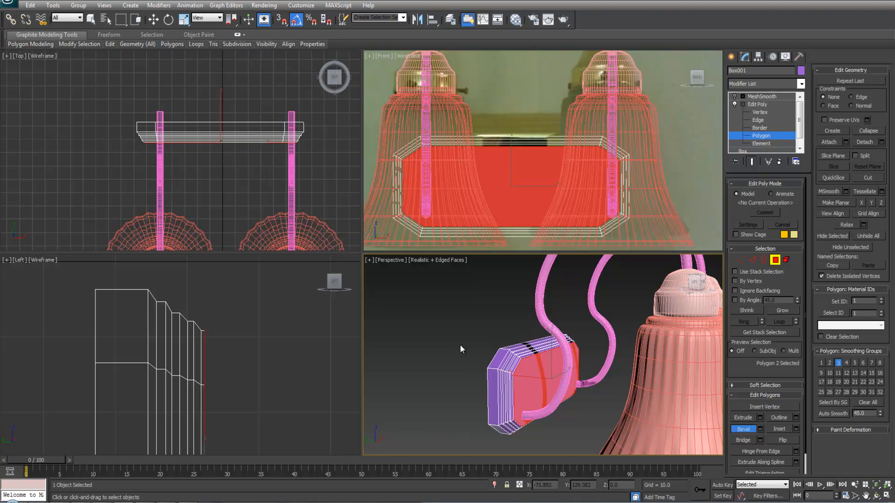
Move the backplate's eight rear vertices toward the front in the Top view to make the plate thinner
click(759, 112)
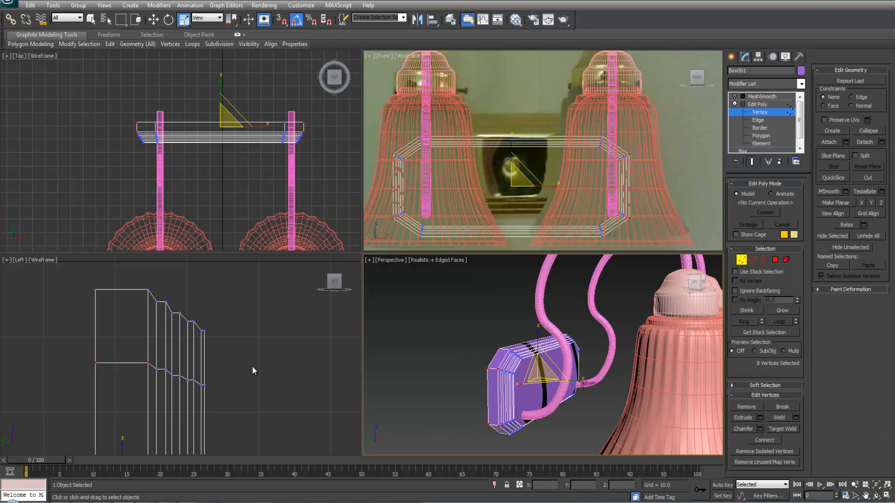
scroll(187, 164, up, 3)
key(w)
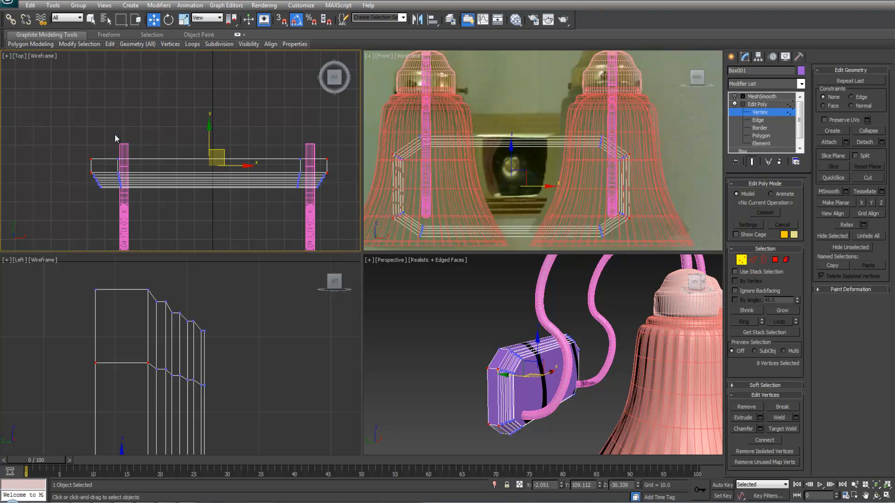
drag(313, 165, 340, 164)
drag(212, 127, 212, 134)
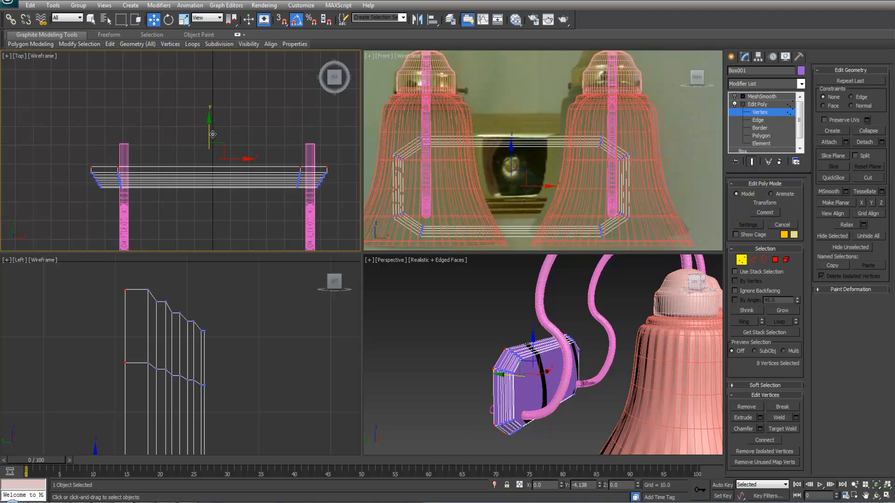
Leave vertex editing, turn MeshSmooth back on for the backplate and hide edged faces in the Perspective view
click(764, 104)
click(764, 97)
key(F4)
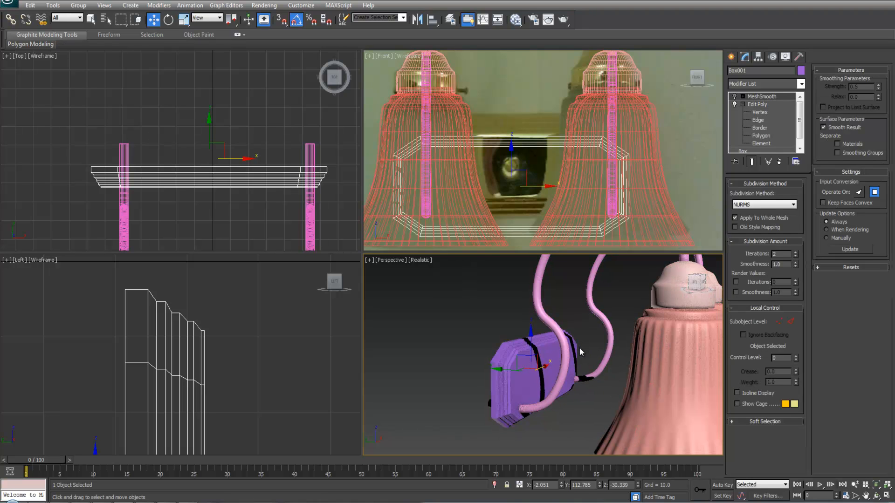
click(735, 97)
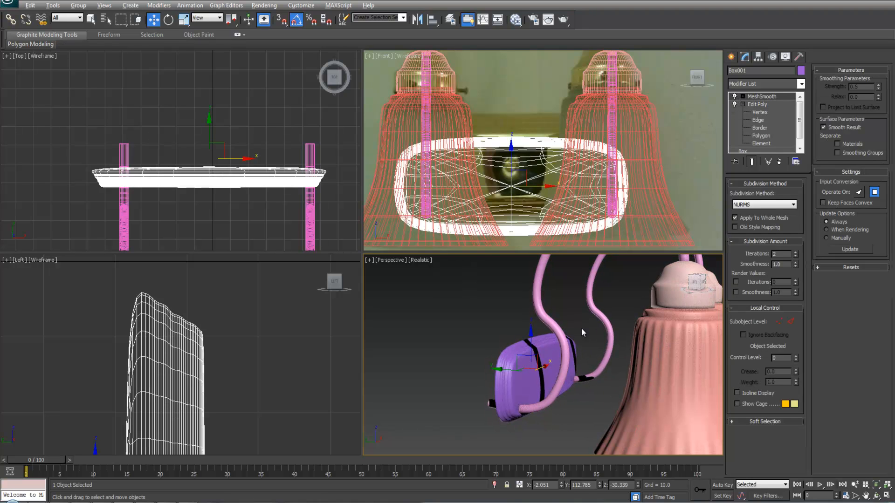
Raise the backplate's MeshSmooth iterations to 3 and inspect the stepped edge up close in Perspective
key(alt+w)
scroll(495, 349, down, 3)
alt+middle_drag(483, 341, 395, 298)
scroll(471, 286, up, 6)
alt+middle_drag(472, 285, 452, 315)
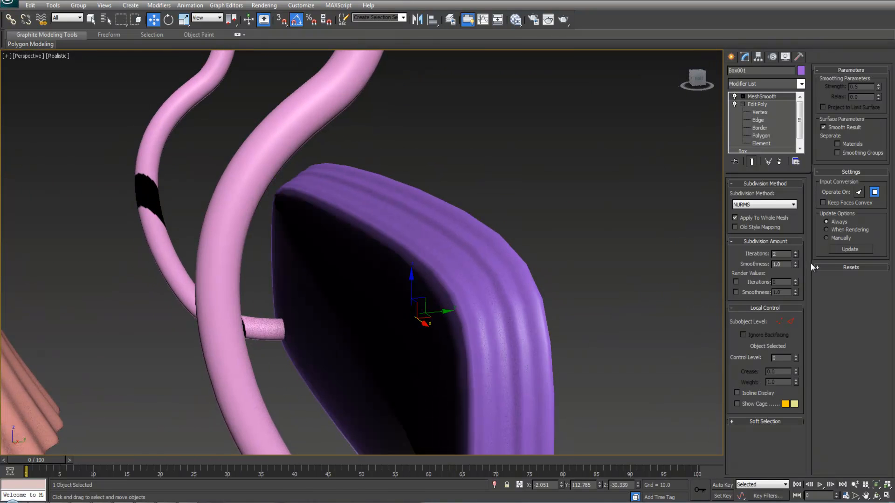
click(796, 253)
scroll(540, 314, down, 3)
alt+middle_drag(540, 314, 669, 215)
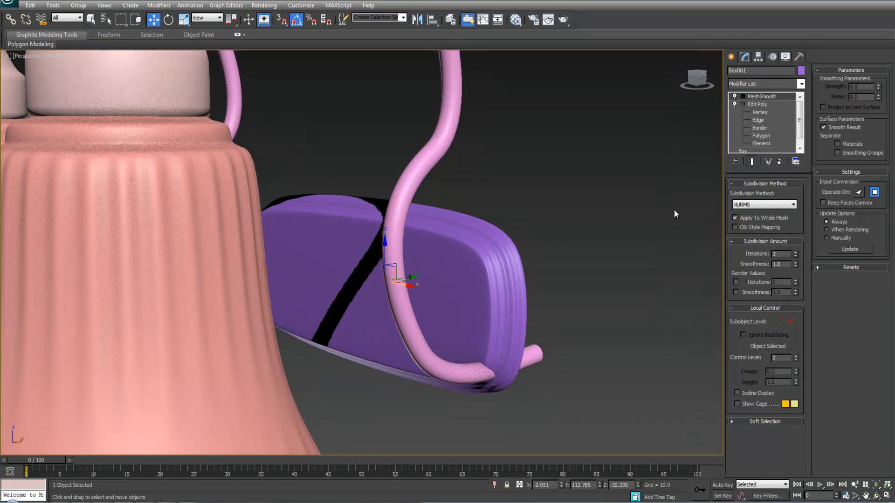
click(755, 112)
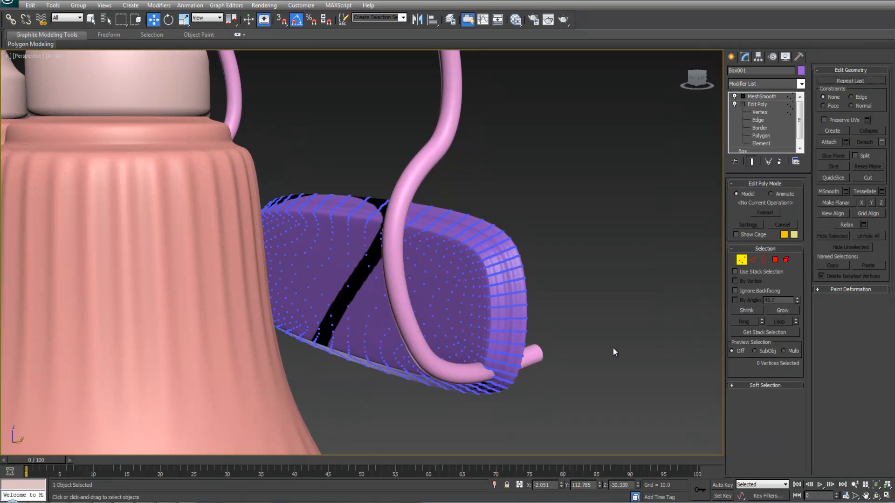
scroll(542, 330, down, 5)
alt+middle_drag(541, 330, 521, 331)
key(F3)
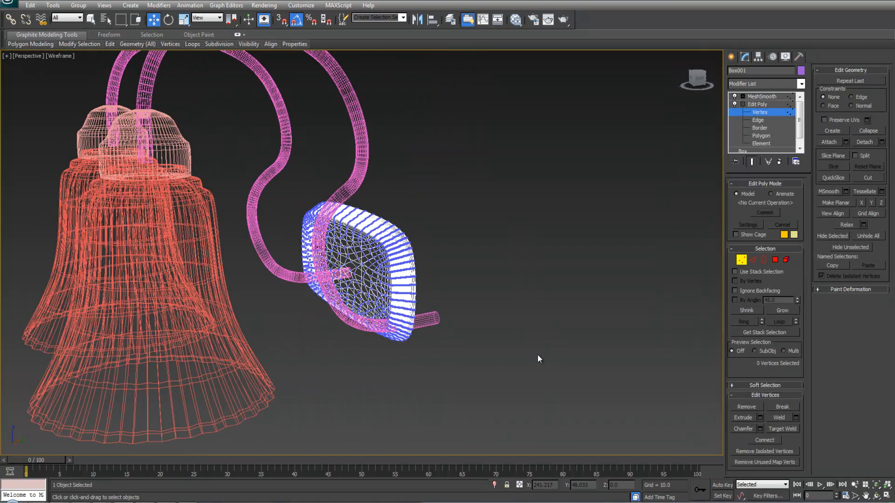
click(735, 96)
alt+middle_drag(550, 379, 517, 357)
drag(326, 363, 326, 362)
drag(352, 300, 426, 288)
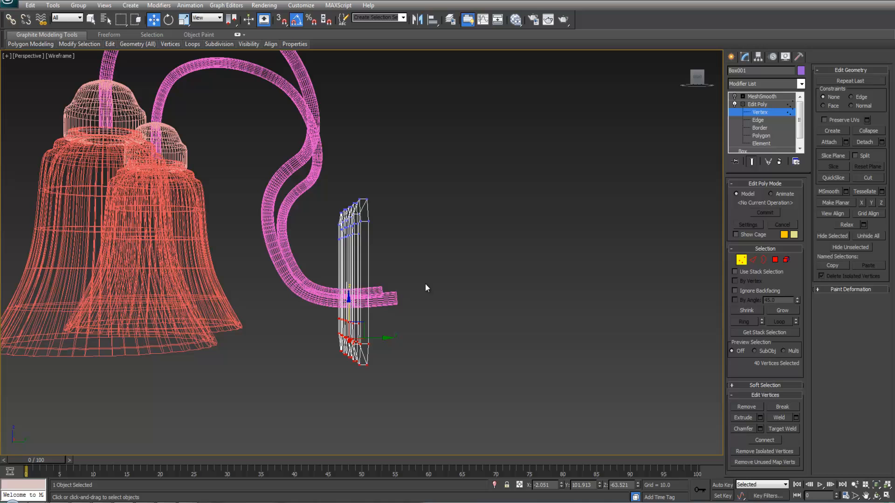
click(742, 104)
key(F3)
alt+middle_drag(523, 287, 532, 290)
scroll(532, 289, up, 3)
click(735, 96)
alt+middle_drag(608, 163, 543, 217)
scroll(541, 216, up, 2)
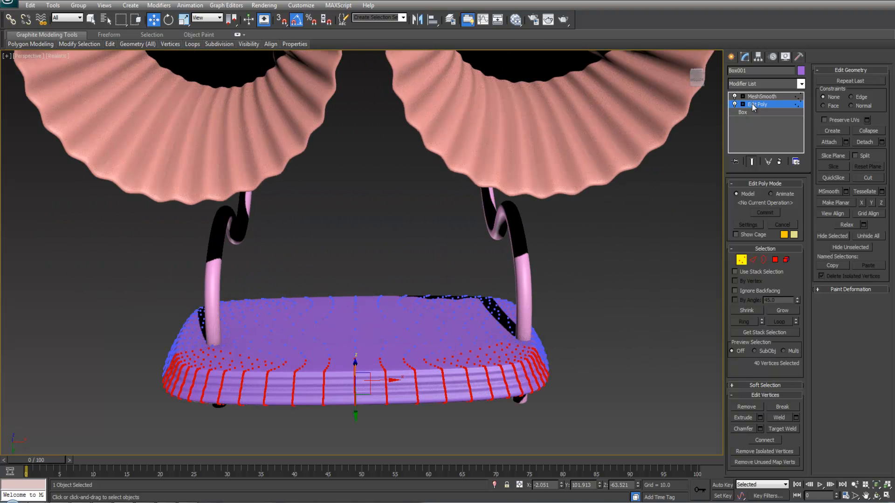
click(753, 104)
Shift the whole backplate slightly sideways along X in the Front view so it is centred between the two arms
key(alt+w)
right_click(493, 186)
key(alt+w)
scroll(438, 224, down, 2)
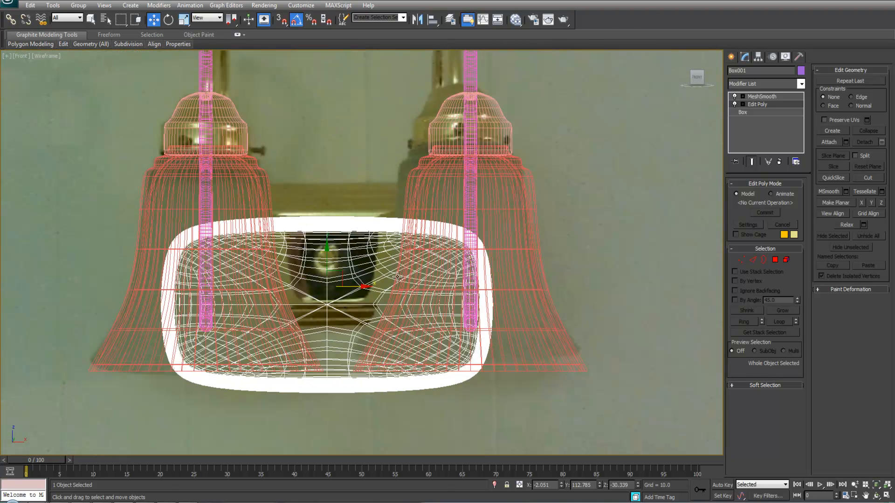
drag(366, 289, 374, 287)
key(alt+w)
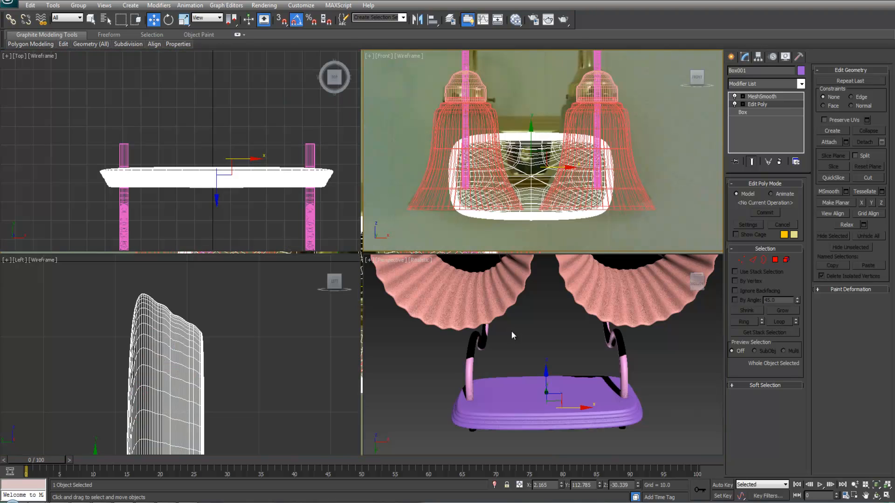
Review the assembled light in Perspective, deselect the backplate and examine the small side screw on the lamp cap in the Front reference photo
alt+middle_drag(549, 319, 466, 404)
scroll(491, 354, up, 3)
scroll(531, 150, up, 5)
scroll(541, 145, down, 4)
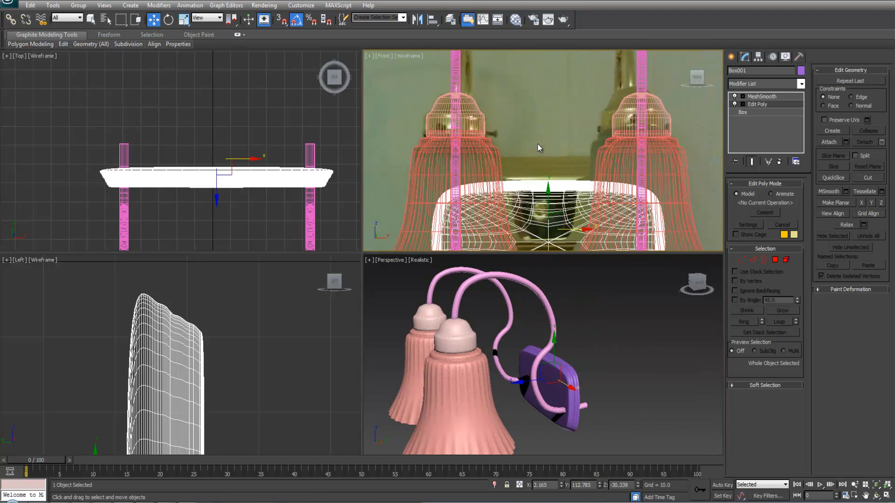
click(547, 137)
scroll(536, 158, down, 3)
scroll(534, 166, up, 3)
scroll(540, 168, down, 3)
scroll(559, 169, up, 3)
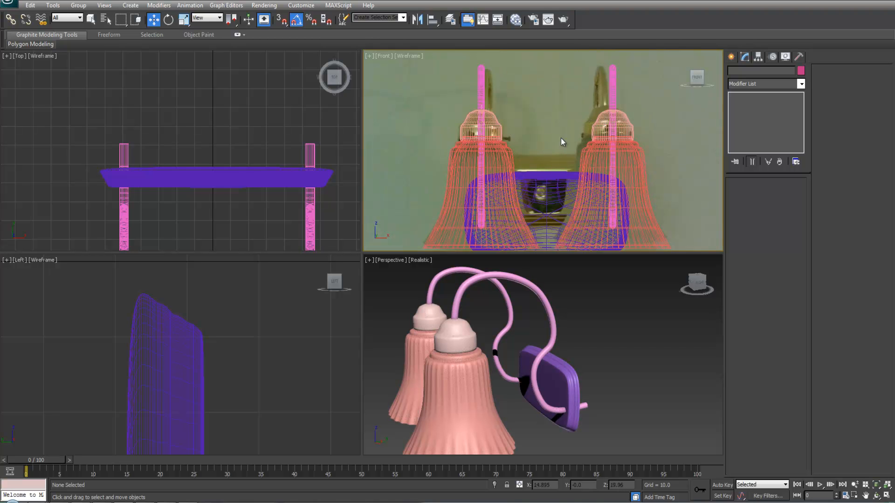
scroll(535, 117, up, 5)
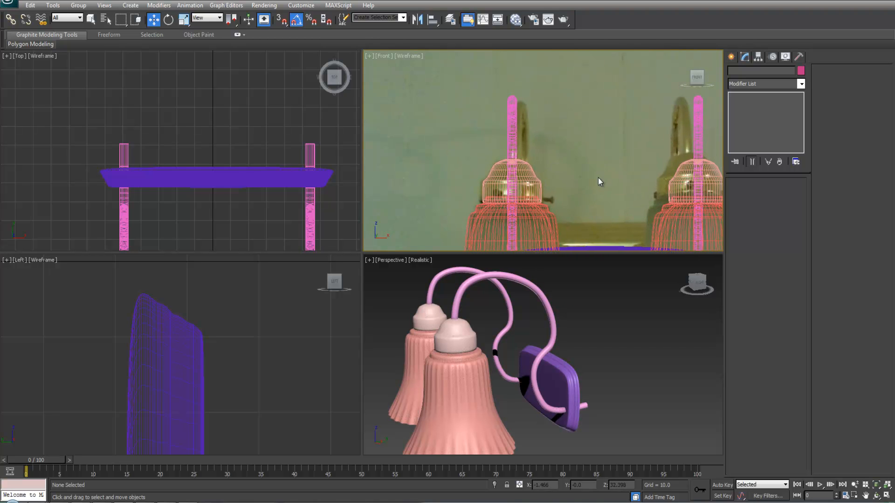
scroll(582, 163, up, 2)
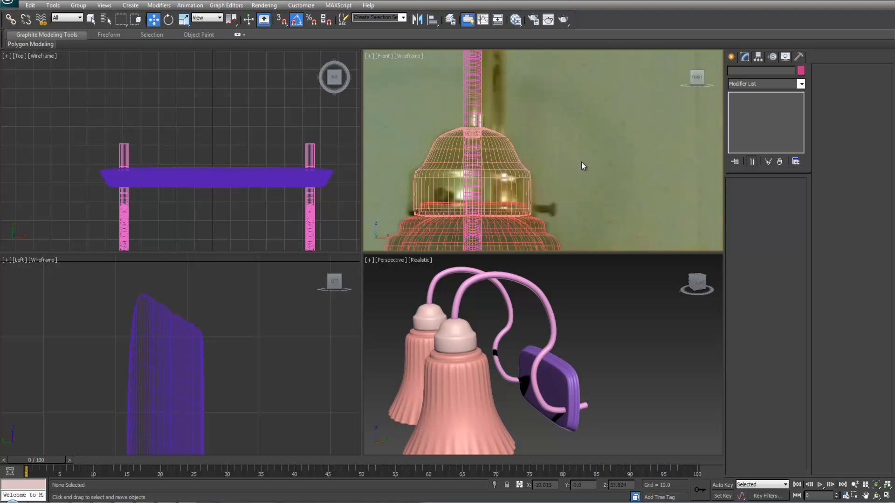
Create a cylinder with a radius of about 0.78 and height of about 5.52 over the lamp cap's side screw, pointing sideways
click(729, 57)
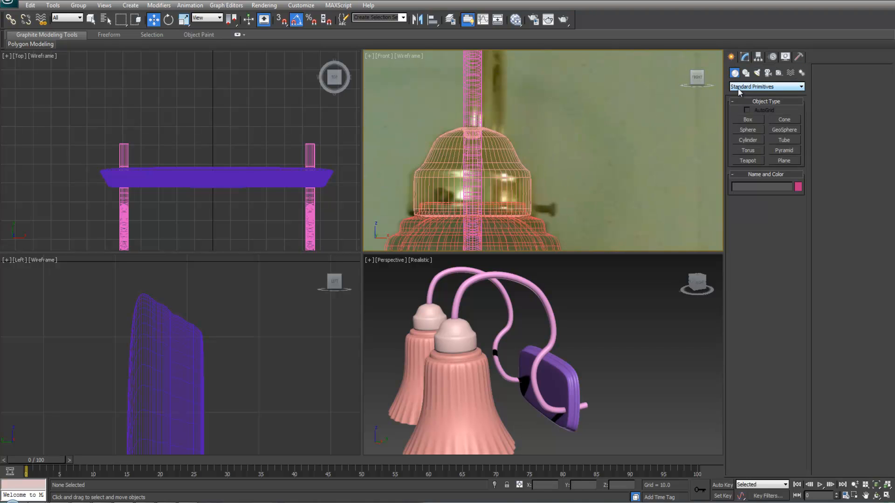
scroll(614, 179, up, 3)
middle_drag(609, 172, 587, 118)
drag(508, 198, 491, 220)
click(516, 161)
key(e)
key(w)
scroll(534, 203, up, 2)
Set the screw cylinder's number of sides to 20
click(744, 57)
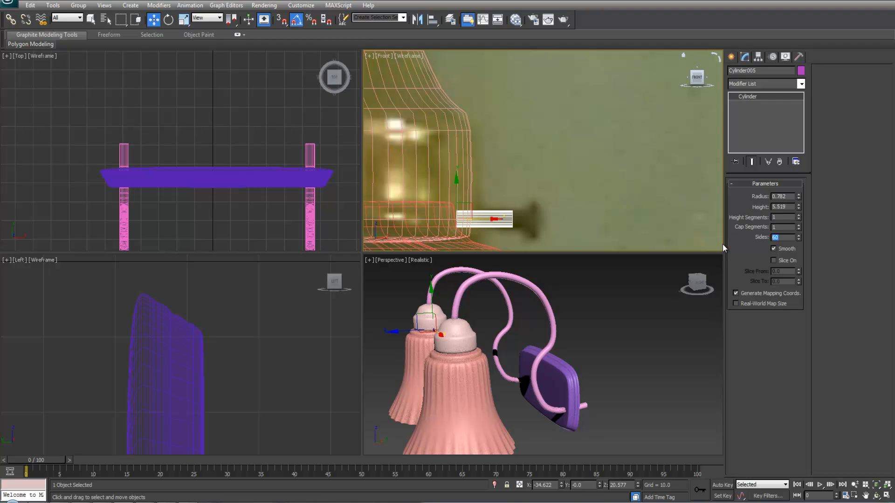
text(20)
key(Return)
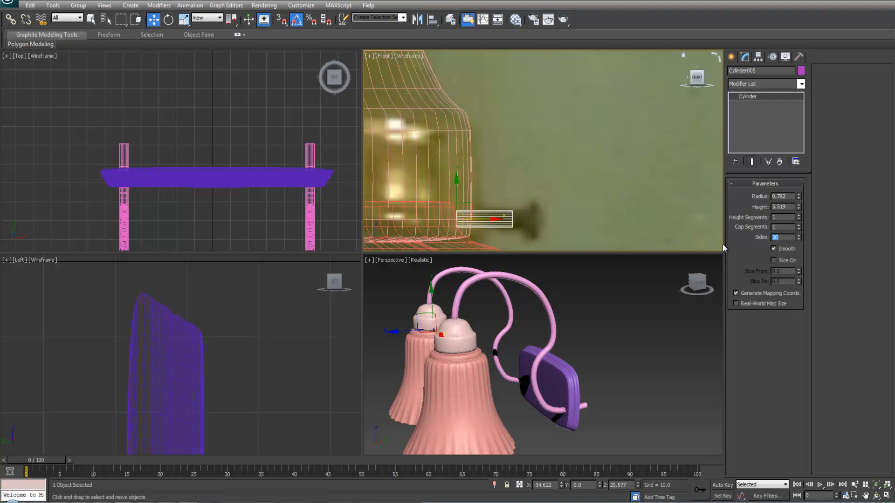
Add an Edit Poly modifier to the screw cylinder and frame it closely in the Perspective view
middle_drag(565, 202, 565, 190)
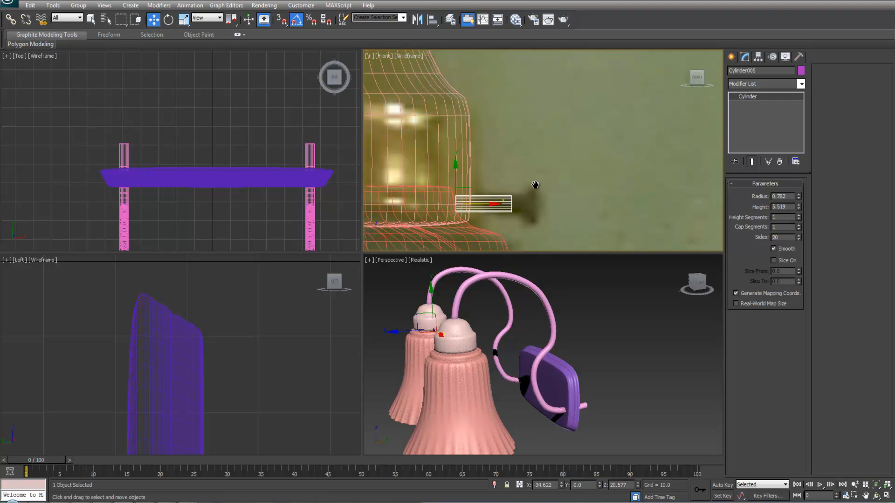
scroll(541, 183, down, 3)
scroll(563, 172, up, 3)
right_click(554, 356)
key(z)
scroll(531, 346, down, 4)
alt+middle_drag(531, 345, 661, 293)
click(800, 84)
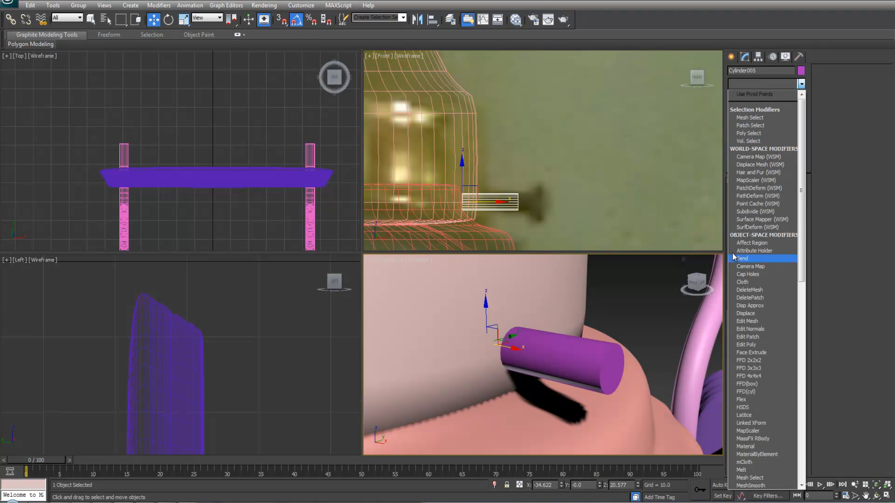
click(747, 345)
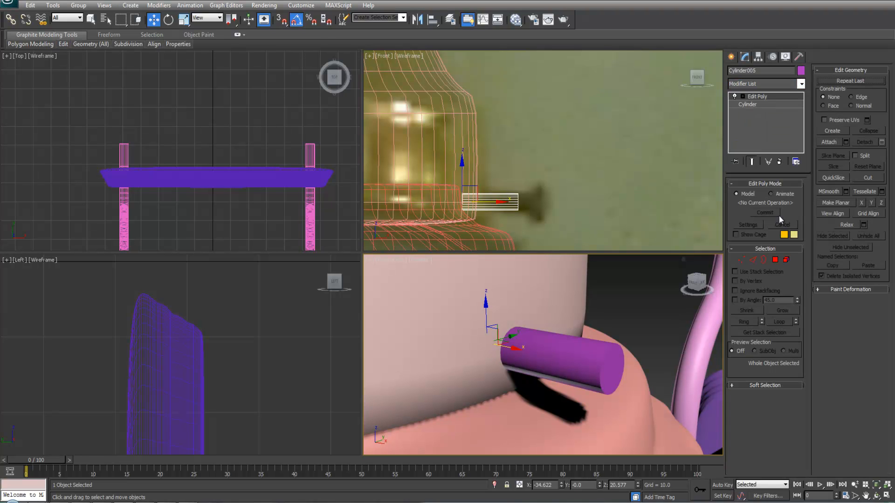
Select the cylinder's outer end polygon and bevel it repeatedly to form a wide screw head with chamfered edges
click(775, 259)
click(620, 363)
click(743, 429)
click(609, 372)
drag(608, 374, 633, 373)
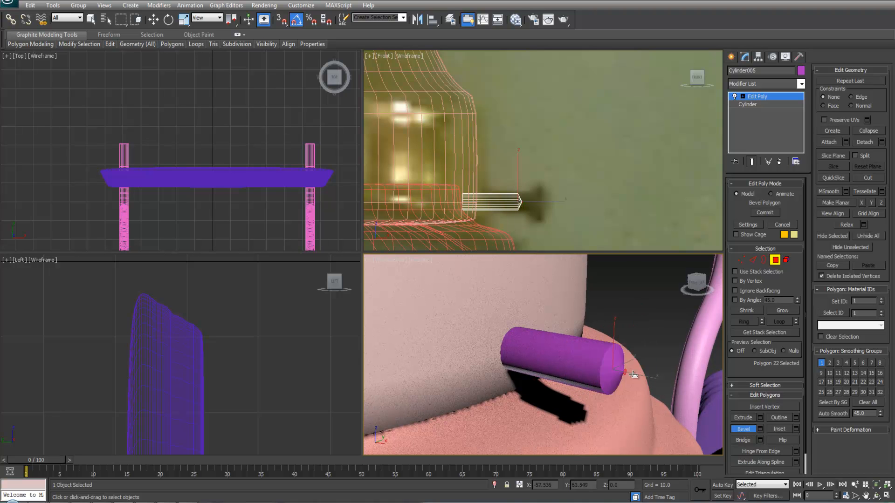
click(634, 369)
drag(634, 371, 633, 380)
click(605, 303)
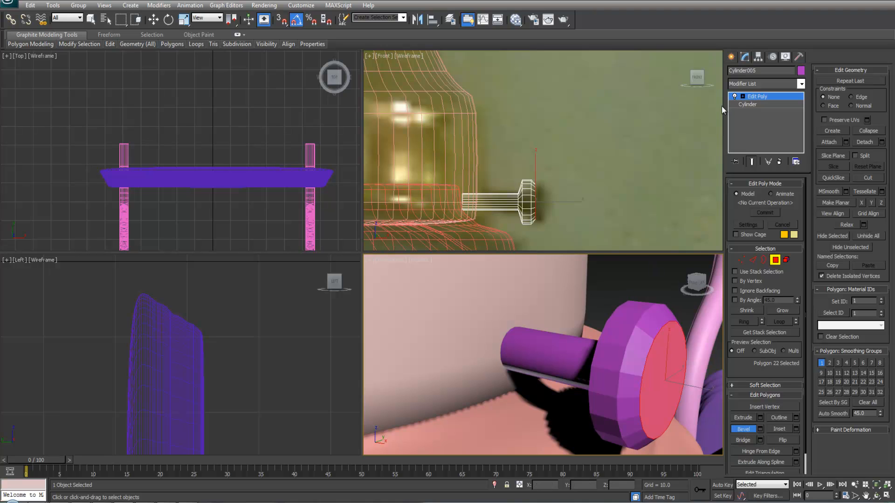
Switch Perspective to wireframe, then select the screw's inner end polygon and bevel it slightly inward
key(F3)
alt+middle_drag(543, 325, 598, 334)
mouse_move(515, 349)
middle_down()
mouse_move(583, 336)
mouse_move(564, 372)
middle_up()
click(554, 406)
drag(554, 411, 554, 410)
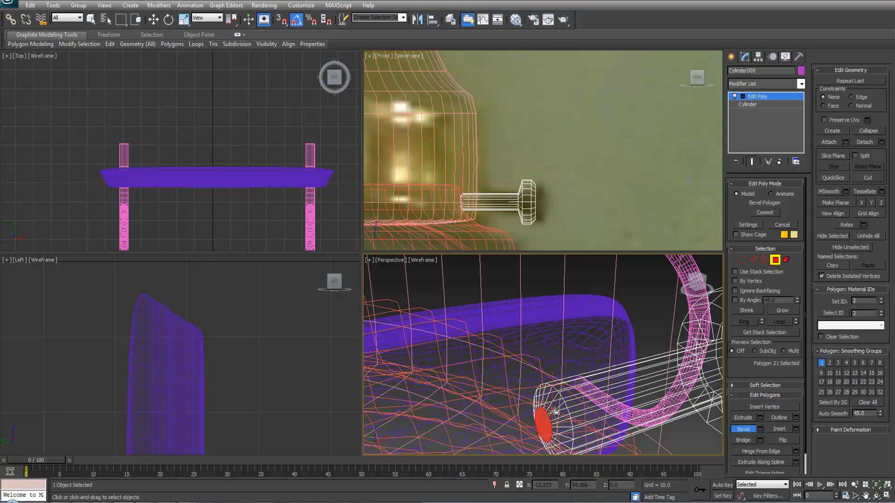
click(554, 411)
key(w)
Leave polygon editing, add a MeshSmooth modifier to the screw and return the Perspective view to shaded display
scroll(568, 320, down, 4)
alt+middle_drag(567, 320, 536, 326)
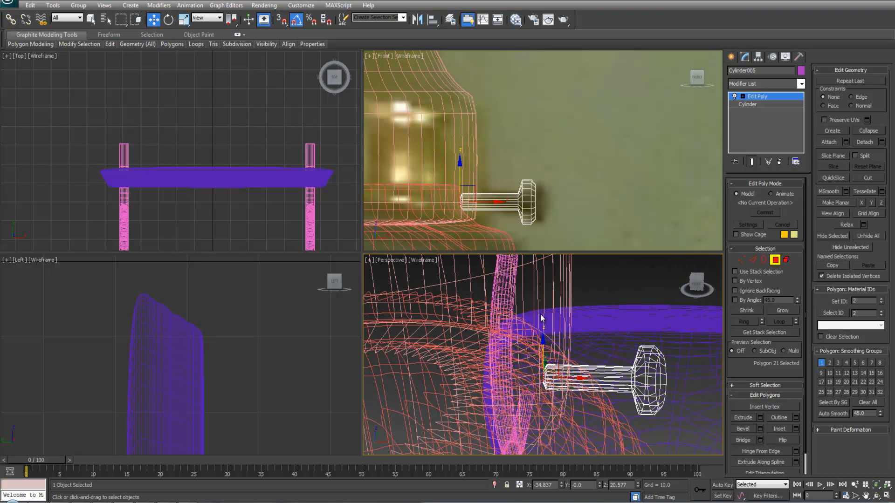
click(765, 99)
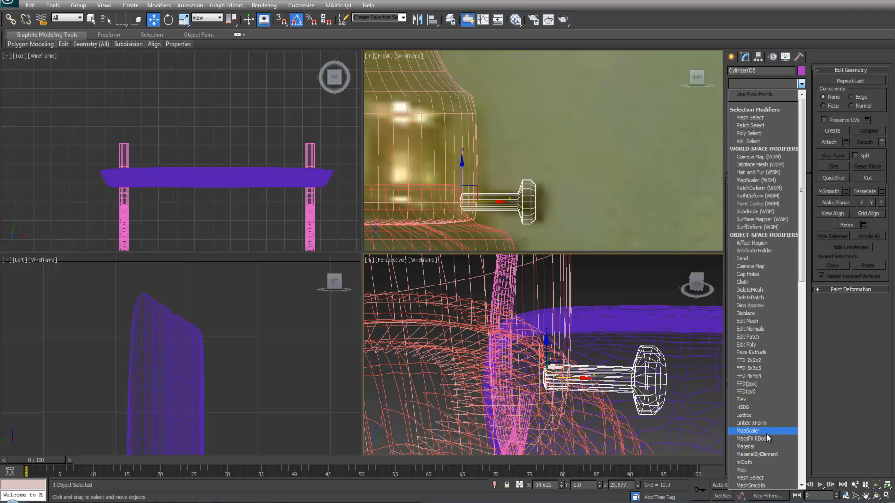
click(747, 485)
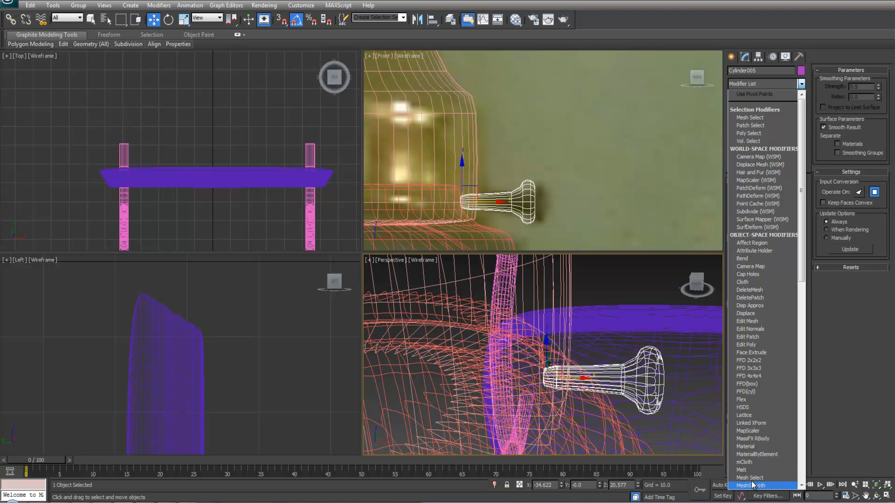
key(F3)
scroll(653, 347, down, 4)
alt+middle_drag(627, 352, 603, 341)
scroll(543, 198, down, 6)
scroll(541, 203, down, 2)
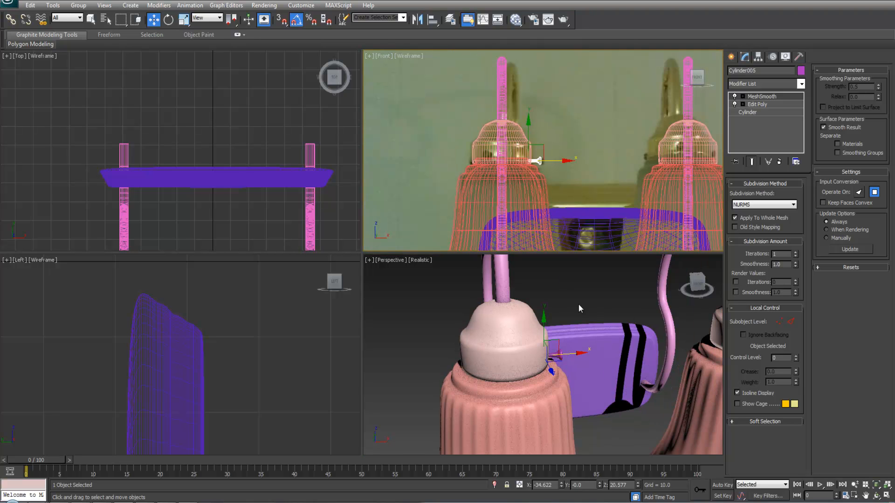
Inspect the smoothed screw up close beside the lamp cap and return to its Edit Poly level
scroll(540, 202, up, 2)
scroll(589, 338, up, 8)
alt+middle_drag(589, 339, 569, 328)
click(757, 103)
alt+middle_drag(625, 353, 626, 335)
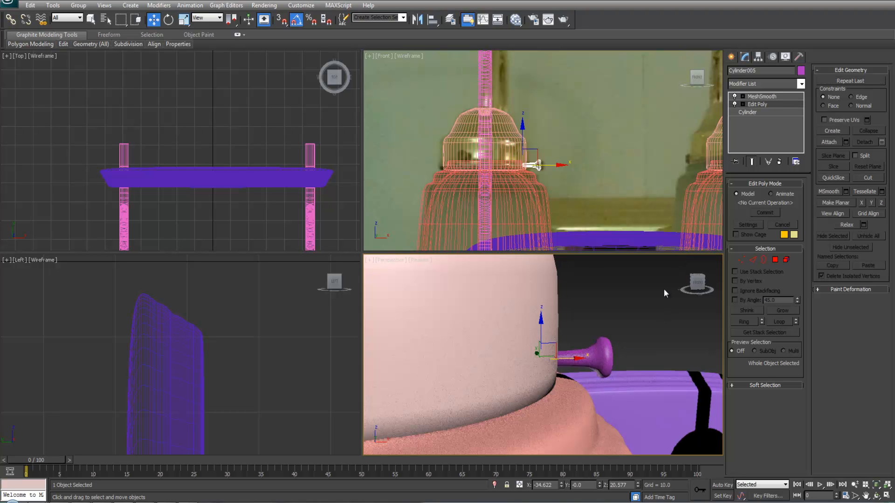
Select the edge loop where the screw's shank meets its head, chamfer it slightly, and restore the smoothed, shaded display
click(735, 96)
click(753, 260)
scroll(596, 351, up, 4)
middle_drag(656, 353, 654, 353)
key(F3)
scroll(616, 362, up, 3)
click(655, 353)
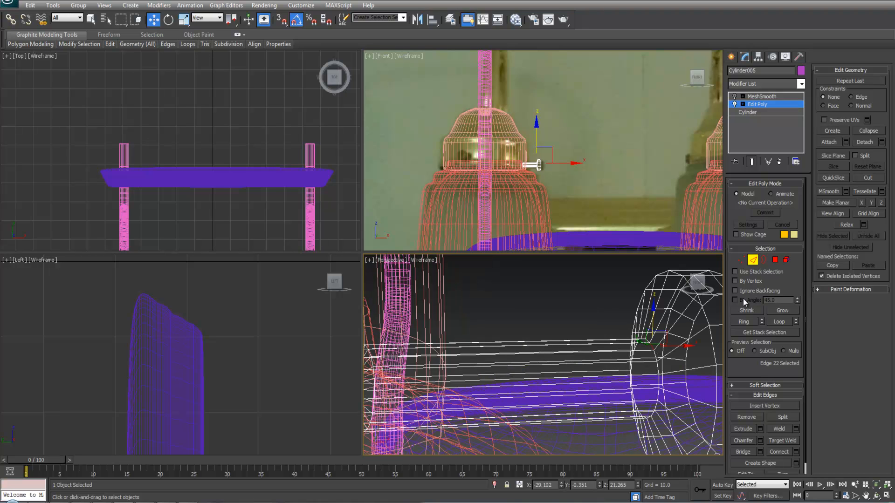
click(777, 321)
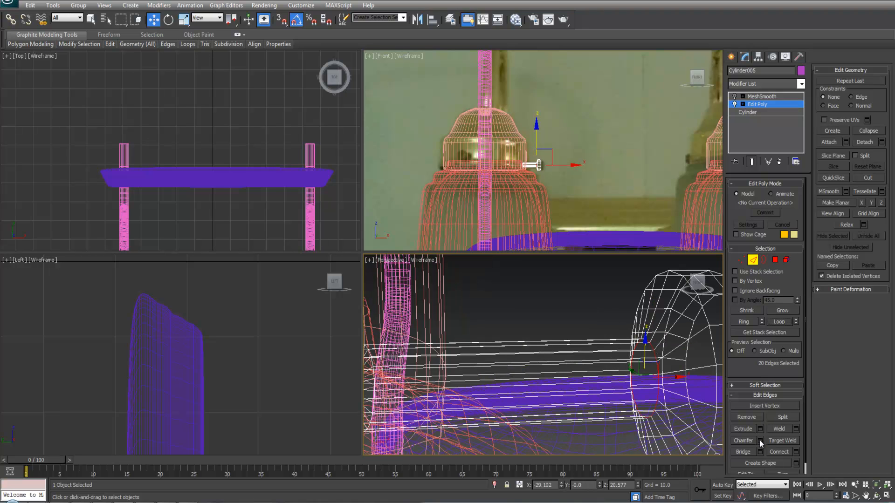
click(760, 441)
drag(551, 363, 540, 362)
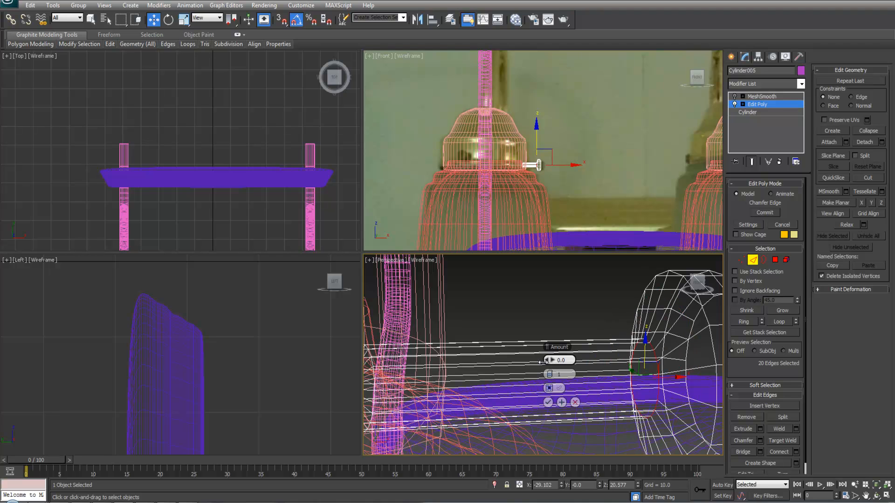
click(548, 401)
click(755, 105)
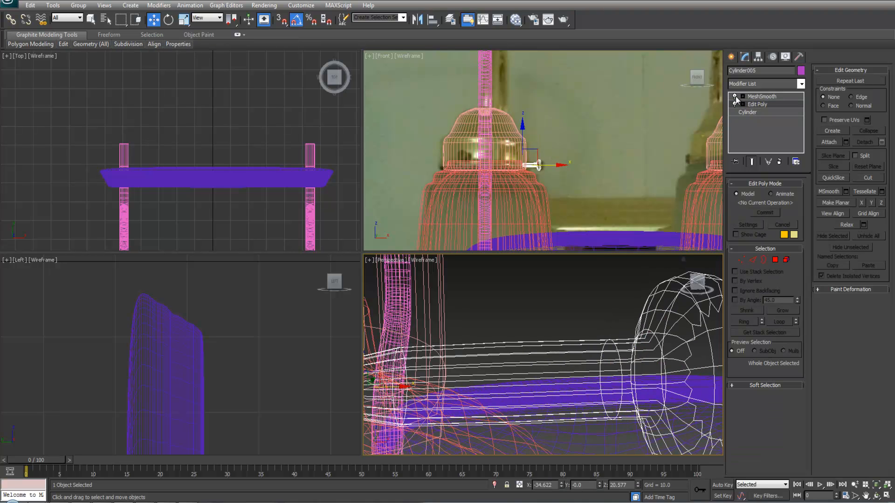
key(F3)
scroll(585, 355, down, 5)
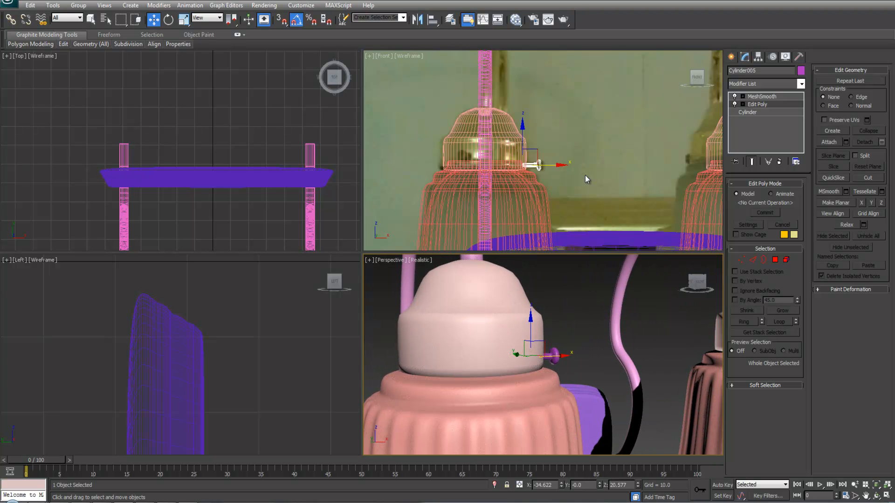
scroll(513, 303, down, 3)
middle_drag(230, 163, 251, 63)
scroll(213, 160, down, 4)
scroll(250, 110, up, 6)
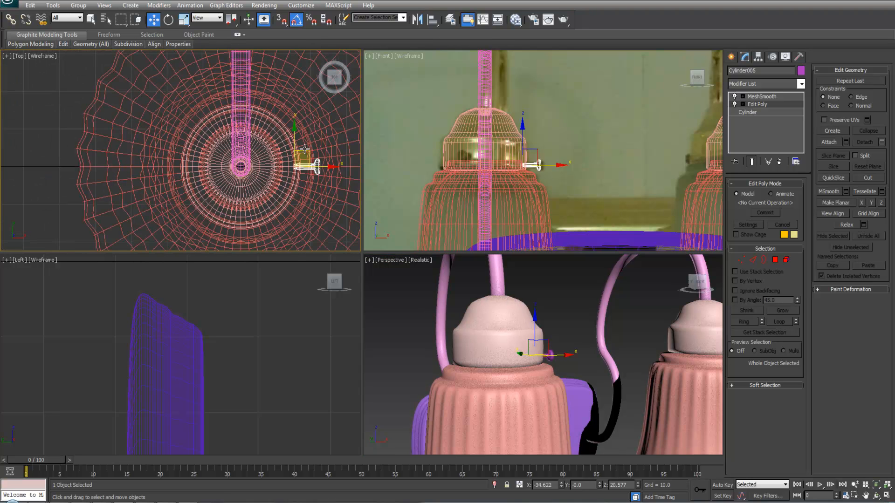
middle_drag(311, 128, 308, 140)
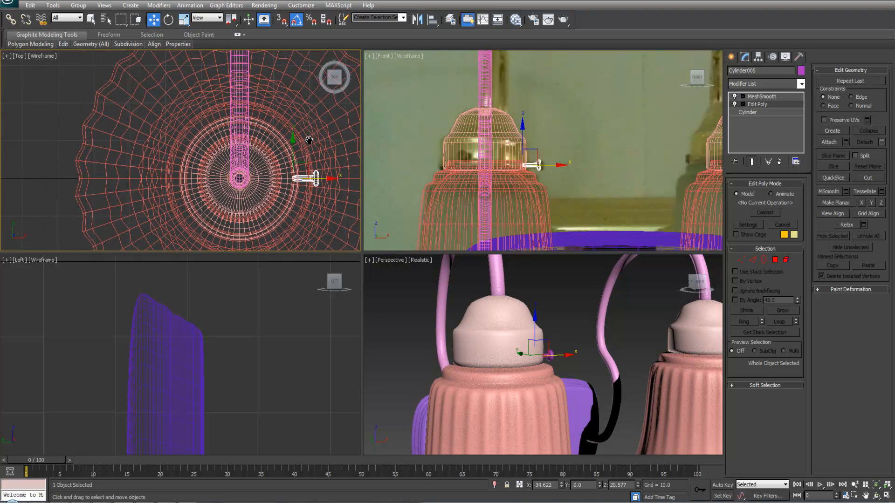
click(758, 58)
click(764, 119)
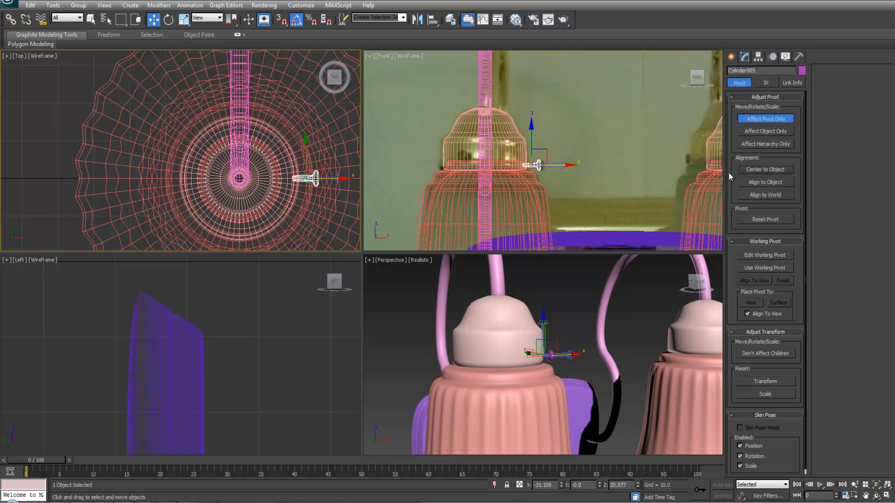
click(351, 170)
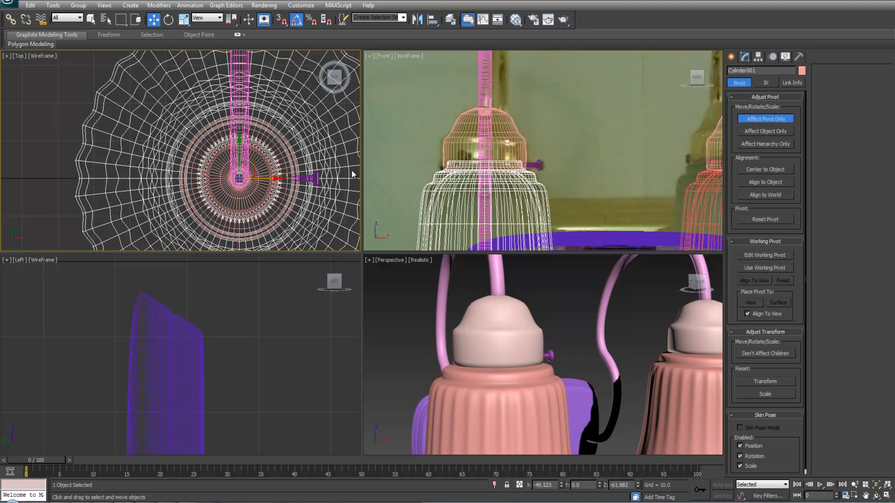
click(769, 120)
key(e)
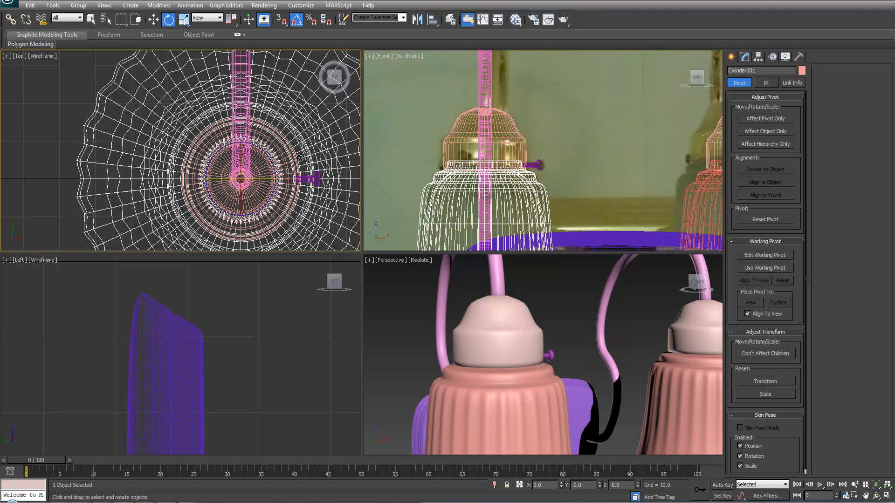
shift+drag(269, 160, 336, 150)
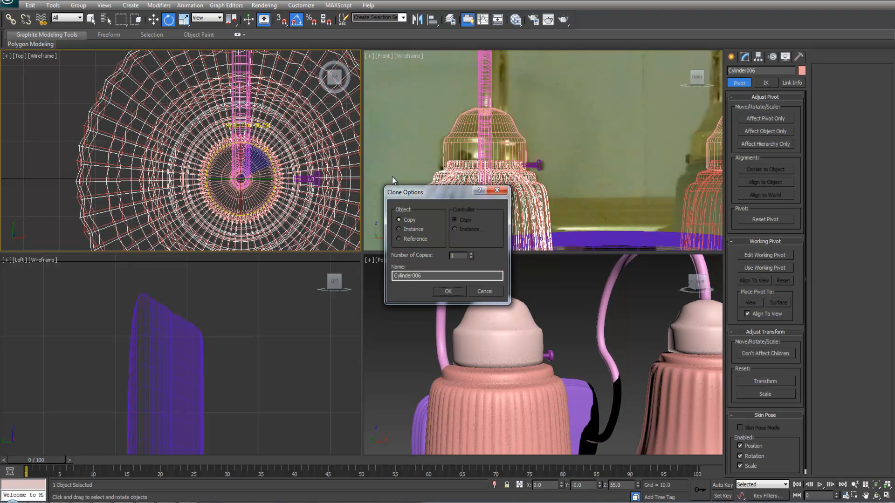
click(484, 291)
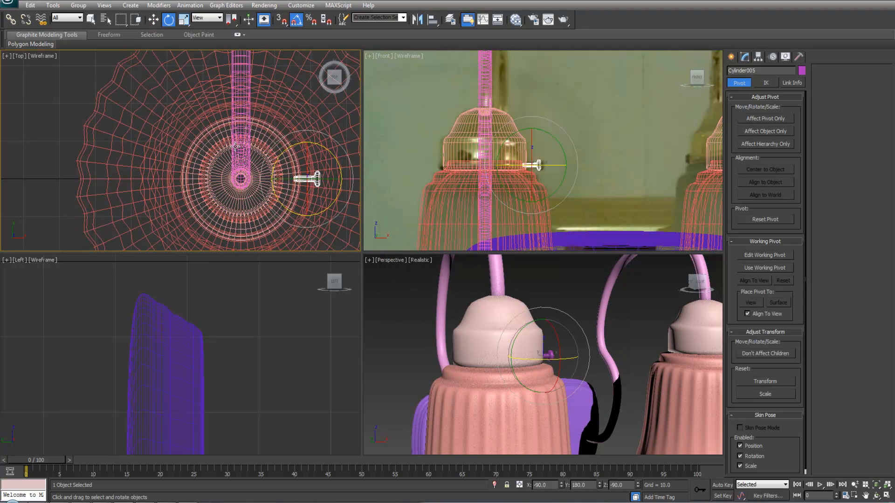
Align the screw's pivot to the lampshade's pivot point using the X and Z positions, then end pivot editing
click(749, 118)
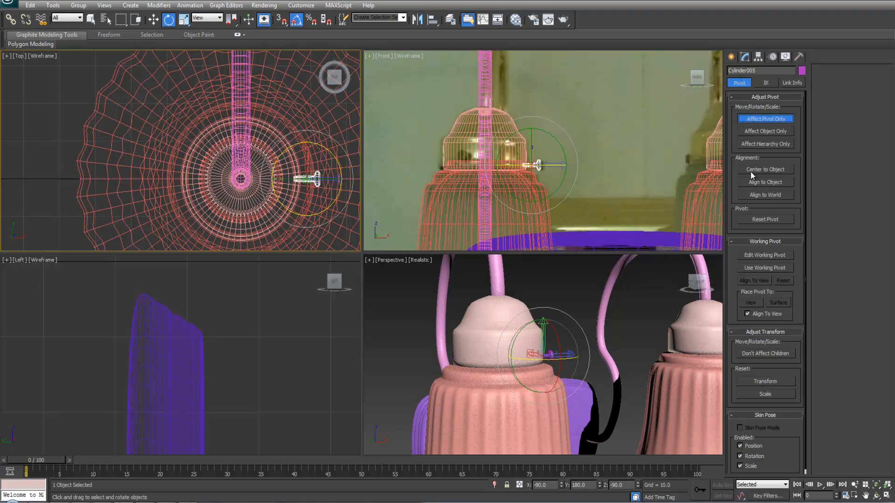
click(750, 170)
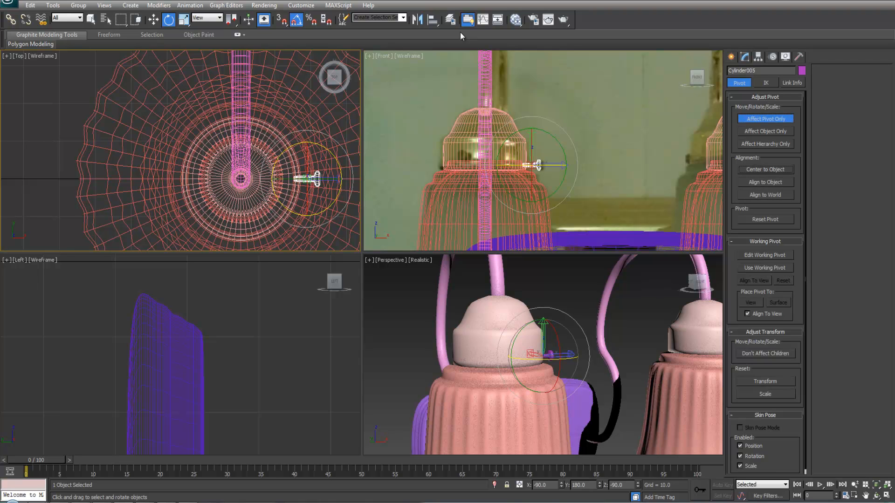
click(431, 21)
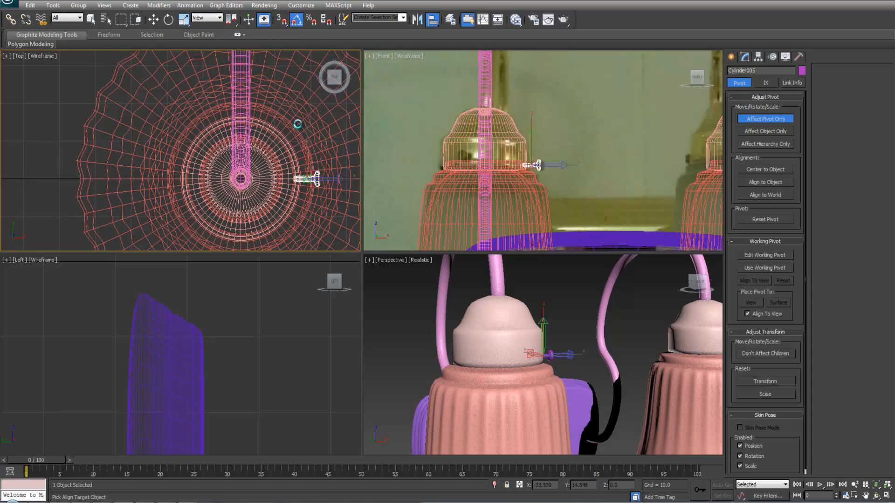
click(443, 307)
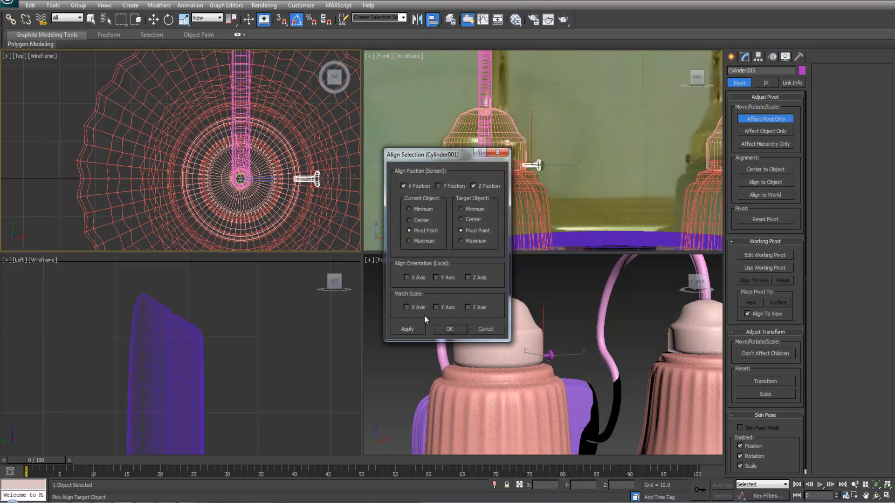
click(450, 325)
click(457, 320)
click(768, 119)
Try one copy of the screw rotated 90 degrees around the lamp, inspect the lamp, and undo the copy
click(308, 178)
key(e)
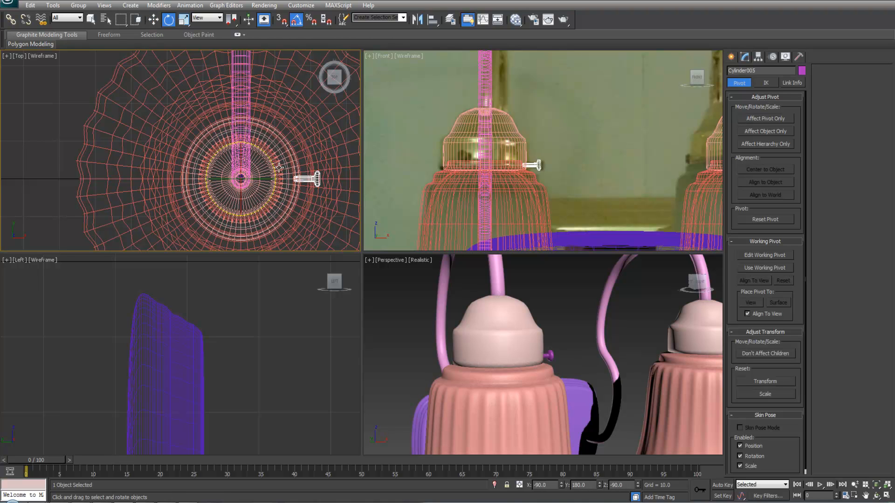
shift+drag(268, 161, 261, 118)
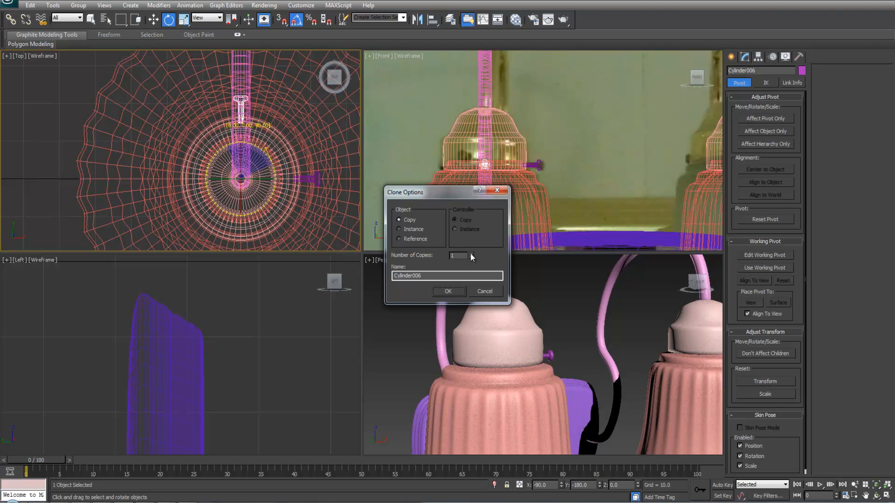
click(447, 291)
mouse_move(489, 336)
alt+middle_down()
mouse_move(506, 361)
mouse_move(421, 341)
mouse_move(371, 351)
mouse_move(630, 326)
mouse_move(438, 315)
mouse_move(521, 329)
mouse_move(435, 299)
alt+middle_up()
scroll(630, 325, down, 5)
key(F3)
scroll(631, 325, down, 3)
key(F3)
scroll(561, 322, down, 5)
scroll(521, 329, down, 5)
scroll(229, 165, down, 3)
key(ctrl+z)
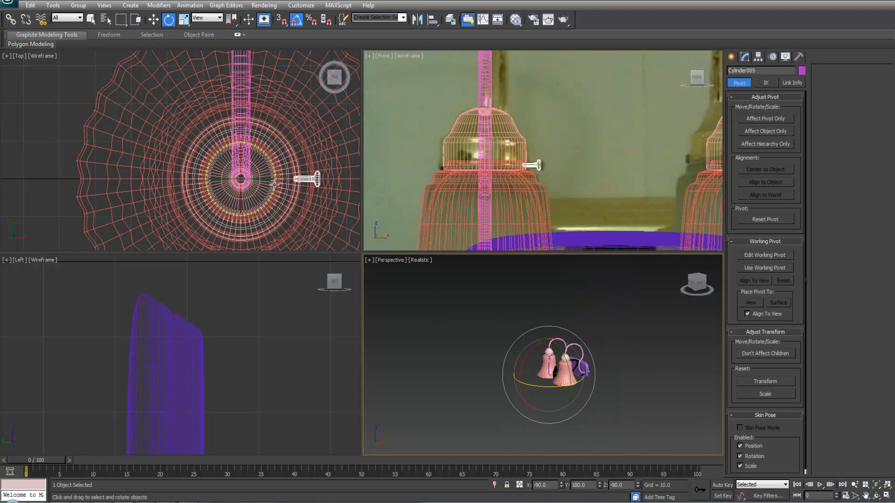
Move the screw inward along X to -51.23 so it sits deeper in the lamp cap, and check the fit up close
key(w)
drag(269, 179, 250, 180)
right_click(608, 321)
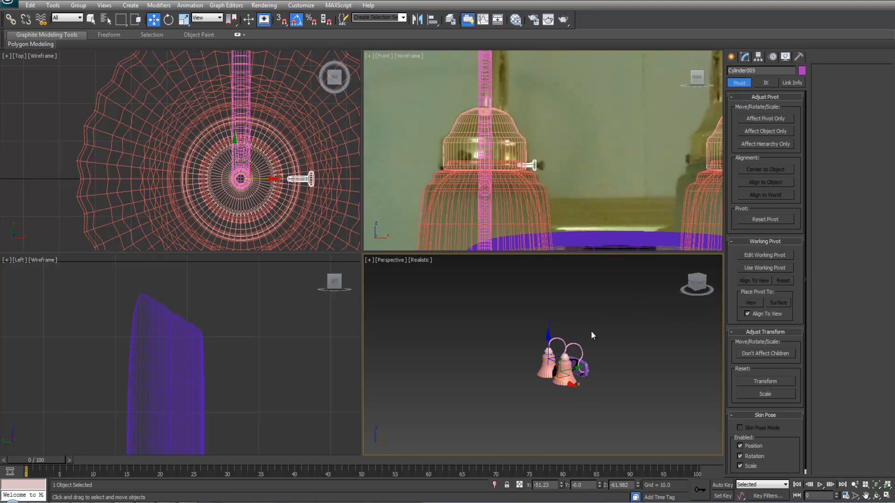
key(z)
scroll(595, 345, down, 4)
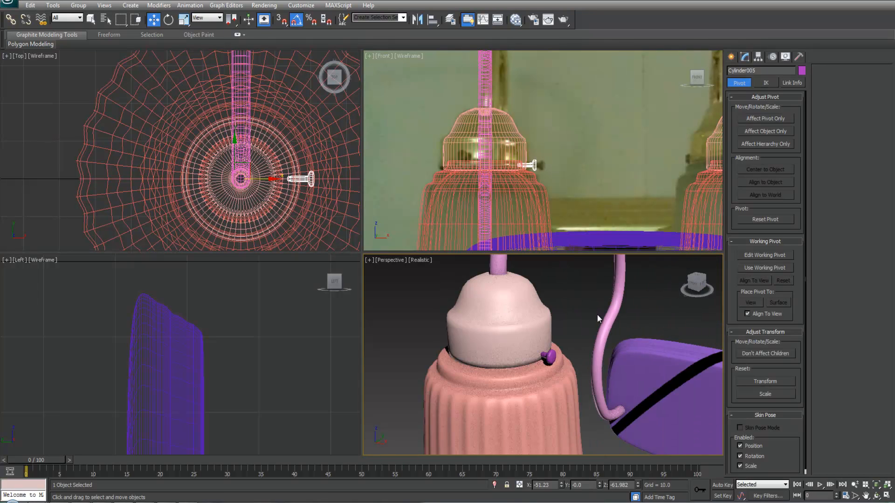
scroll(589, 334, up, 5)
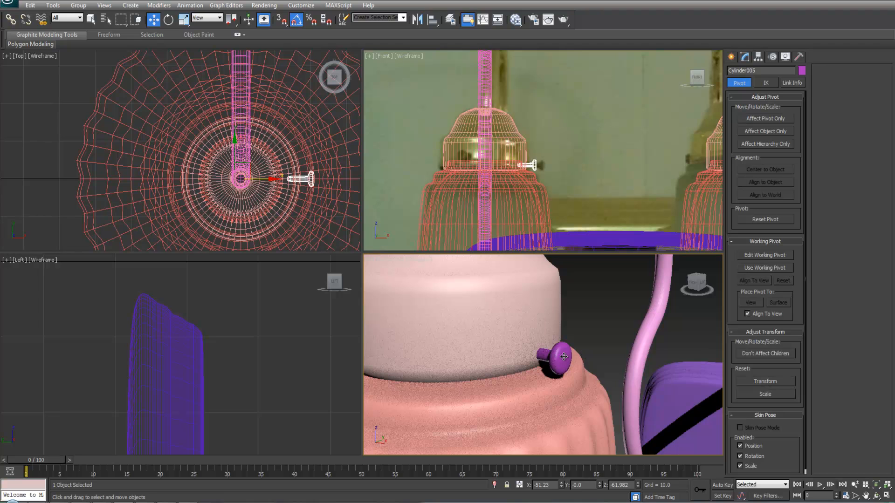
Activate Scale, switch the Perspective view to wireframe and maximize it with both lamps in sight
key(r)
scroll(564, 356, down, 3)
key(F3)
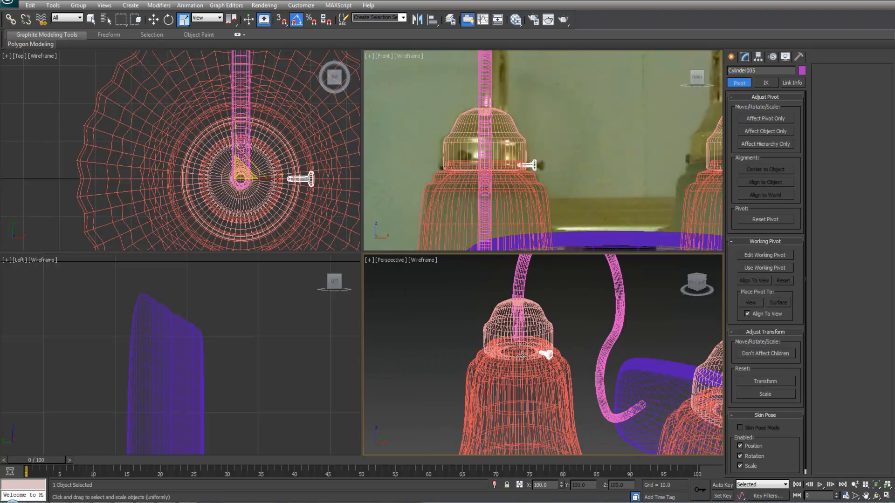
scroll(544, 349, up, 2)
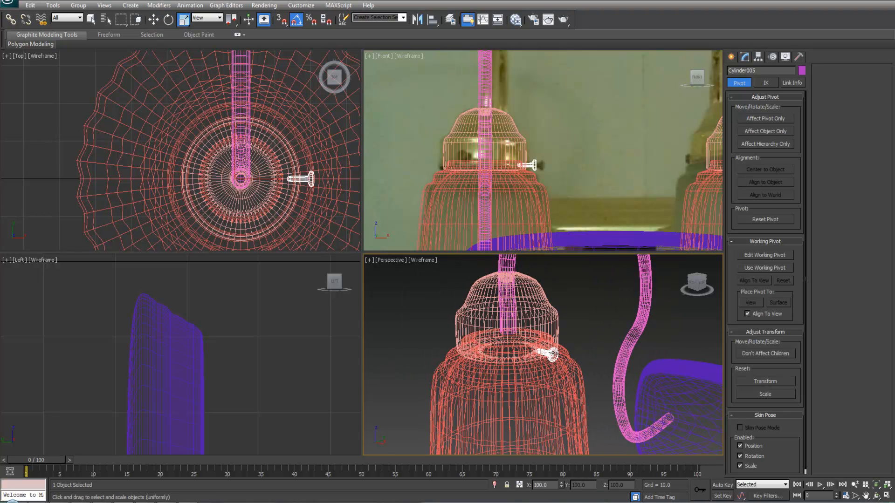
right_click(301, 213)
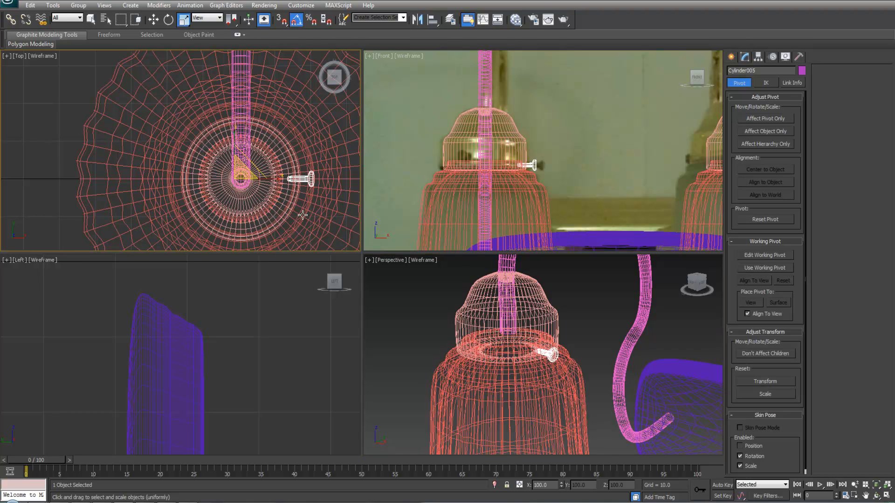
scroll(301, 214, up, 2)
right_click(449, 186)
right_click(585, 336)
scroll(580, 317, down, 2)
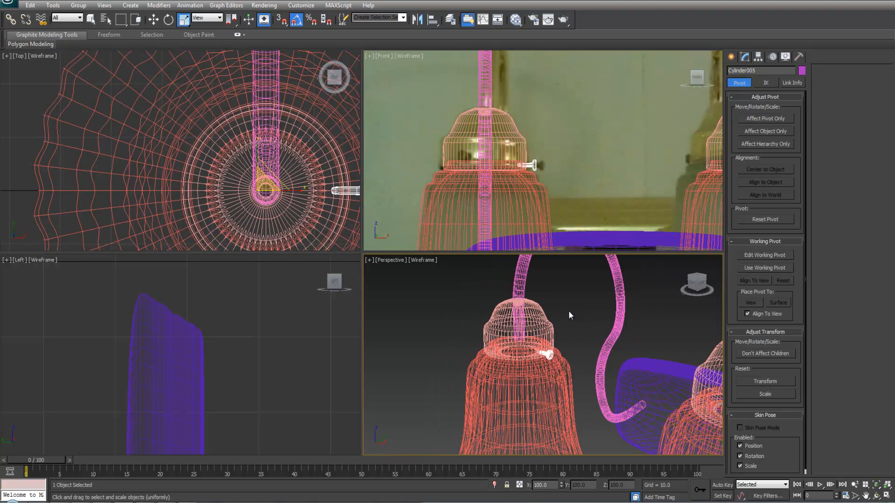
key(alt+w)
scroll(510, 292, down, 5)
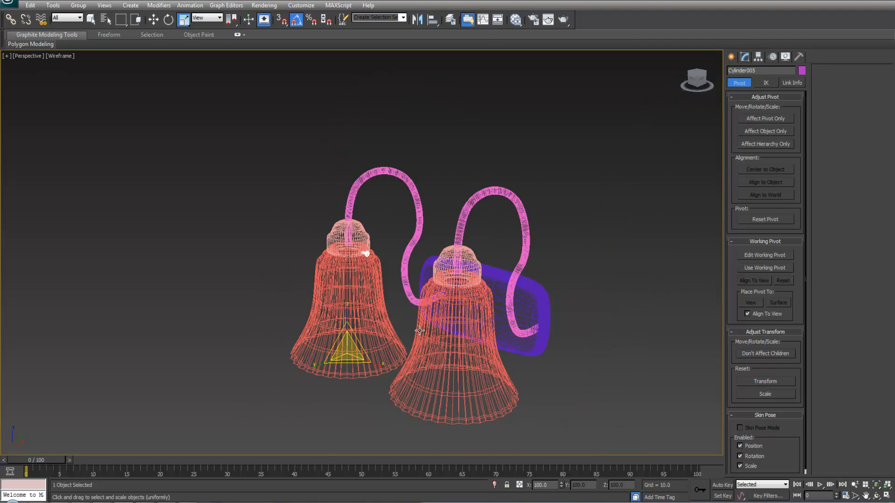
alt+middle_drag(411, 325, 447, 330)
scroll(616, 217, up, 3)
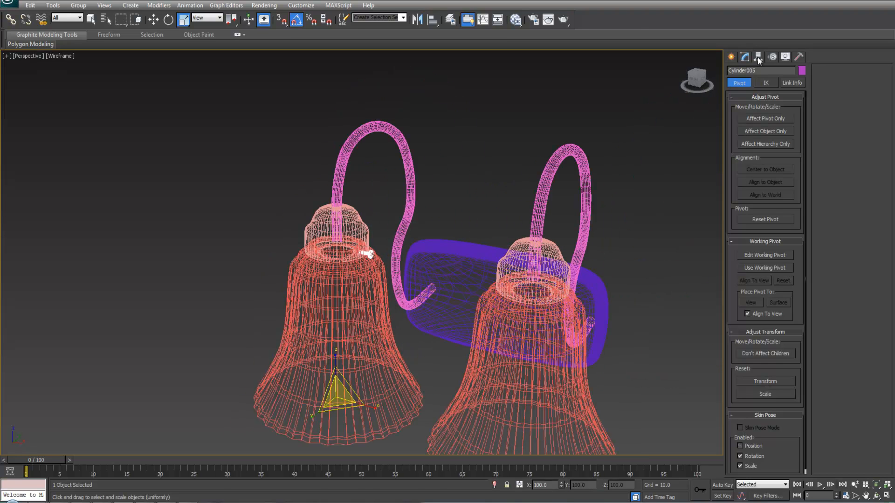
Center the screw's pivot on the object and scale the screw to about 76 percent in X and Y
click(765, 119)
click(766, 181)
click(766, 170)
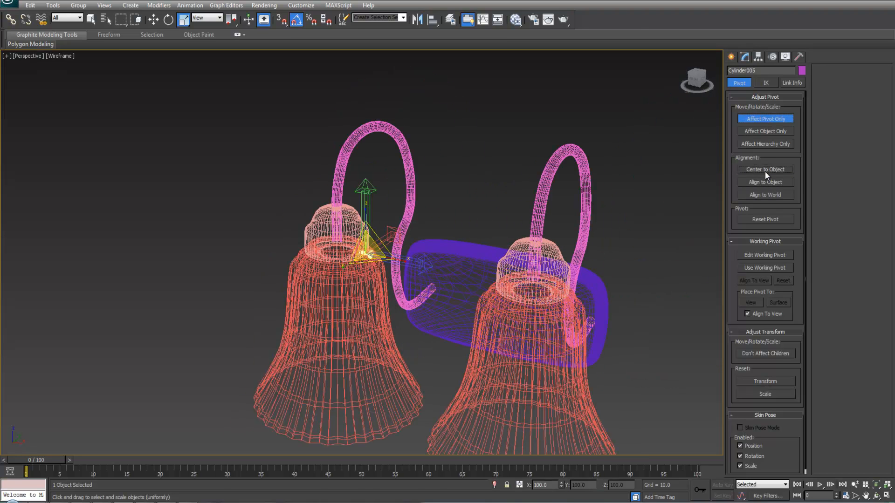
click(760, 120)
scroll(393, 262, up, 4)
scroll(393, 263, up, 5)
drag(377, 245, 386, 250)
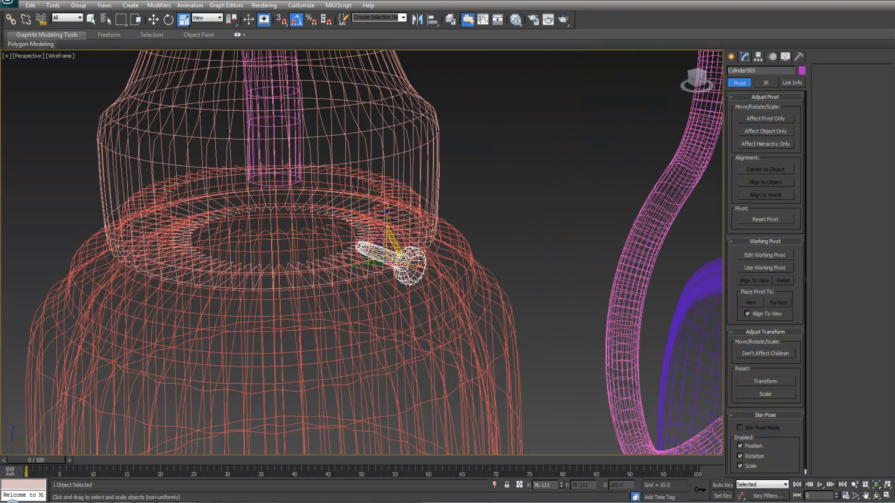
At the Edit Poly vertex level, select the vertices joining the screw's shank and head and move them outward along X to flatten the head's underside
alt+middle_drag(386, 250, 471, 275)
click(744, 56)
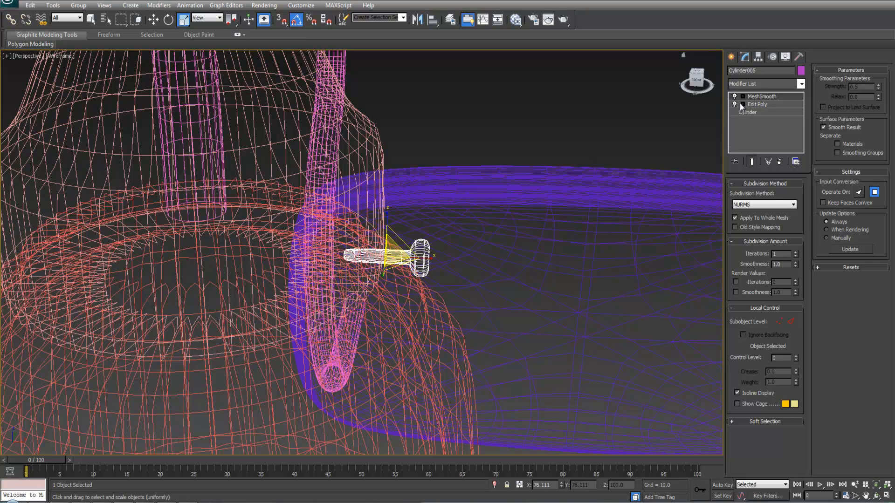
click(742, 104)
click(759, 112)
alt+middle_drag(510, 227, 416, 231)
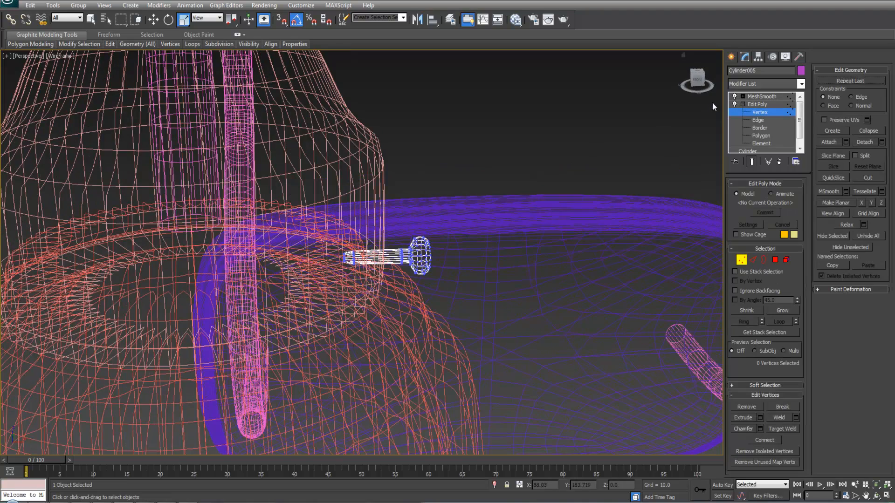
scroll(483, 240, up, 5)
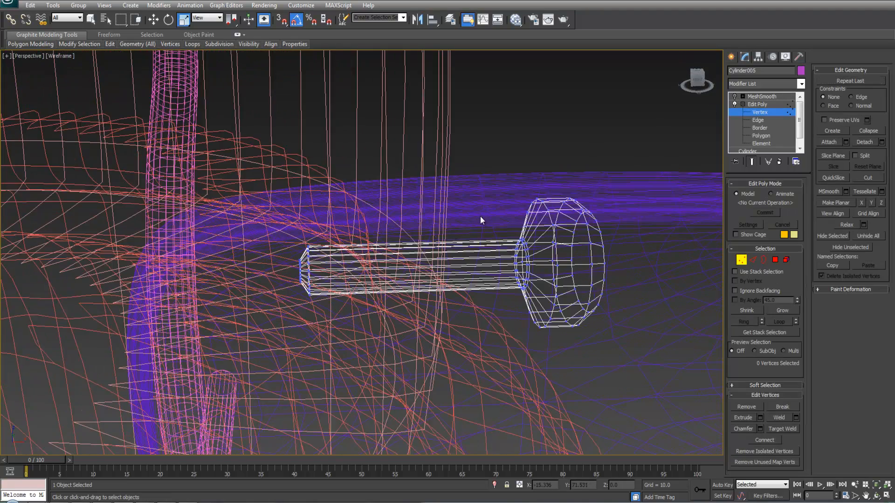
alt+middle_drag(494, 236, 481, 231)
drag(499, 228, 531, 310)
key(w)
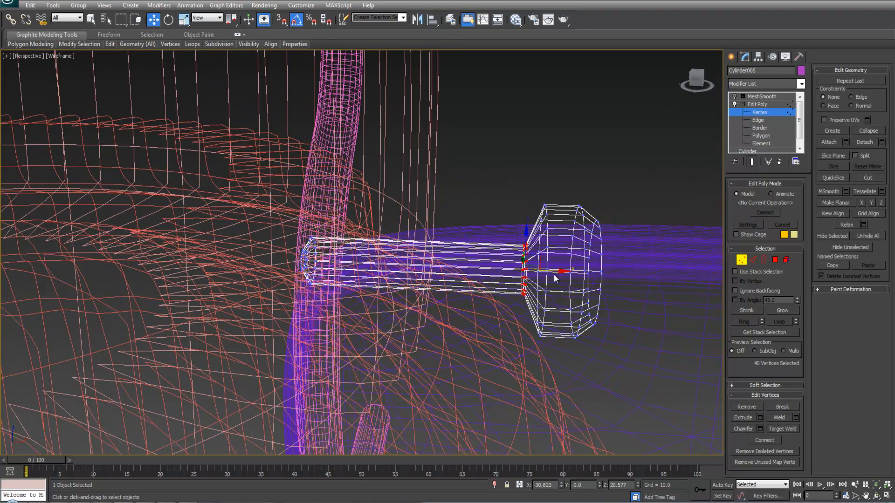
drag(553, 272, 566, 272)
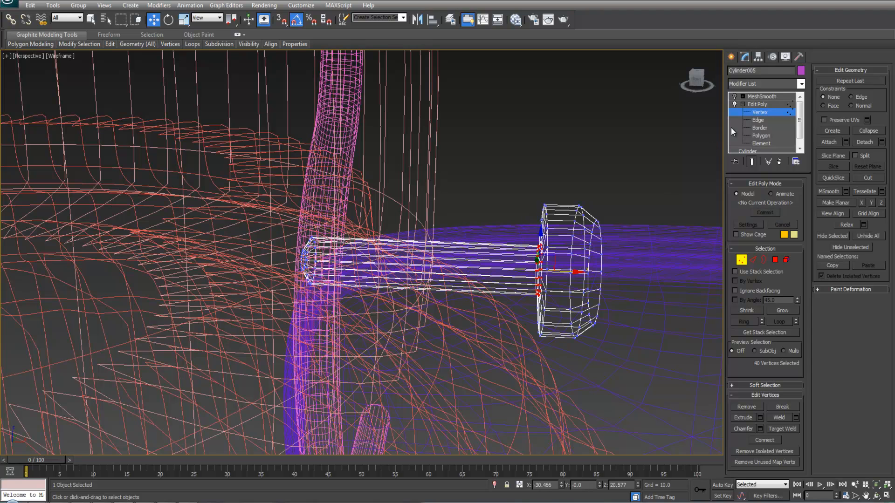
Leave the screw's vertex level, turn its MeshSmooth modifier back on, and return the Perspective view to shaded display
click(757, 105)
click(745, 96)
click(735, 96)
scroll(577, 238, down, 2)
key(F3)
scroll(503, 212, down, 2)
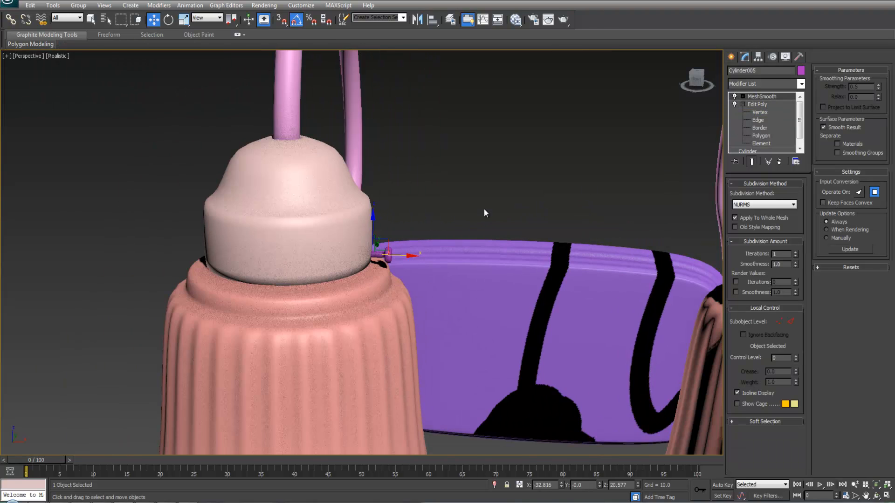
click(757, 57)
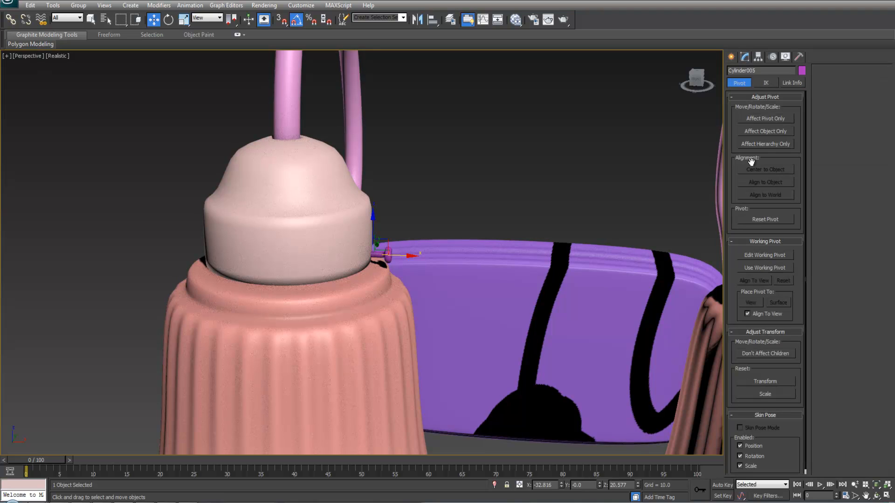
click(757, 118)
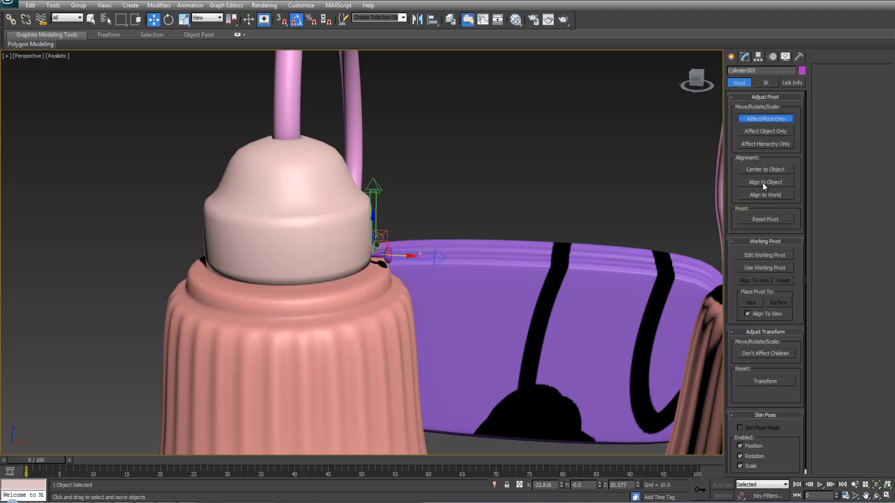
click(356, 337)
scroll(371, 337, down, 6)
scroll(381, 334, up, 3)
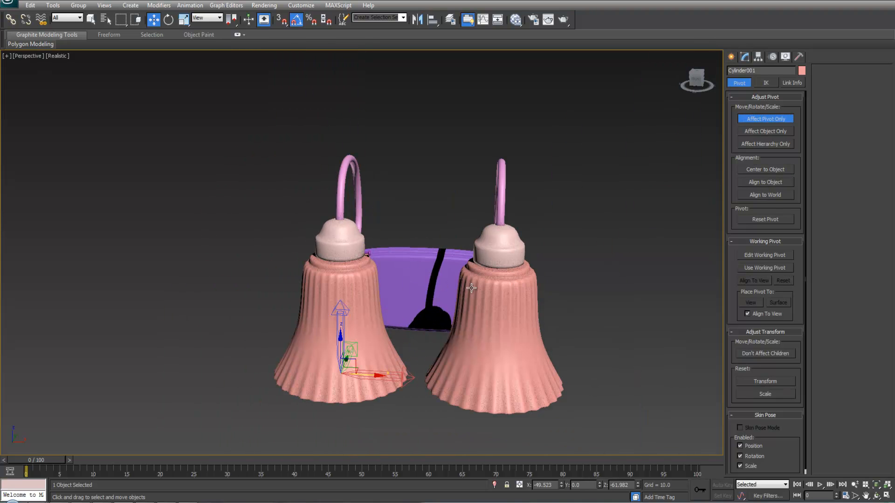
click(755, 119)
middle_drag(439, 320, 460, 317)
key(e)
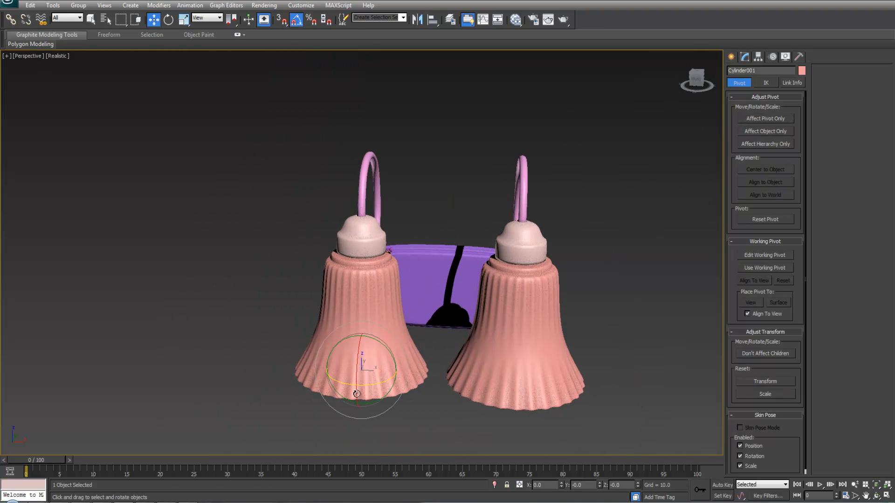
shift+drag(365, 386, 366, 366)
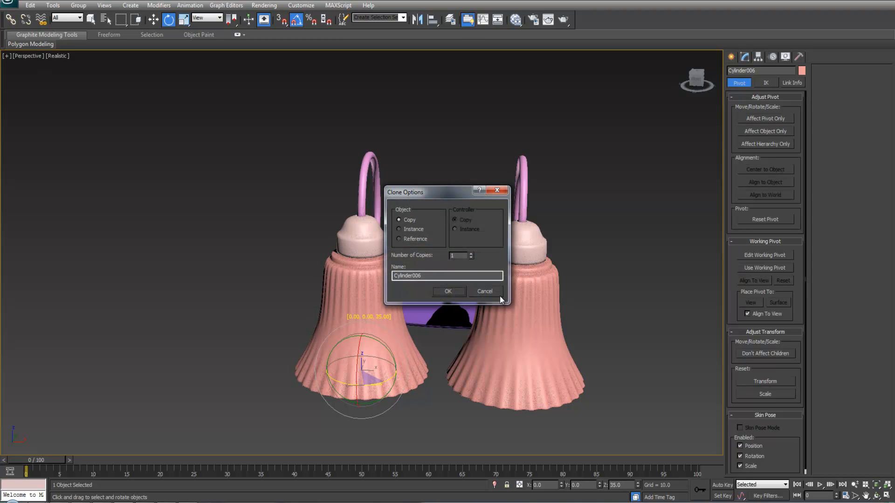
click(484, 291)
Align only the screw's pivot to the first lampshade's pivot point in X and Z, with edged faces displayed
click(399, 256)
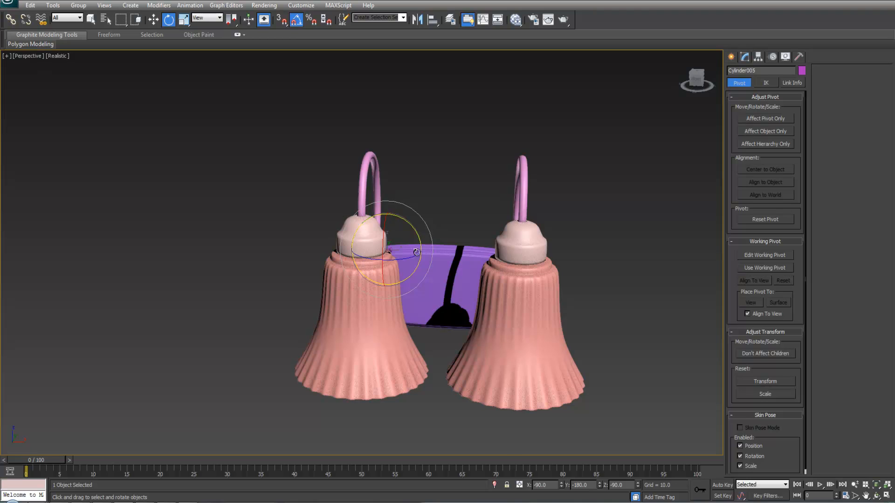
key(F4)
scroll(429, 234, up, 5)
click(745, 118)
click(432, 19)
click(410, 325)
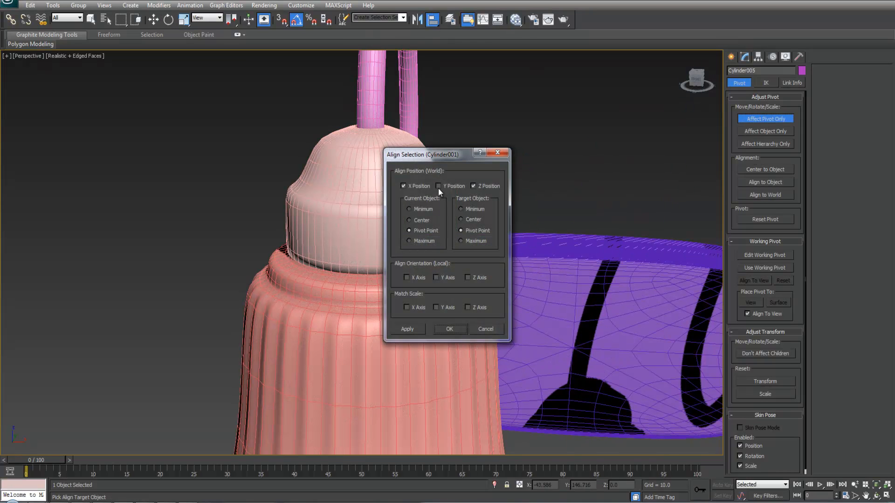
click(446, 329)
scroll(437, 342, down, 5)
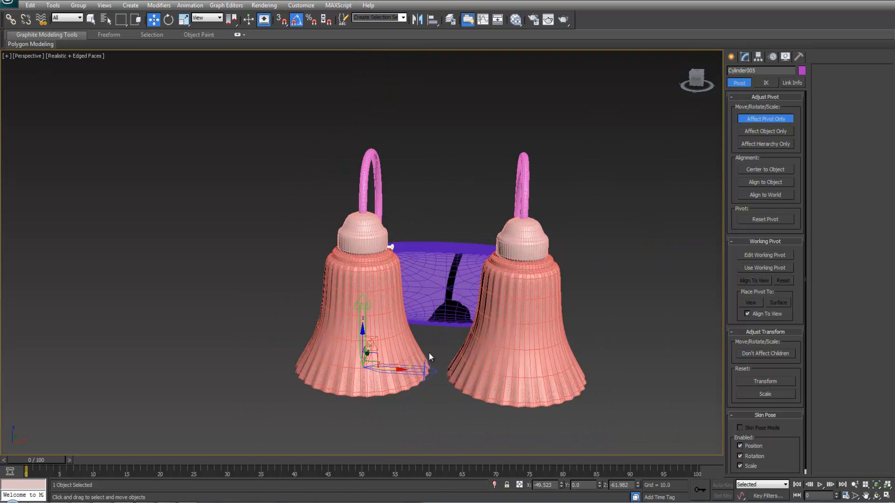
click(753, 120)
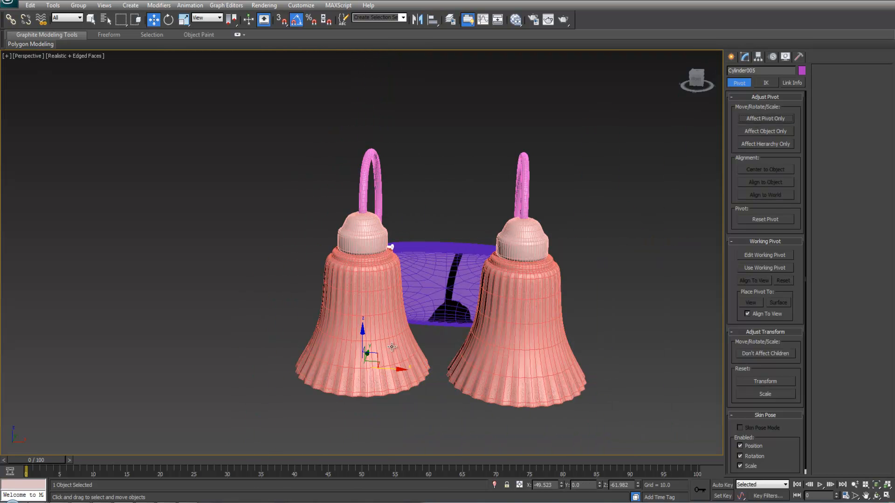
Clone the screw as three copies rotated in 90-degree steps about Z around the first lamp cap
middle_drag(396, 346, 400, 345)
key(e)
mouse_move(376, 385)
mouse_down()
mouse_move(426, 380)
mouse_move(419, 387)
mouse_up()
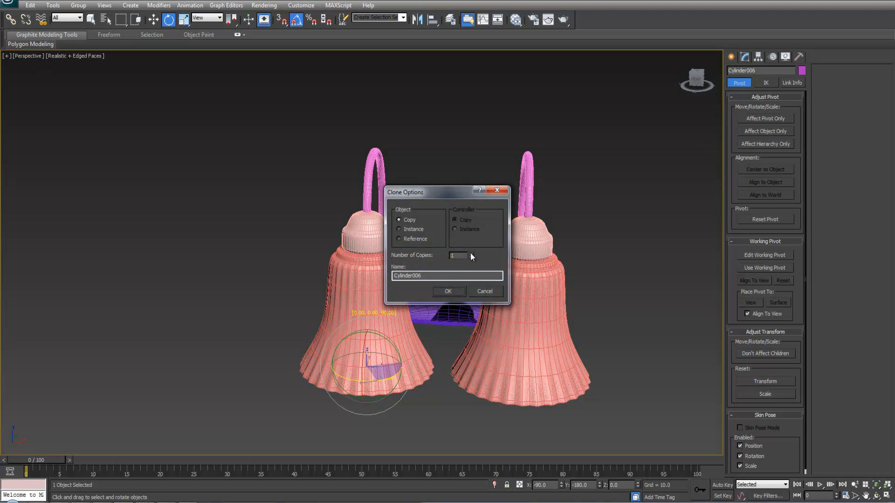
click(447, 292)
click(430, 238)
alt+middle_drag(430, 237, 466, 246)
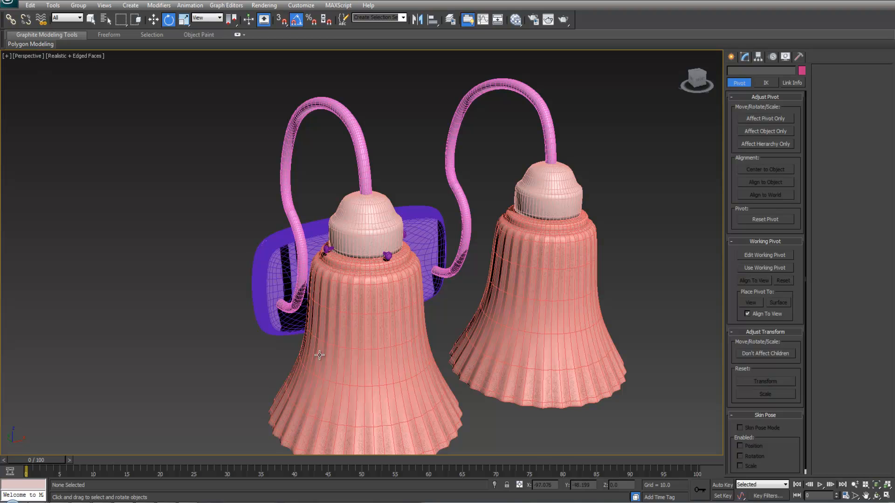
Select the four screws around the first lamp cap and, in the Top view, copy them along X onto the second lamp
scroll(404, 271, up, 5)
click(413, 255)
ctrl+click(457, 215)
ctrl+click(281, 245)
alt+middle_drag(284, 246, 425, 241)
ctrl+click(283, 258)
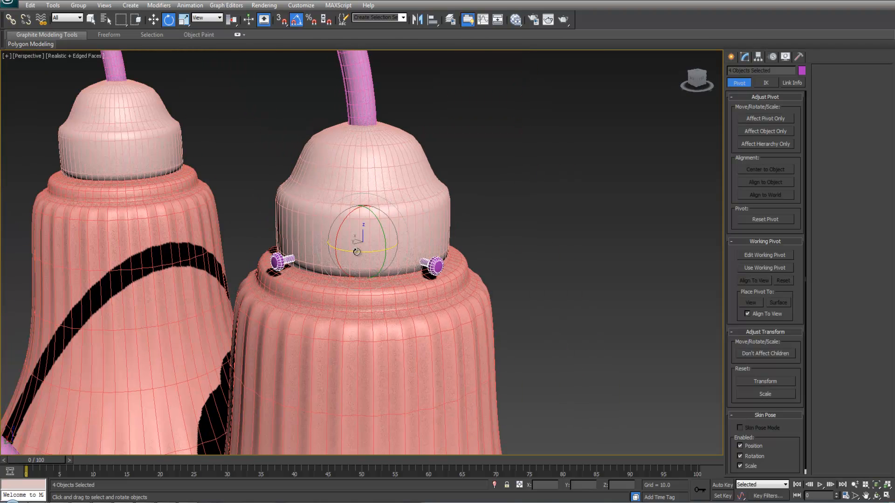
key(t)
key(w)
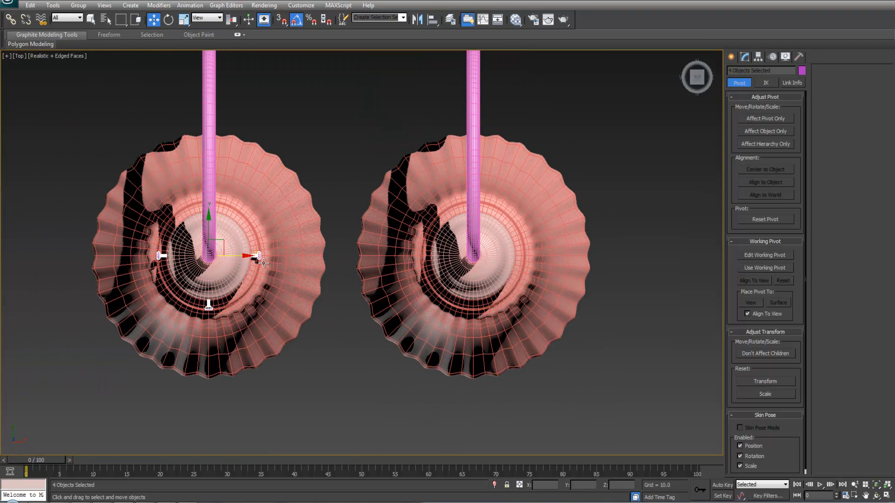
shift+drag(238, 257, 501, 258)
scroll(502, 259, up, 2)
shift+drag(611, 255, 608, 256)
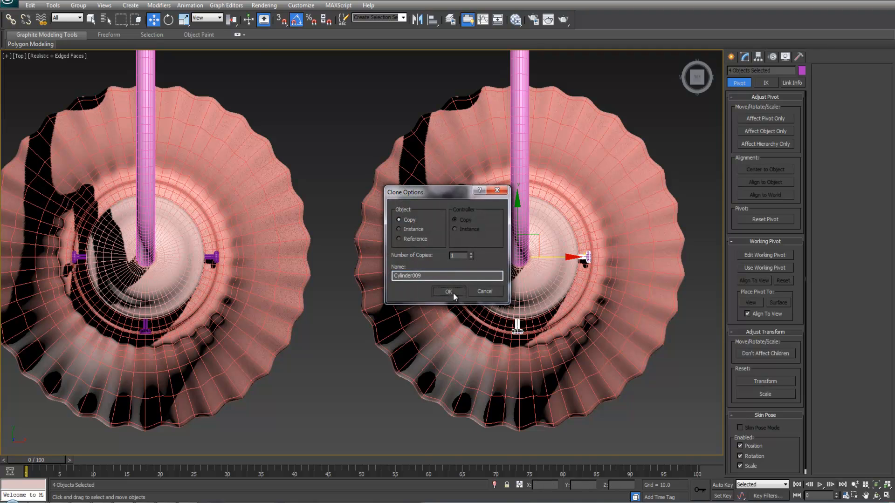
click(448, 291)
Fine-tune the copied screws' position so they sit centered around the second lamp cap, then deselect them
scroll(579, 294, up, 6)
drag(579, 295, 586, 289)
scroll(554, 250, down, 6)
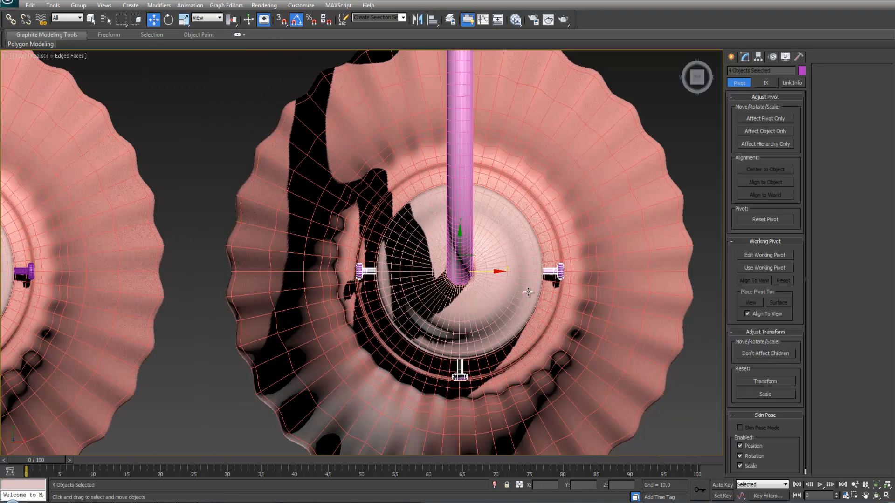
click(607, 226)
Switch the maximized view back to Perspective without edged faces and examine the screws on both lamps from several angles
key(alt+w)
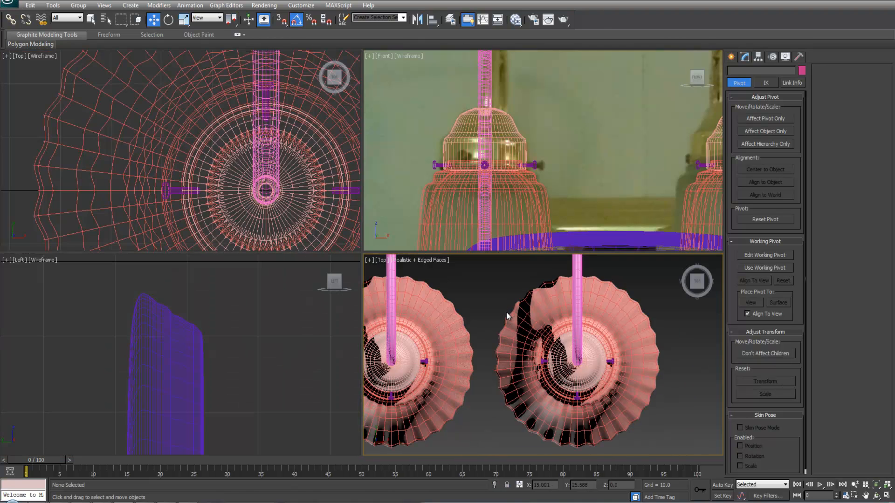
scroll(507, 317, down, 3)
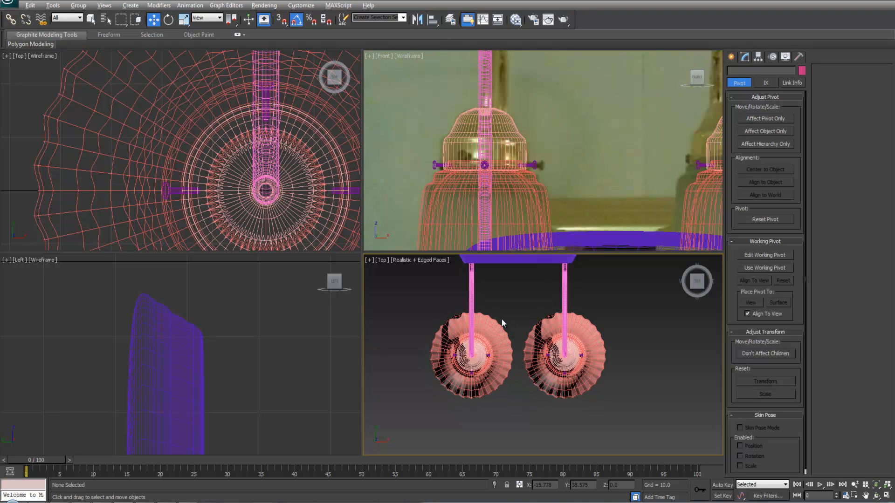
key(alt+w)
key(p)
alt+middle_drag(518, 324, 475, 247)
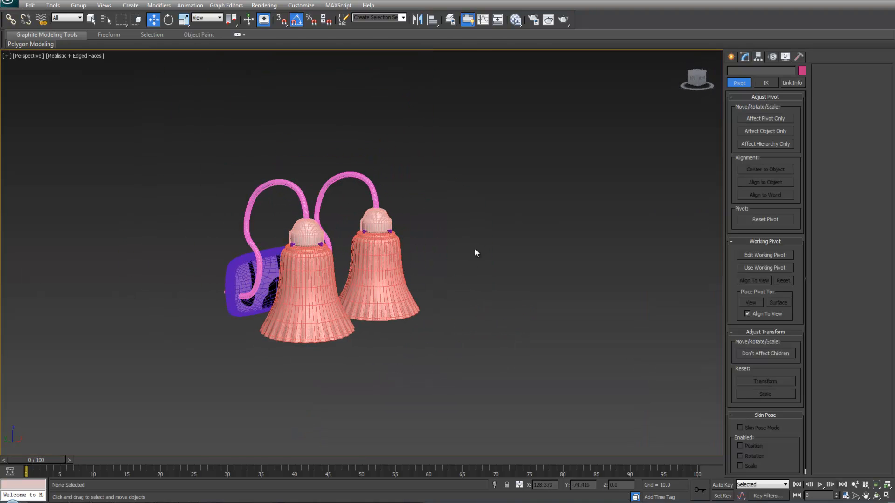
scroll(468, 284, up, 4)
key(F4)
scroll(457, 287, down, 4)
alt+middle_drag(456, 289, 368, 300)
scroll(367, 302, up, 4)
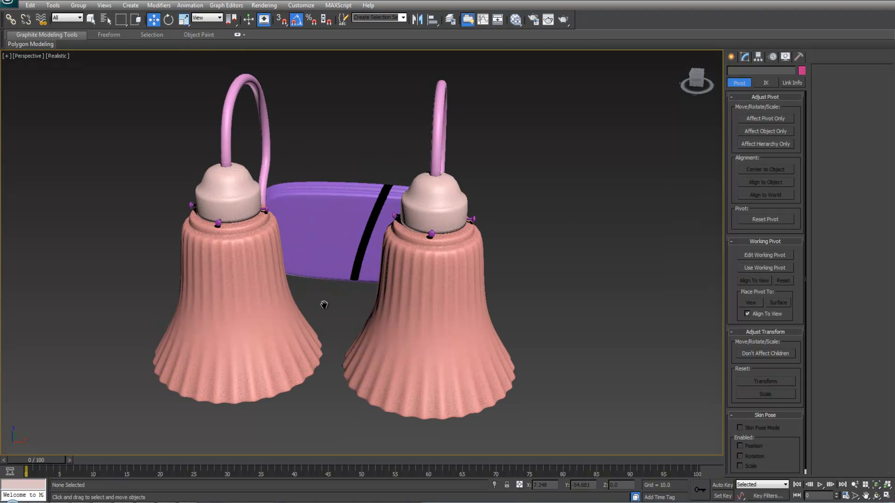
scroll(370, 268, up, 5)
scroll(374, 239, down, 3)
Center the back plate in the Front viewport of the four-view layout and remove its MeshSmooth modifier
key(alt+w)
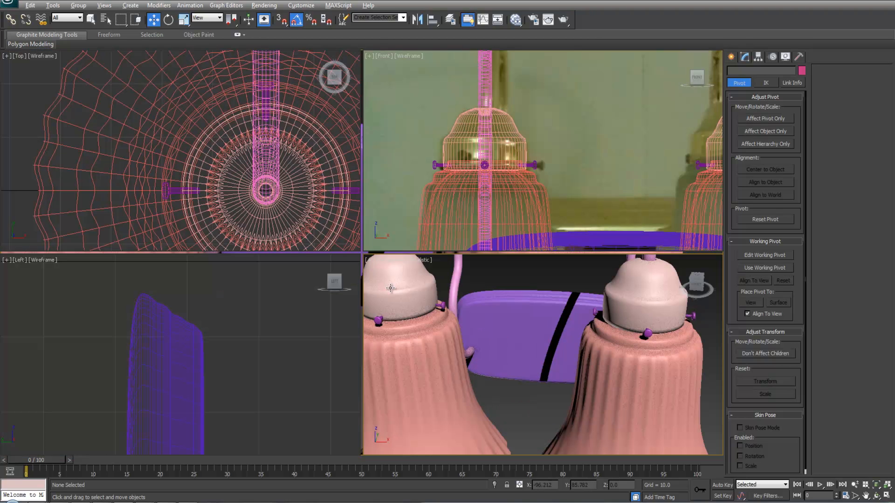
scroll(620, 131, down, 2)
middle_drag(609, 137, 585, 116)
scroll(585, 115, up, 2)
middle_drag(578, 154, 565, 113)
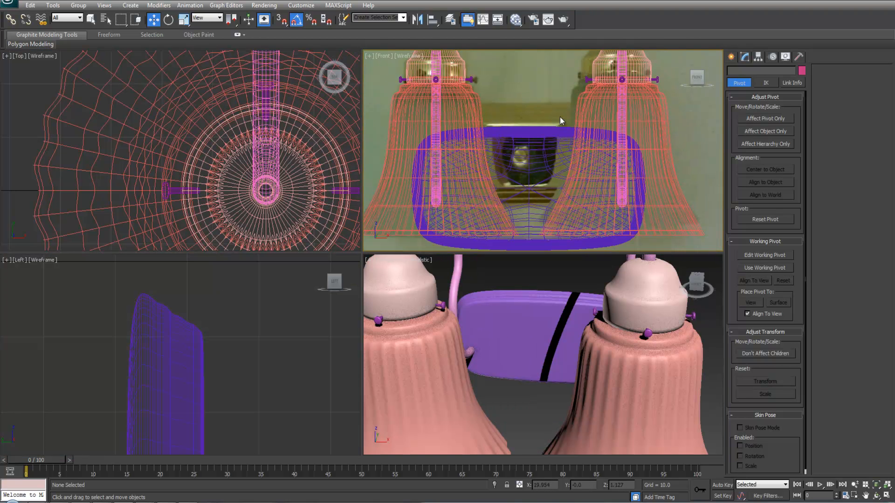
click(549, 182)
click(745, 56)
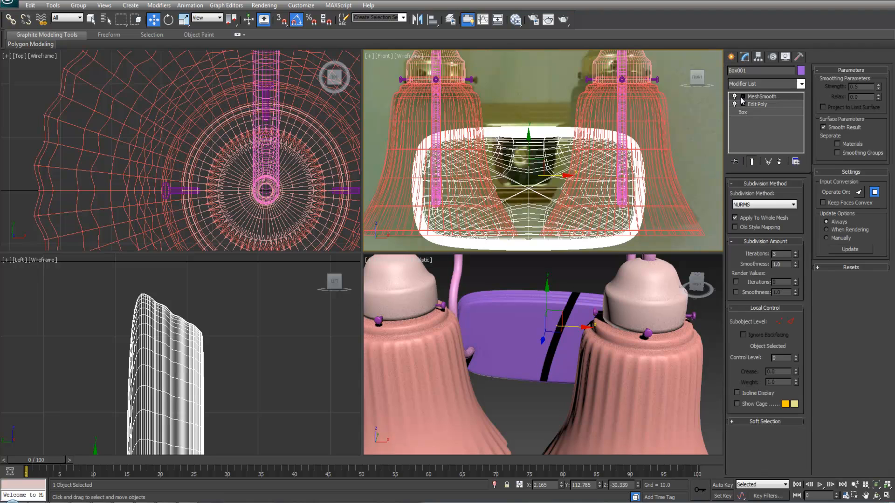
right_click(760, 100)
click(775, 114)
click(709, 85)
Draw a cylinder about 5.7 in radius and 7 high in the Front view, between the lower rims of the two shades
click(731, 56)
click(742, 138)
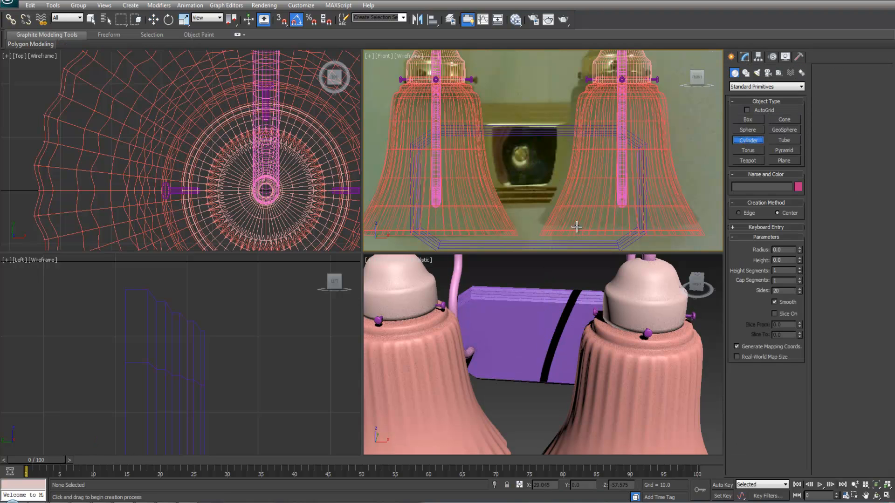
scroll(547, 184, up, 2)
middle_drag(560, 208, 530, 132)
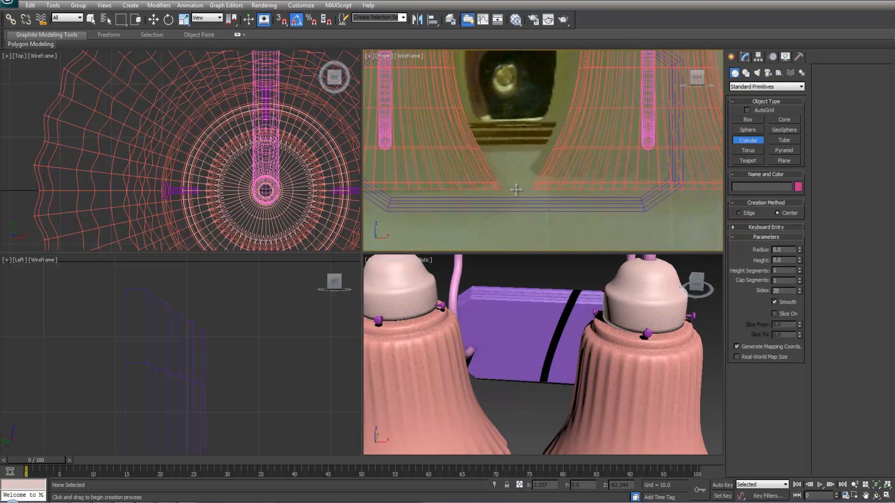
drag(517, 188, 518, 199)
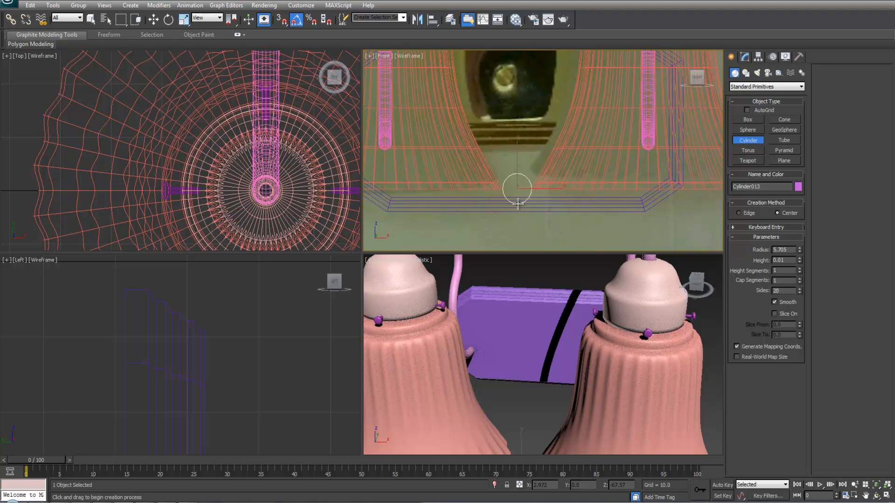
click(519, 186)
Center the cylinder between the shades at X 2.341 and raise it to Z -20.148 over the knob in the reference photo
scroll(567, 184, up, 4)
middle_drag(560, 184, 574, 152)
key(w)
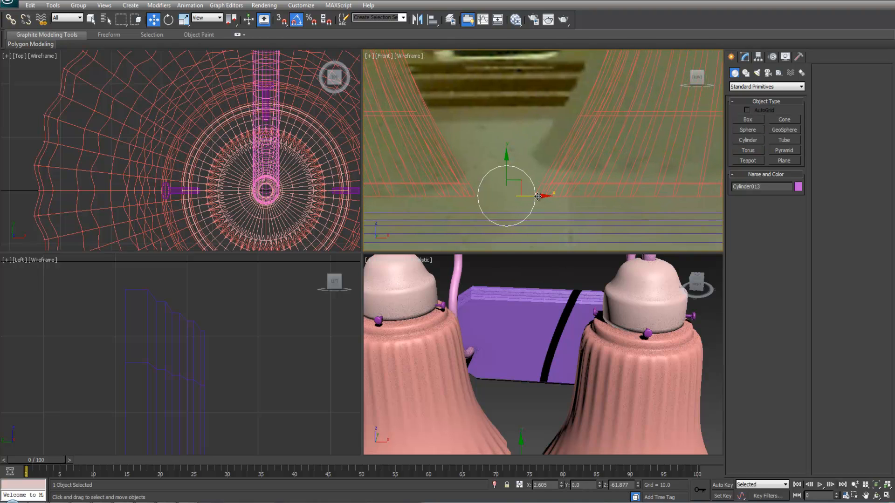
drag(534, 199, 532, 197)
click(744, 57)
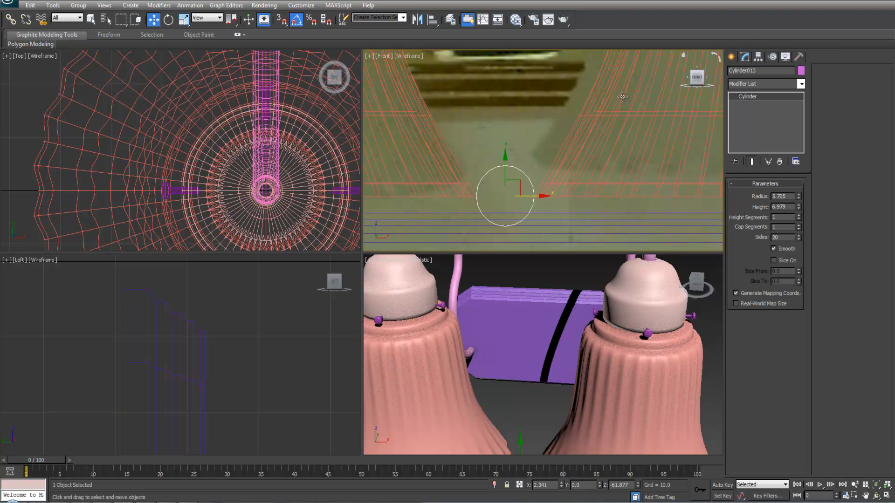
scroll(507, 172, down, 4)
drag(524, 157, 525, 47)
middle_drag(531, 98, 579, 185)
scroll(543, 160, up, 3)
scroll(579, 185, down, 3)
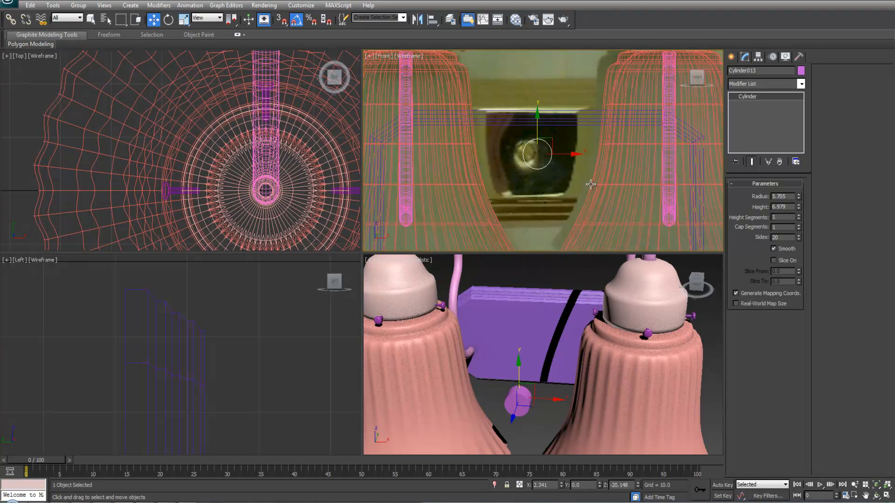
scroll(606, 176, up, 2)
Reduce the cylinder's radius to 4.065 and nudge it up to Z -18.713 to fit the photographed knob
drag(798, 202, 797, 216)
drag(536, 124, 535, 118)
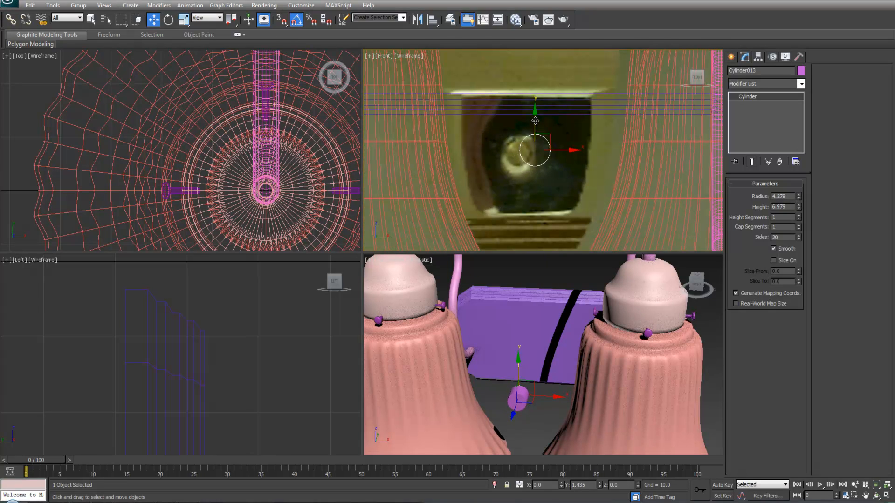
drag(800, 197, 800, 200)
Add an Edit Poly modifier to the knob cylinder in the maximized Perspective view and select its rear-end vertices
alt+middle_drag(559, 376, 618, 375)
key(alt+w)
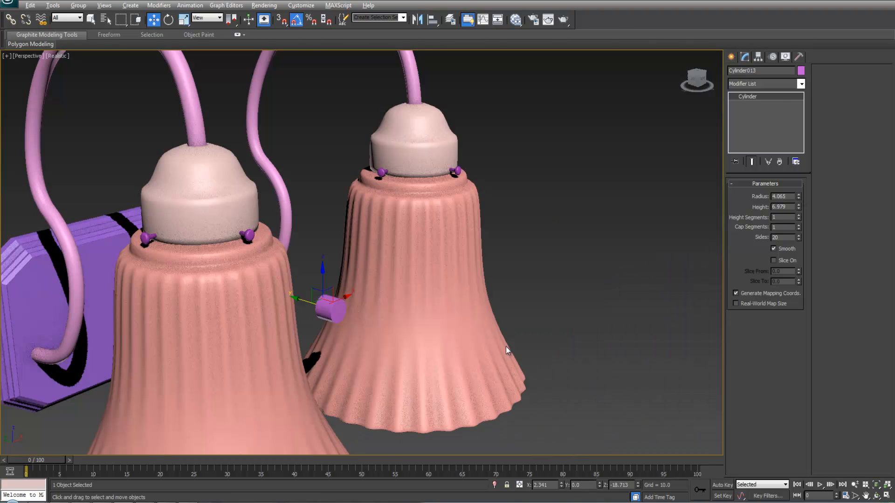
key(z)
scroll(495, 308, down, 8)
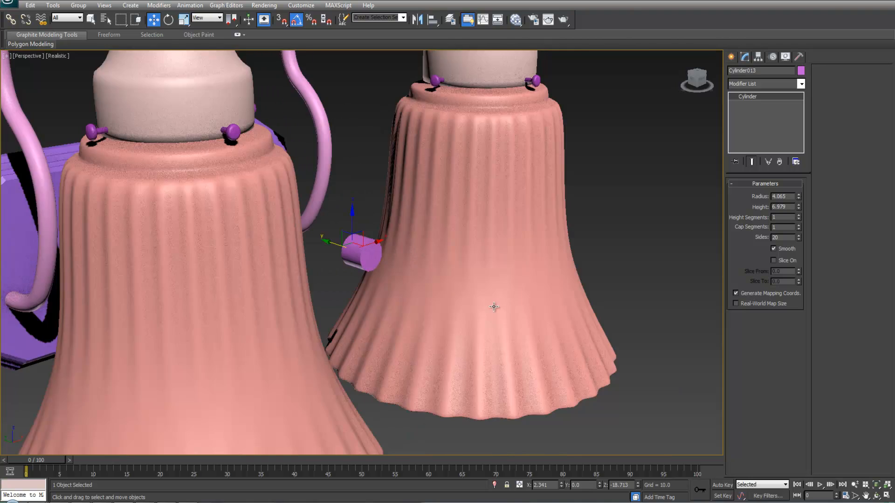
scroll(494, 288, up, 5)
middle_drag(500, 215, 570, 221)
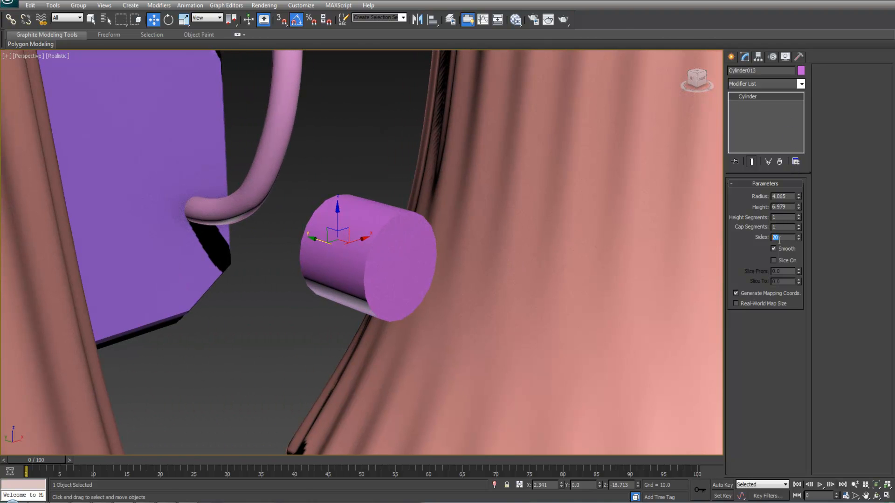
click(800, 83)
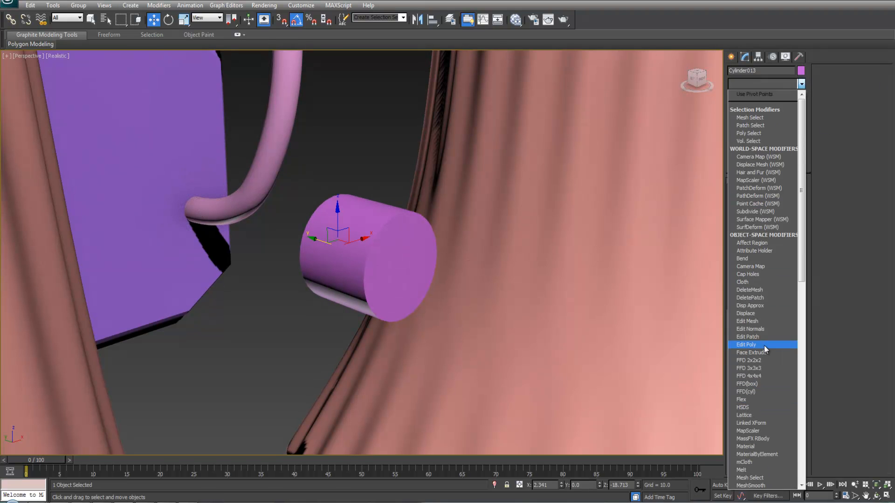
click(764, 345)
click(742, 260)
alt+middle_drag(522, 282, 312, 208)
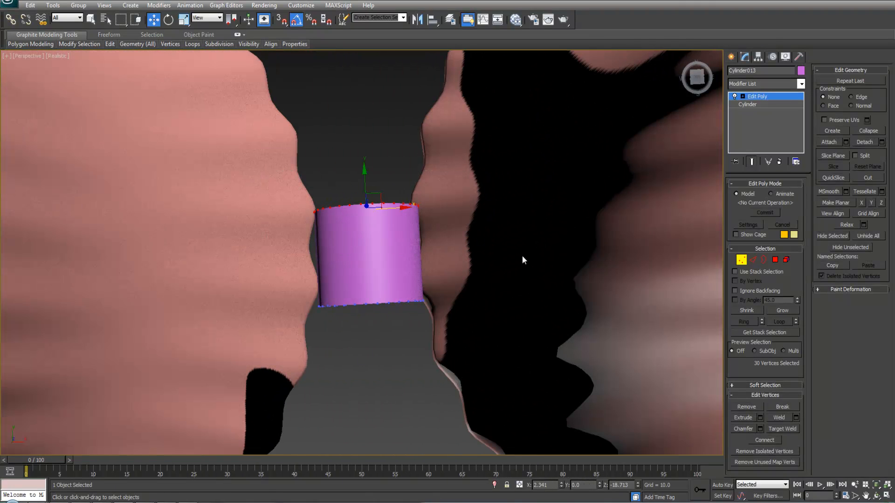
Shorten the knob cylinder by moving its selected rear-end vertices forward along Y to -4.345, with edged faces displayed
drag(522, 255, 522, 255)
key(F4)
drag(366, 176, 369, 237)
alt+middle_drag(393, 248, 580, 194)
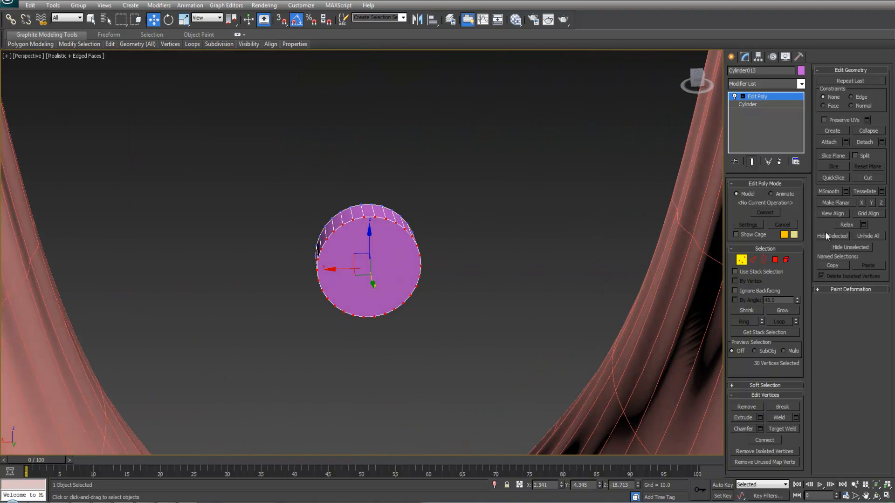
Inset the knob's rear cap to a thin rim and a small central disc, and extrude the disc into a long stem
click(774, 260)
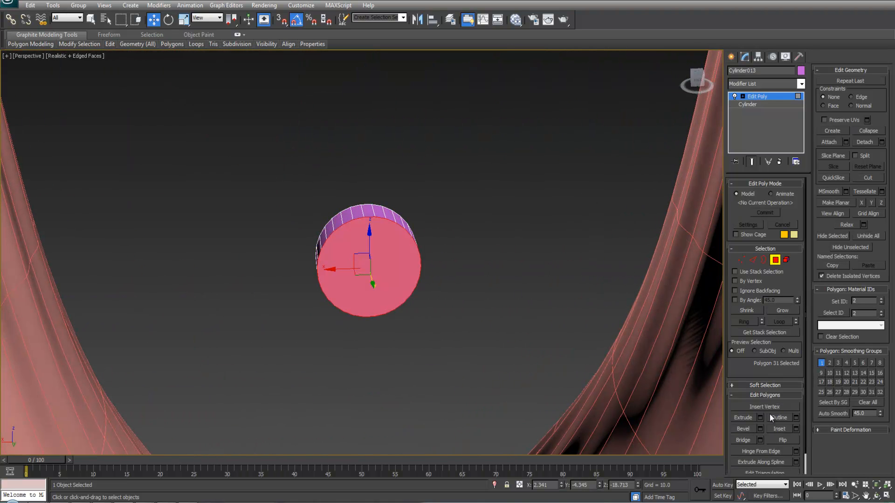
click(777, 429)
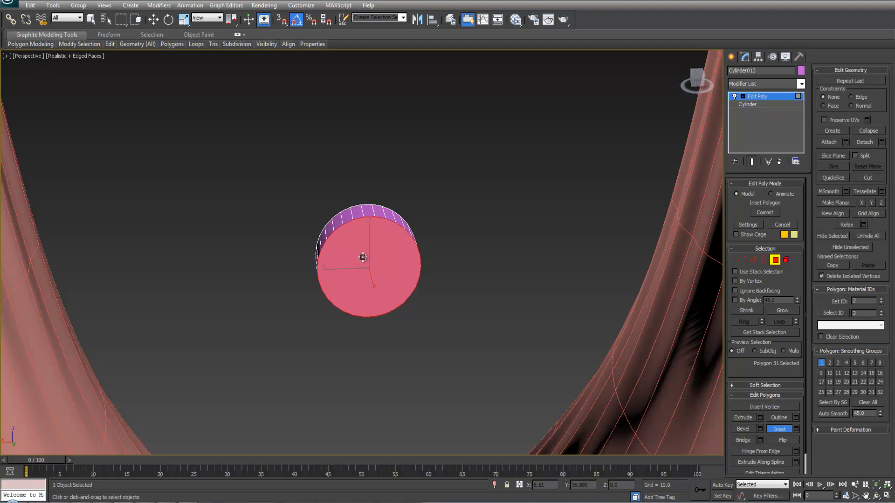
drag(375, 256, 373, 262)
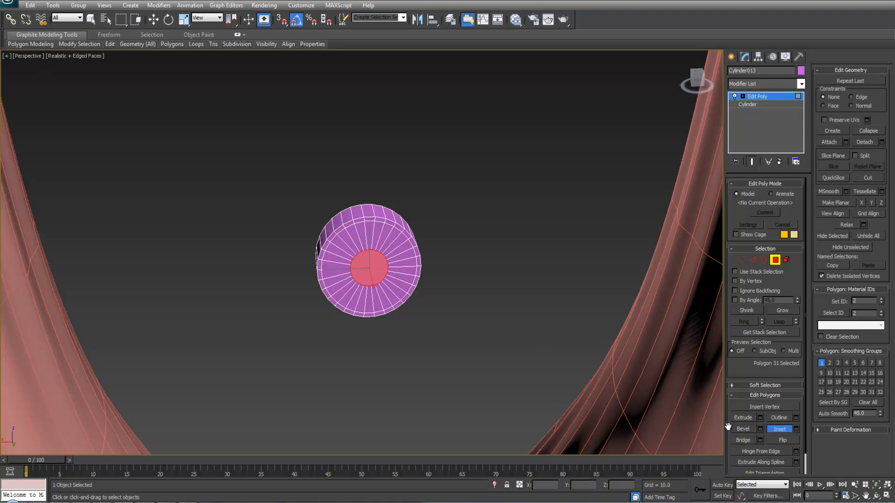
click(741, 418)
drag(368, 269, 372, 241)
alt+middle_drag(371, 241, 517, 261)
Select the ring edges at the knob's rear rim, stem base and stem end, leaving out the stem's lengthwise edges
key(2)
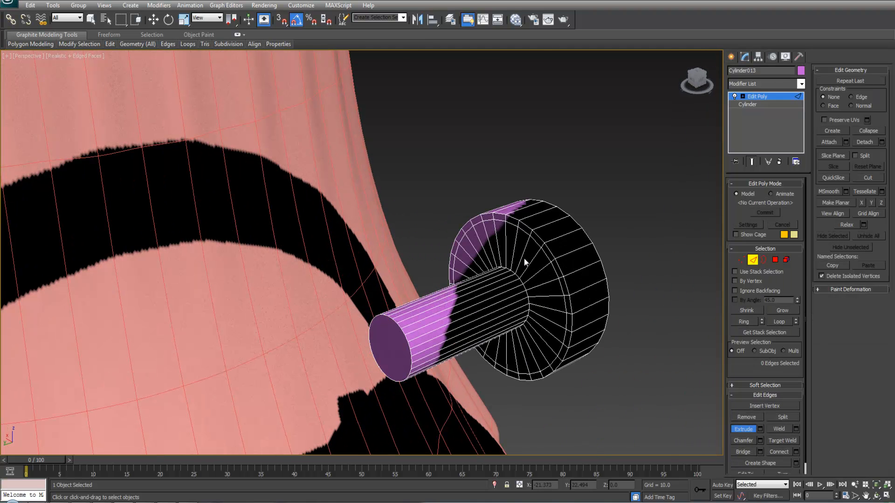
click(543, 240)
click(774, 321)
alt+middle_drag(432, 331, 305, 194)
ctrl+drag(441, 244, 445, 247)
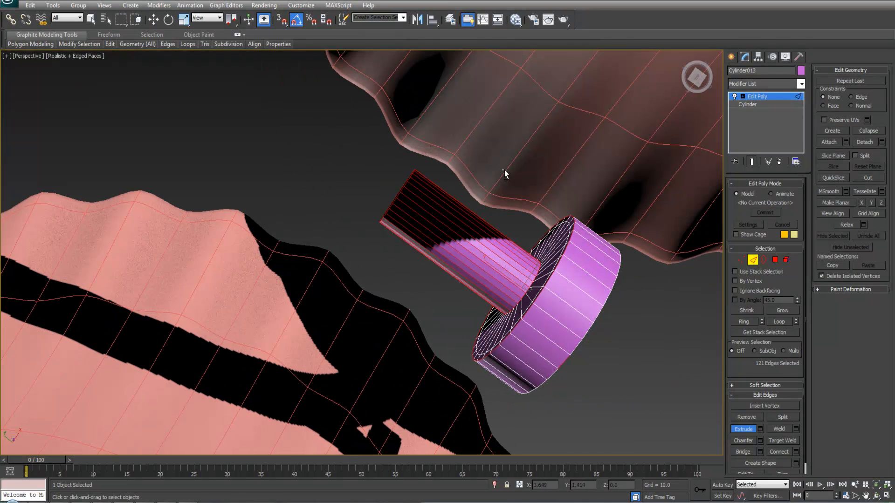
drag(450, 182, 454, 307)
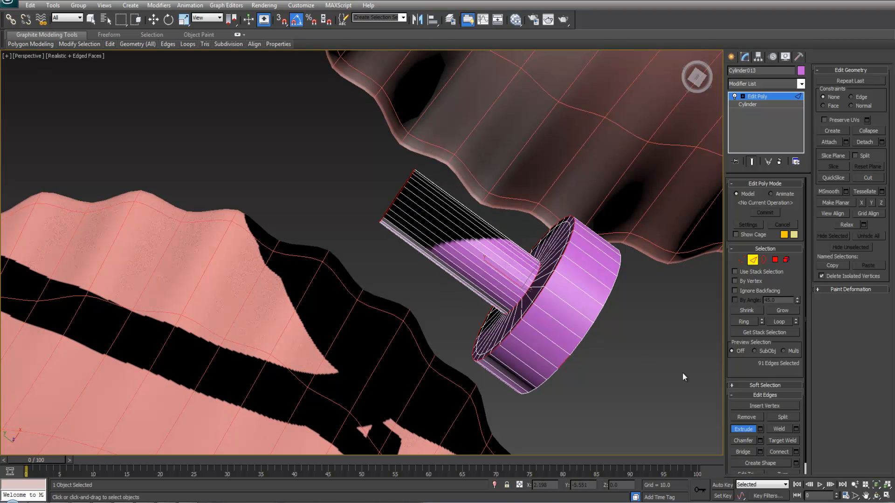
Try chamfering the selected ring edges by about 0.057, and undo the chamfer
click(759, 441)
drag(368, 258, 360, 257)
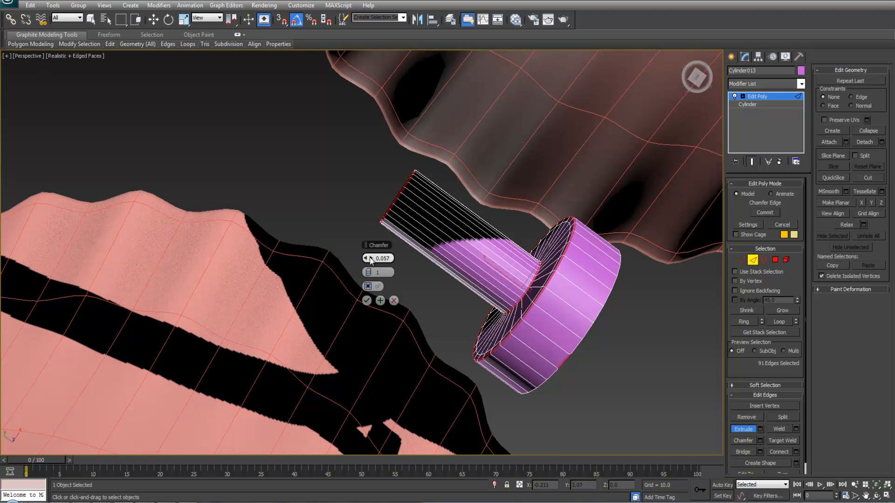
click(367, 301)
alt+middle_drag(483, 315, 520, 283)
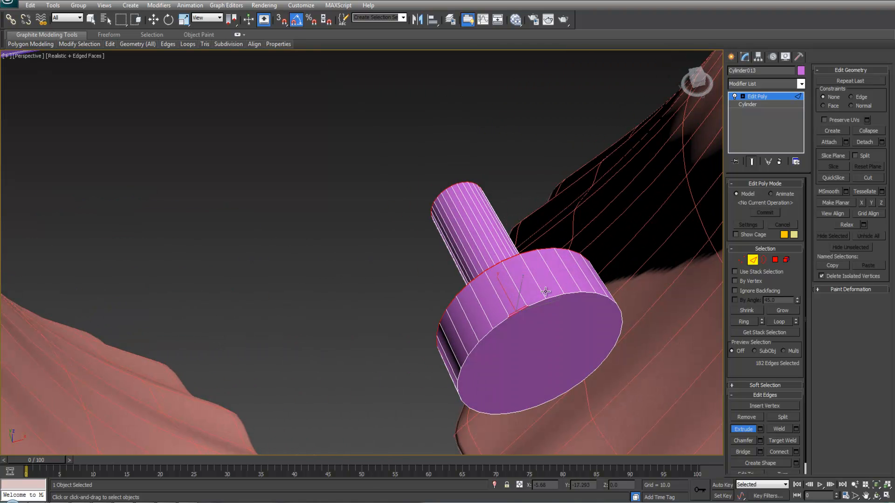
key(ctrl+z)
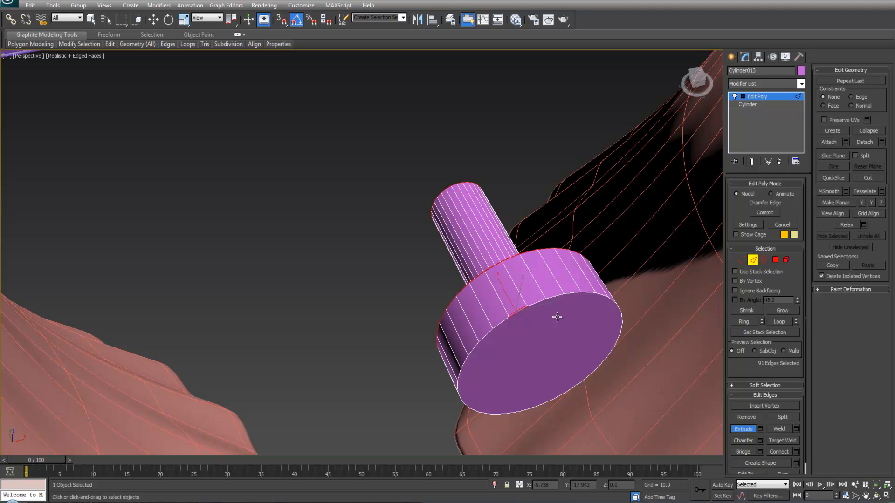
key(ctrl+z)
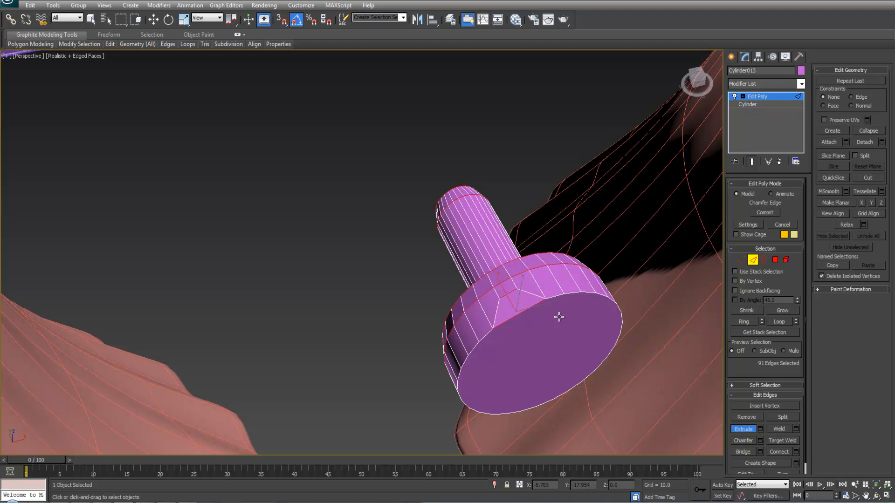
key(ctrl+z)
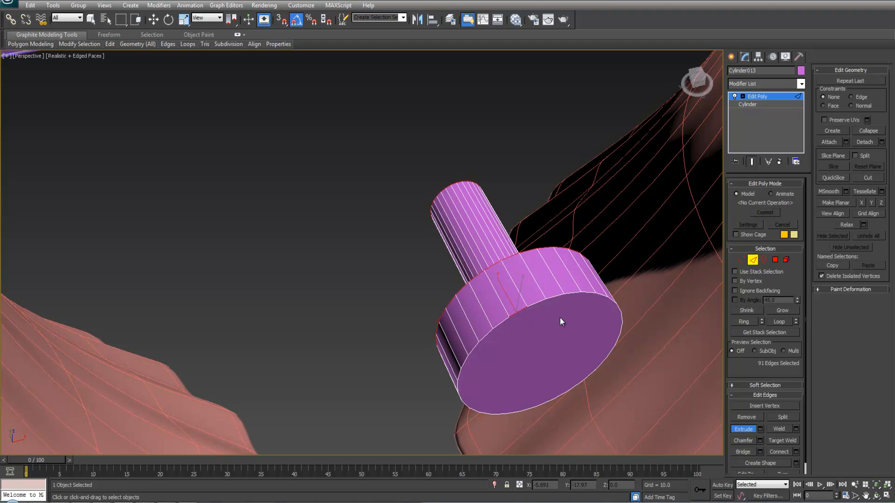
Retry the chamfer on the same ring edges down to an amount of 0.01, and undo back to the unchamfered knob
click(760, 441)
click(760, 429)
key(w)
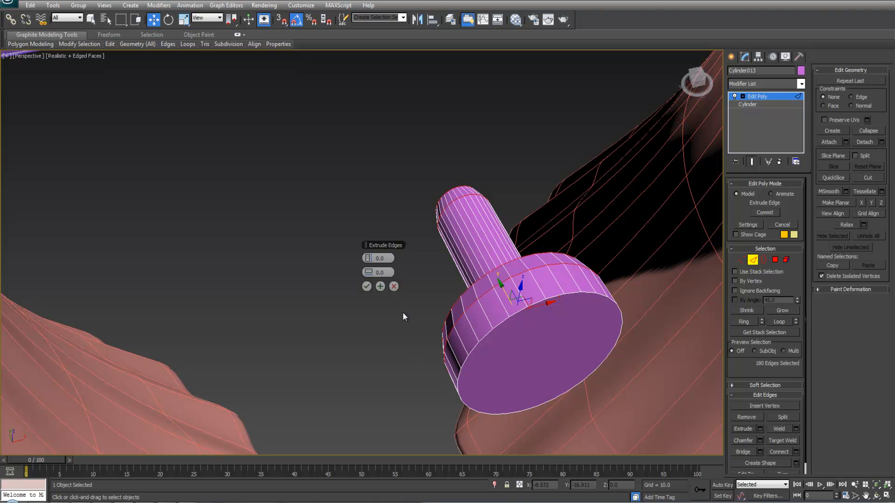
drag(367, 258, 368, 261)
right_click(368, 261)
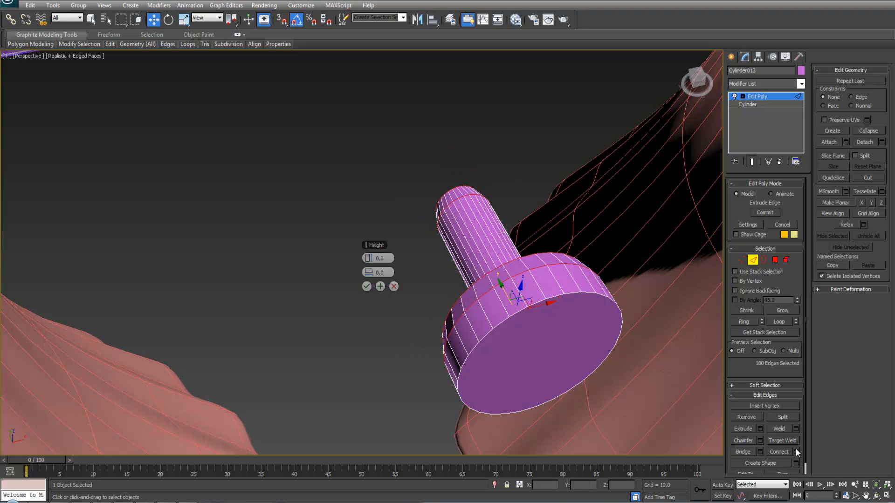
click(759, 440)
alt+middle_drag(554, 331, 578, 341)
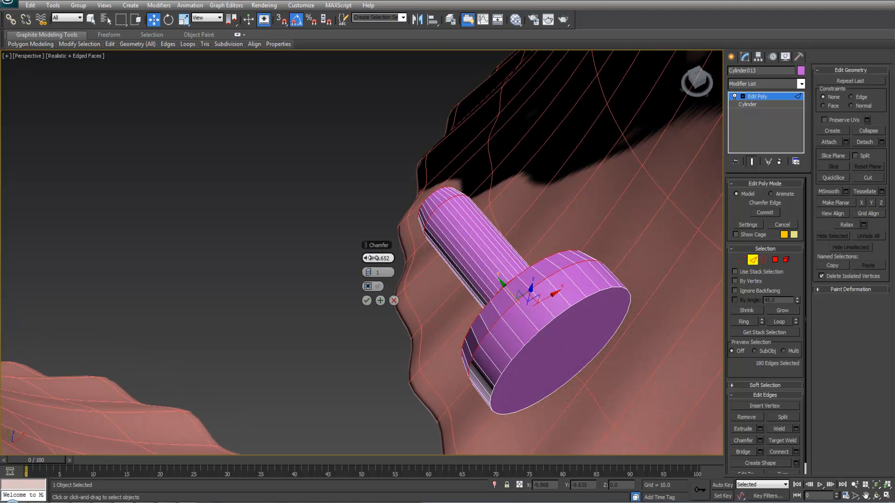
drag(442, 262, 434, 282)
alt+middle_drag(529, 298, 651, 281)
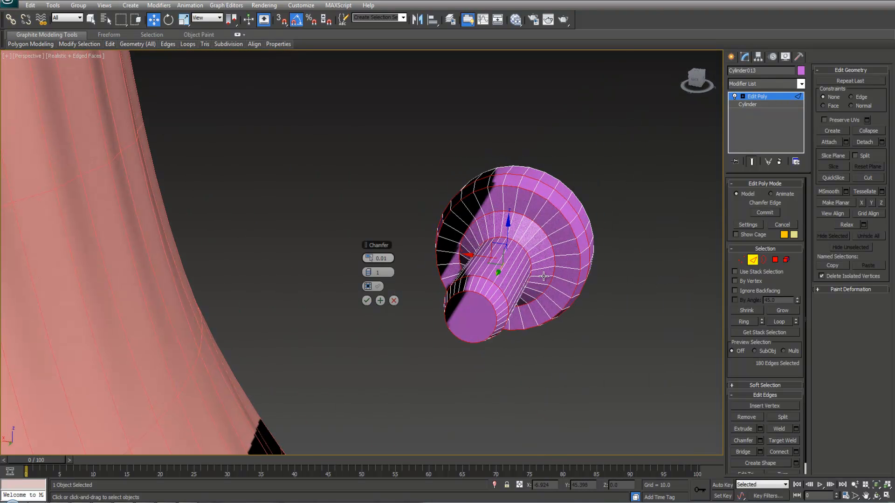
click(367, 301)
key(ctrl+z)
alt+middle_drag(595, 275, 533, 298)
key(ctrl+z)
key(ctrl+z)
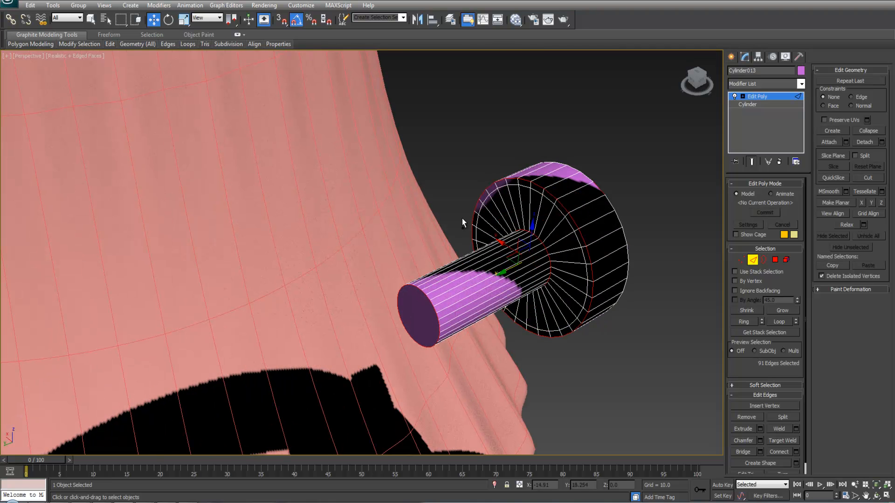
key(ctrl+z)
Chamfer the ring edges at the knob's rear rim and stem by about 0.08, excluding the stray side edge
click(75, 1)
alt+middle_drag(592, 261, 636, 212)
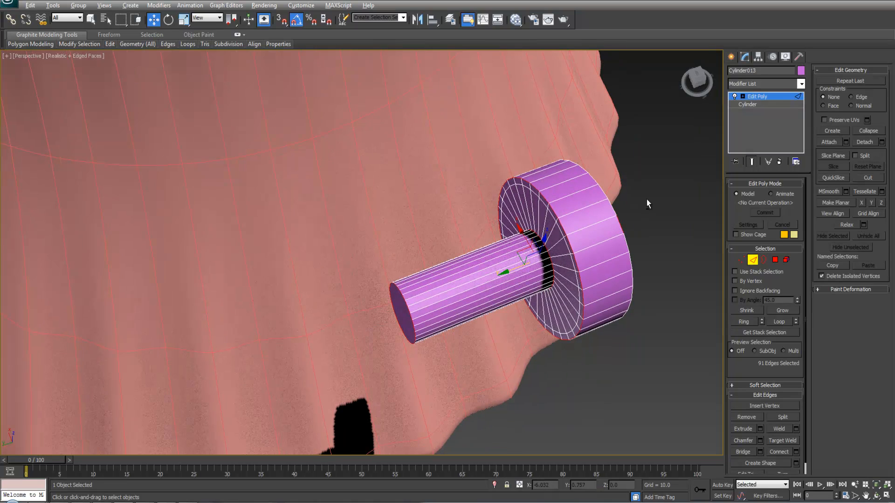
click(760, 441)
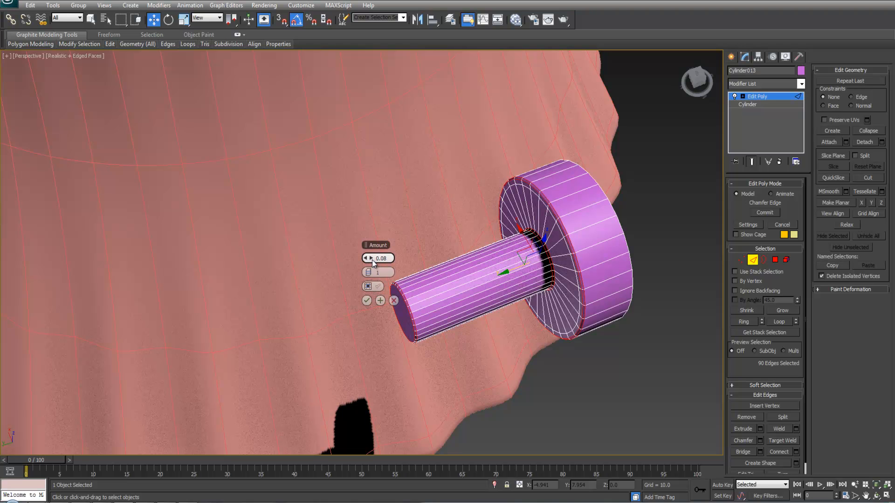
click(367, 301)
Select the knob's front cap polygon, convert the selection to its border edges and chamfer them
alt+middle_drag(510, 285, 587, 219)
click(775, 260)
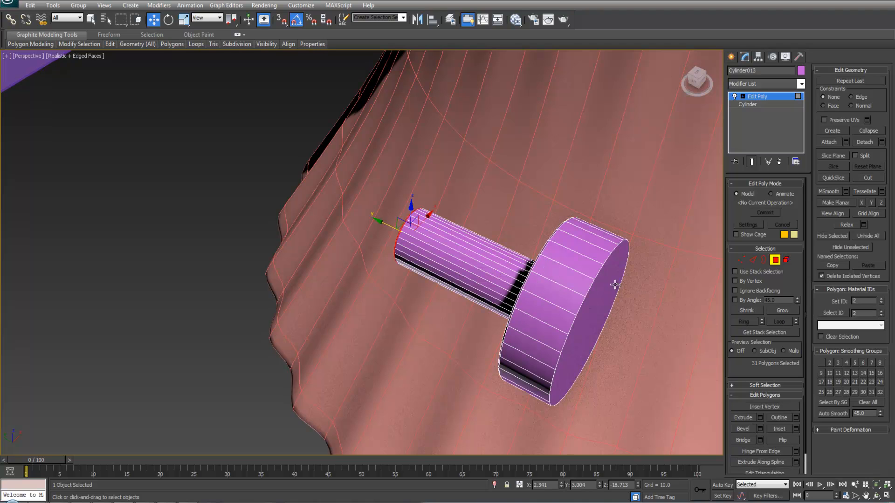
click(752, 261)
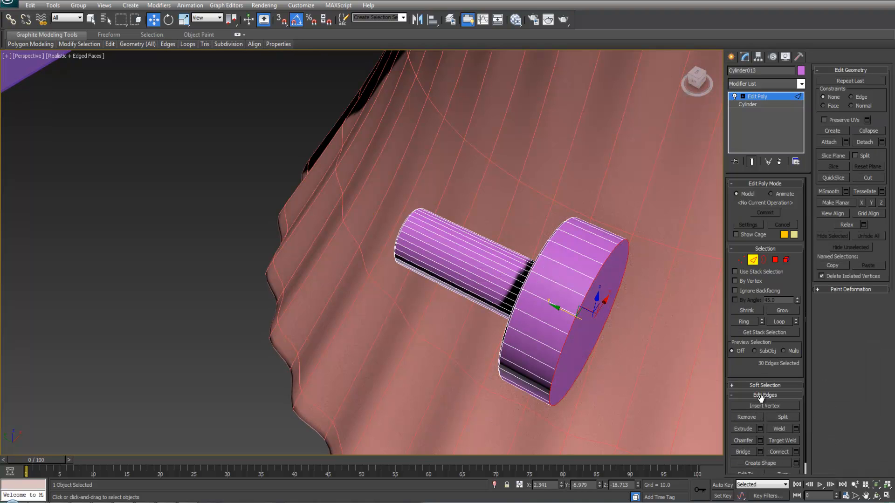
click(760, 440)
click(366, 300)
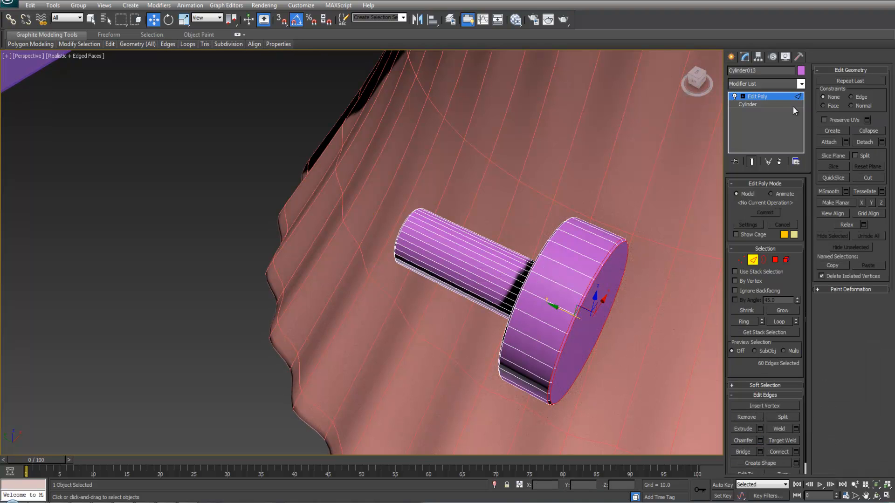
Add a MeshSmooth modifier to the knob, hide the edged faces display and raise the subdivision iterations
click(766, 98)
click(800, 83)
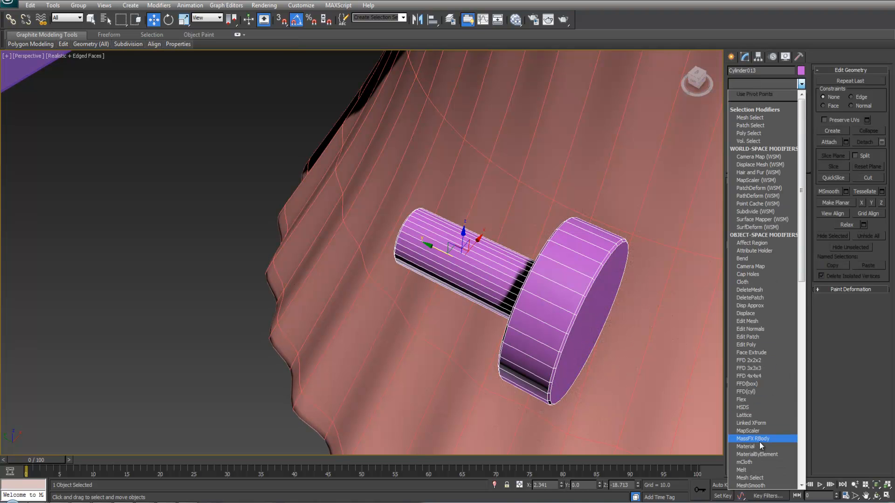
click(761, 484)
alt+middle_drag(582, 326, 629, 299)
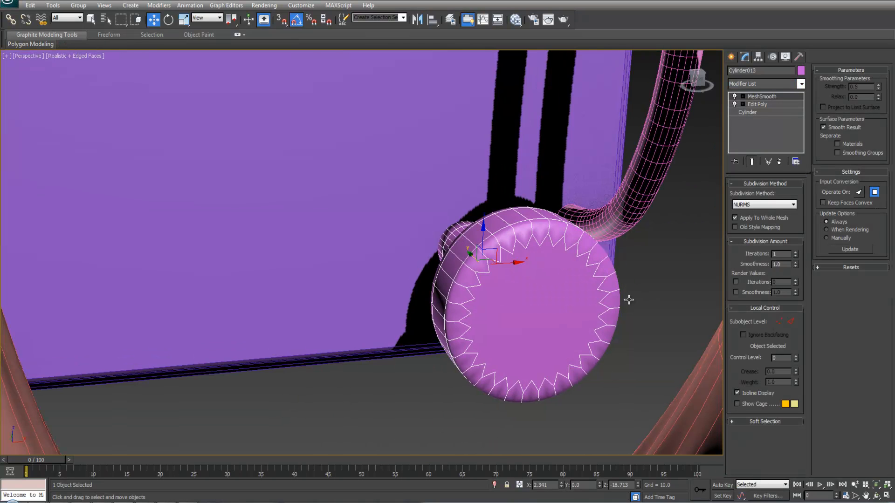
key(F4)
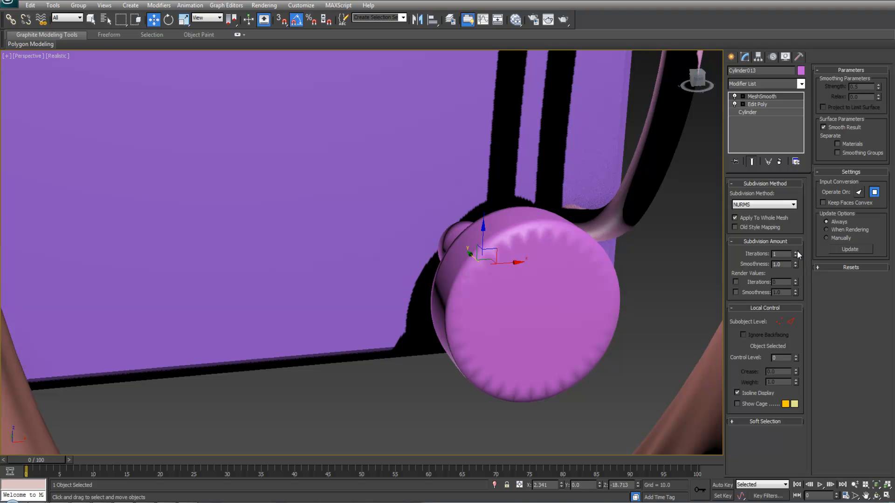
click(795, 252)
Move the smoothed knob back to the front of the back plate, lower it toward the plate's middle and deselect it
scroll(443, 282, down, 8)
alt+middle_drag(443, 281, 363, 272)
drag(343, 259, 93, 277)
alt+middle_drag(370, 250, 235, 207)
drag(129, 247, 129, 298)
mouse_move(130, 298)
alt+middle_down()
mouse_move(182, 296)
mouse_move(129, 300)
alt+middle_up()
click(146, 162)
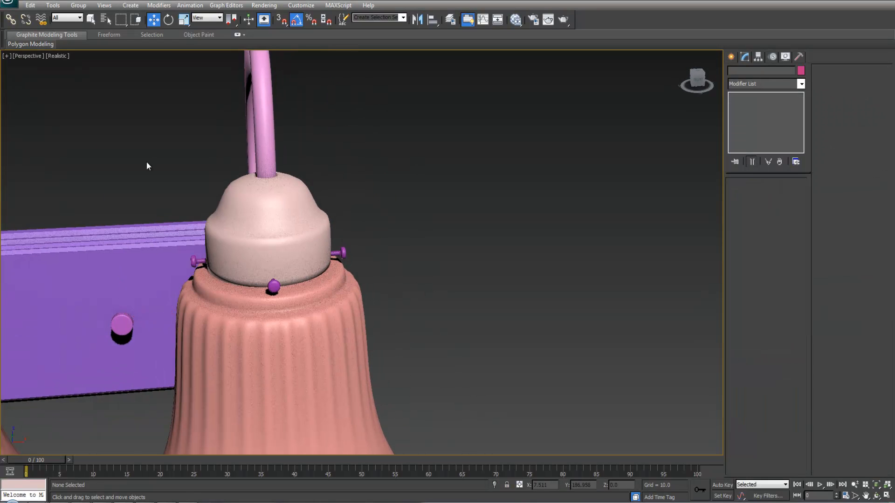
Add a MeshSmooth modifier with 3 iterations to the purple back plate
key(z)
click(250, 288)
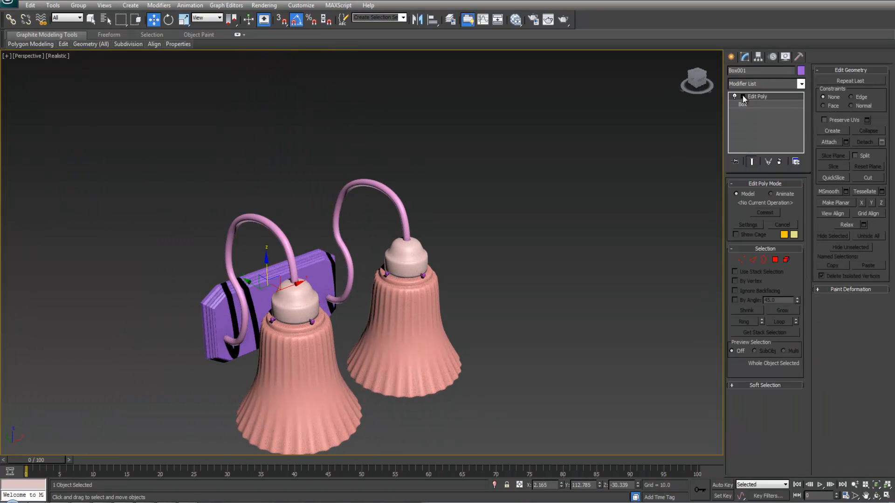
click(800, 84)
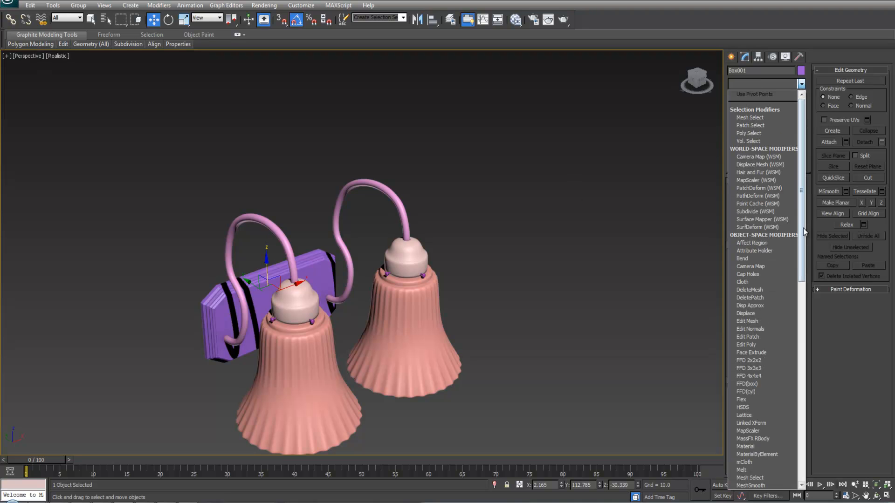
click(759, 484)
middle_drag(579, 282, 468, 231)
Examine the smoothed back plate and the tube ends behind it from the side, in shaded and wireframe display
click(565, 253)
scroll(469, 231, up, 3)
scroll(450, 237, up, 3)
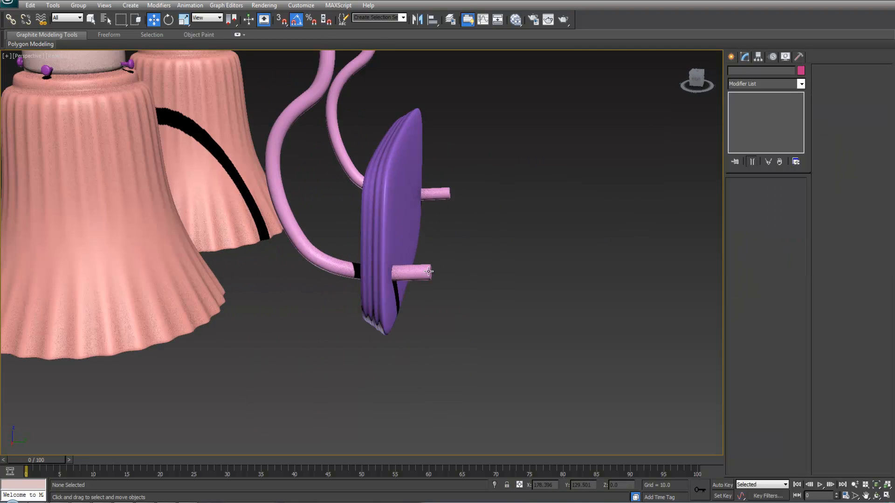
click(426, 274)
key(F3)
key(F3)
click(506, 205)
mouse_move(509, 206)
alt+middle_down()
mouse_move(423, 168)
mouse_move(483, 160)
mouse_move(549, 203)
mouse_move(536, 228)
alt+middle_up()
Return to the back plate's Edit Poly level, turn off its MeshSmooth and turn the view to its rear face
click(443, 233)
click(746, 104)
key(F3)
key(F3)
click(734, 96)
alt+middle_drag(559, 192, 646, 221)
Select the large rear polygon of the back plate and inset it by about 0.361
click(775, 259)
click(398, 279)
click(447, 354)
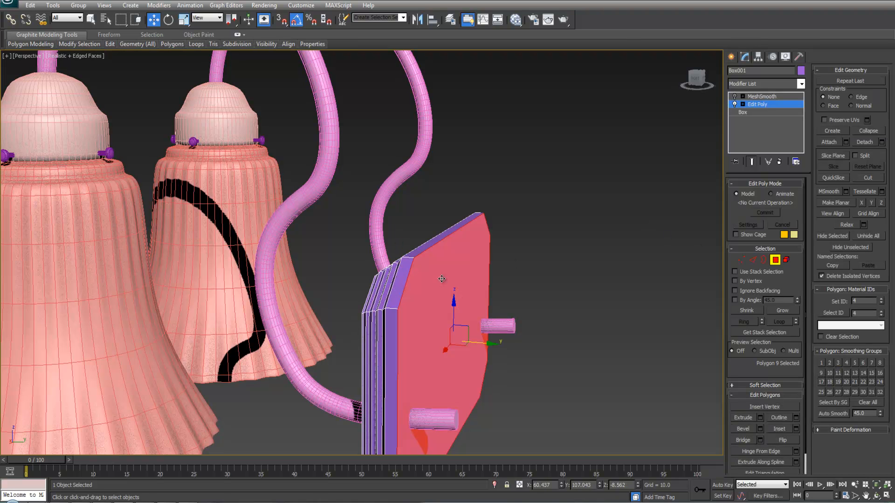
click(795, 429)
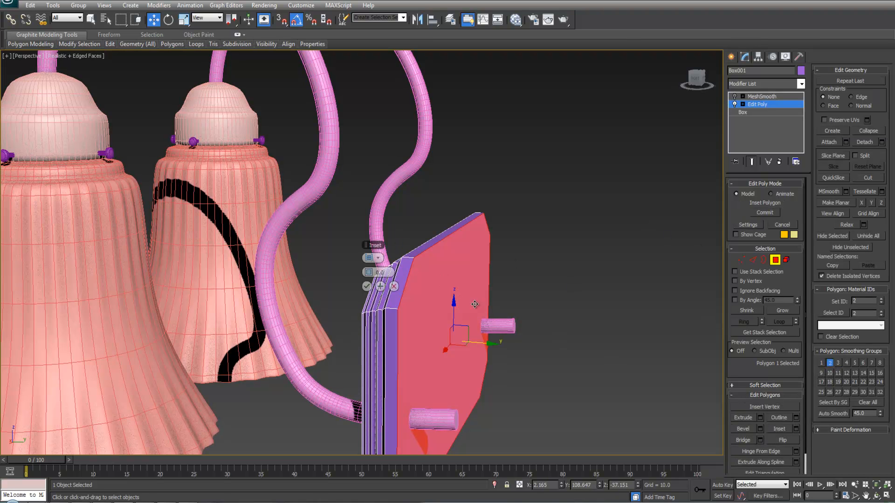
drag(369, 272, 370, 272)
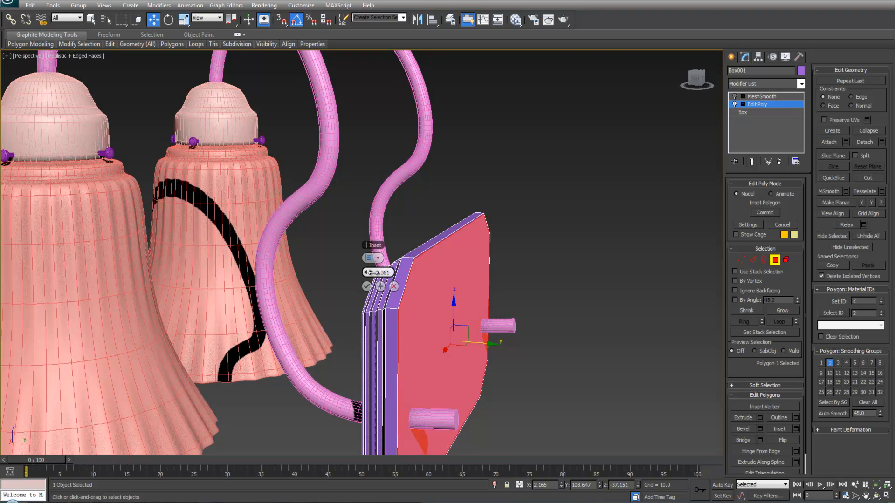
click(366, 286)
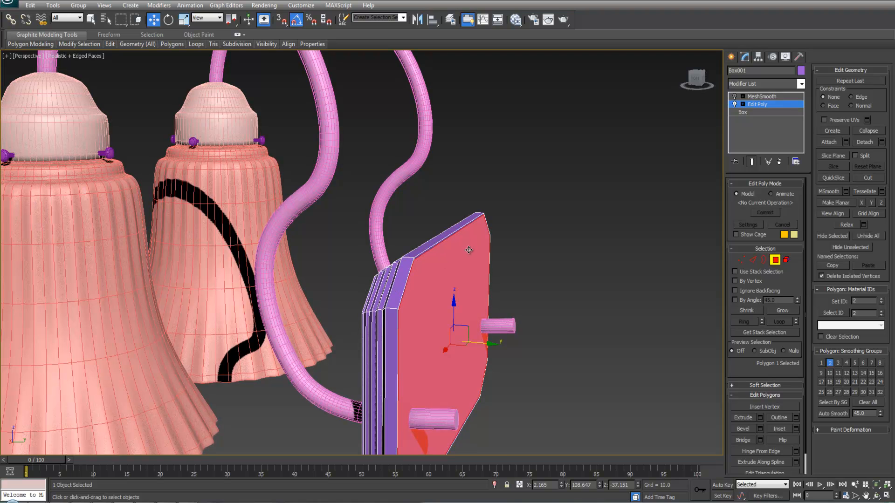
Turn the back plate's MeshSmooth back on and view the smoothed plate from the front side
click(754, 95)
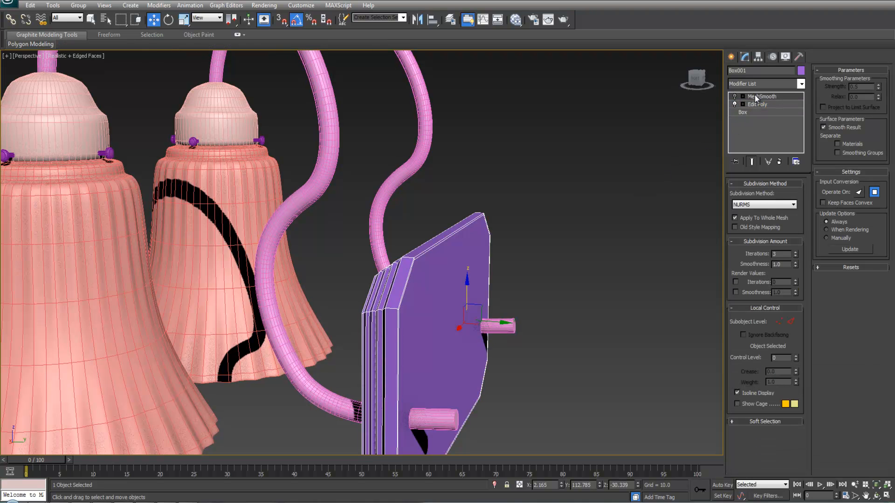
key(F3)
key(F3)
click(734, 97)
alt+middle_drag(569, 220, 607, 229)
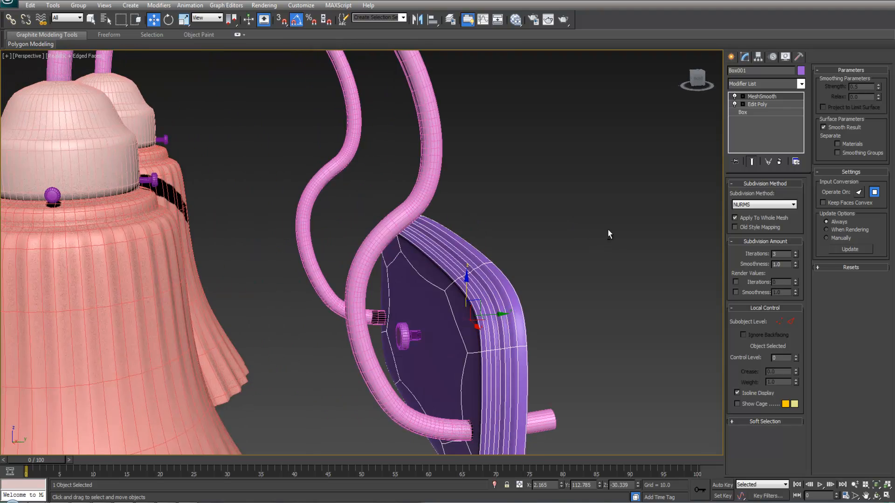
Draw an AutoGrid plane about 103.4 by 186.9 on the rear face of the back plate
key(F4)
scroll(568, 215, down, 2)
alt+middle_drag(548, 210, 718, 85)
click(731, 56)
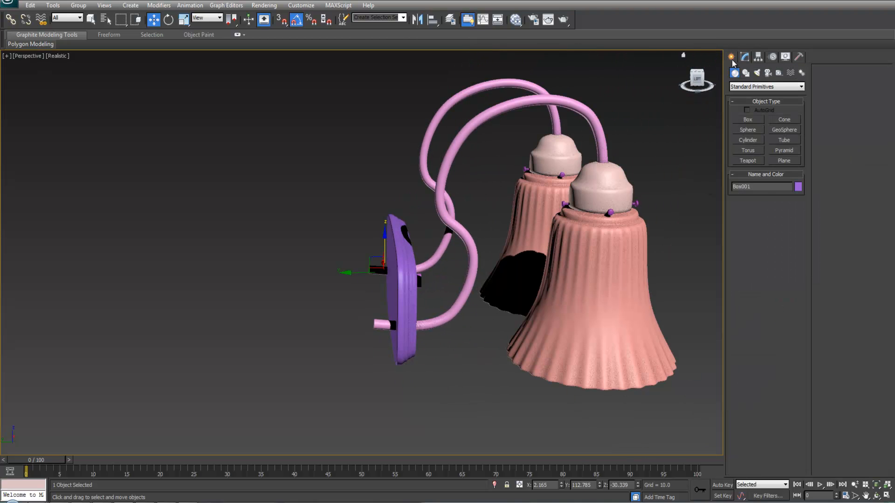
click(784, 161)
alt+middle_drag(380, 285, 455, 263)
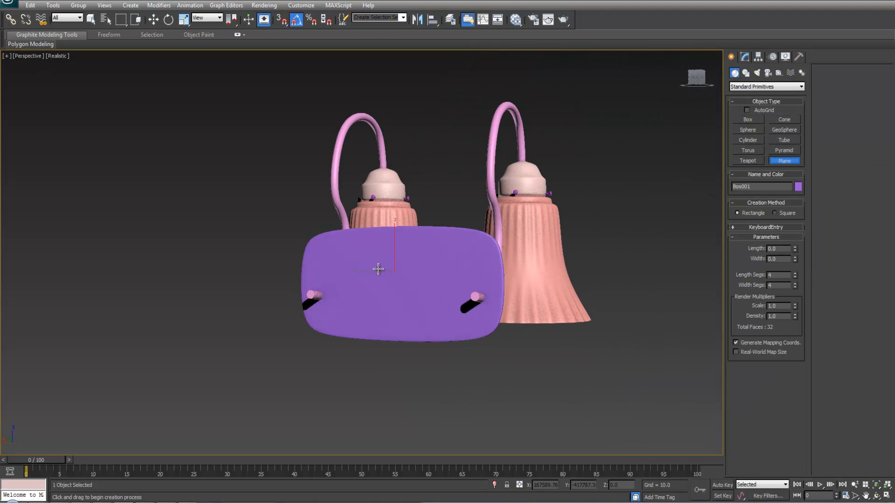
click(747, 110)
drag(335, 249, 651, 446)
alt+middle_drag(475, 280, 482, 292)
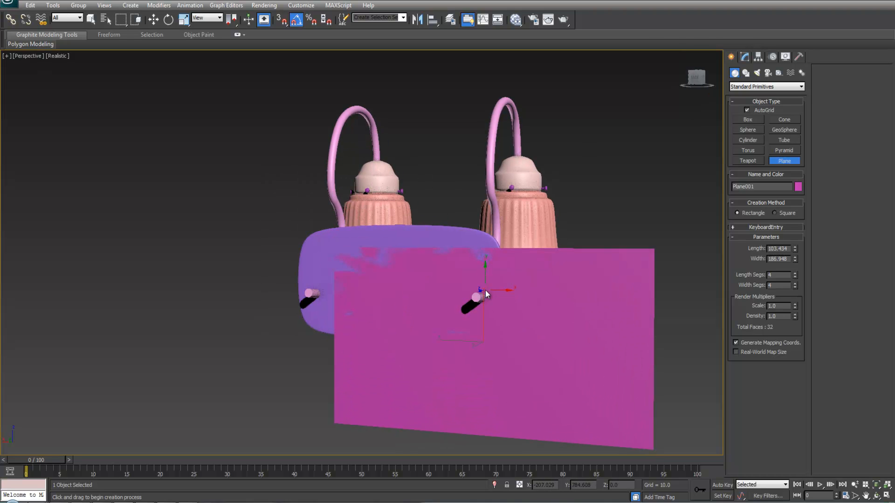
Try to move the plane behind the middle of the back plate and scale it up as a wall surface
key(w)
drag(468, 328, 391, 271)
alt+middle_drag(391, 270, 433, 261)
scroll(434, 261, down, 3)
key(r)
drag(377, 262, 493, 81)
scroll(512, 214, down, 5)
alt+middle_drag(513, 214, 443, 245)
Draw an AutoGrid cylinder with a radius of about 4.7 and height of about 58.6 inside one shade's neck opening
scroll(479, 227, up, 6)
scroll(470, 173, up, 3)
scroll(471, 174, down, 3)
key(F4)
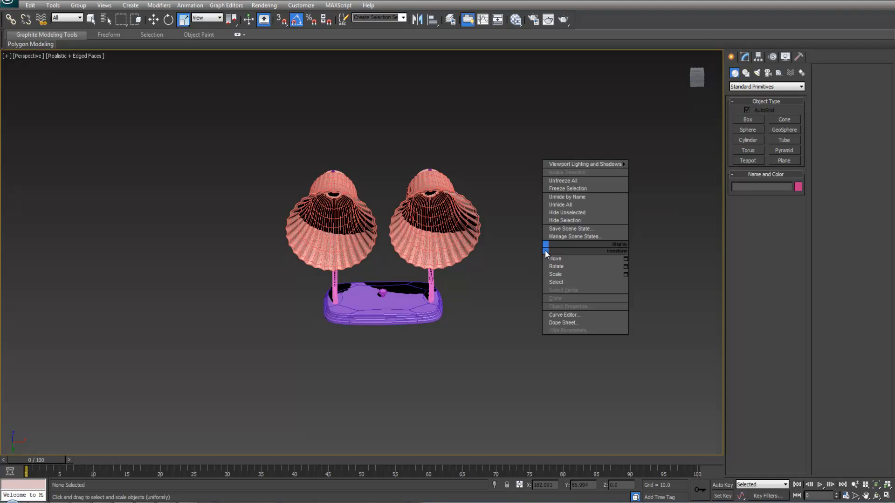
click(510, 187)
scroll(558, 158, up, 3)
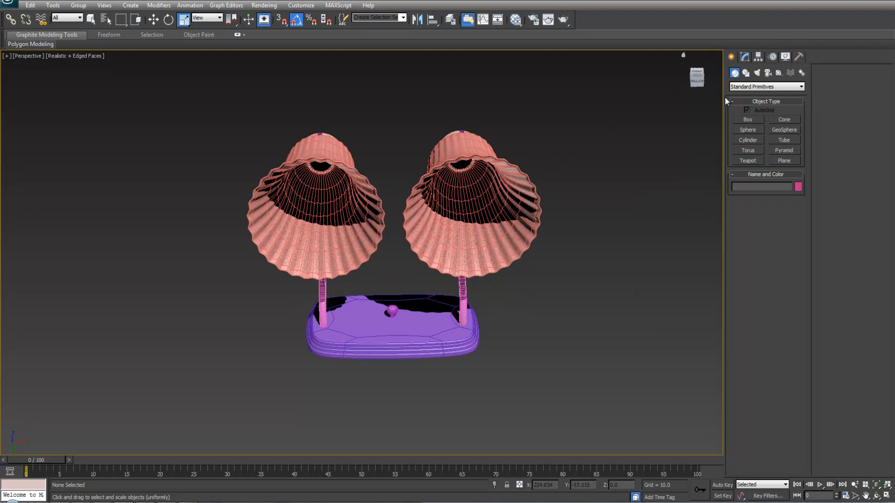
click(747, 140)
middle_drag(491, 241, 480, 201)
scroll(483, 246, up, 3)
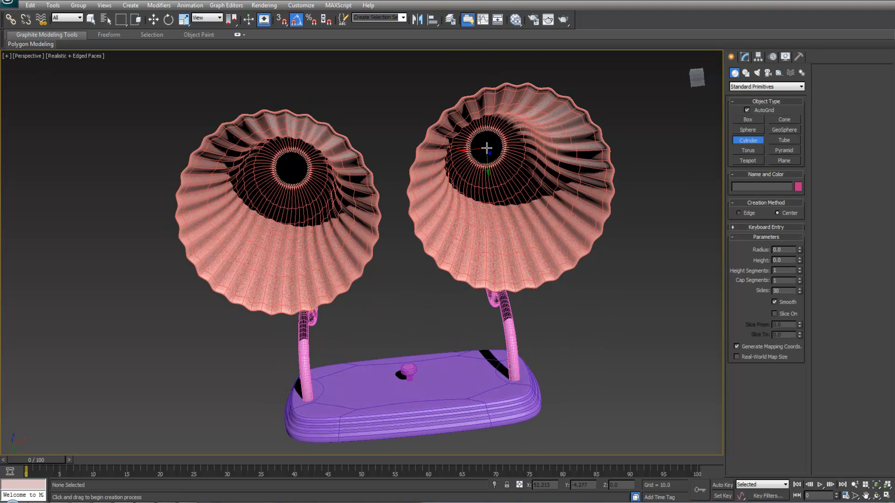
drag(487, 148, 489, 150)
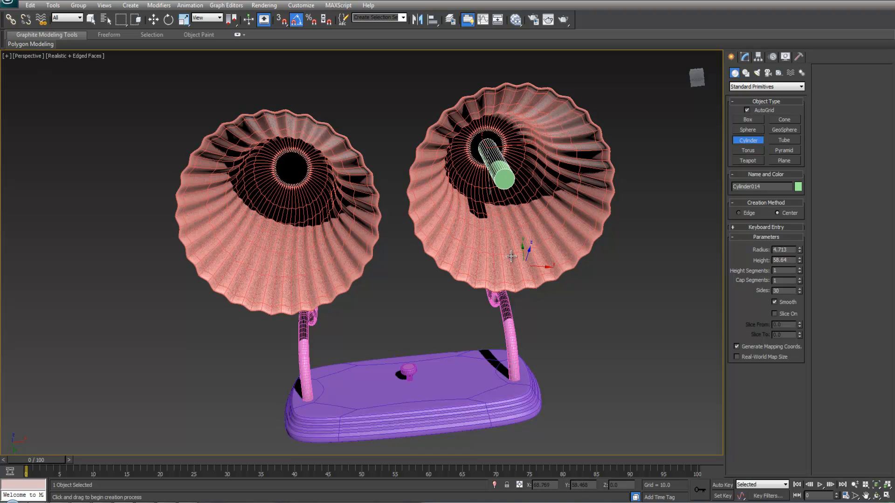
Shorten the cylinder to a height of about 8.8 and centre it under the lamp cap in the front view
key(alt+w)
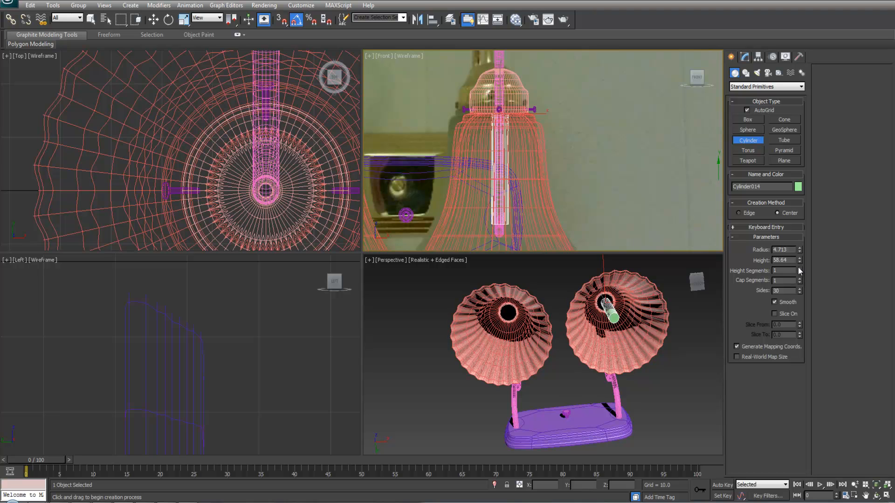
drag(799, 261, 806, 304)
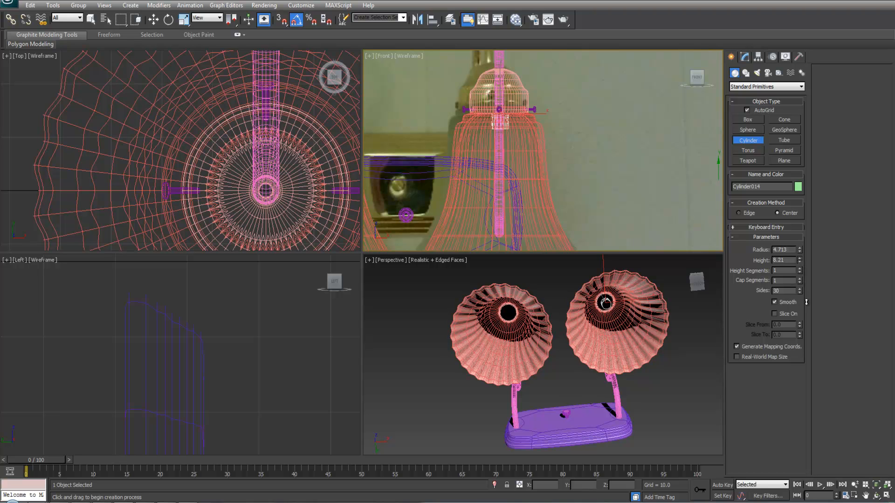
scroll(536, 136, up, 4)
middle_drag(535, 135, 543, 163)
key(w)
drag(545, 141, 544, 141)
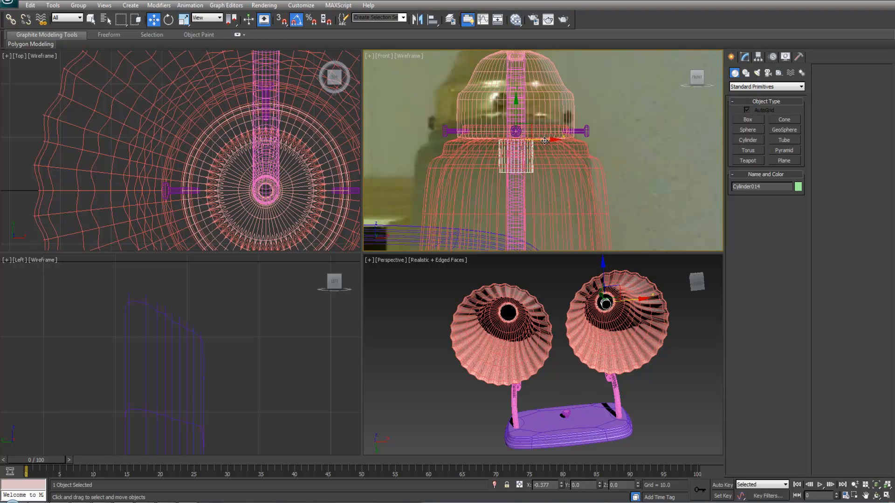
scroll(710, 115, up, 2)
Set the cylinder's sides to 50 and add an Edit Poly modifier to it
click(744, 56)
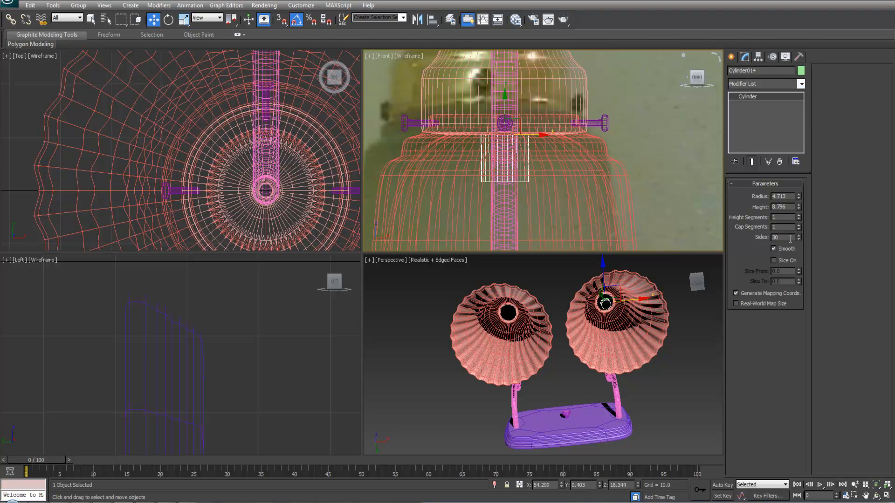
text(50)
key(Return)
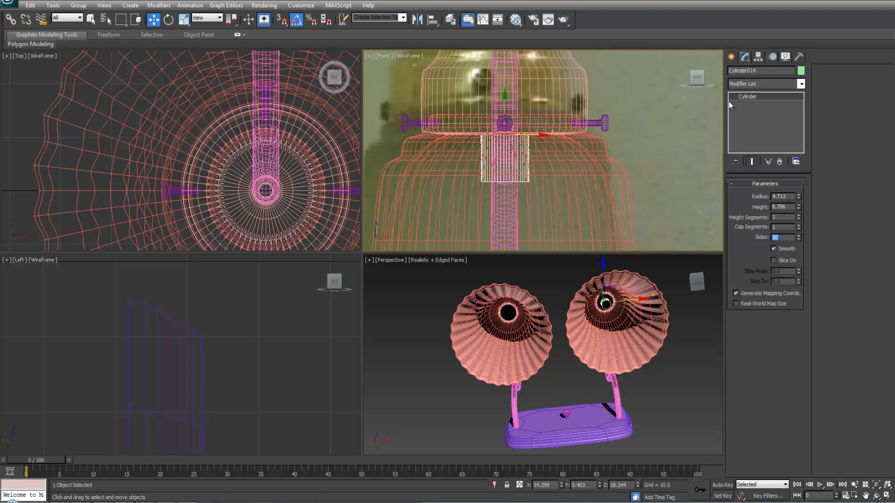
click(800, 84)
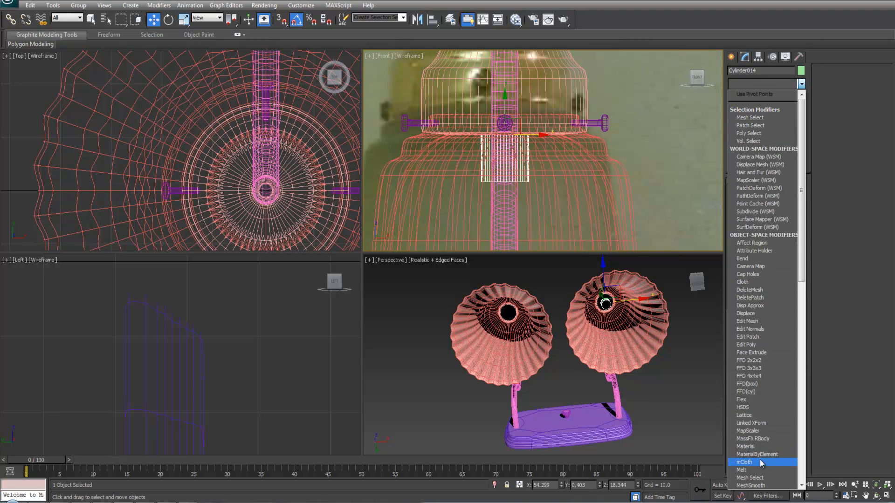
click(758, 345)
Scale the cylinder uniformly to about 146 percent so it fills more of the shade's neck opening
scroll(534, 332, up, 5)
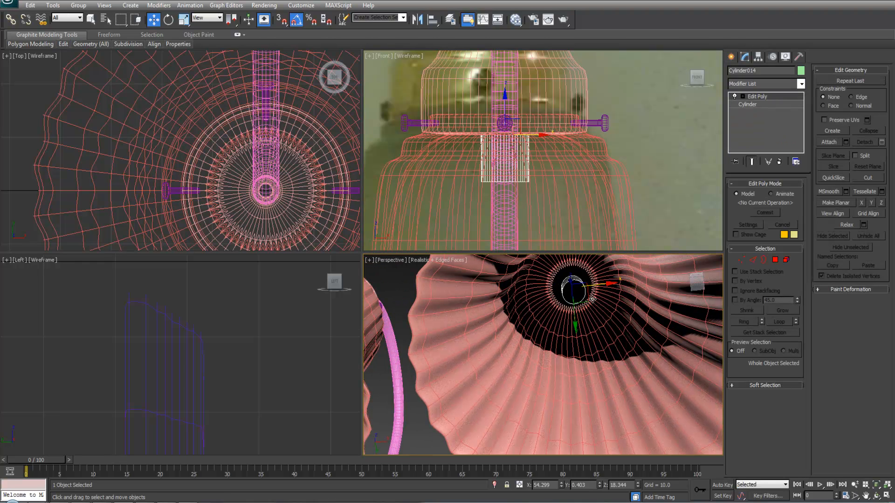
key(r)
drag(578, 280, 671, 275)
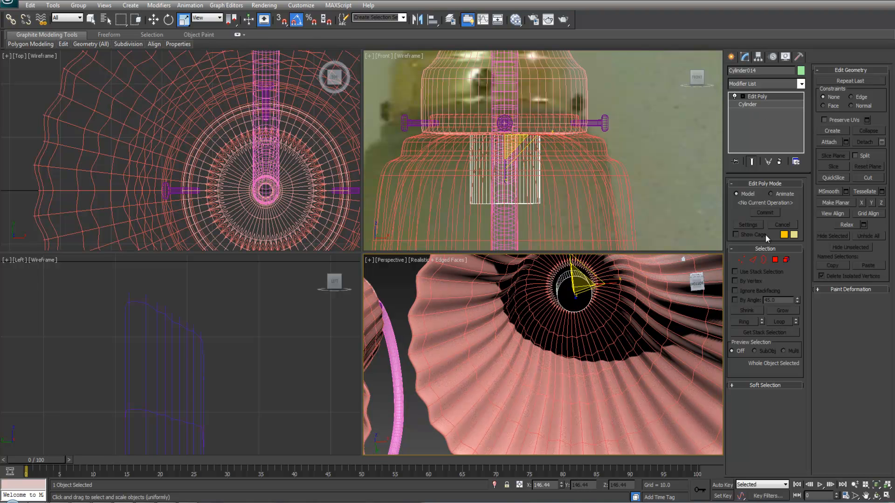
Select the cylinder's lower end polygon and bevel it outward to start the flare of the light bulb
click(776, 261)
click(577, 292)
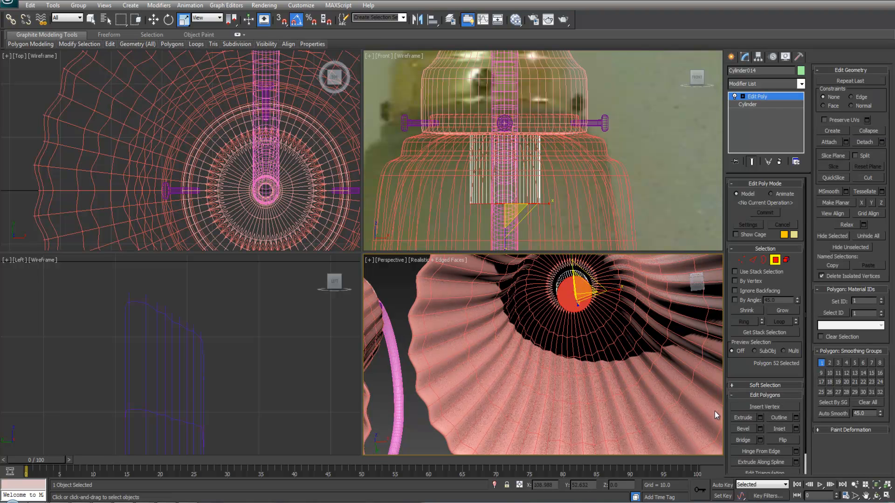
click(748, 431)
scroll(570, 367, down, 3)
alt+middle_drag(529, 359, 557, 317)
middle_drag(505, 180, 514, 198)
scroll(507, 178, down, 6)
scroll(513, 198, up, 1)
middle_drag(563, 310, 565, 311)
drag(565, 312, 565, 301)
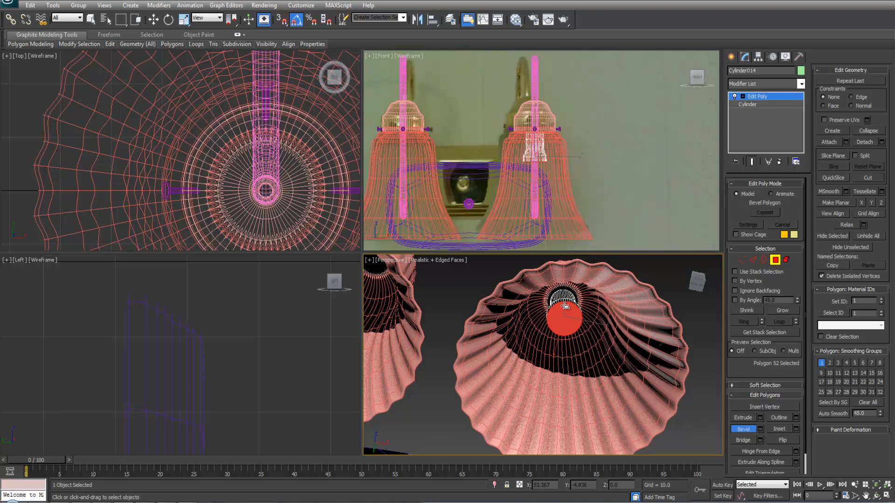
Bevel the end polygon several more times to widen the bulb to its belly and taper it towards the tip
click(568, 290)
mouse_move(561, 319)
mouse_down()
mouse_move(564, 297)
mouse_move(565, 317)
mouse_move(569, 310)
mouse_up()
click(565, 289)
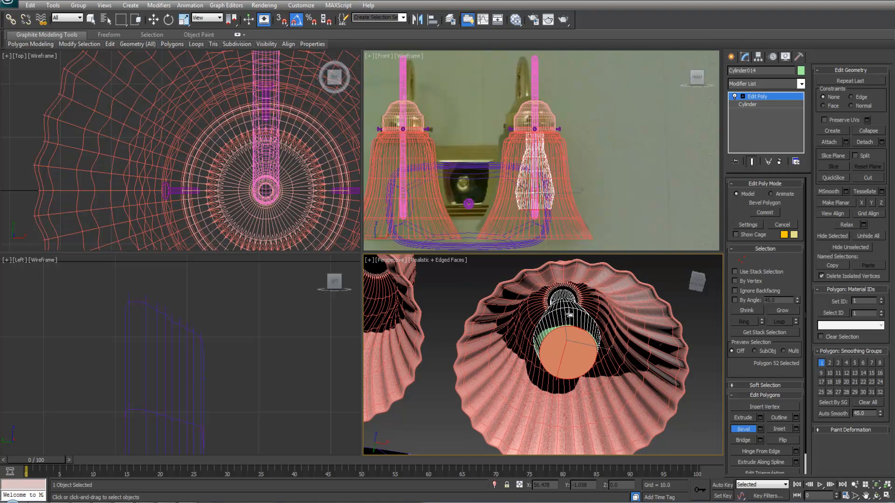
click(569, 331)
drag(569, 341, 568, 336)
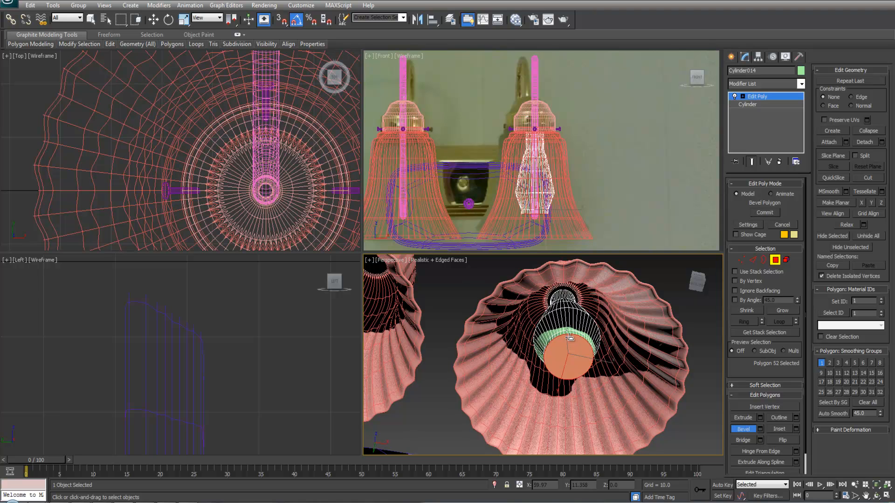
click(570, 343)
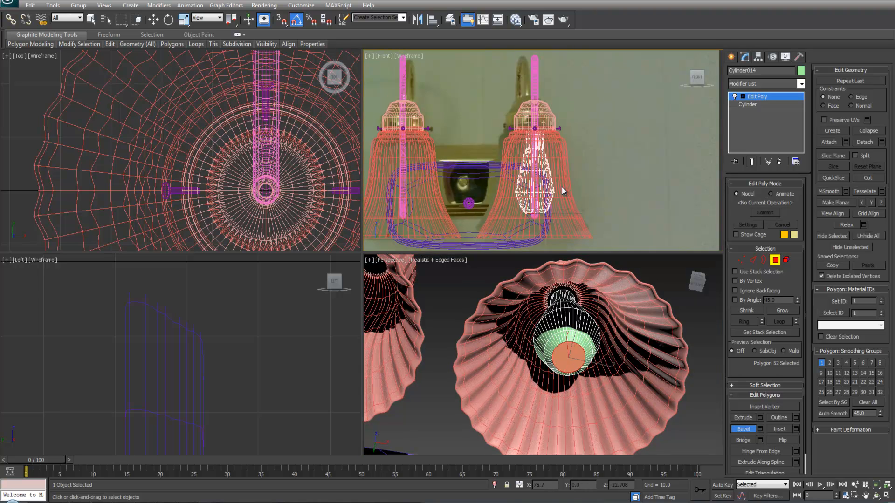
Connect the edges of the bulb's lower tapering section with a new loop and scale that loop outward
scroll(561, 188, up, 5)
click(752, 260)
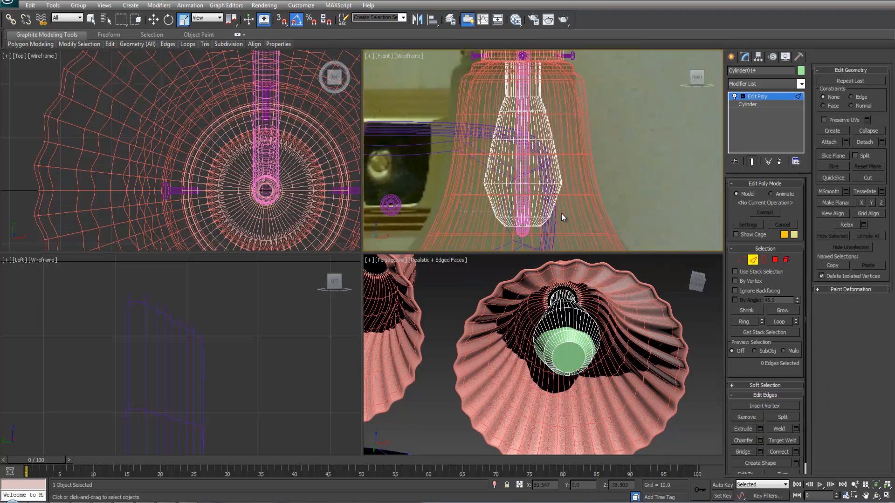
drag(610, 209, 611, 208)
click(782, 454)
drag(529, 199, 529, 190)
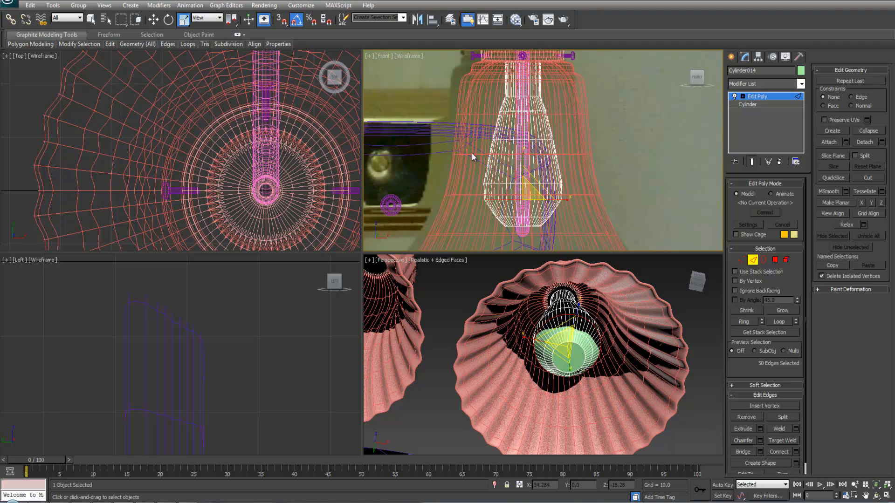
Scale the bulb's lowest vertex ring inward and widen an edge loop just above it to round the tip
scroll(522, 162, up, 4)
key(1)
middle_drag(505, 161, 499, 117)
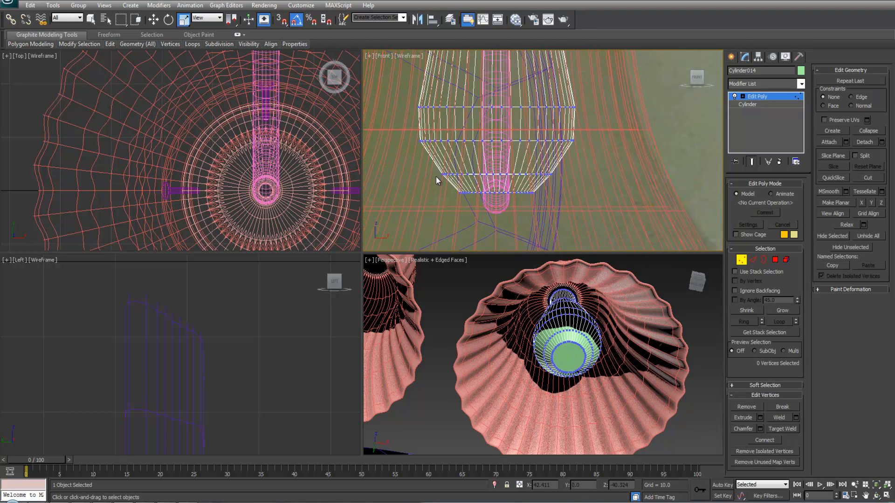
drag(553, 219, 498, 210)
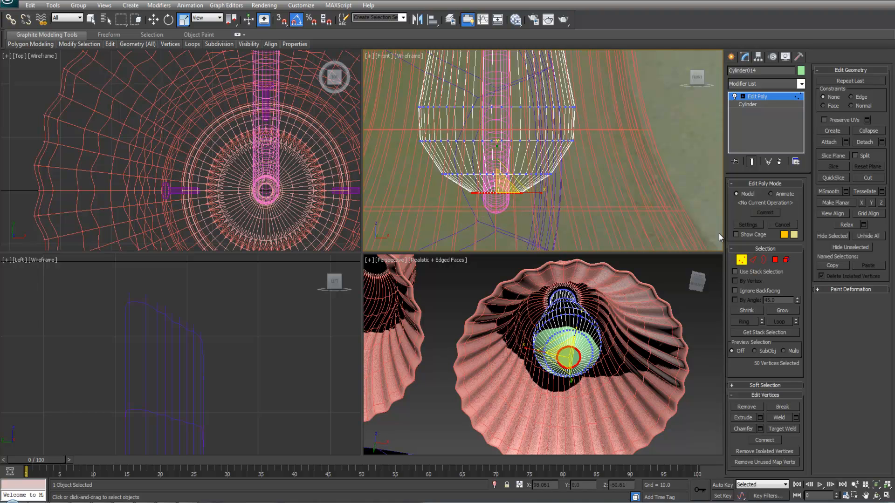
click(753, 258)
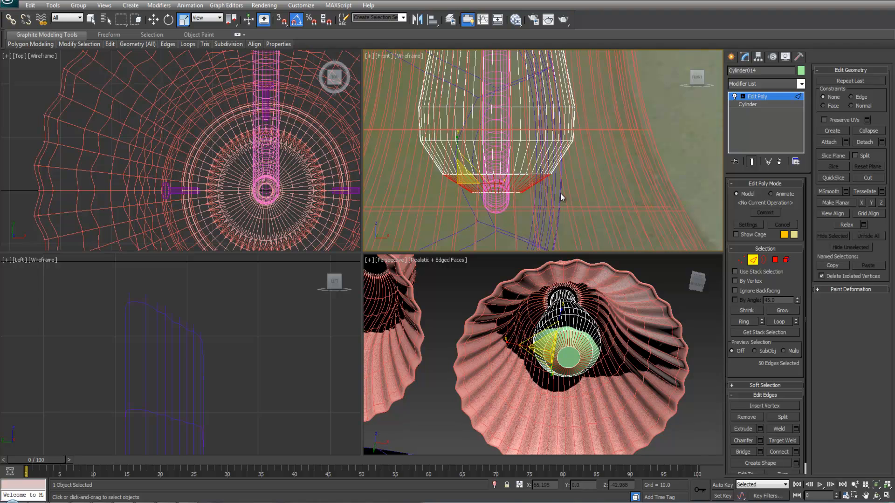
drag(499, 176, 502, 169)
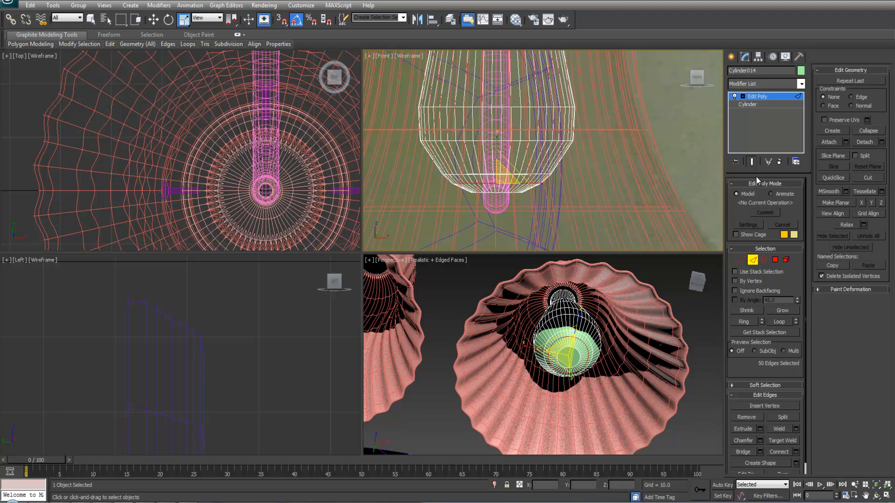
Chamfer the edge loop around the top of the bulb's neck by 0.633
click(758, 97)
middle_drag(534, 101, 527, 198)
scroll(527, 198, down, 4)
scroll(551, 117, up, 4)
middle_drag(551, 116, 590, 199)
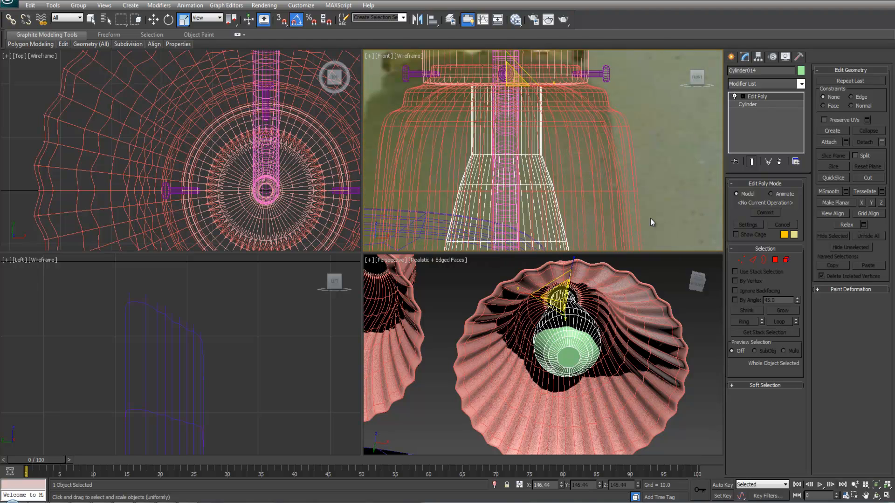
click(752, 260)
middle_drag(440, 60, 439, 92)
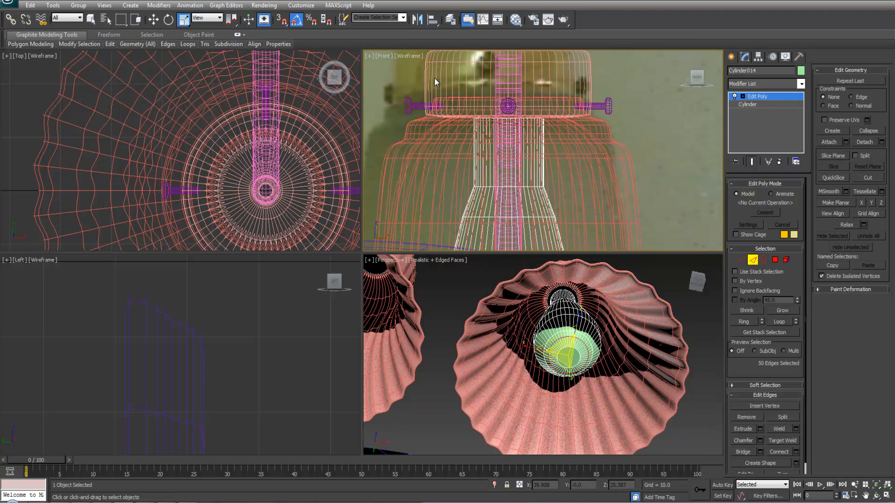
drag(422, 135, 640, 193)
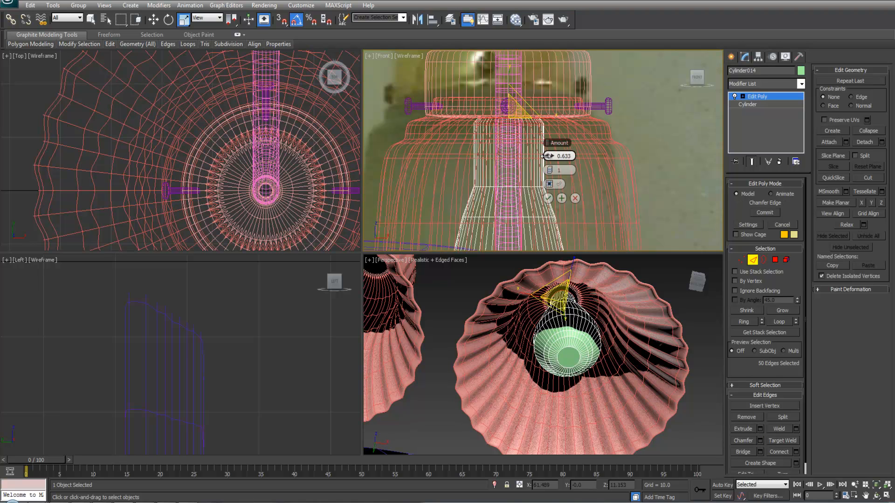
click(548, 198)
Leave edge editing and add a MeshSmooth modifier to the bulb
click(756, 96)
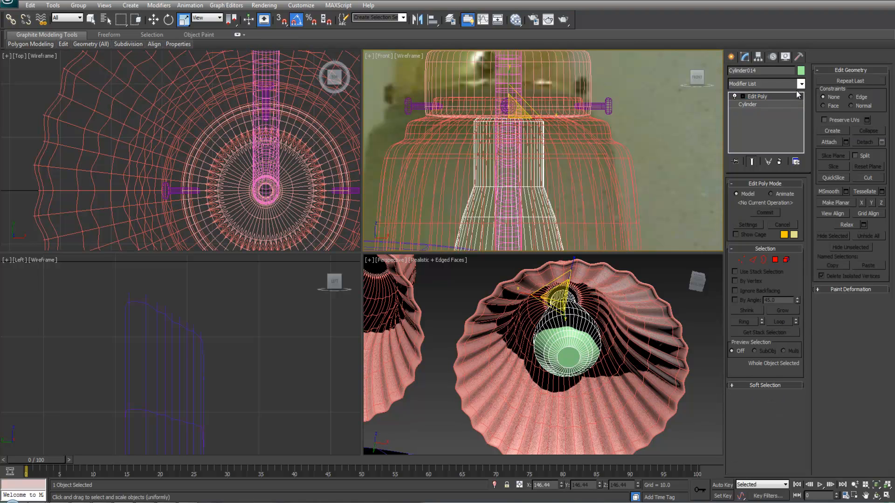
click(800, 83)
drag(802, 110, 803, 276)
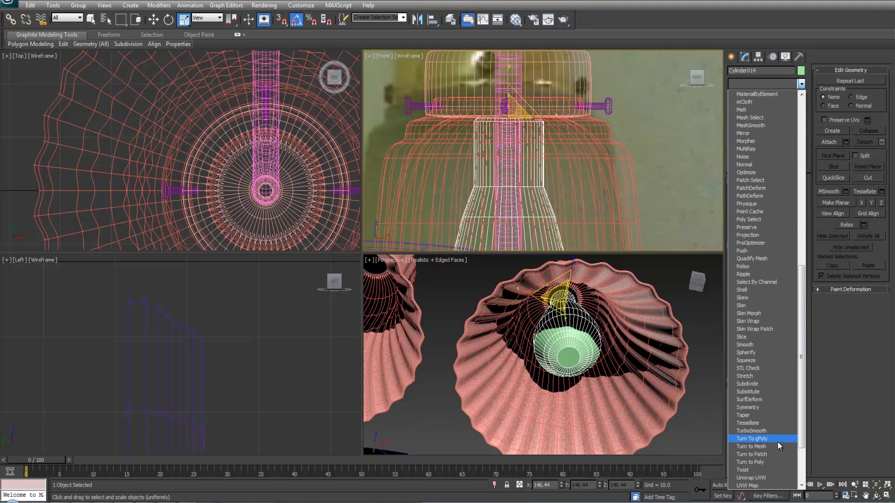
scroll(770, 456, down, 3)
scroll(760, 173, up, 3)
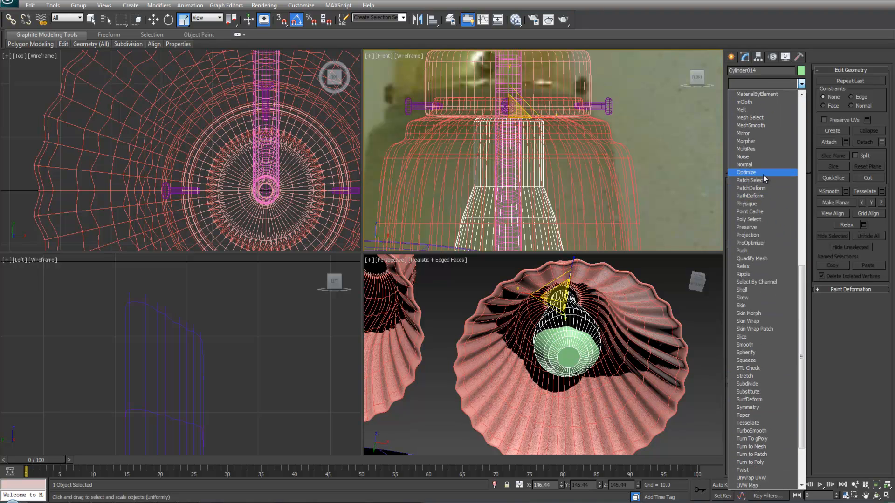
click(754, 124)
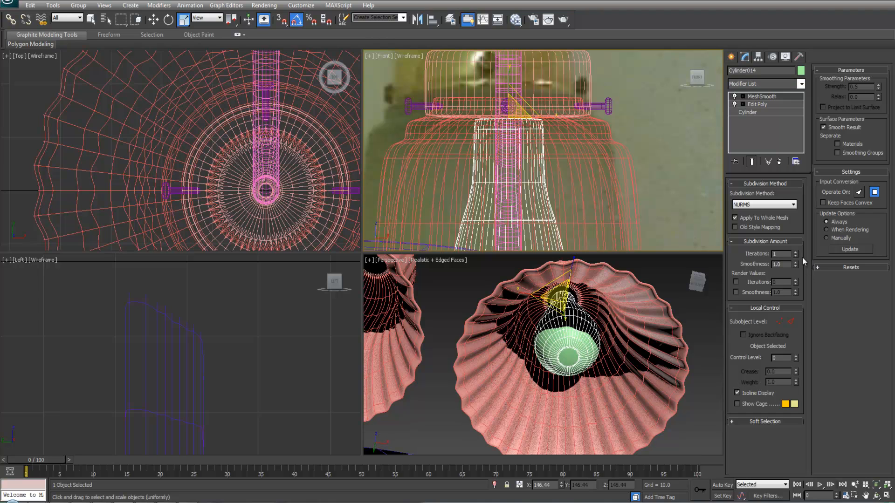
Add a Shell modifier to the bulb between its Edit Poly and MeshSmooth modifiers
click(759, 105)
click(790, 84)
scroll(785, 357, down, 4)
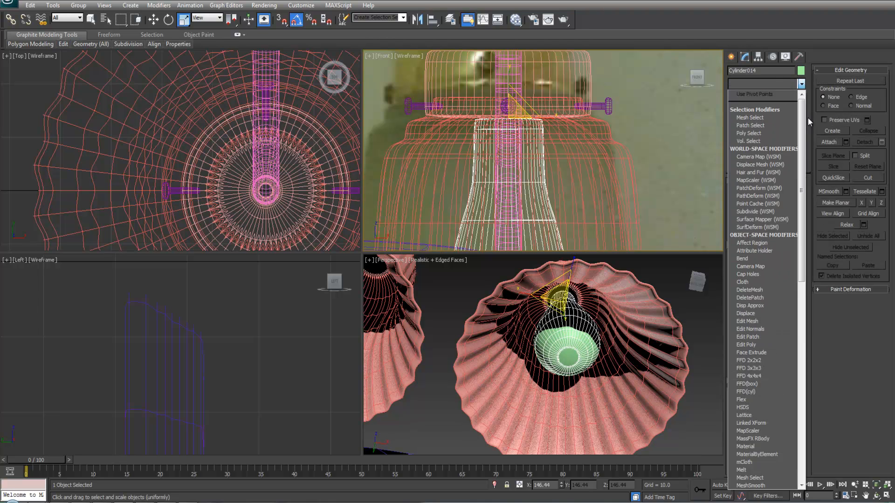
scroll(774, 375, down, 5)
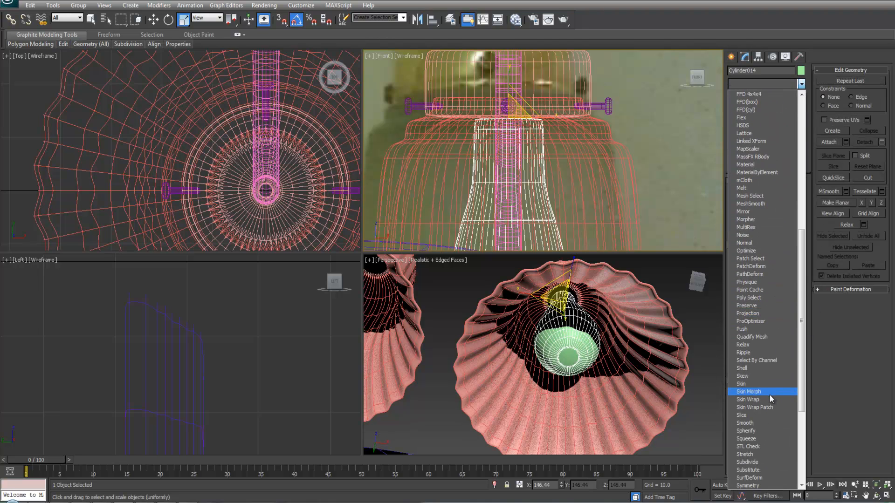
click(755, 369)
Set the bulb's Shell outer amount to 0.0 and inner amount to 0.3, and return to the MeshSmooth level
middle_drag(643, 140, 643, 125)
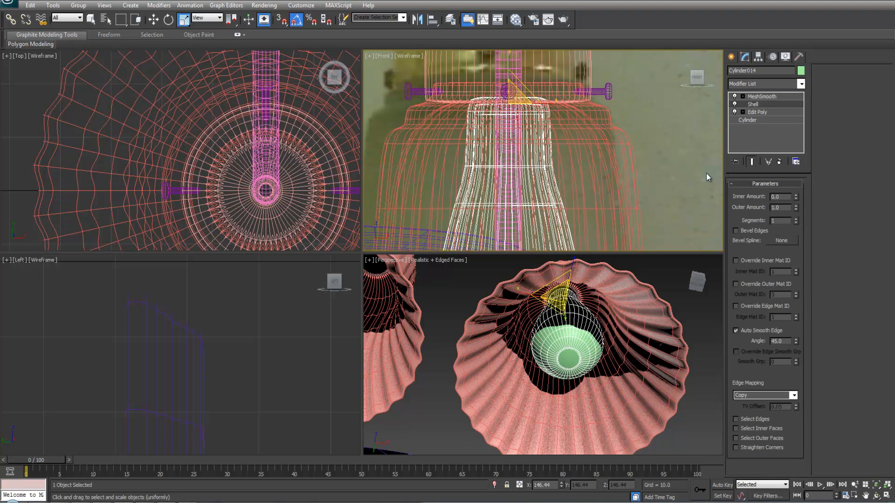
drag(796, 209, 799, 300)
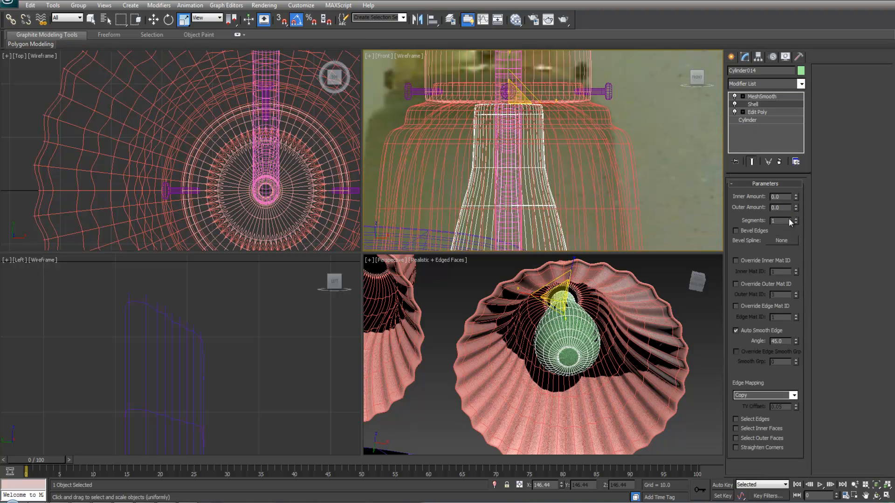
drag(795, 196, 797, 182)
scroll(555, 224, down, 4)
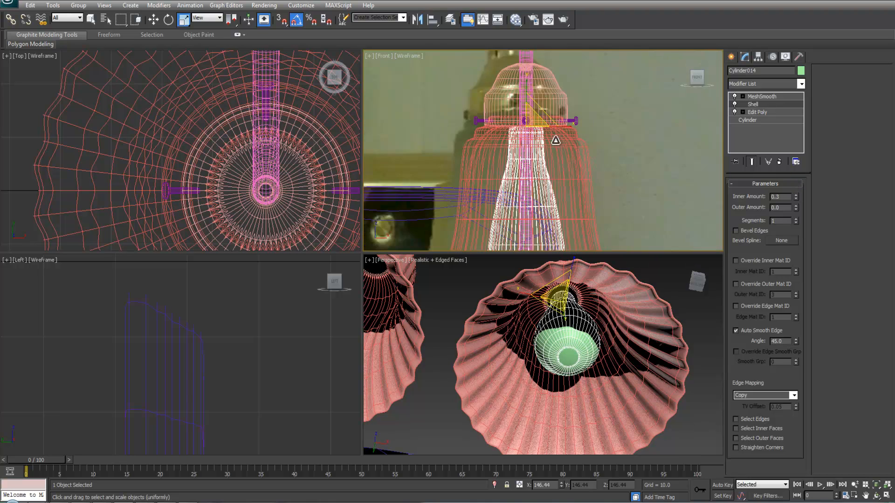
scroll(608, 303, down, 3)
scroll(607, 302, up, 3)
click(760, 97)
Copy the finished bulb sideways along X into the other lamp's shade and deselect it
click(669, 280)
scroll(643, 301, down, 5)
click(557, 348)
key(w)
middle_drag(517, 140, 592, 142)
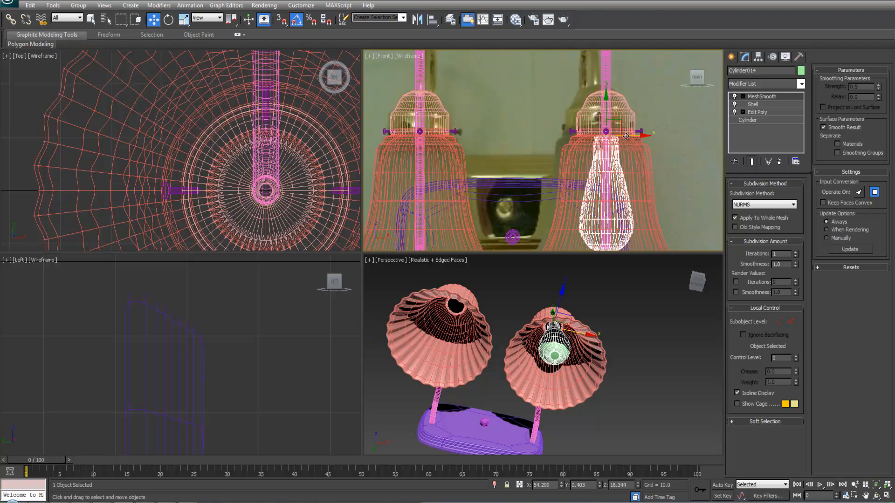
mouse_move(631, 137)
shift+mouse_down()
mouse_move(506, 159)
mouse_move(446, 181)
shift+mouse_up()
click(448, 291)
click(530, 281)
Maximize the perspective view, turn off edged-faces display and bring the lamp's front and back plate into view
scroll(529, 279, down, 2)
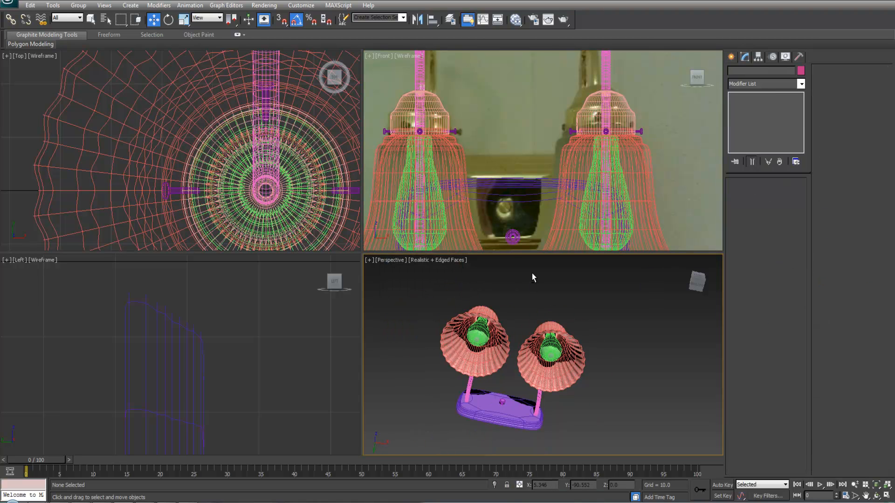
key(alt+w)
scroll(504, 290, down, 2)
alt+middle_drag(505, 291, 393, 273)
key(F4)
alt+middle_drag(444, 233, 376, 220)
Scale the back plate slightly and clear the selection
click(413, 170)
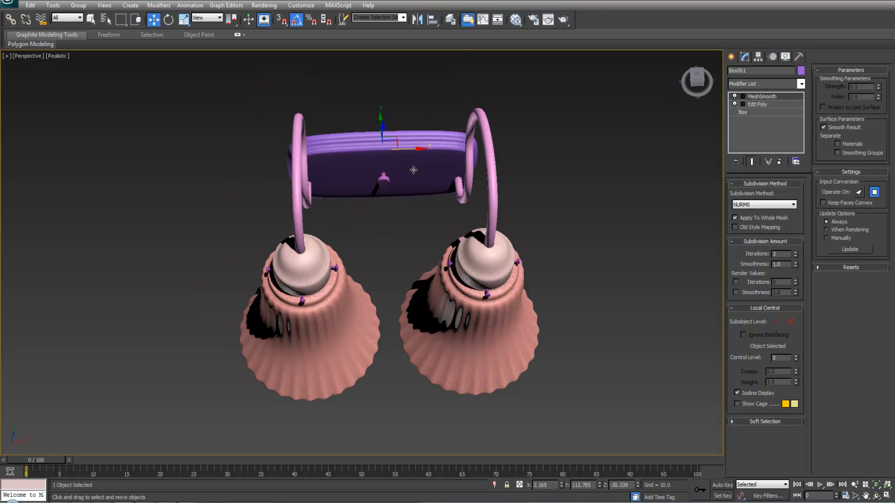
key(r)
drag(340, 150, 335, 150)
mouse_move(374, 270)
alt+middle_down()
mouse_move(387, 244)
mouse_move(391, 181)
mouse_move(389, 268)
mouse_move(336, 256)
mouse_move(309, 292)
mouse_move(362, 299)
mouse_move(415, 275)
mouse_move(440, 215)
mouse_move(407, 237)
mouse_move(411, 258)
mouse_move(422, 227)
mouse_move(499, 266)
mouse_move(381, 235)
mouse_move(372, 176)
mouse_move(415, 261)
mouse_move(379, 259)
alt+middle_up()
click(392, 267)
scroll(440, 216, up, 4)
scroll(378, 257, up, 5)
scroll(378, 256, up, 3)
middle_drag(423, 209, 445, 242)
scroll(410, 289, down, 3)
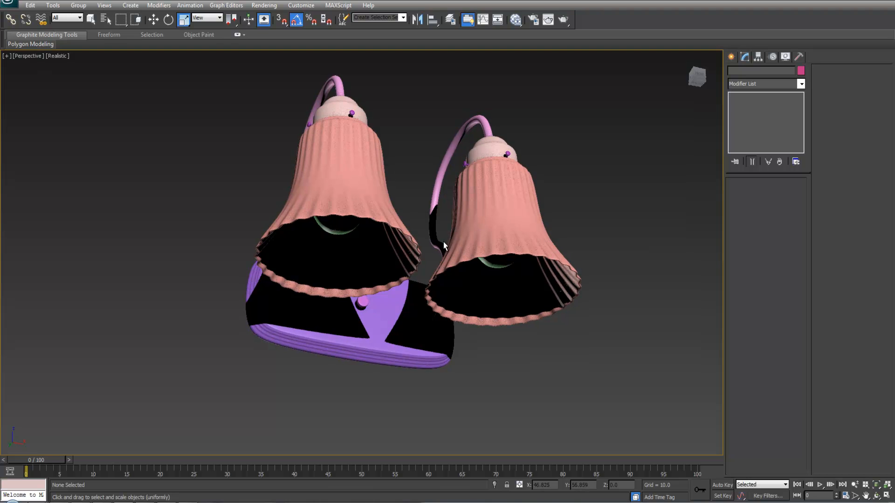